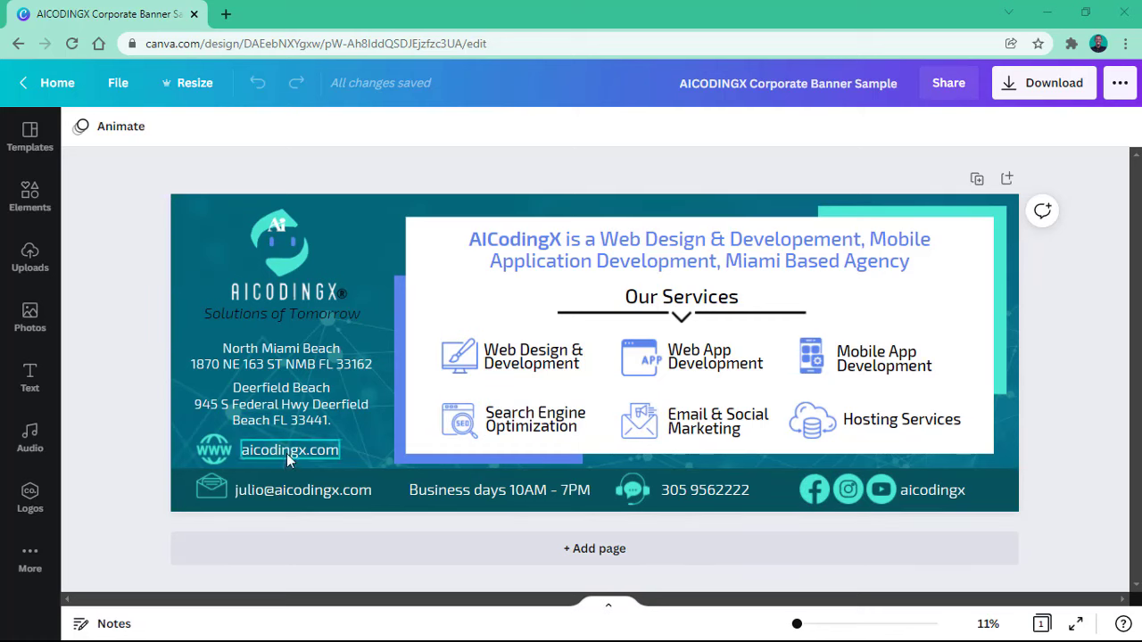
Step: Inspect the teal background, white services panel and teal rectangle, then open the PNG download panel
{"action": "left_click", "coordinate": [361, 235]}
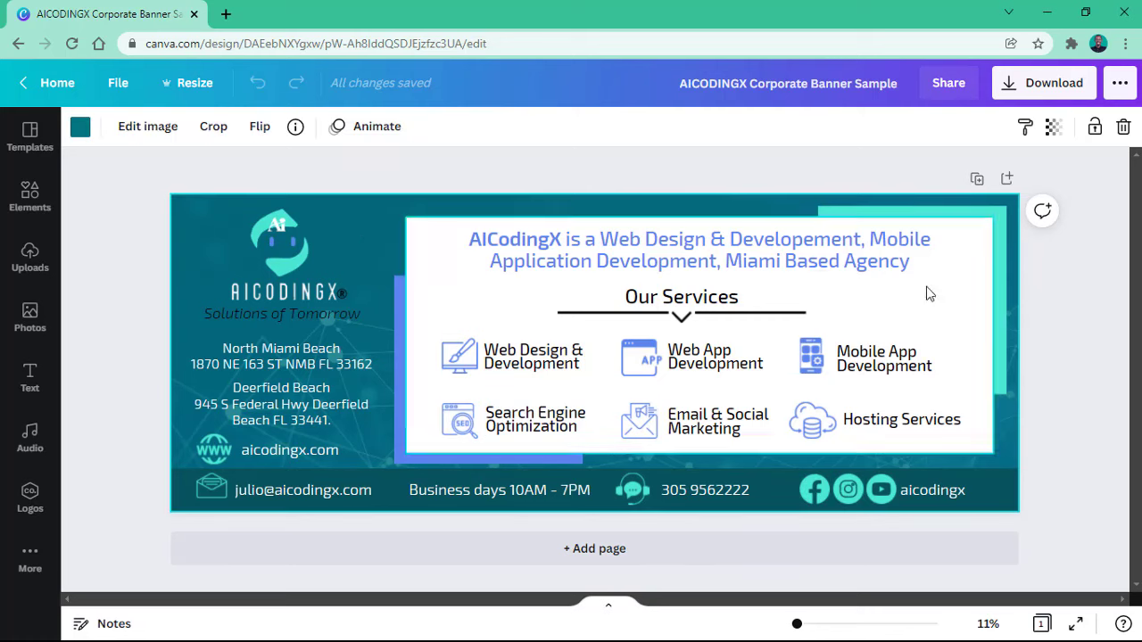
{"action": "left_click", "coordinate": [993, 217]}
{"action": "left_click", "coordinate": [993, 214]}
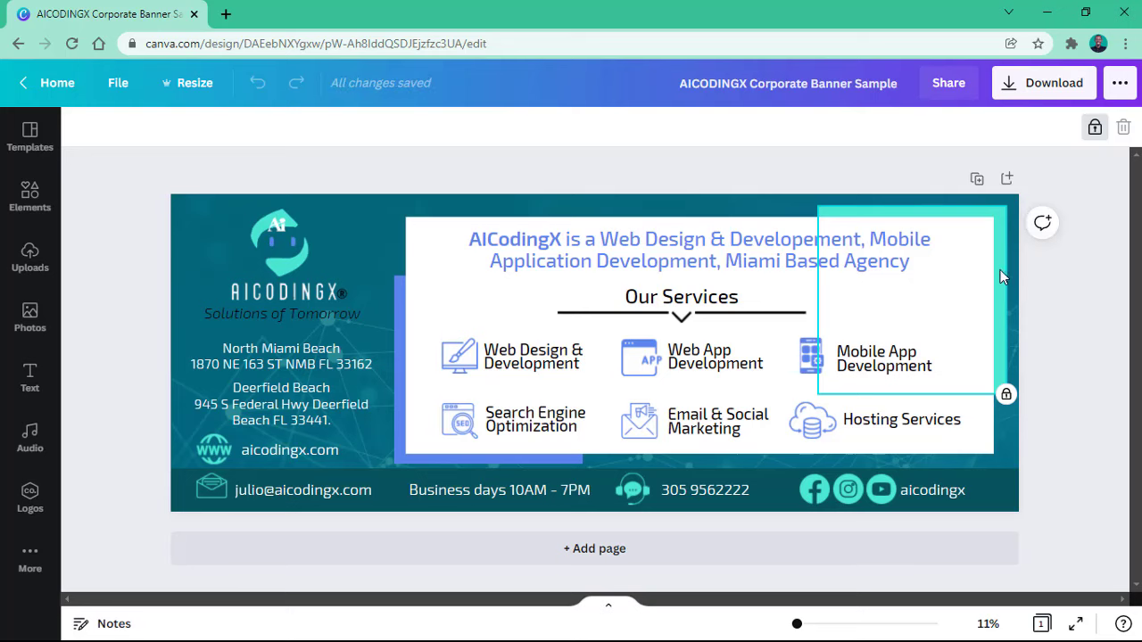
{"action": "left_click", "coordinate": [1075, 203]}
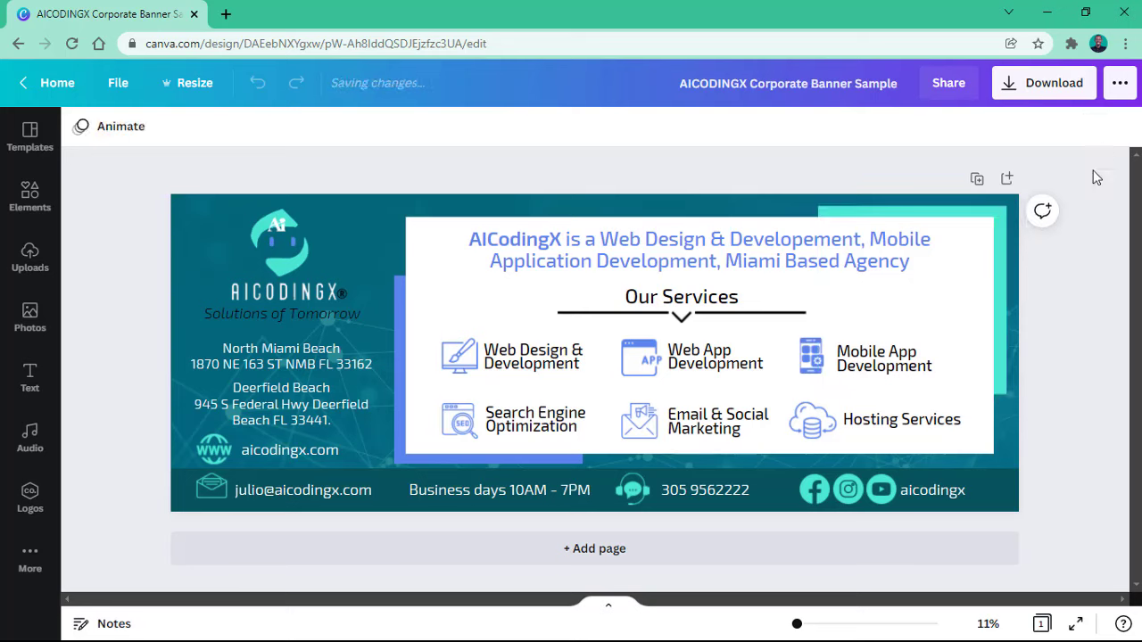
{"action": "left_click", "coordinate": [1056, 87]}
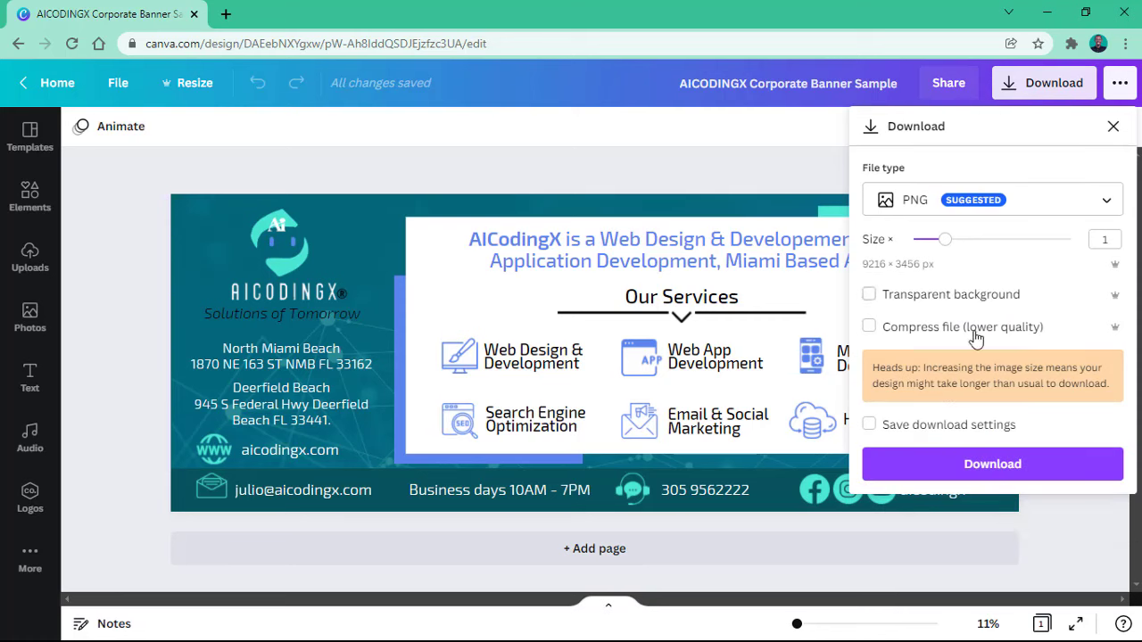
Step: Download the banner as PNG and open 'AICODINGX Corporate Banner Sample.png' from Chrome's download bar
{"action": "left_click", "coordinate": [983, 457]}
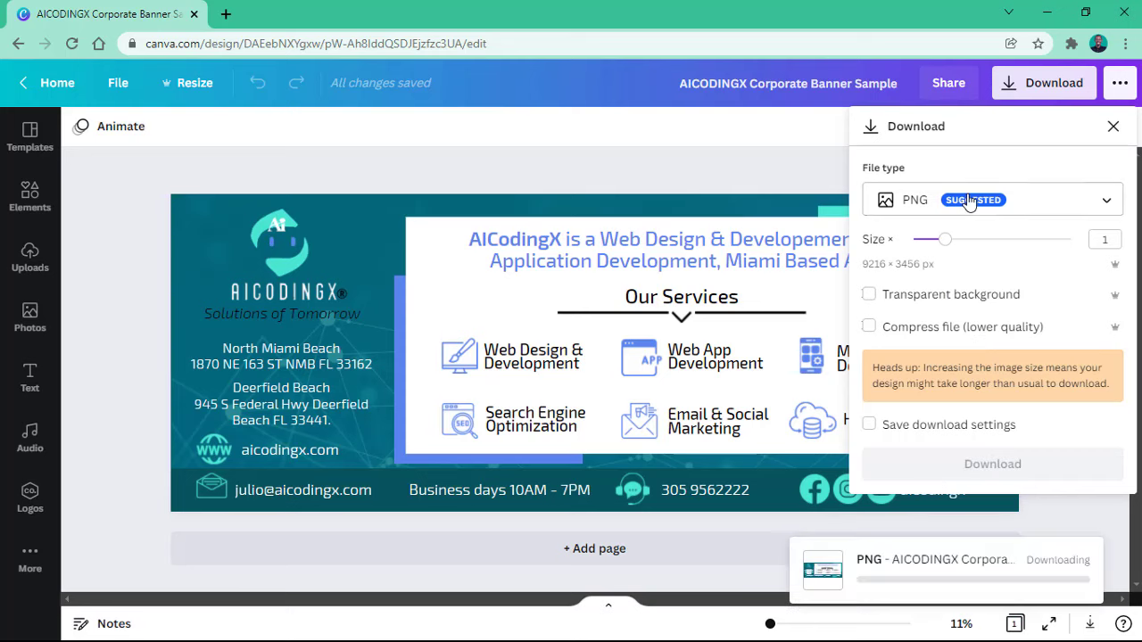
{"action": "left_click", "coordinate": [1045, 82]}
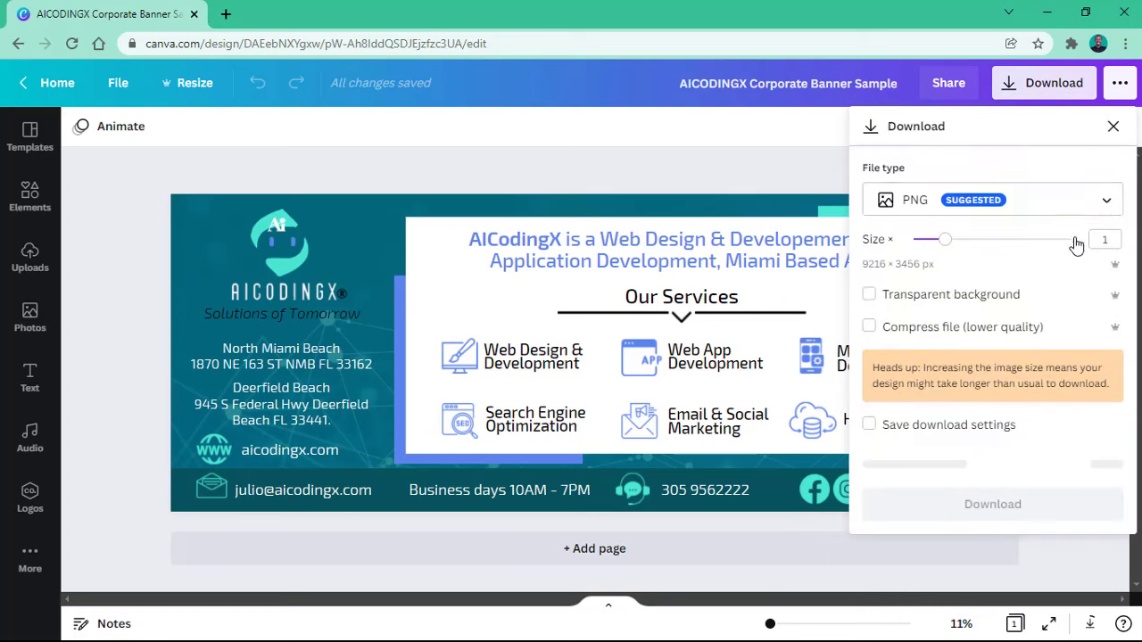
{"action": "left_click", "coordinate": [1060, 203]}
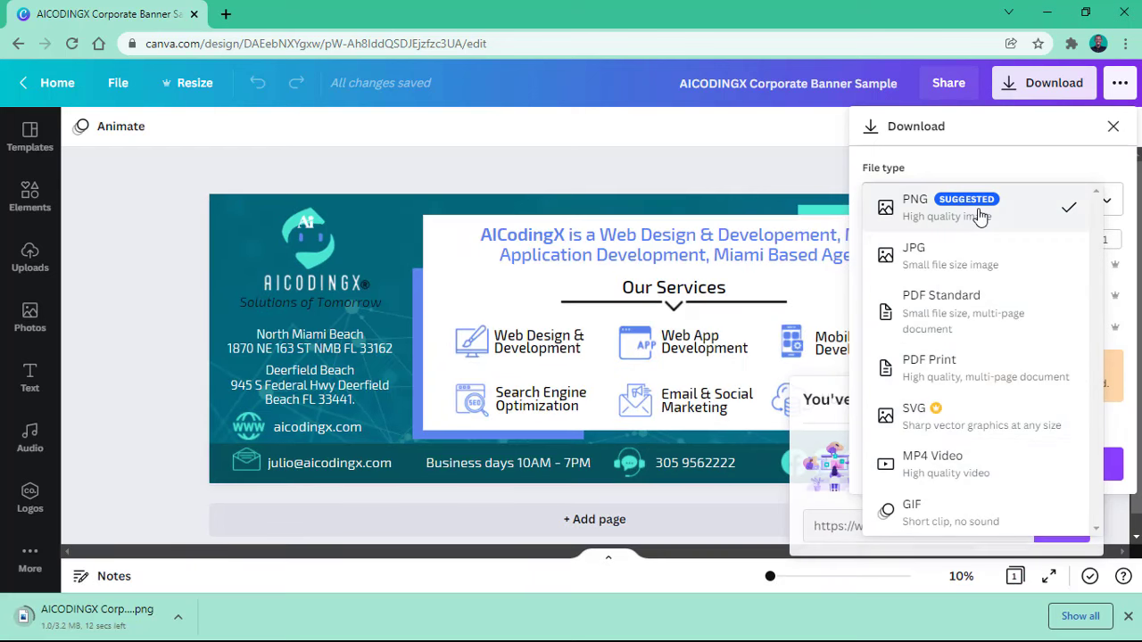
{"action": "left_click", "coordinate": [928, 207]}
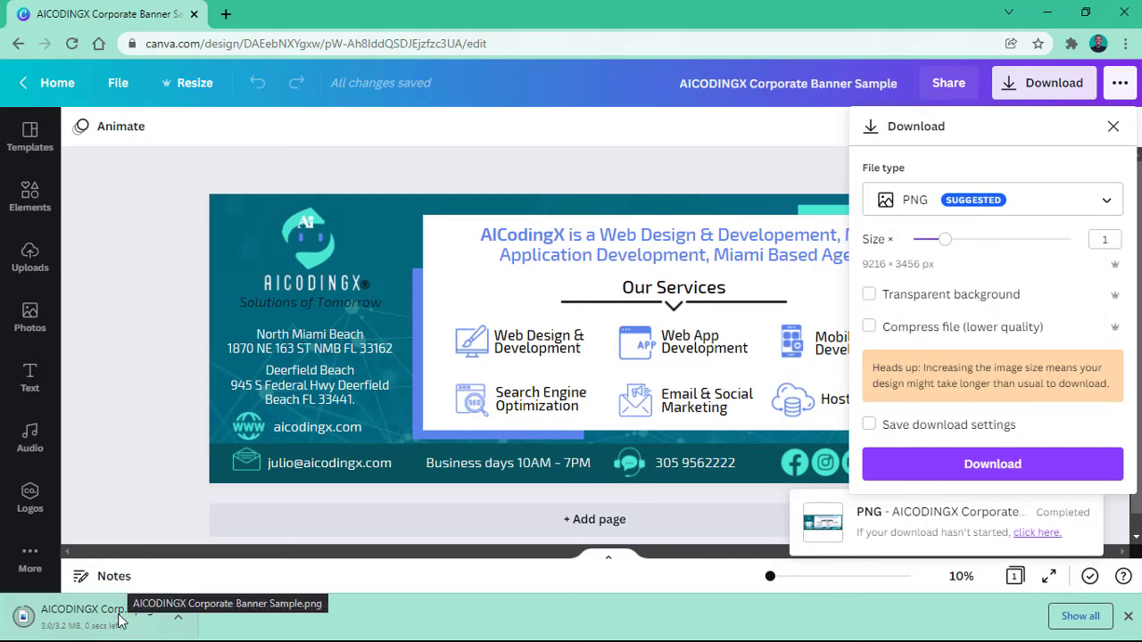
{"action": "left_click", "coordinate": [68, 619]}
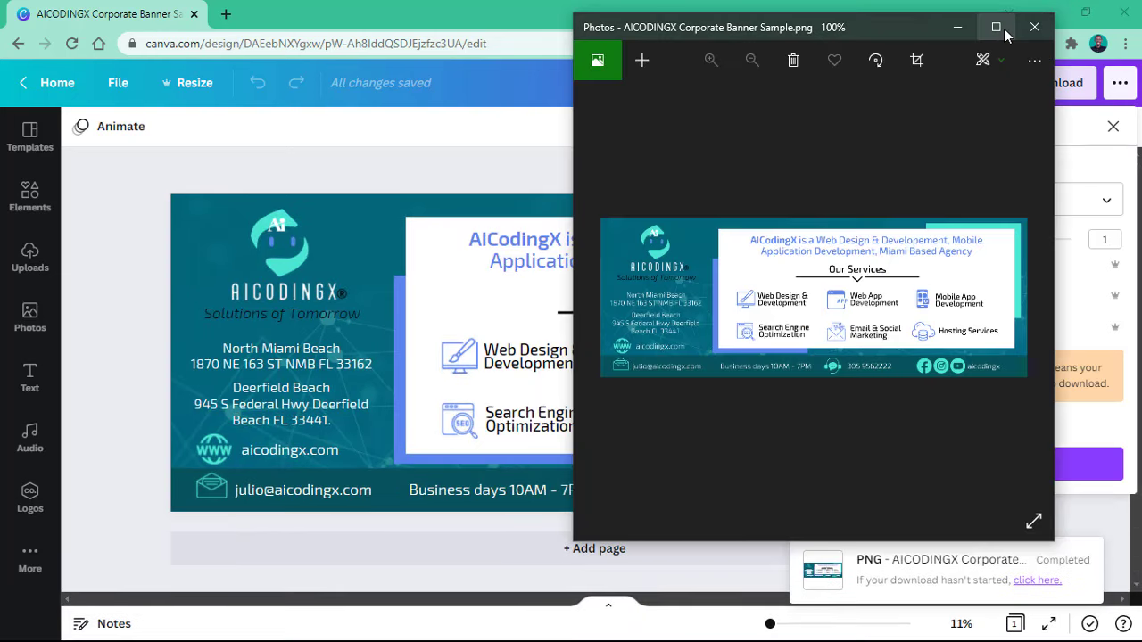
Step: Maximize the banner PNG in Photos, restore the window, then close the viewer
{"action": "left_click", "coordinate": [996, 26]}
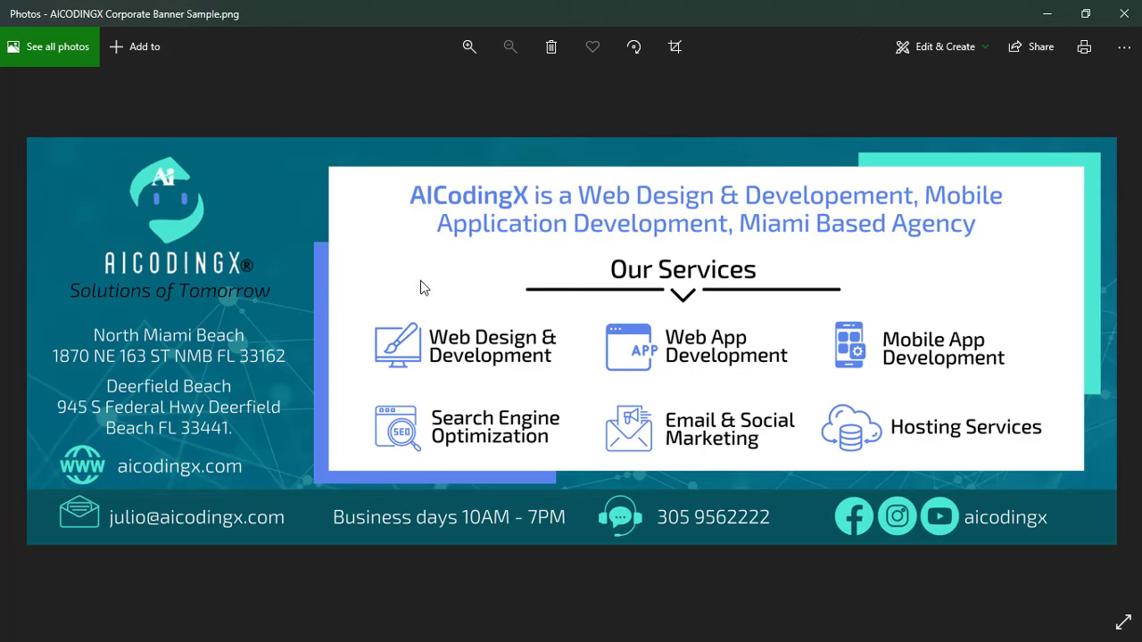
{"action": "left_click", "coordinate": [1082, 15]}
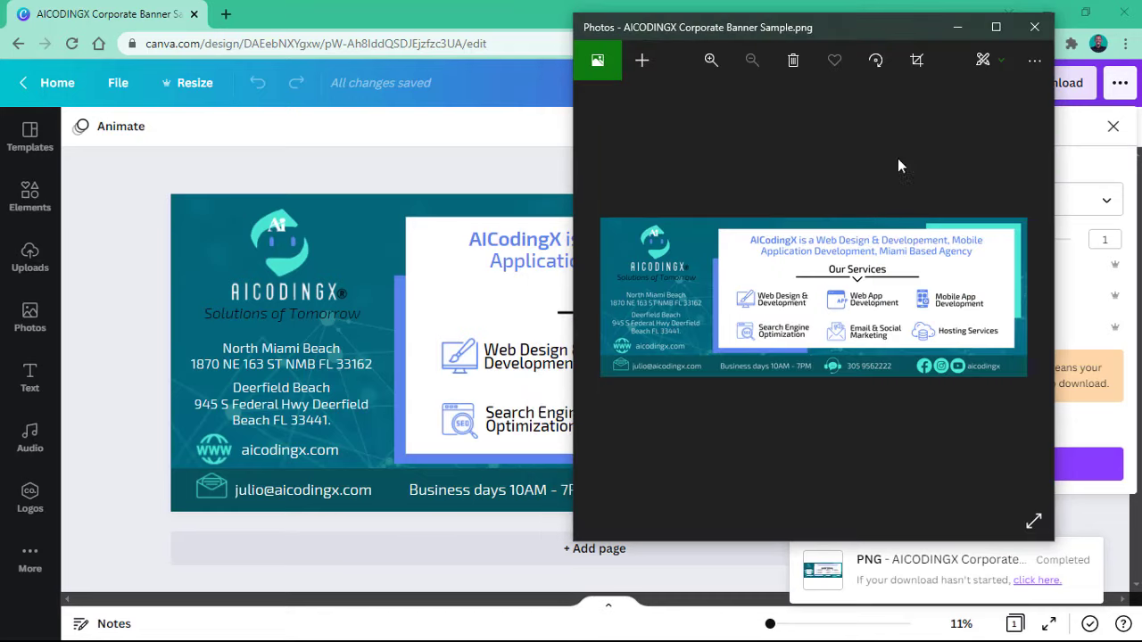
{"action": "left_click", "coordinate": [218, 147]}
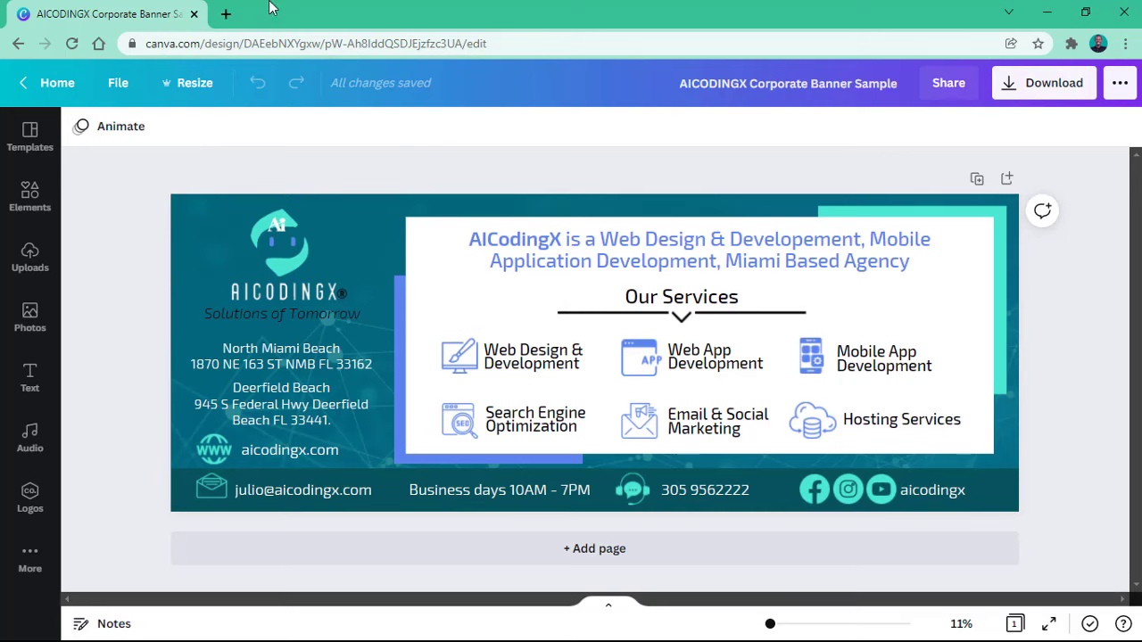
Step: Open a new Chrome tab and go to canva.com by typing 'can'
{"action": "left_click", "coordinate": [235, 13]}
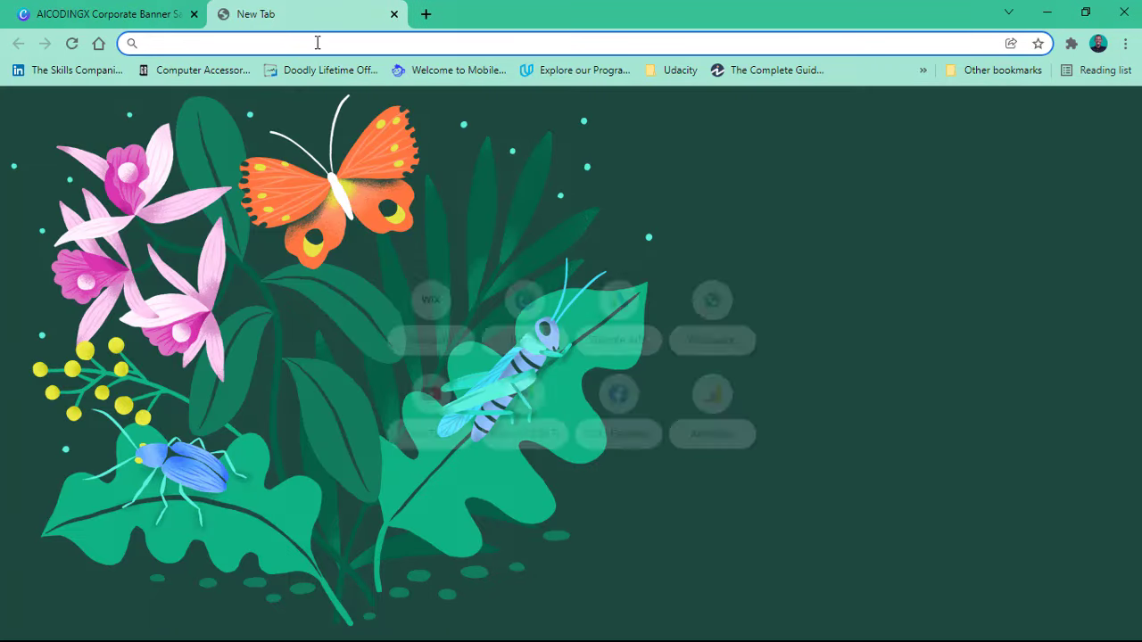
{"action": "type", "text": "canva.com"}
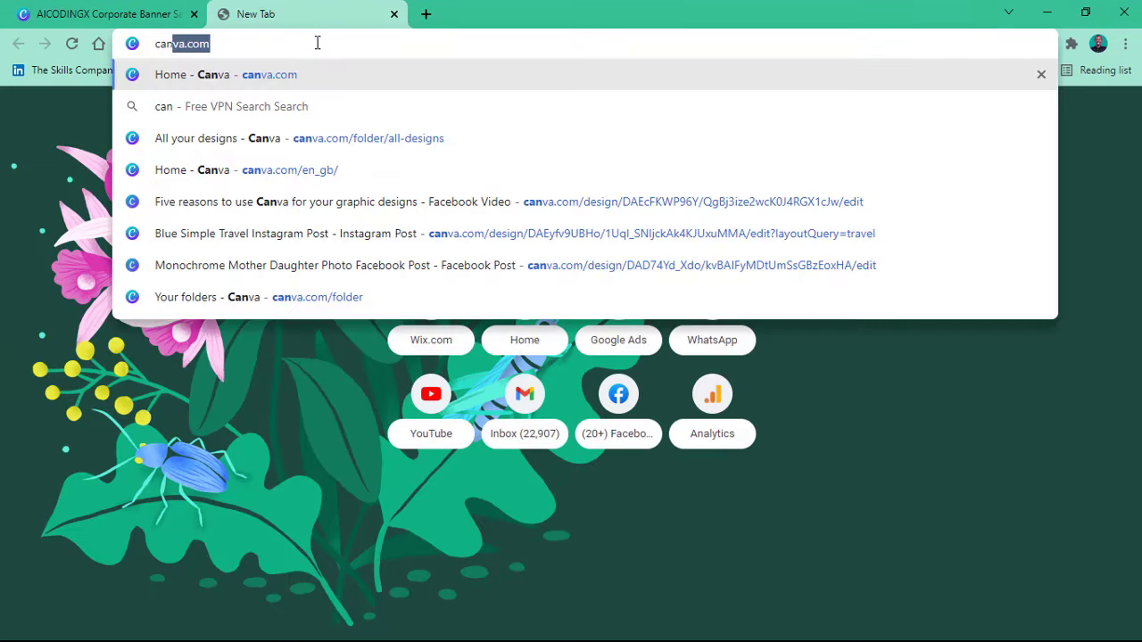
{"action": "key", "text": "Return"}
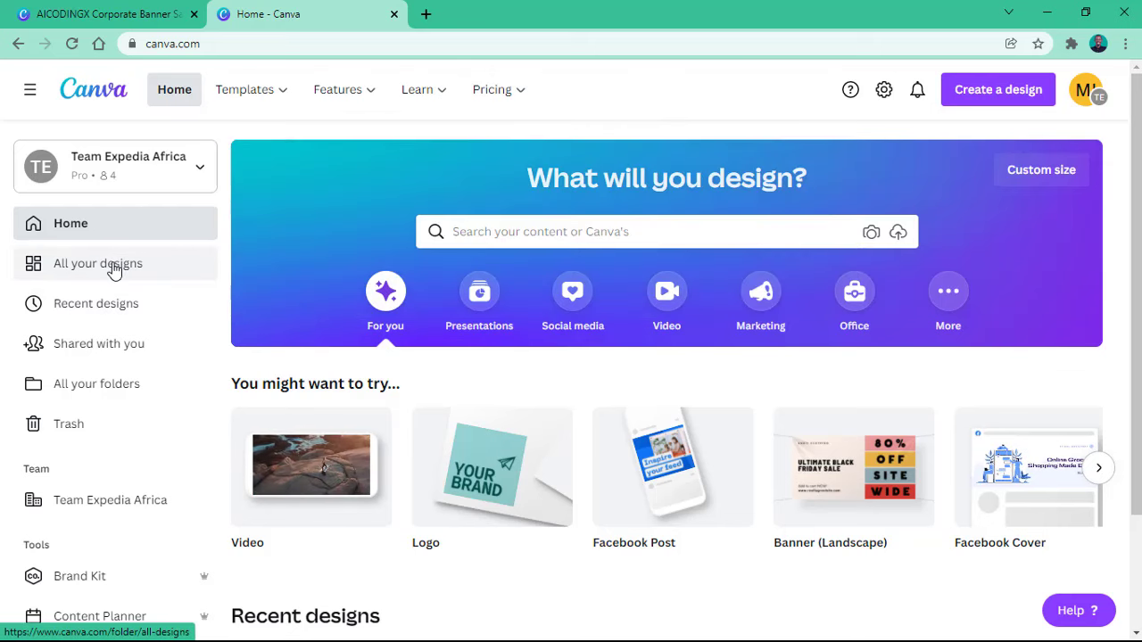
Step: Visit All your designs, return Home, try the custom width and height fields, then open Create a design
{"action": "mouse_move", "coordinate": [293, 89]}
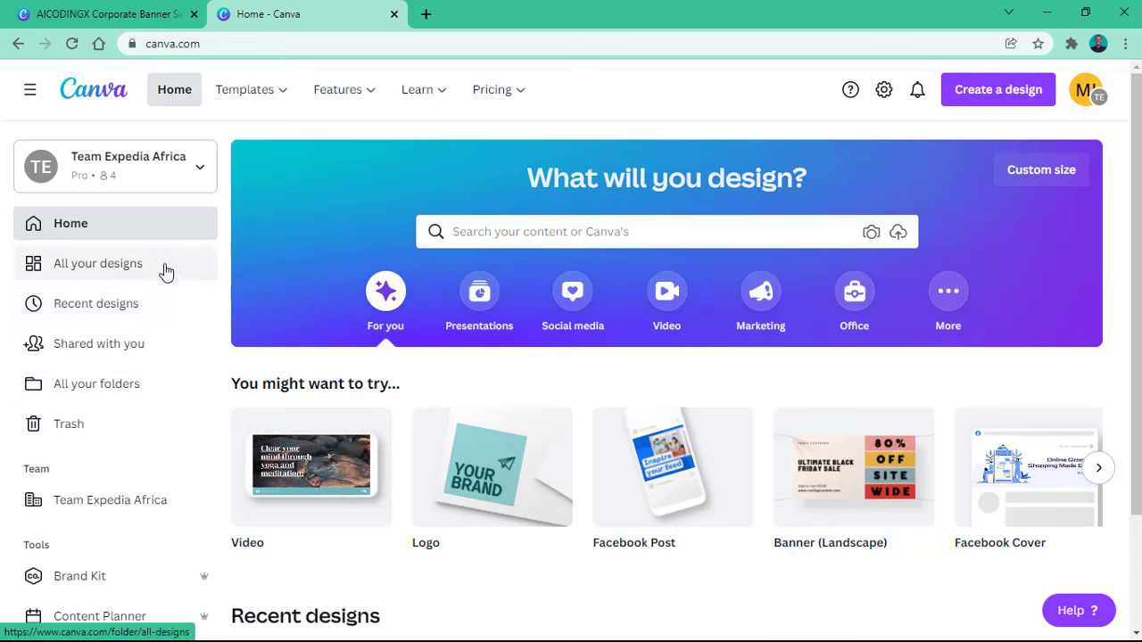
{"action": "left_click", "coordinate": [138, 262]}
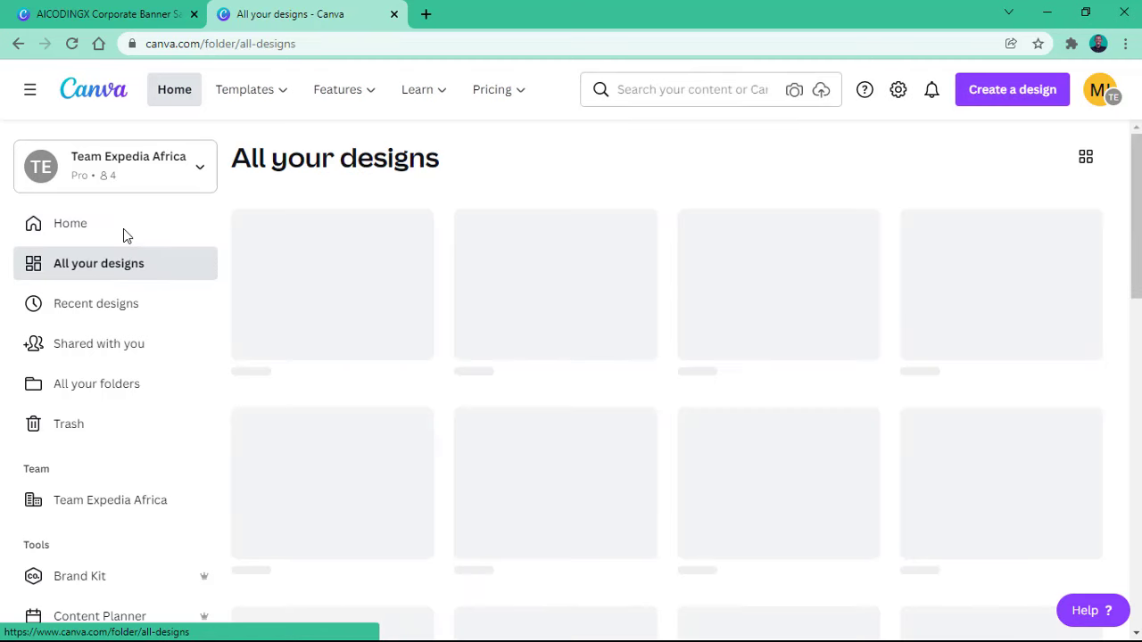
{"action": "left_click", "coordinate": [123, 228]}
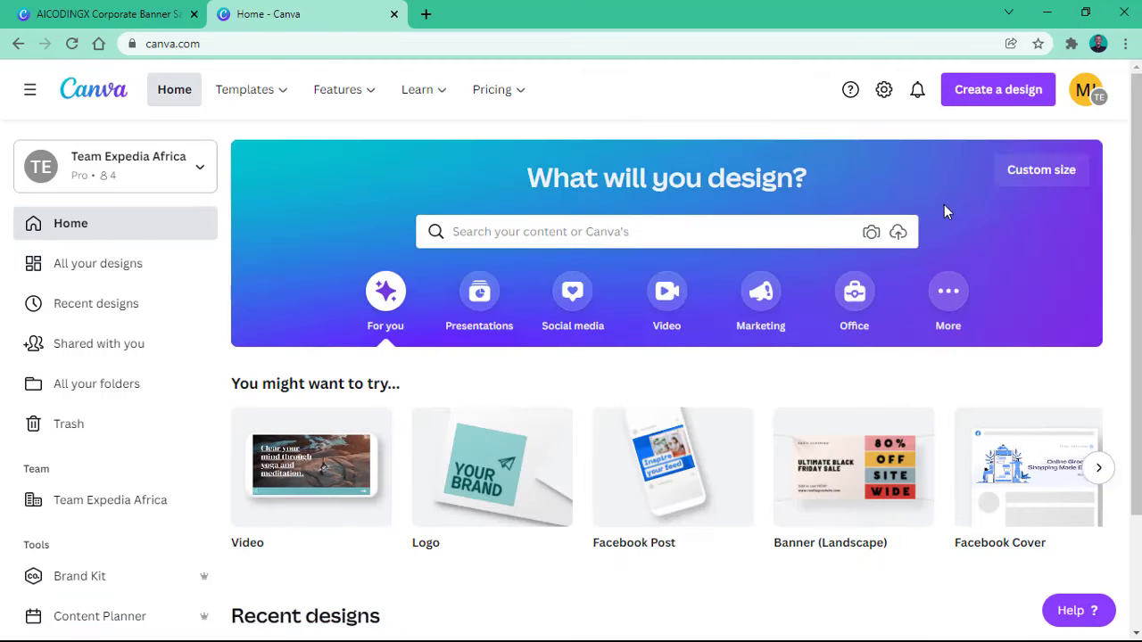
{"action": "left_click", "coordinate": [1024, 178]}
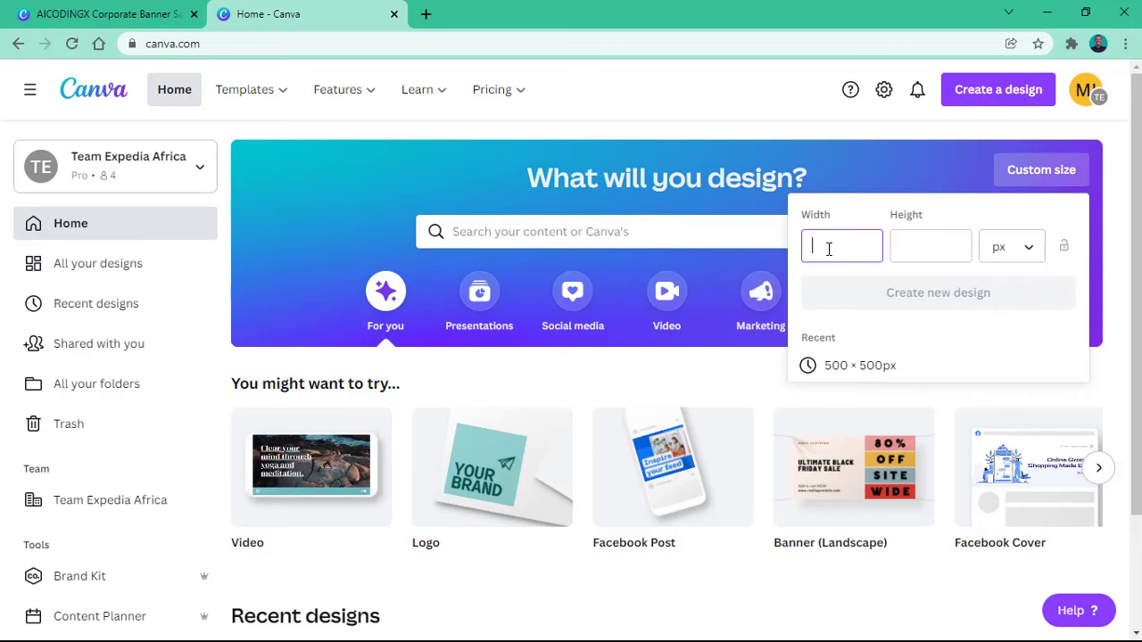
{"action": "left_click", "coordinate": [936, 245]}
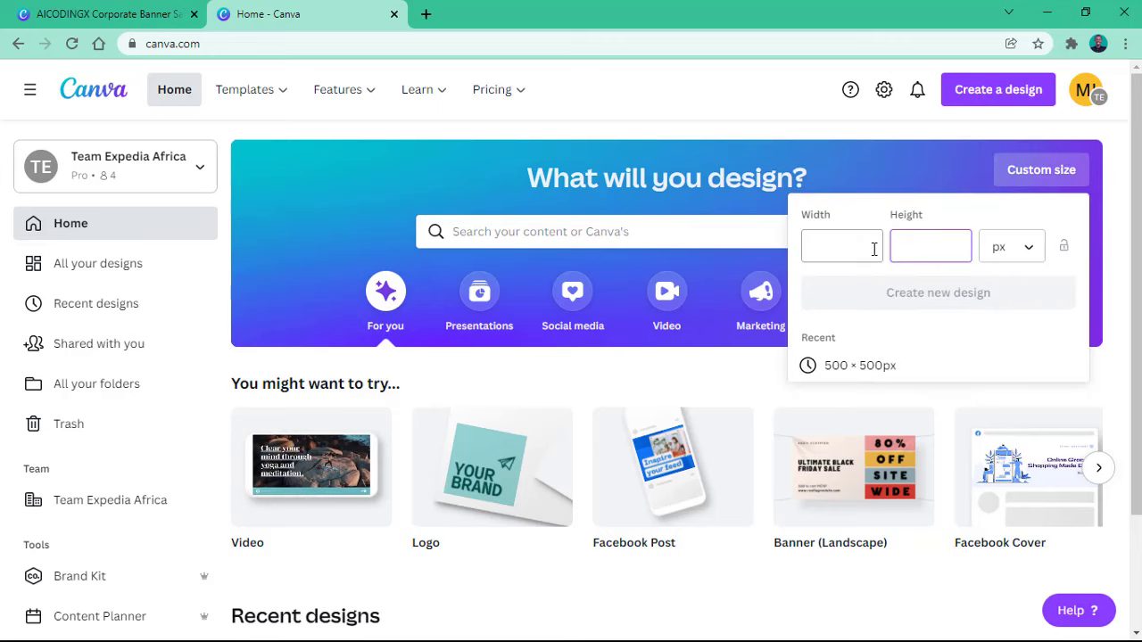
{"action": "left_click", "coordinate": [875, 248]}
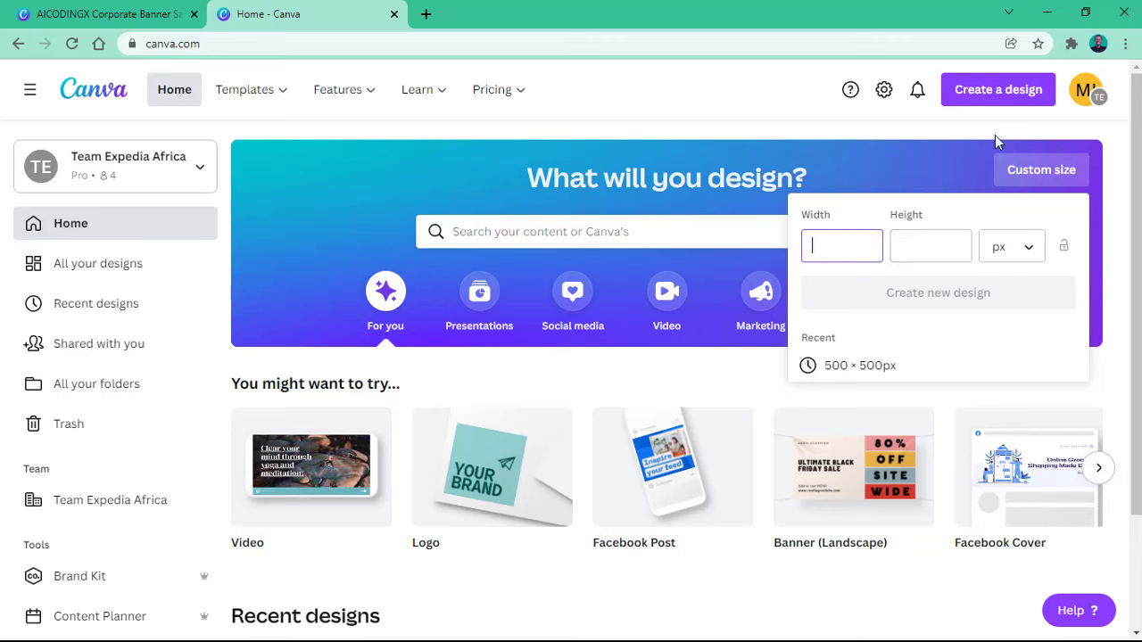
{"action": "left_click", "coordinate": [1006, 105]}
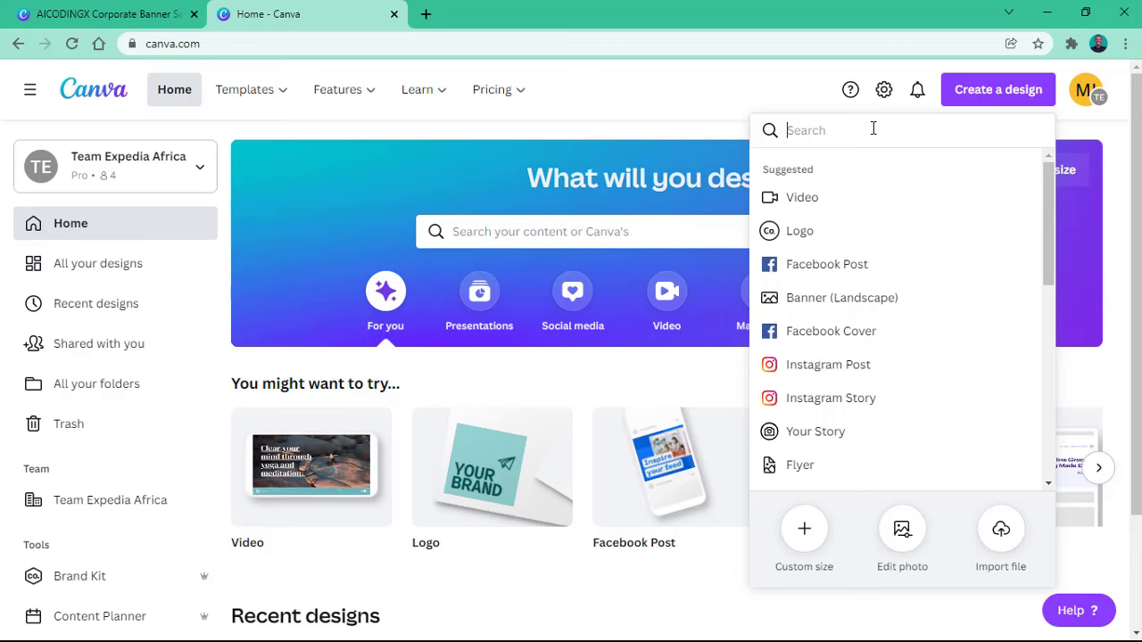
Step: Search design types for 'flyer' and create a new blank Flyer (A4) portrait design
{"action": "type", "text": "flyer"}
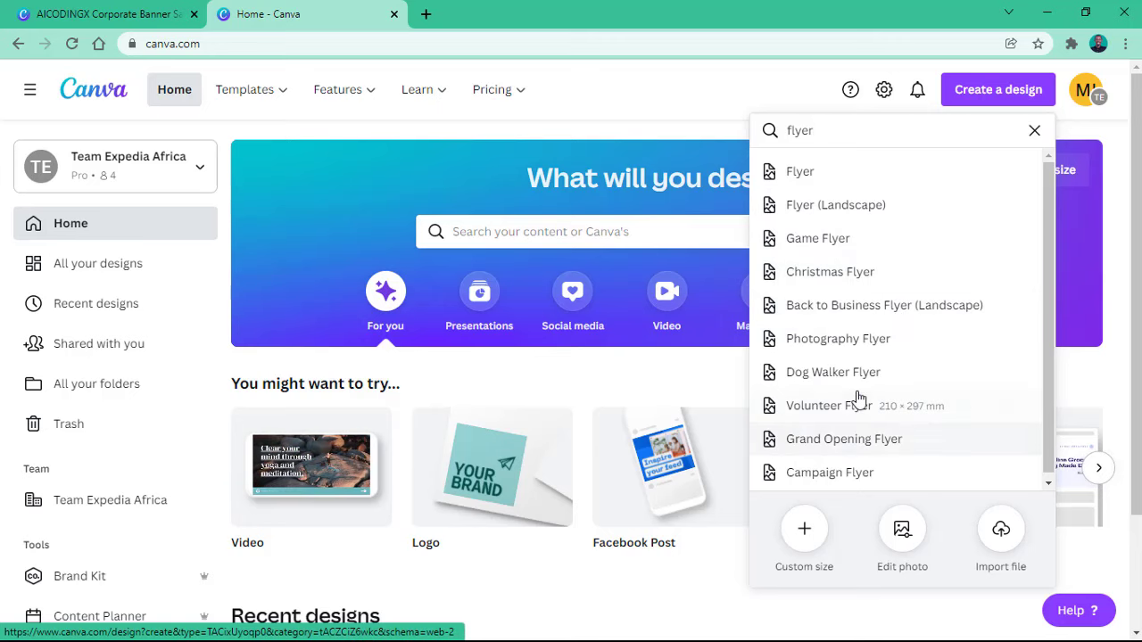
{"action": "scroll", "coordinate": [877, 359], "scroll_direction": "down", "scroll_amount": 1}
{"action": "scroll", "coordinate": [877, 321], "scroll_direction": "up", "scroll_amount": 1}
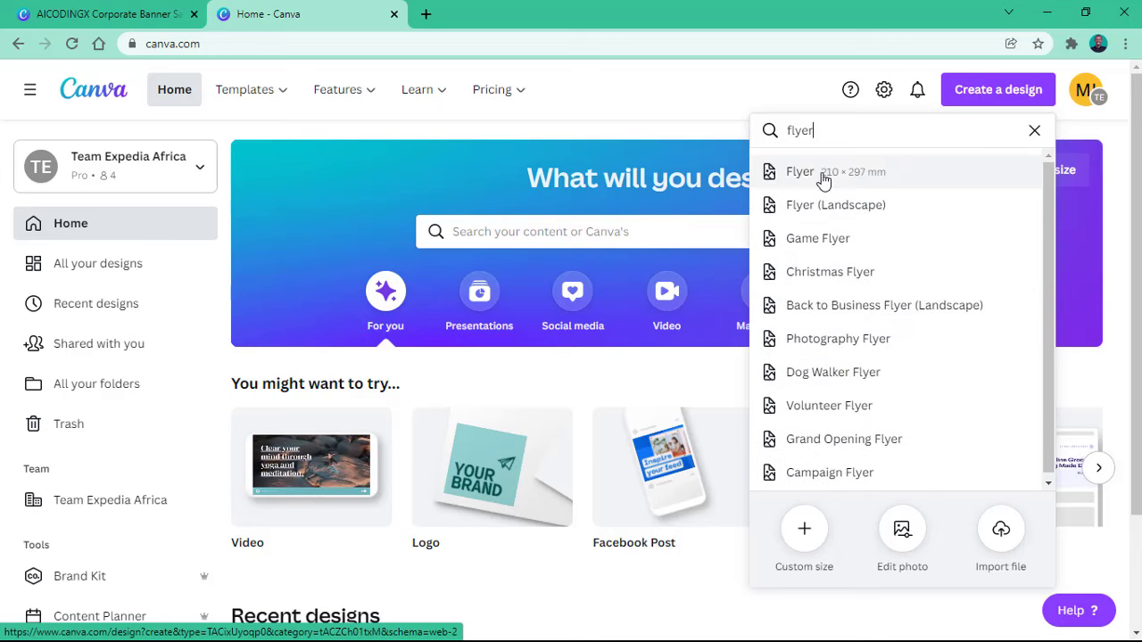
{"action": "left_click", "coordinate": [874, 184]}
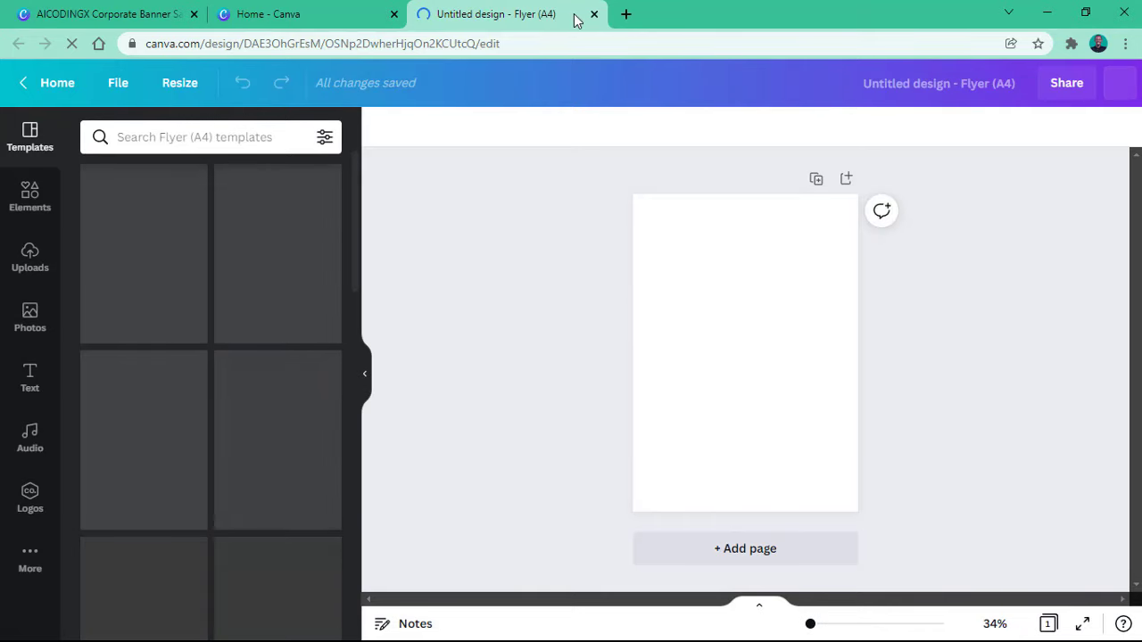
Step: Create a blank Flyer (Landscape) A4 design in another tab, then switch tabs back
{"action": "left_click", "coordinate": [255, 14]}
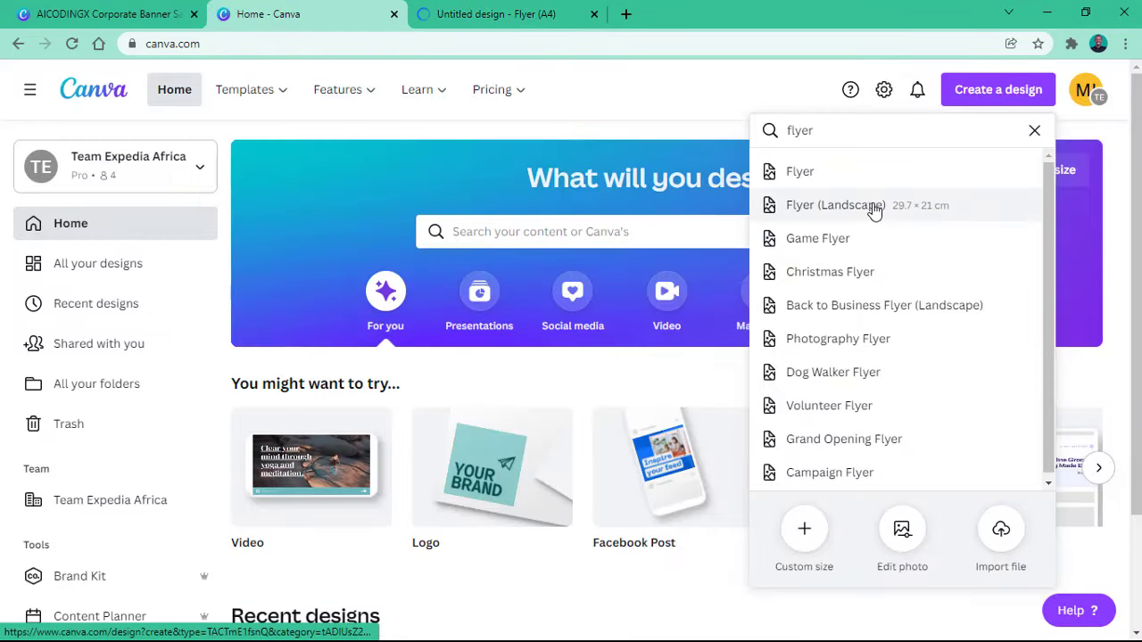
{"action": "left_click", "coordinate": [872, 207]}
{"action": "left_click", "coordinate": [308, 14]}
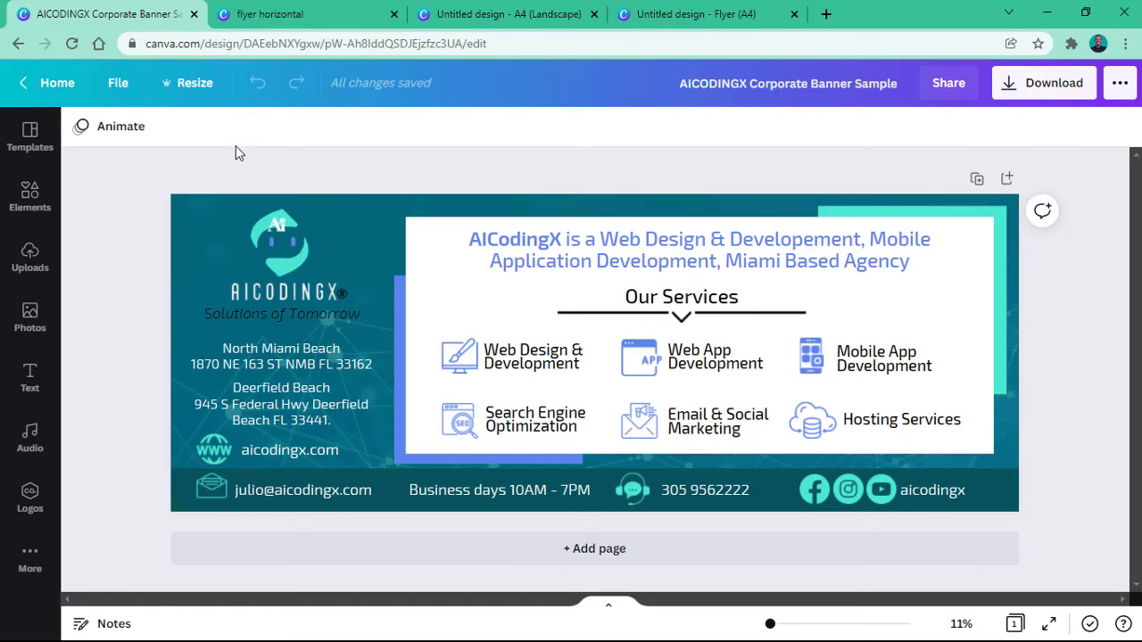
Step: Resize the banner to Facebook Cover dimensions, then undo back to the original banner size
{"action": "left_click", "coordinate": [186, 89]}
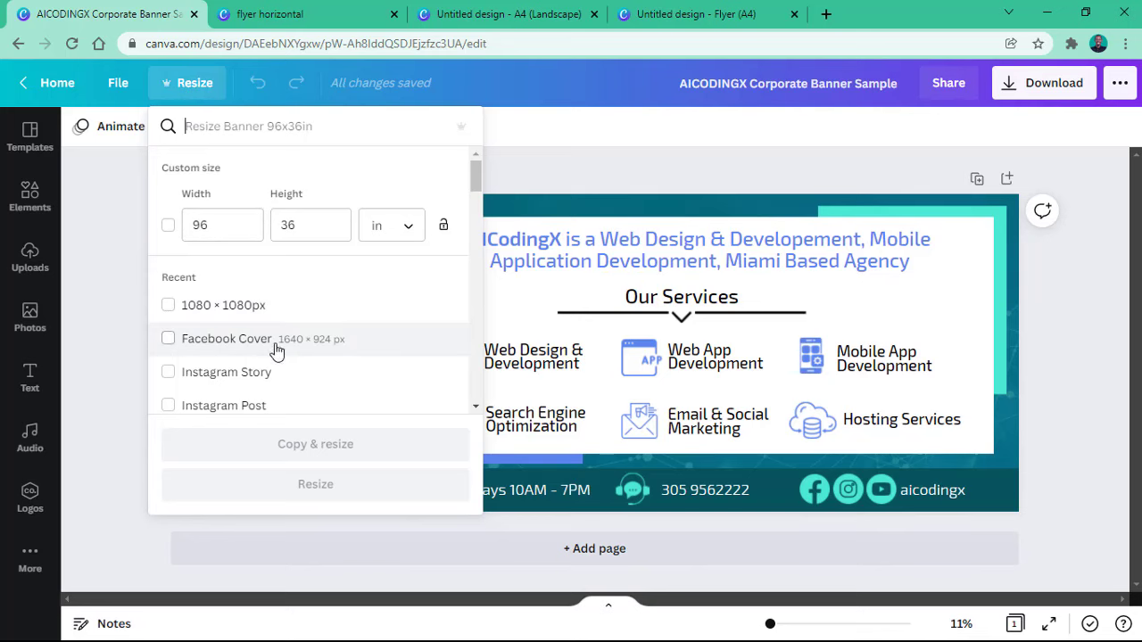
{"action": "left_click", "coordinate": [184, 347]}
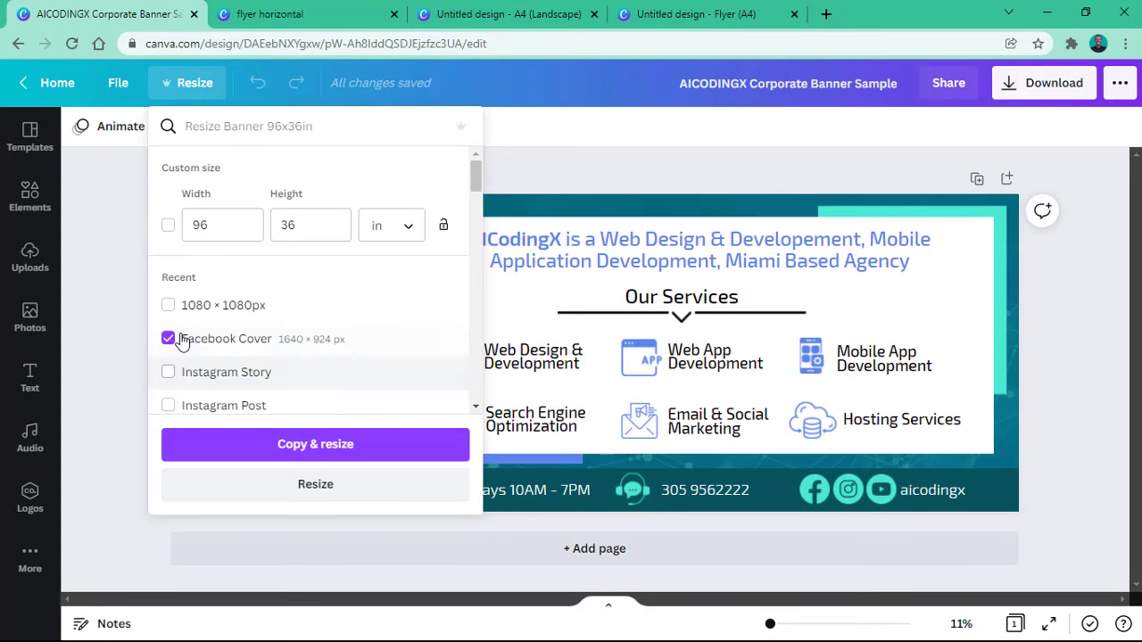
{"action": "left_click", "coordinate": [297, 467]}
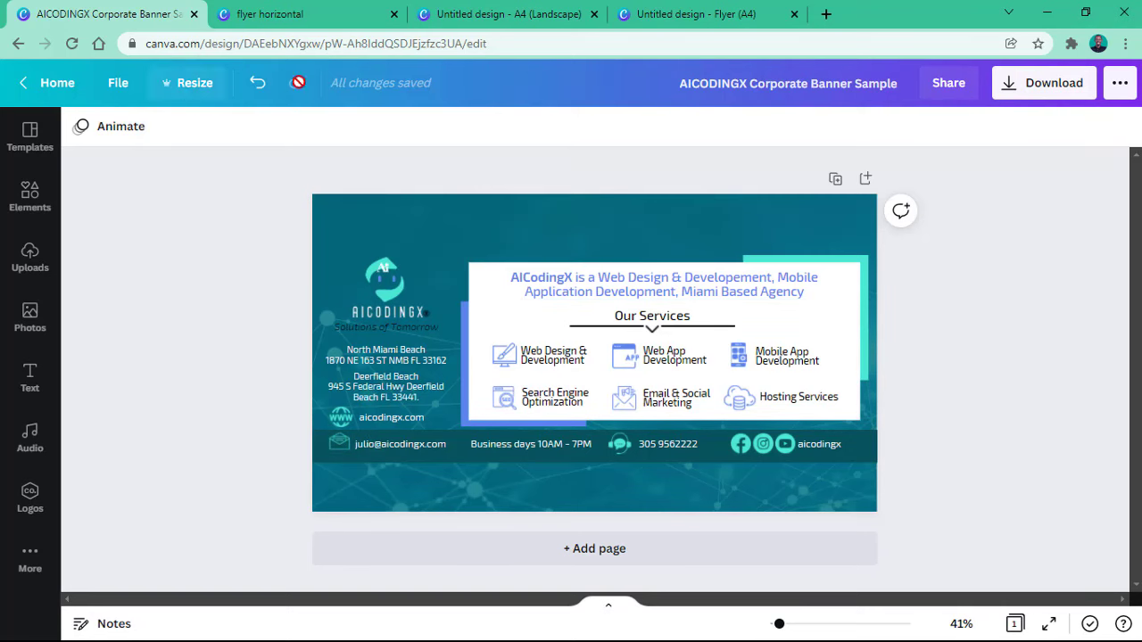
{"action": "left_click", "coordinate": [254, 87]}
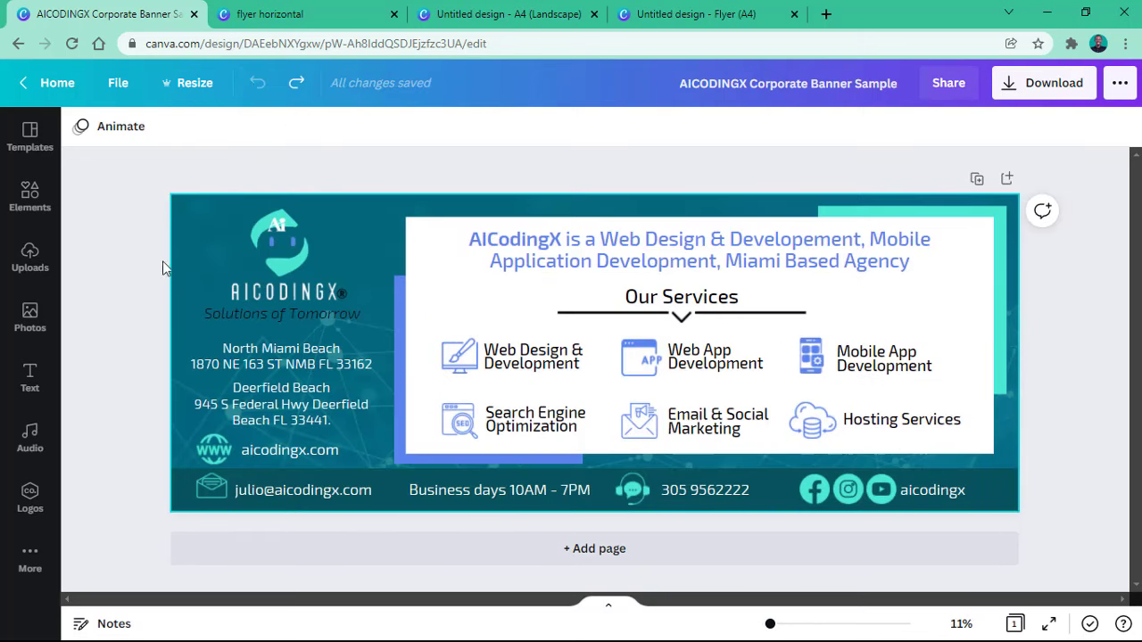
Step: Check the banner's 96 × 36 in width and height, then go to the 'flyer horizontal' tab
{"action": "left_click", "coordinate": [189, 82]}
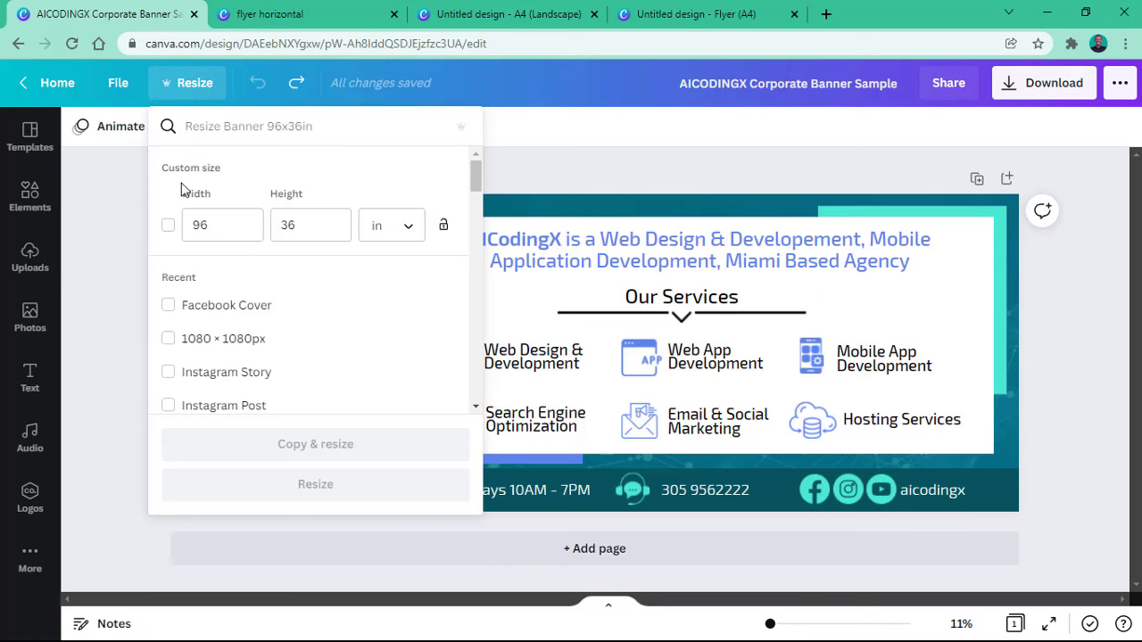
{"action": "left_click", "coordinate": [195, 224]}
{"action": "double_click", "coordinate": [285, 223]}
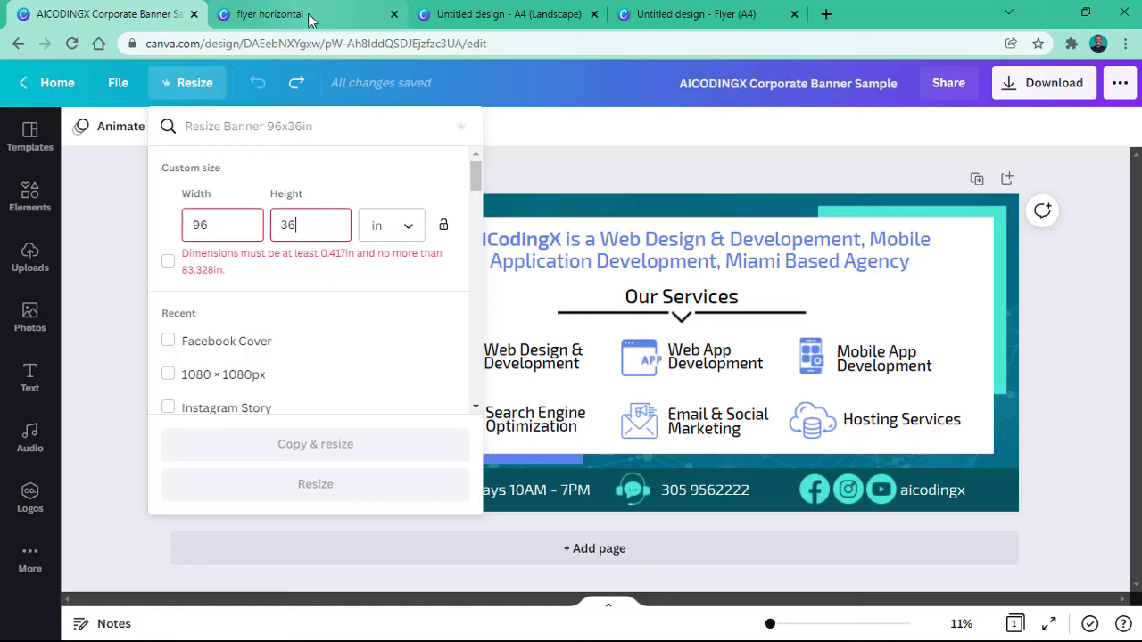
{"action": "left_click", "coordinate": [344, 13]}
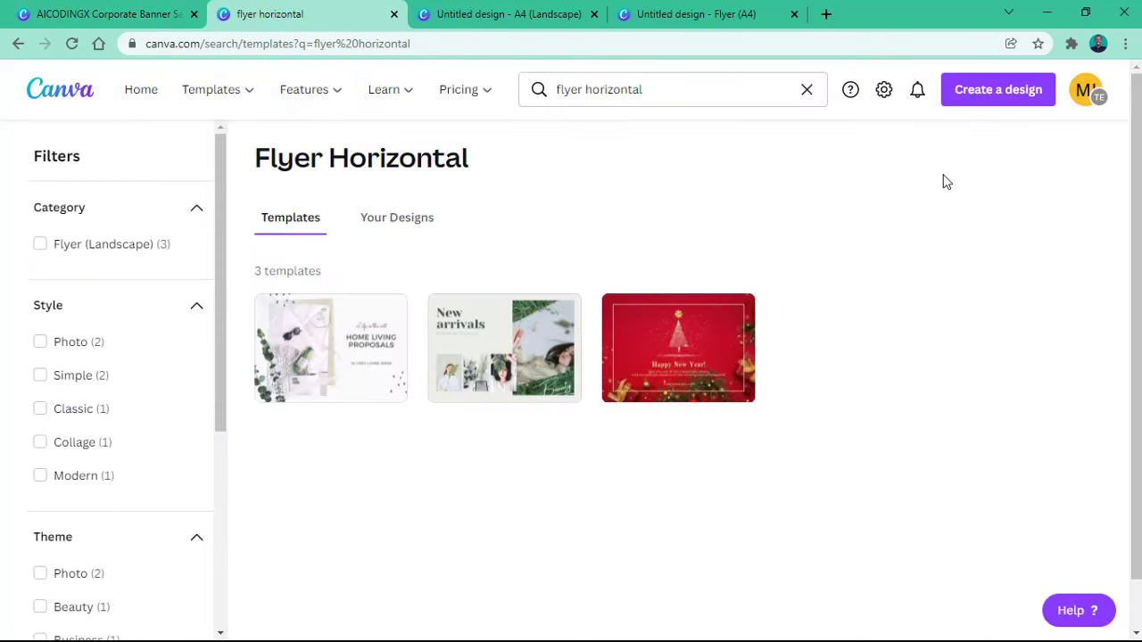
Step: Start a Custom size design and enter 96 × 36, checking the banner's size
{"action": "left_click", "coordinate": [985, 107]}
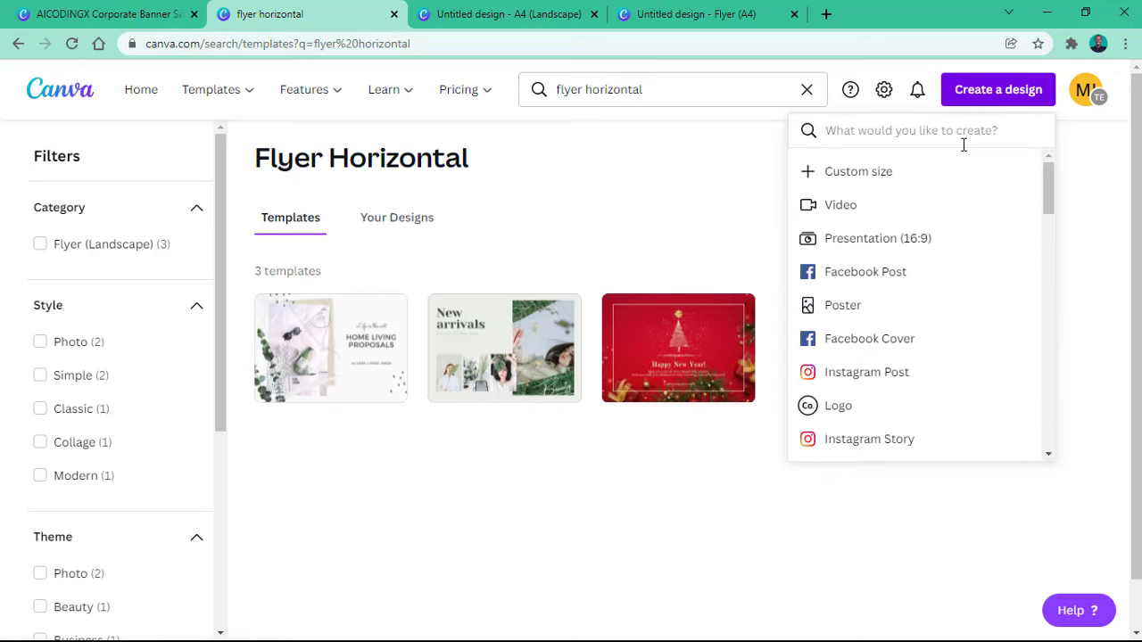
{"action": "left_click", "coordinate": [844, 174]}
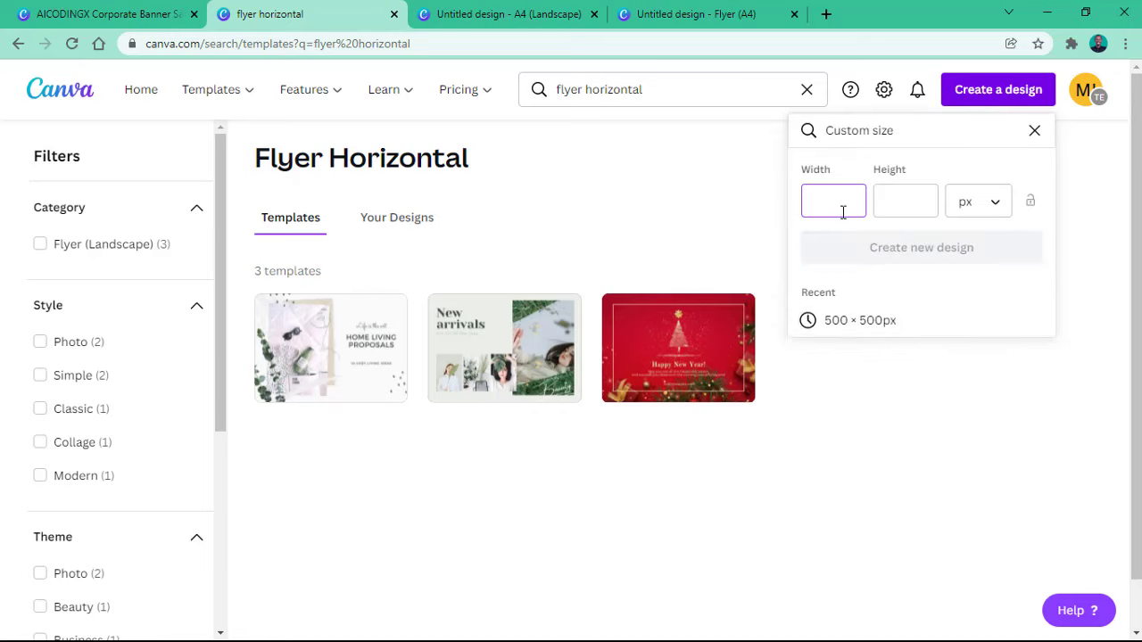
{"action": "left_click", "coordinate": [162, 11]}
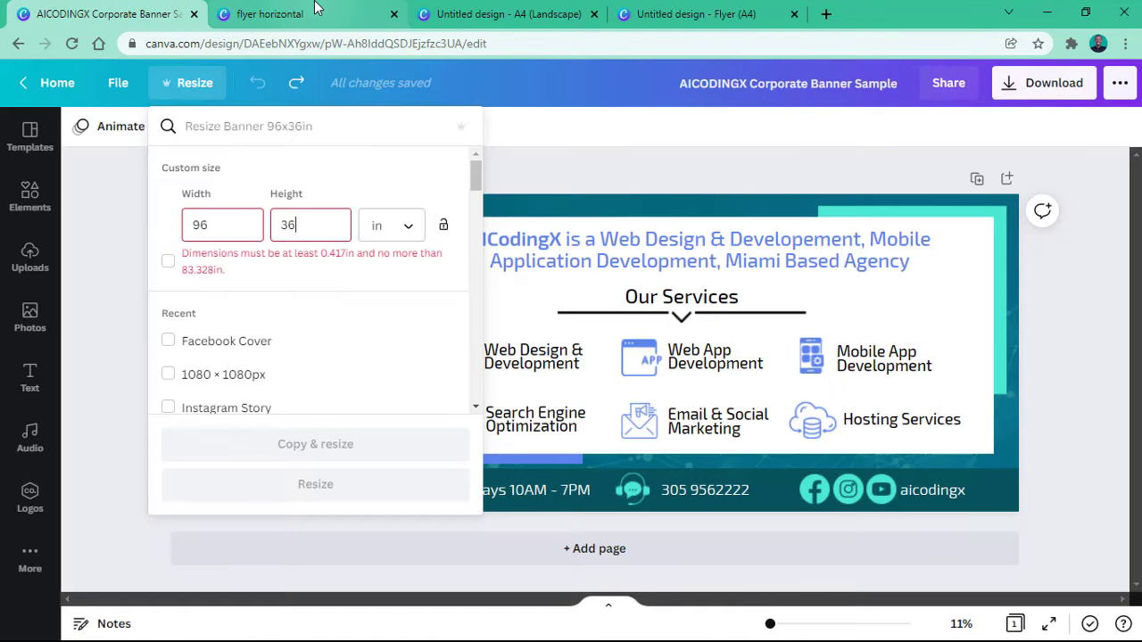
{"action": "left_click", "coordinate": [237, 11]}
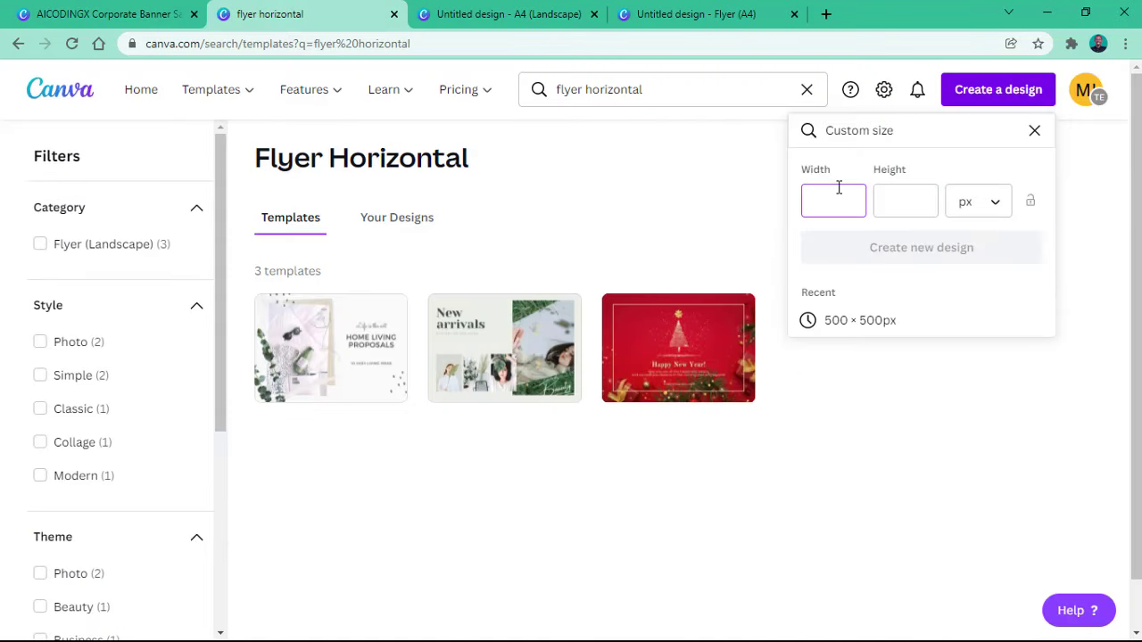
{"action": "key", "text": "Tab"}
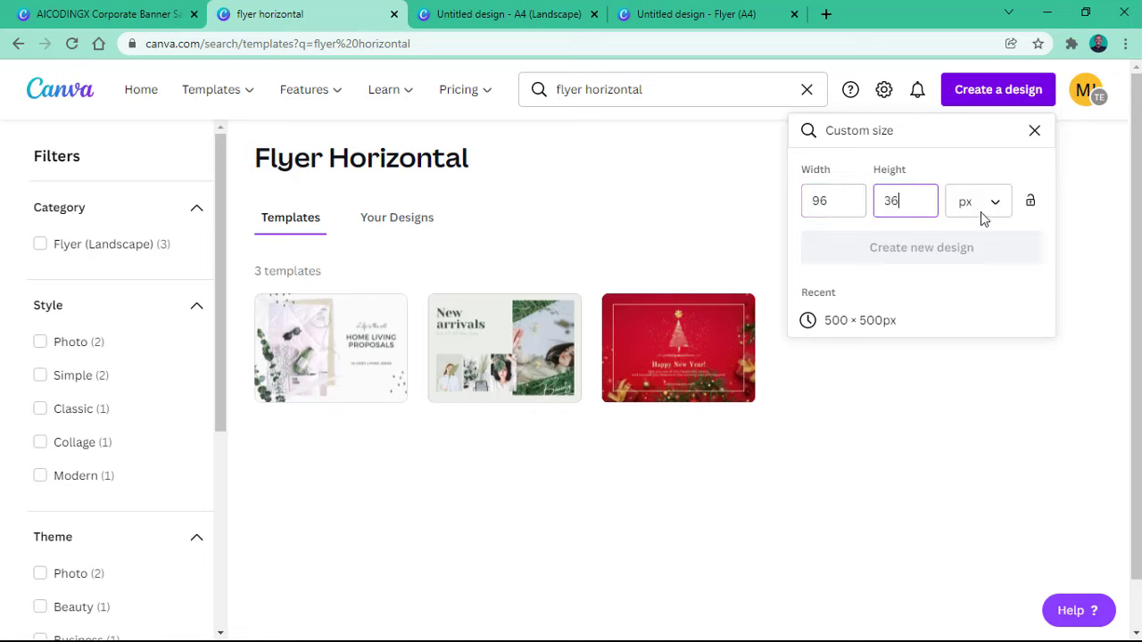
{"action": "left_click", "coordinate": [935, 249]}
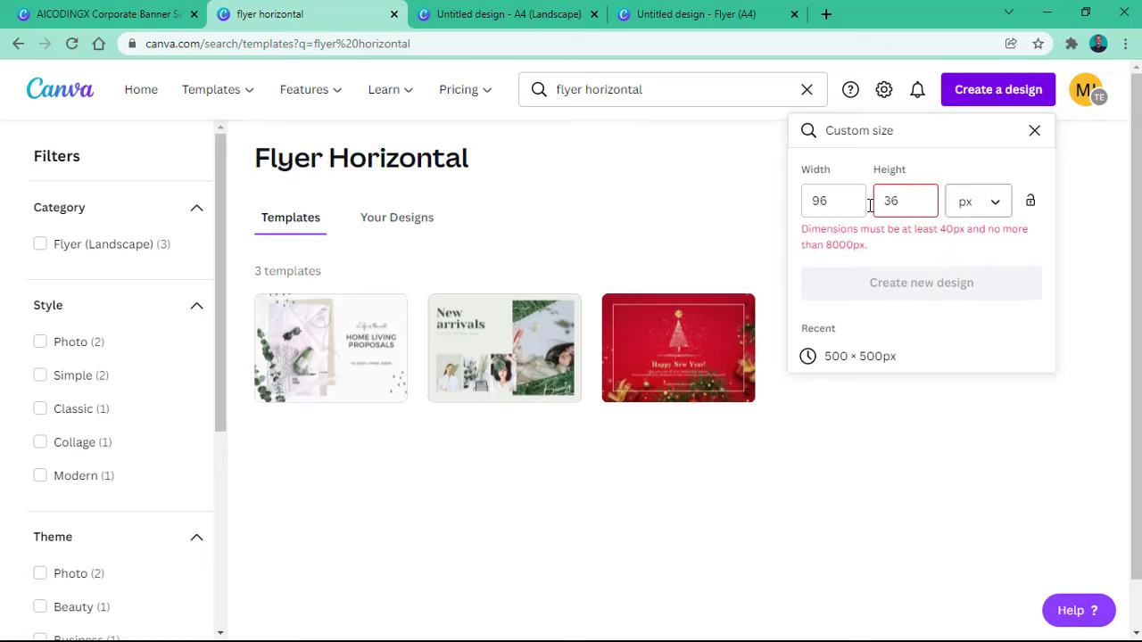
Step: Change the custom size units to inches, comparing against the banner's size
{"action": "left_click", "coordinate": [959, 208]}
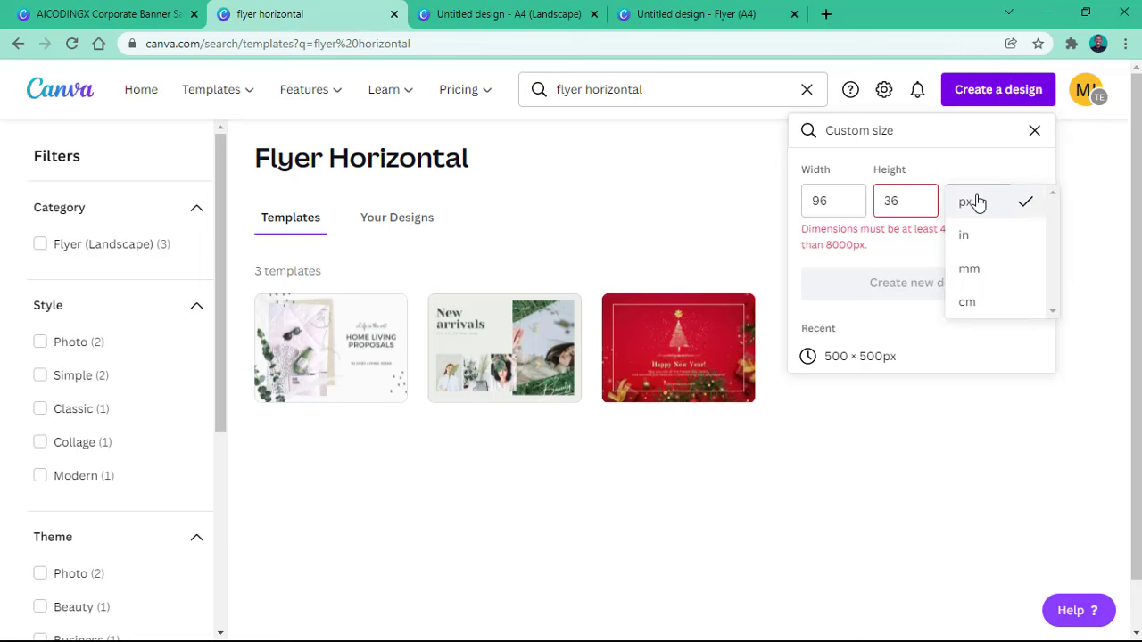
{"action": "left_click", "coordinate": [133, 11]}
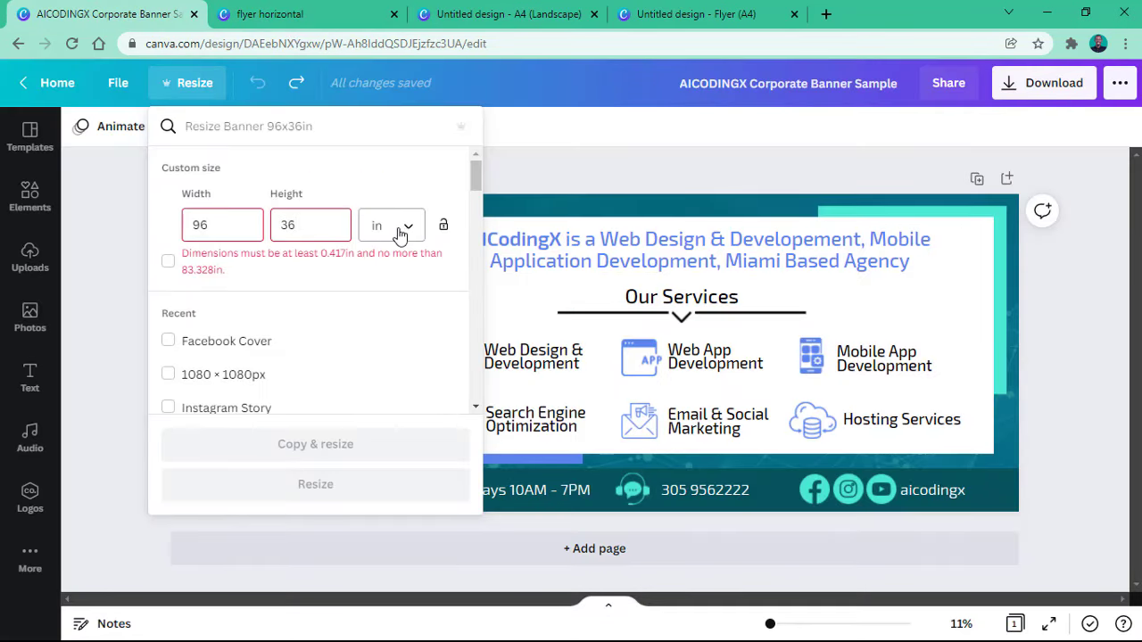
{"action": "left_click", "coordinate": [239, 10]}
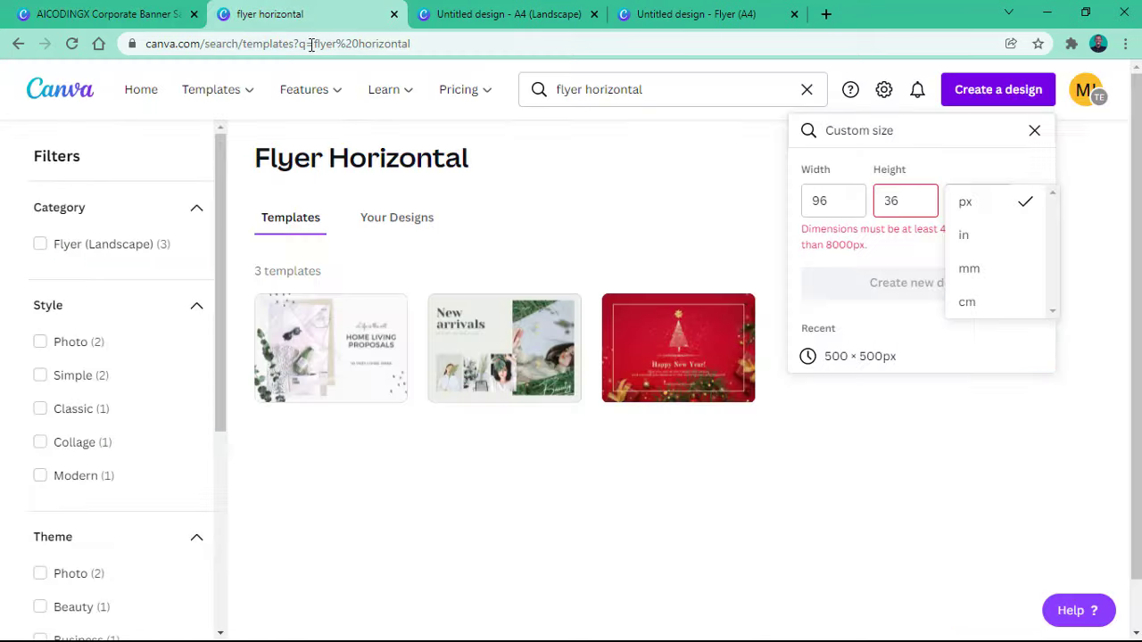
{"action": "left_click", "coordinate": [999, 209]}
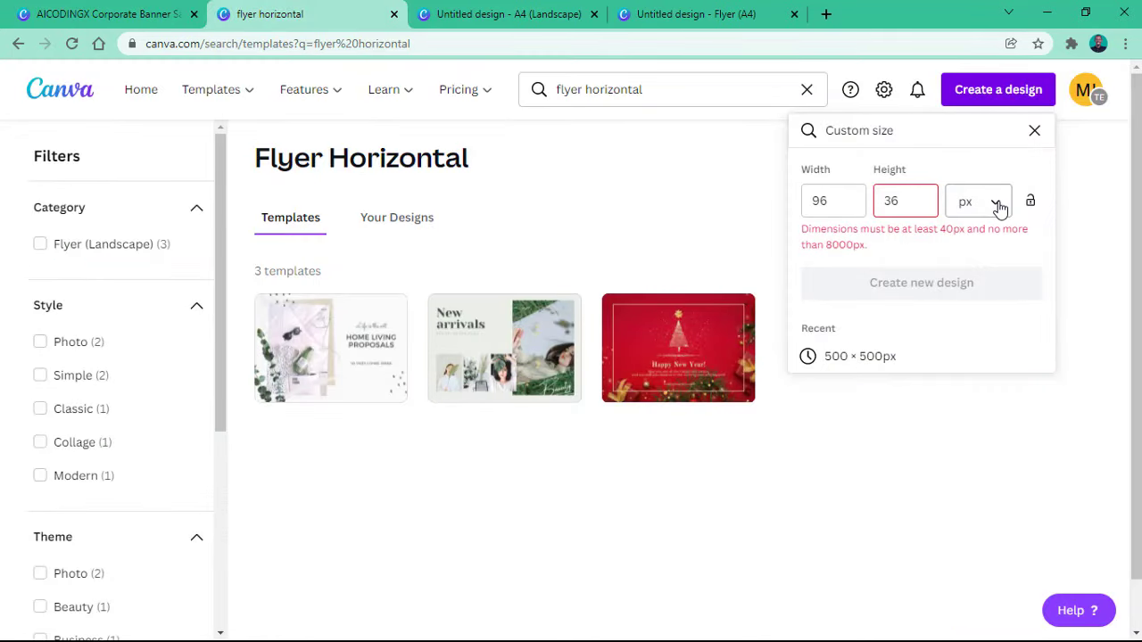
{"action": "left_click", "coordinate": [999, 209]}
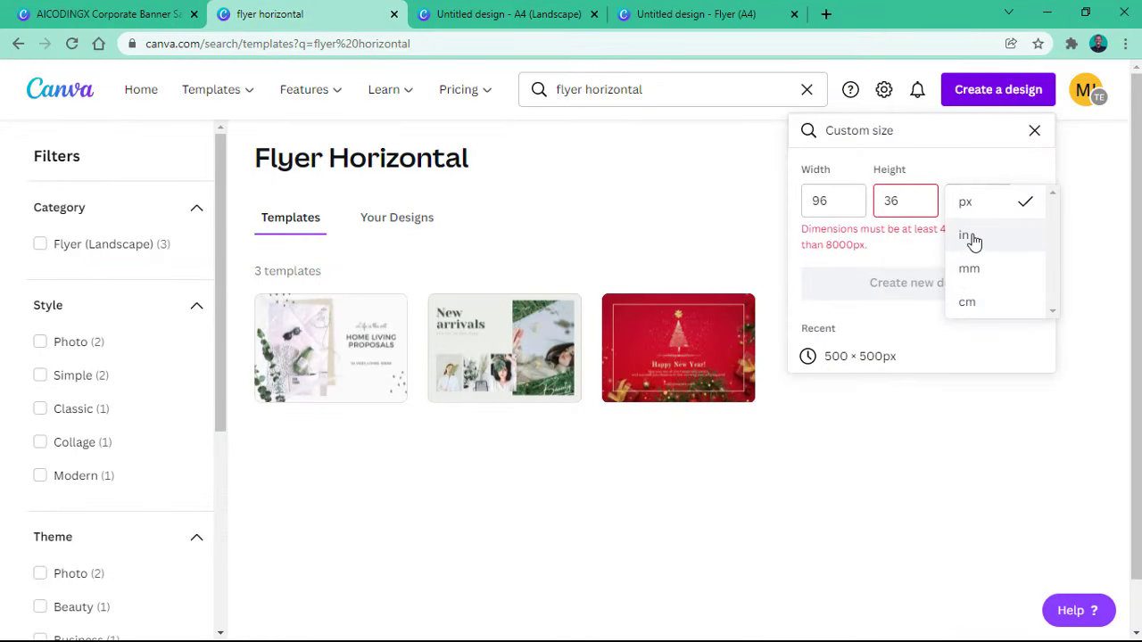
{"action": "left_click", "coordinate": [974, 242]}
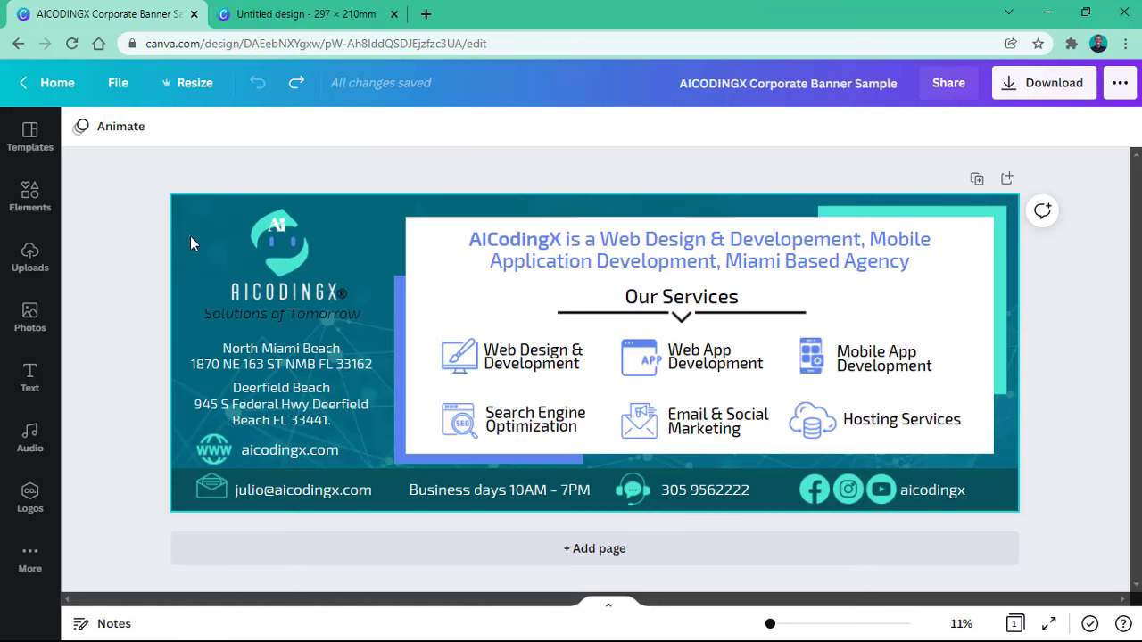
Step: Move to the blank 297 × 210 mm design and bring up its Photos library
{"action": "left_click", "coordinate": [190, 236]}
{"action": "left_click", "coordinate": [336, 9]}
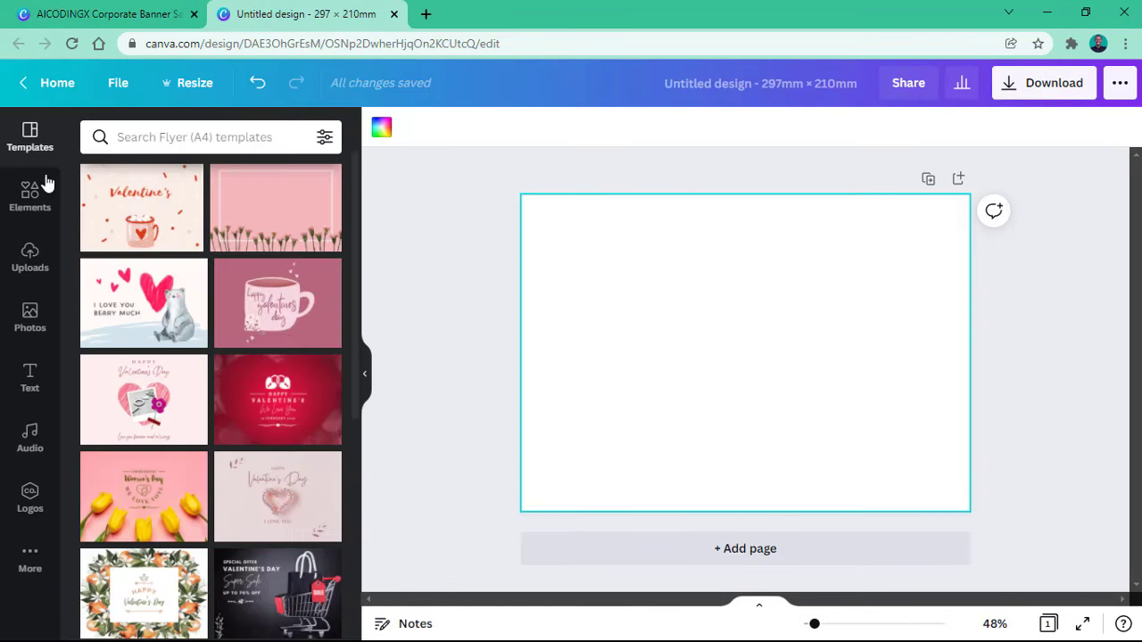
{"action": "left_click", "coordinate": [29, 319]}
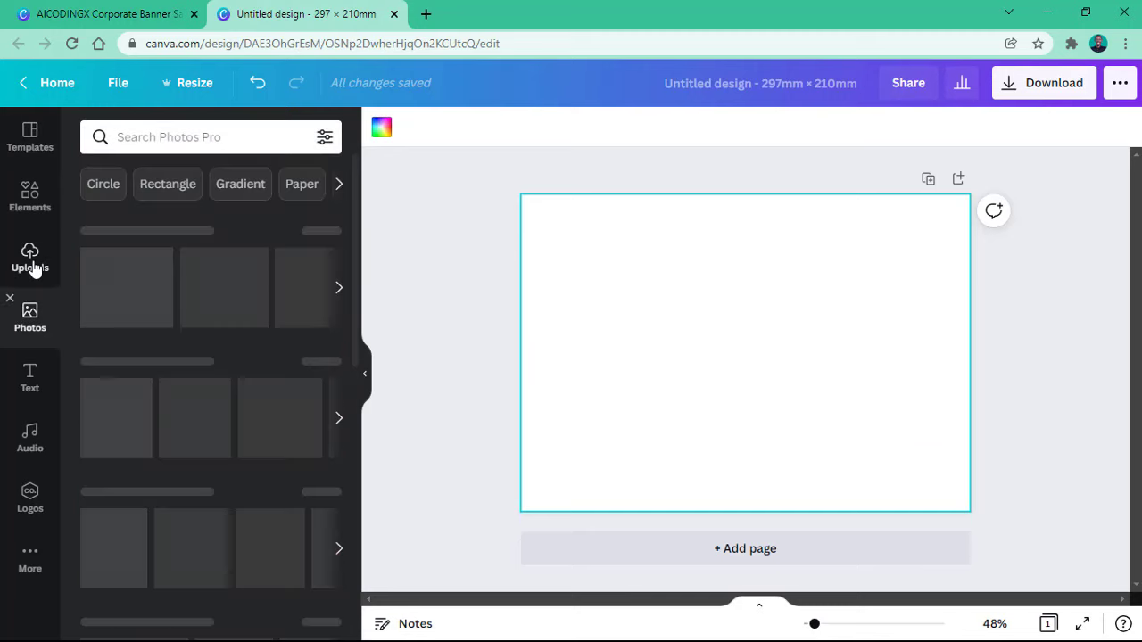
Step: Search the photo library for 'tech' and browse the results
{"action": "left_click", "coordinate": [253, 141]}
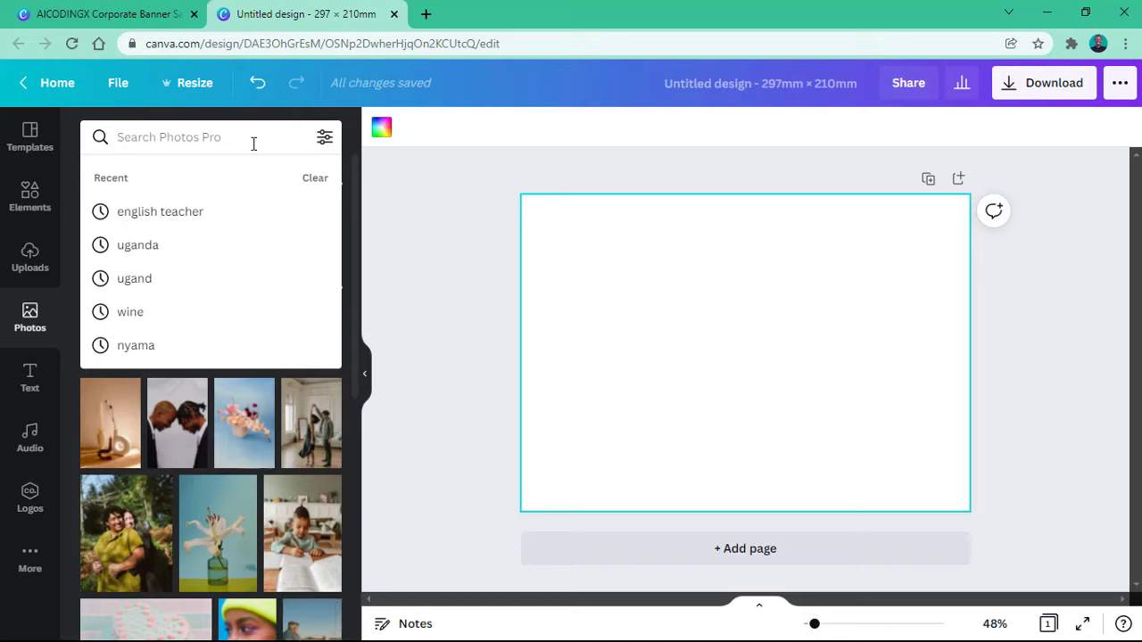
{"action": "type", "text": "tech"}
{"action": "key", "text": "Return"}
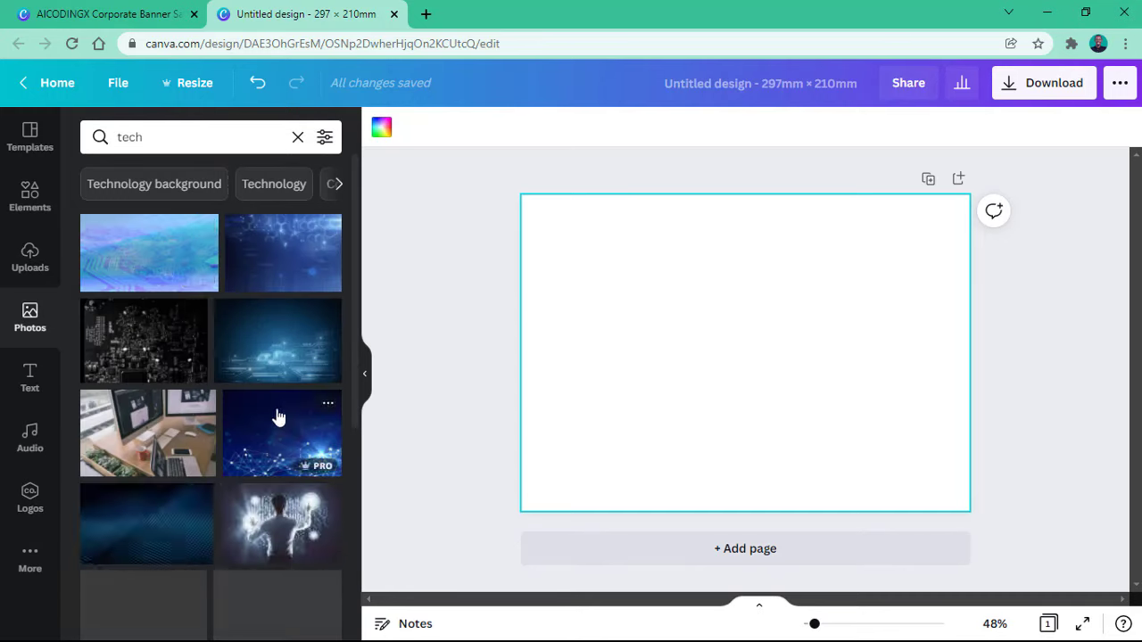
{"action": "scroll", "coordinate": [277, 417], "scroll_direction": "down", "scroll_amount": 2}
{"action": "scroll", "coordinate": [276, 417], "scroll_direction": "up", "scroll_amount": 2}
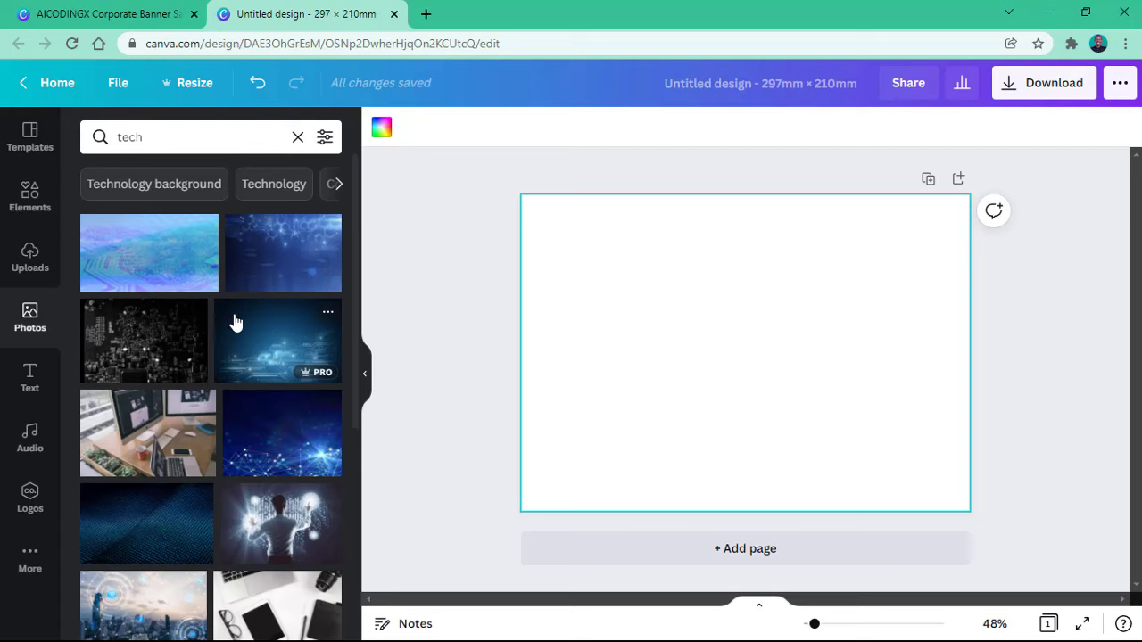
Step: Drag a circuit tech photo onto the page as background, then browse more results
{"action": "left_click_drag", "start_coordinate": [262, 338], "coordinate": [268, 342]}
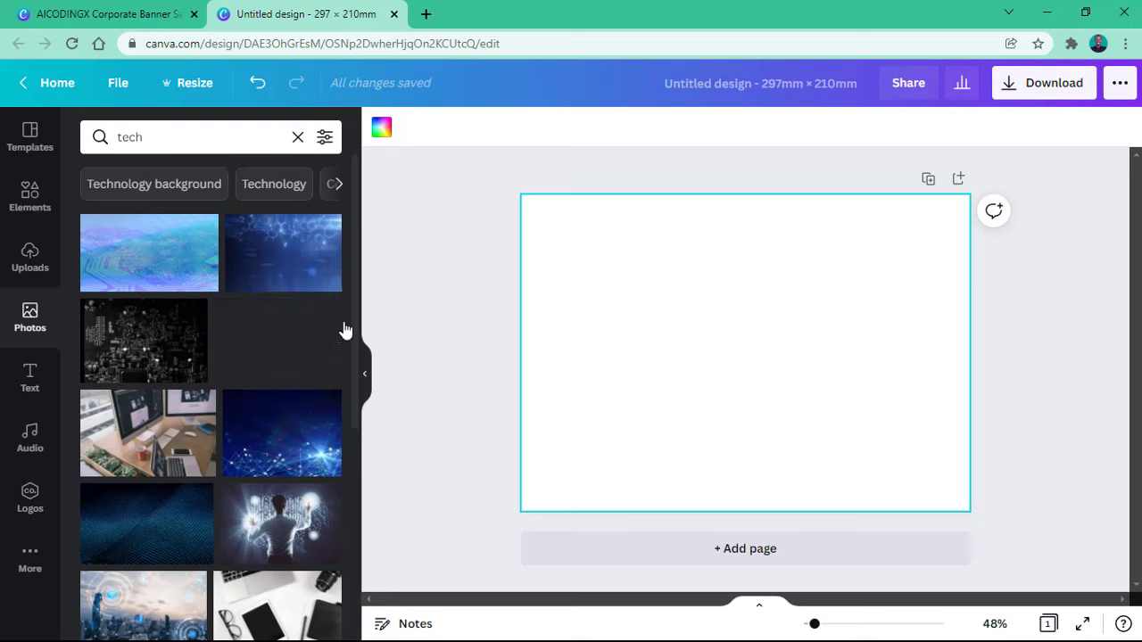
{"action": "left_click_drag", "start_coordinate": [346, 330], "coordinate": [543, 230]}
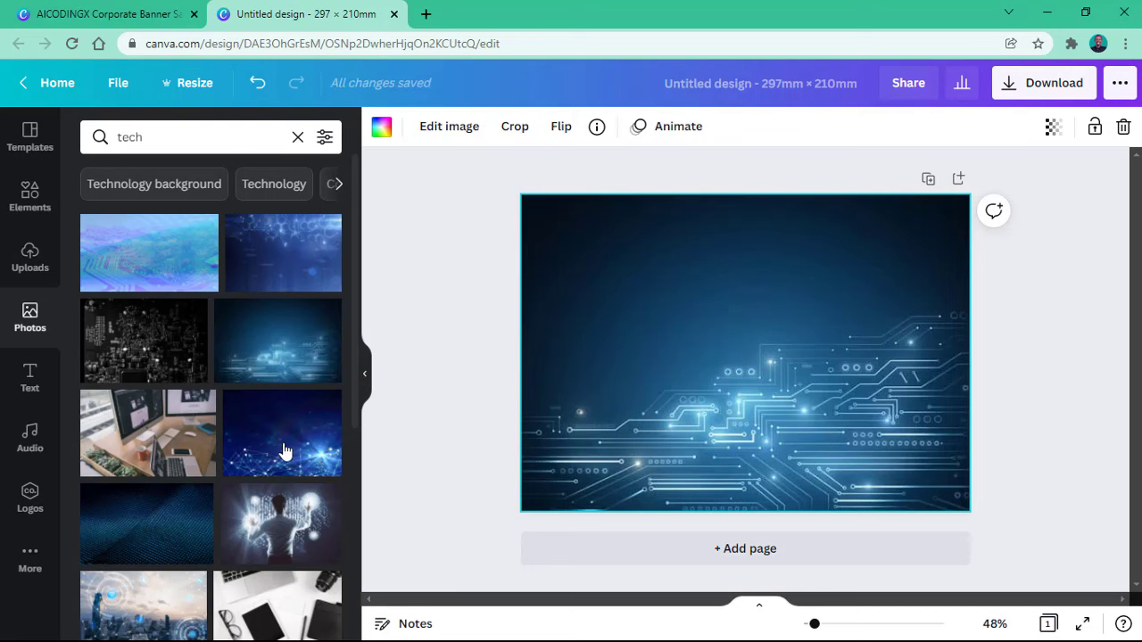
{"action": "scroll", "coordinate": [245, 351], "scroll_direction": "down", "scroll_amount": 3}
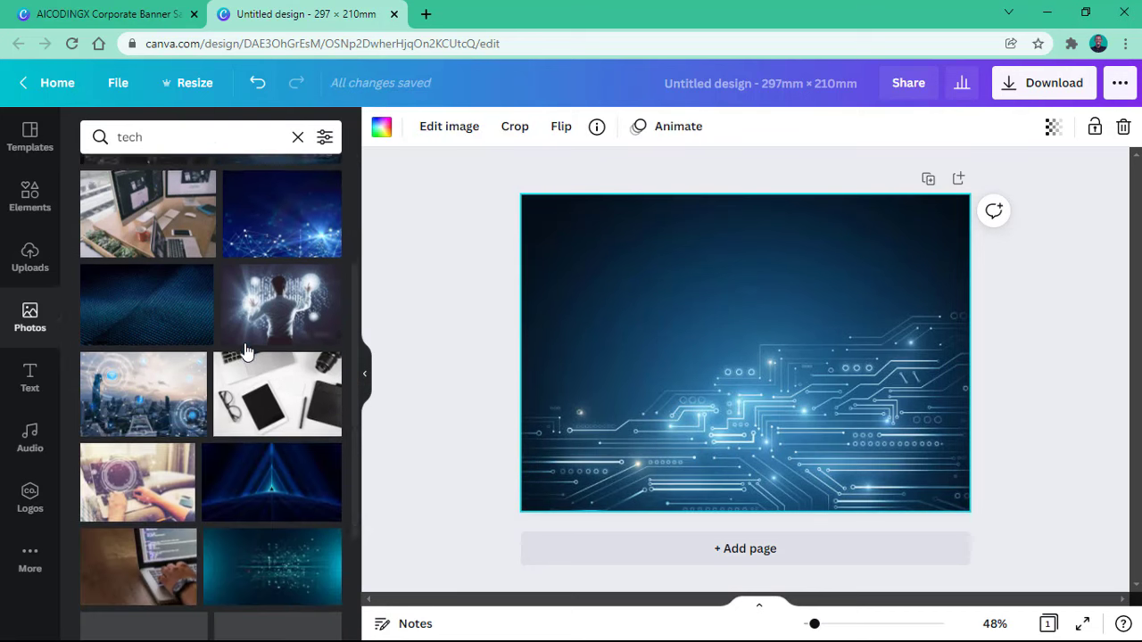
{"action": "scroll", "coordinate": [246, 350], "scroll_direction": "down", "scroll_amount": 3}
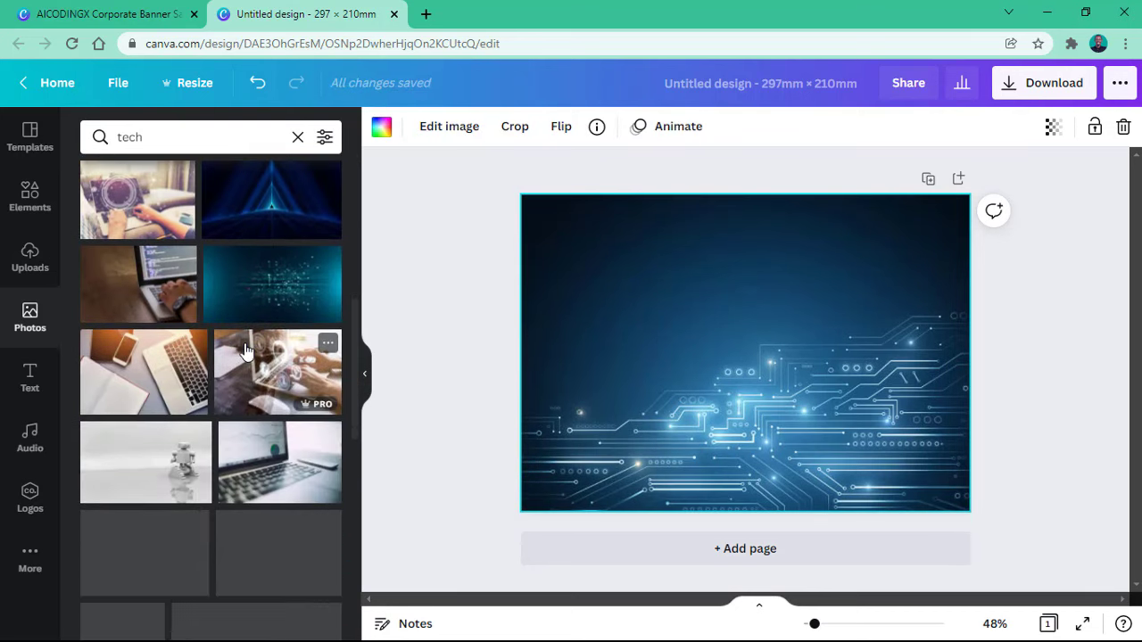
{"action": "scroll", "coordinate": [239, 348], "scroll_direction": "down", "scroll_amount": 5}
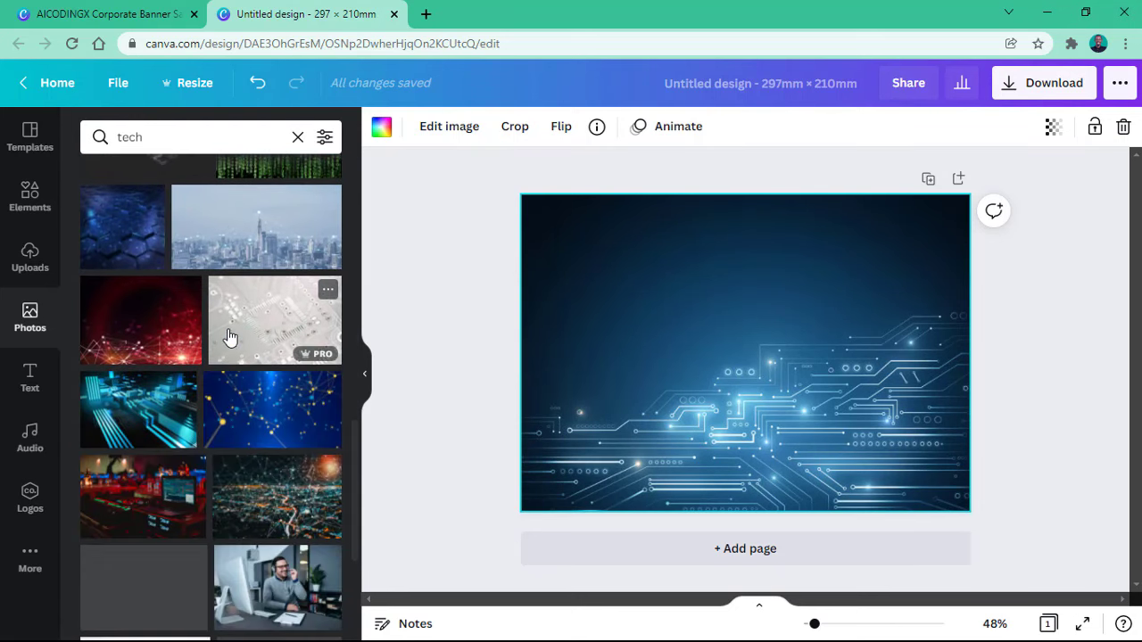
{"action": "scroll", "coordinate": [229, 336], "scroll_direction": "down", "scroll_amount": 1}
{"action": "scroll", "coordinate": [237, 323], "scroll_direction": "down", "scroll_amount": 6}
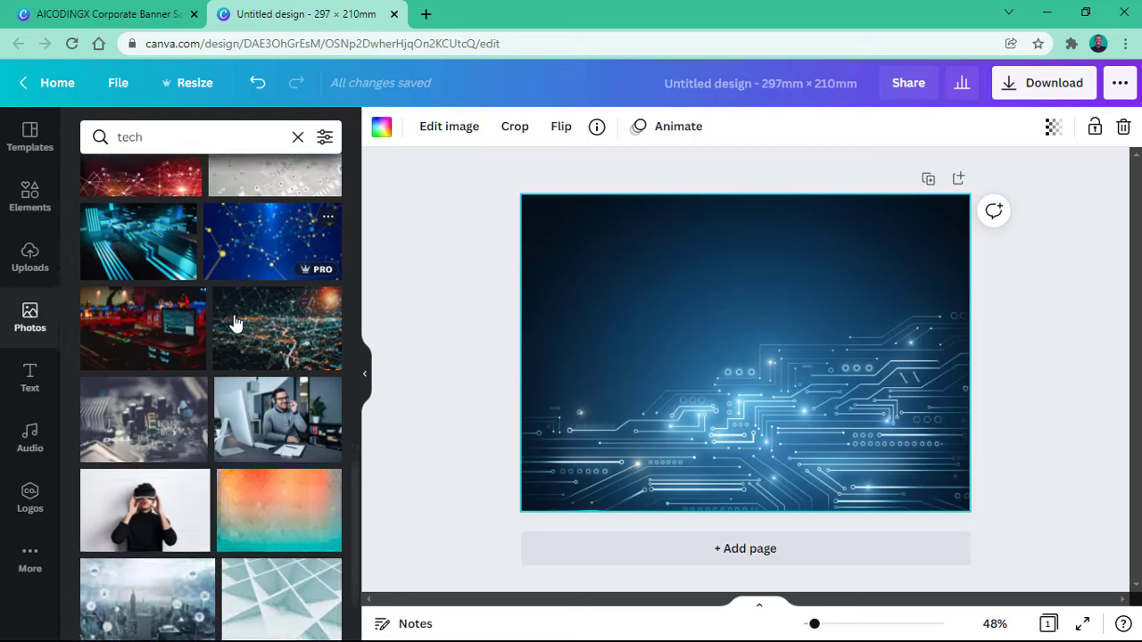
{"action": "scroll", "coordinate": [235, 323], "scroll_direction": "down", "scroll_amount": 5}
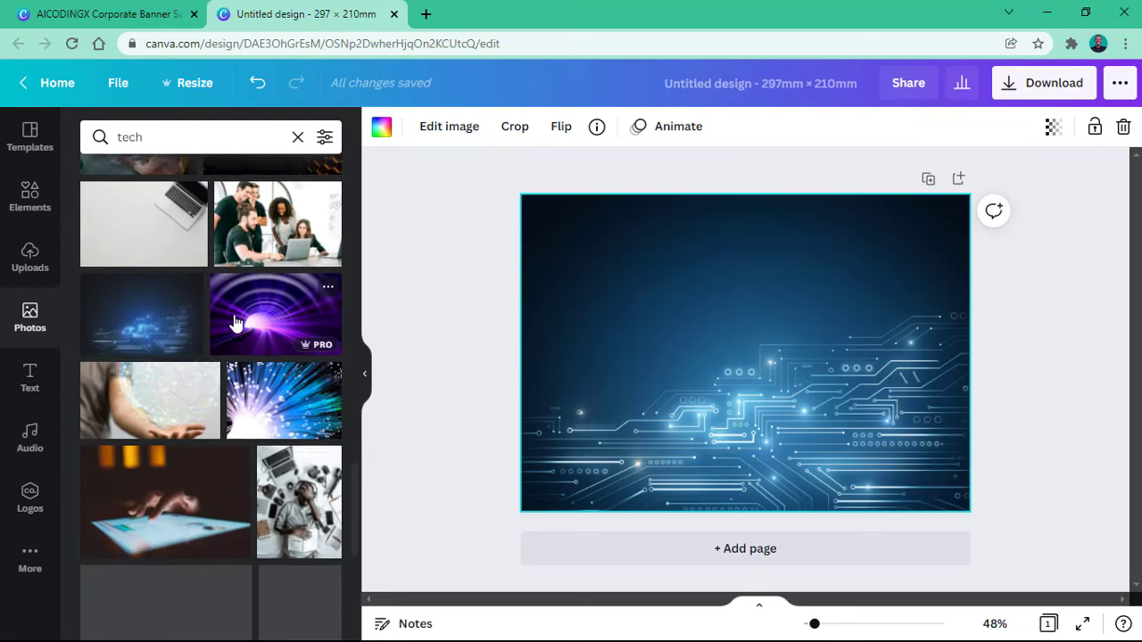
{"action": "scroll", "coordinate": [236, 323], "scroll_direction": "down", "scroll_amount": 4}
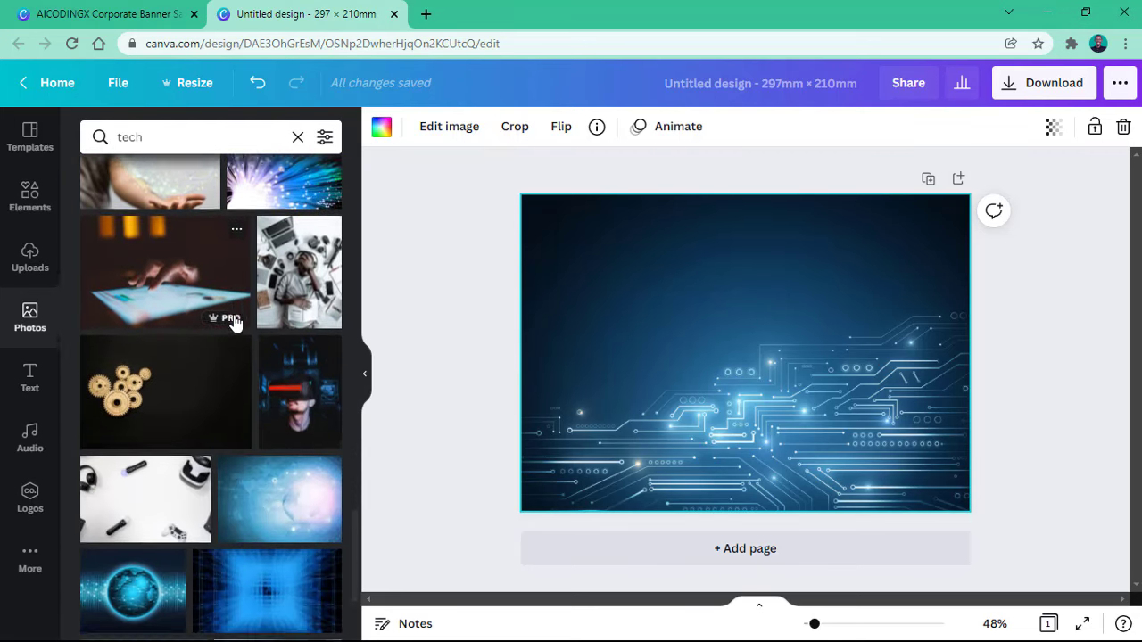
{"action": "scroll", "coordinate": [235, 323], "scroll_direction": "up", "scroll_amount": 2}
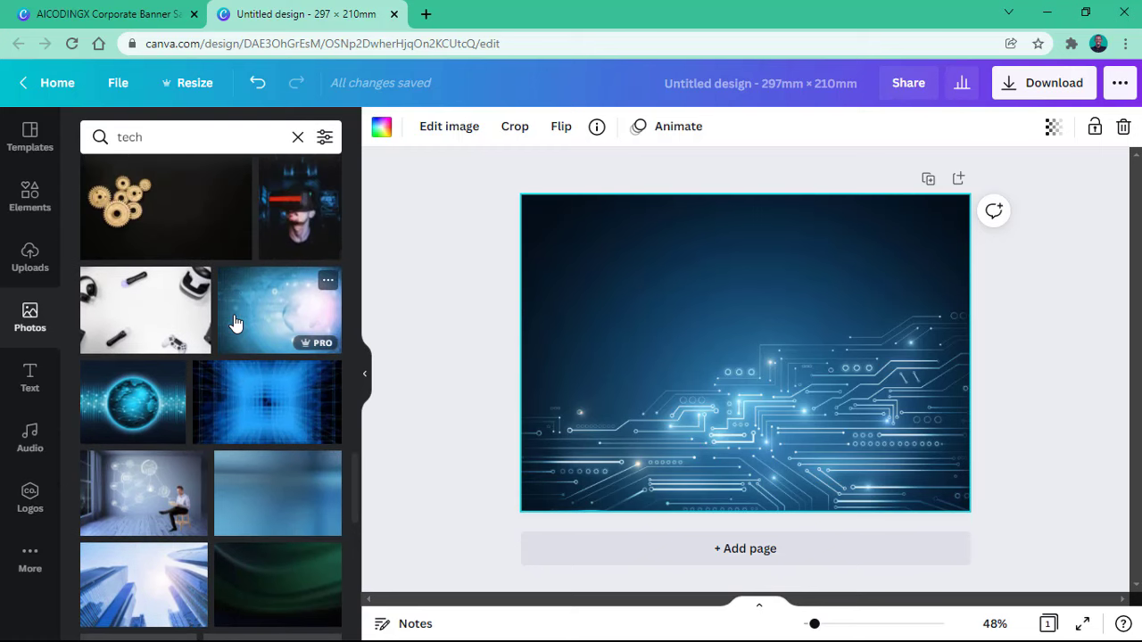
Step: Swap in the globe photo, then the teal data-lines photo as the page background
{"action": "left_click_drag", "start_coordinate": [244, 321], "coordinate": [540, 234]}
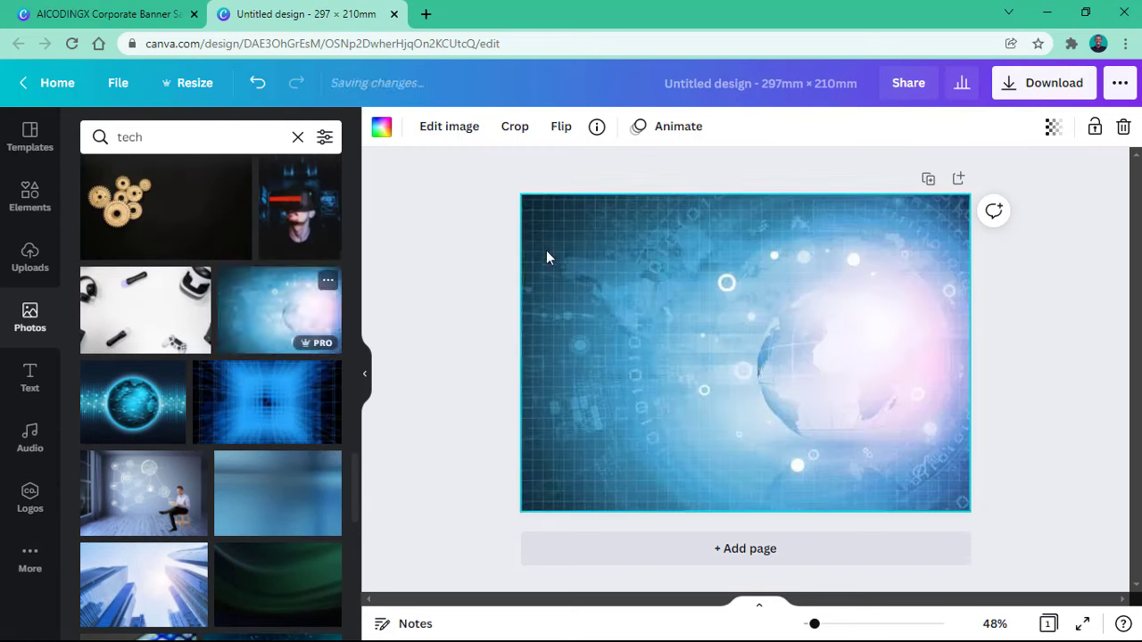
{"action": "scroll", "coordinate": [288, 343], "scroll_direction": "down", "scroll_amount": 2}
{"action": "scroll", "coordinate": [288, 344], "scroll_direction": "down", "scroll_amount": 2}
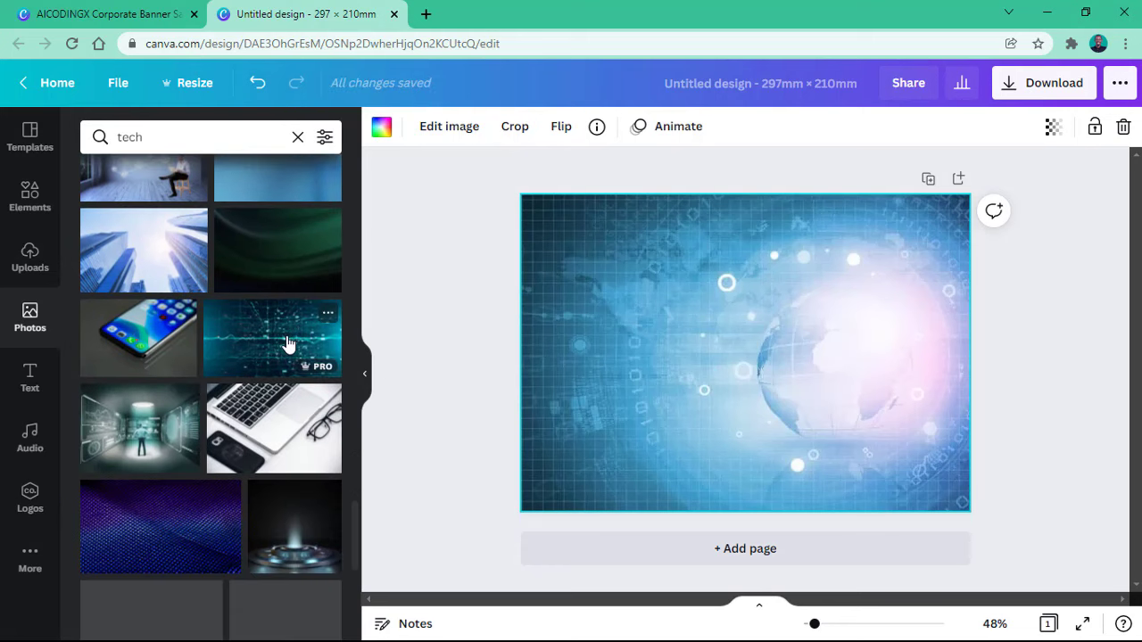
{"action": "left_click_drag", "start_coordinate": [281, 342], "coordinate": [510, 268]}
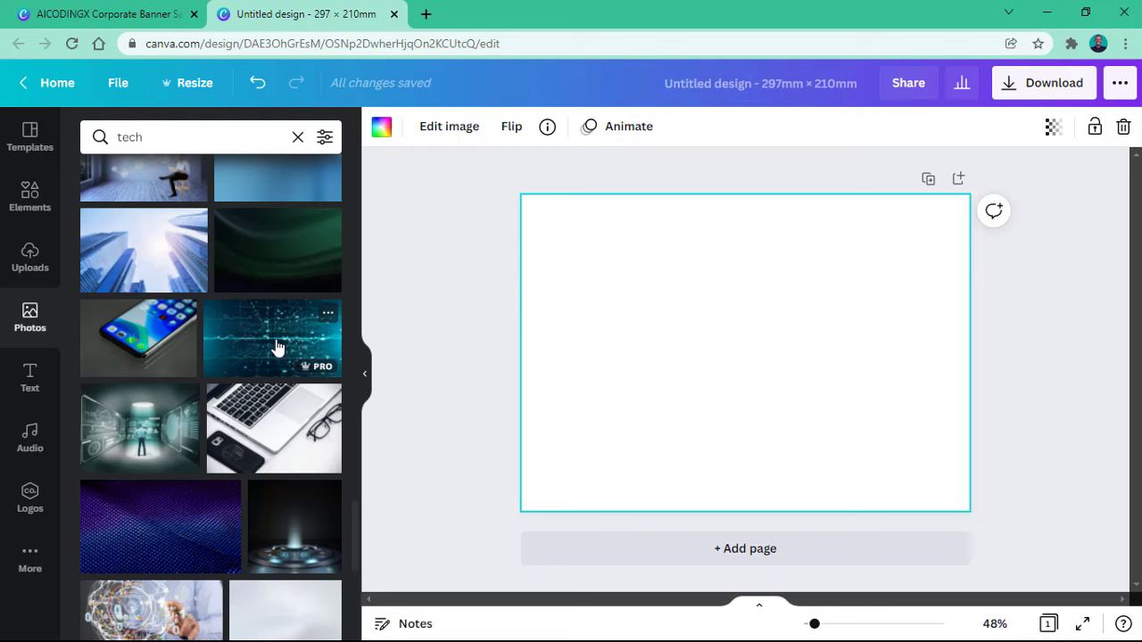
{"action": "scroll", "coordinate": [268, 348], "scroll_direction": "down", "scroll_amount": 3}
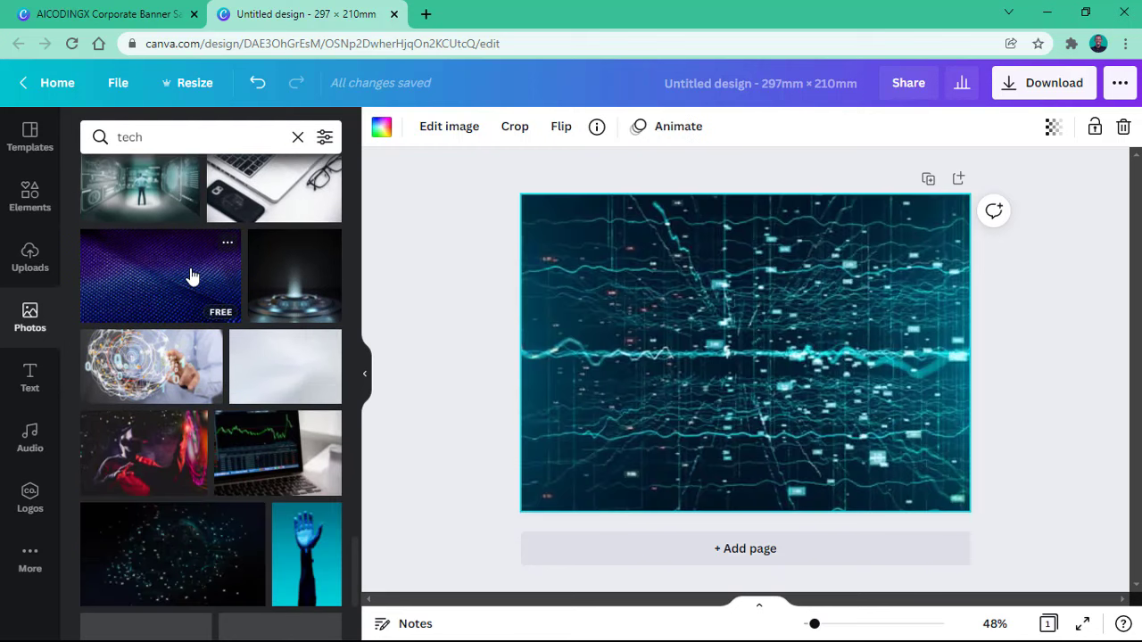
{"action": "scroll", "coordinate": [223, 276], "scroll_direction": "down", "scroll_amount": 3}
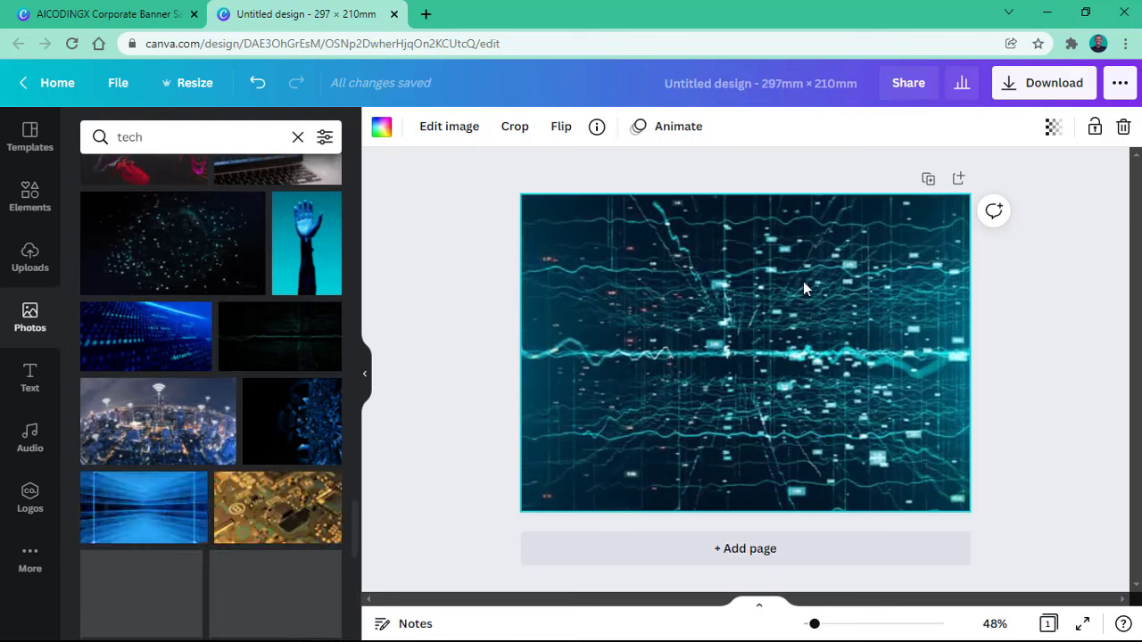
{"action": "scroll", "coordinate": [276, 390], "scroll_direction": "down", "scroll_amount": 4}
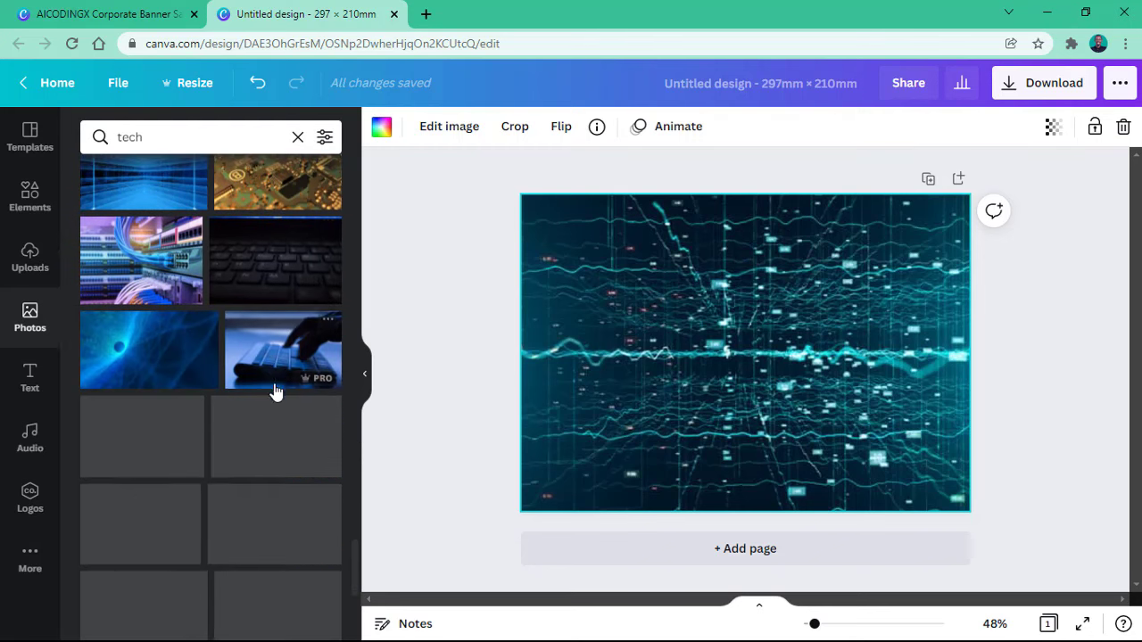
{"action": "scroll", "coordinate": [281, 355], "scroll_direction": "down", "scroll_amount": 5}
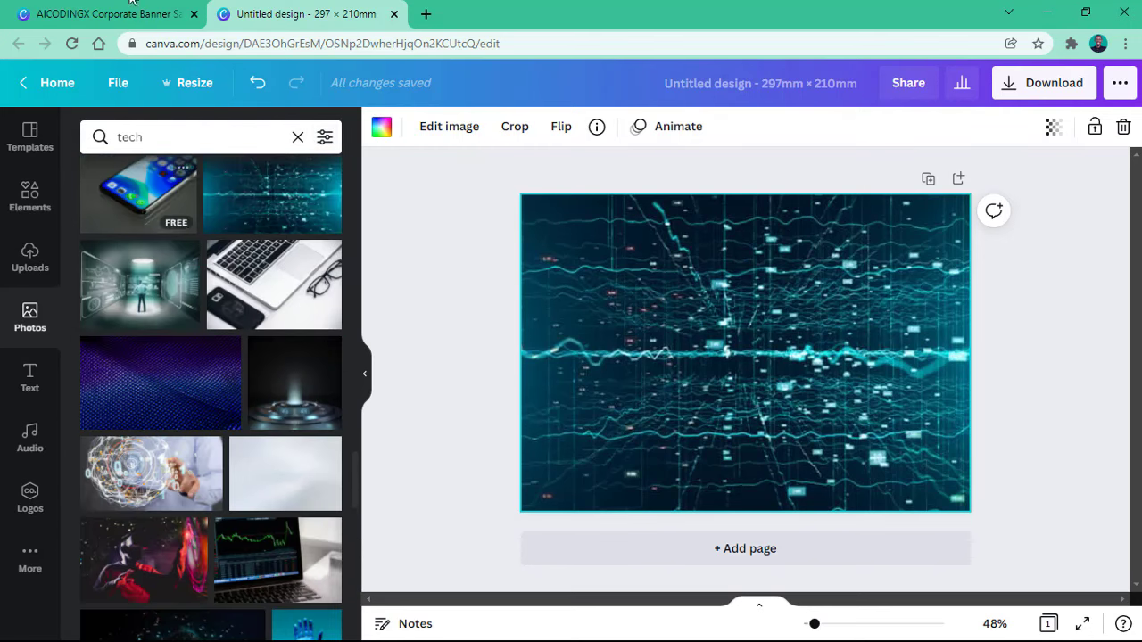
Step: After comparing with the corporate banner, open the Backgrounds library from More in the tech design
{"action": "key", "text": "ctrl+shift+Tab"}
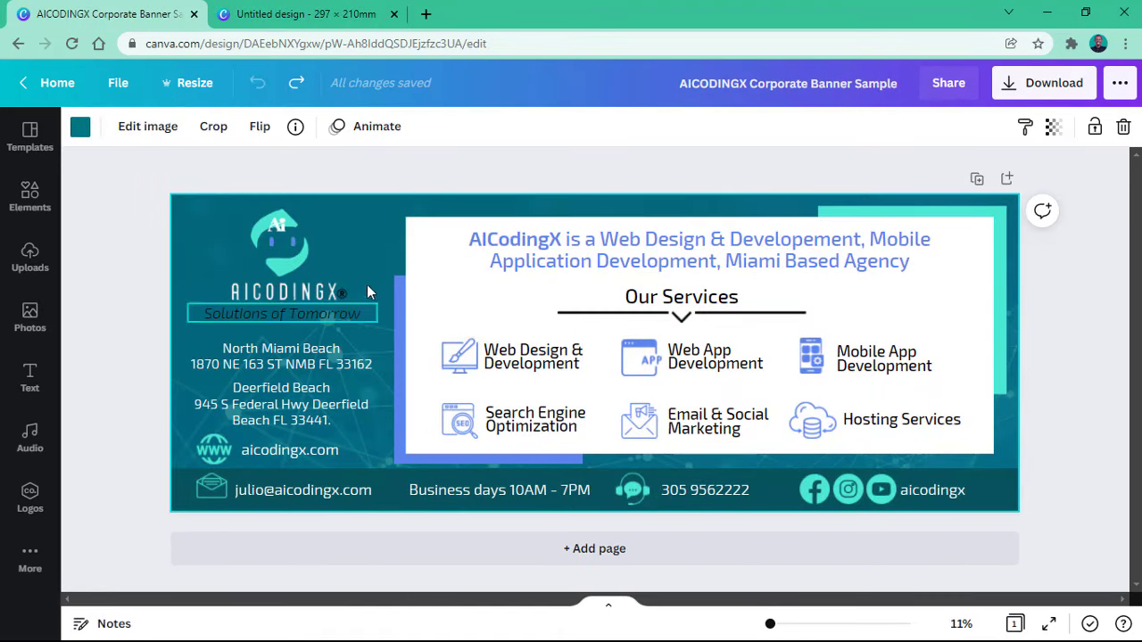
{"action": "left_click", "coordinate": [266, 9]}
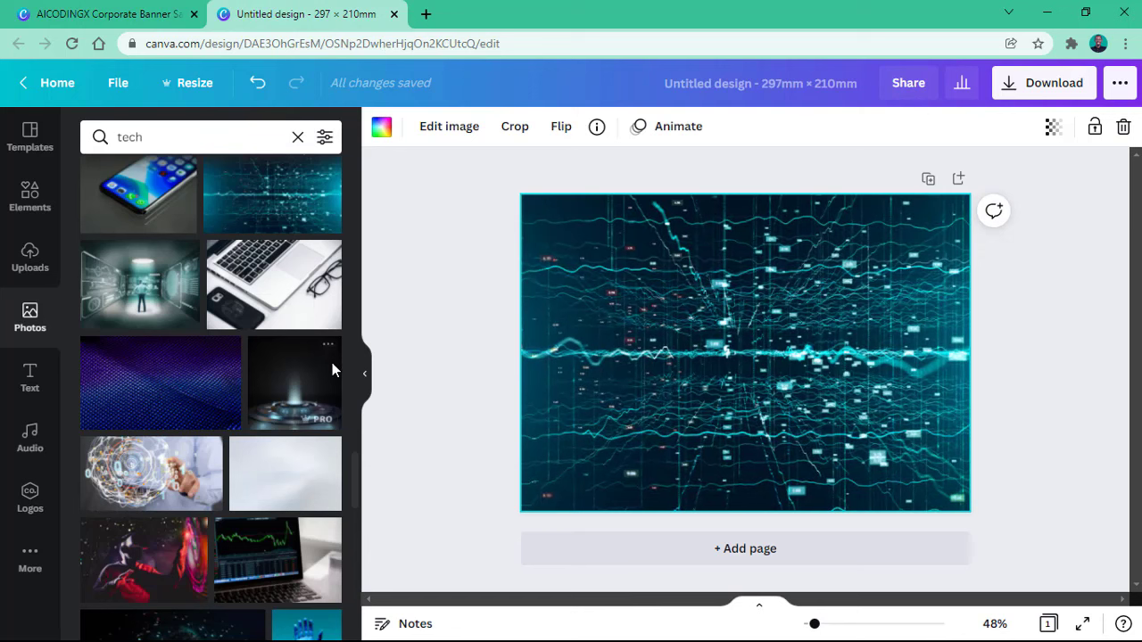
{"action": "left_click", "coordinate": [21, 261]}
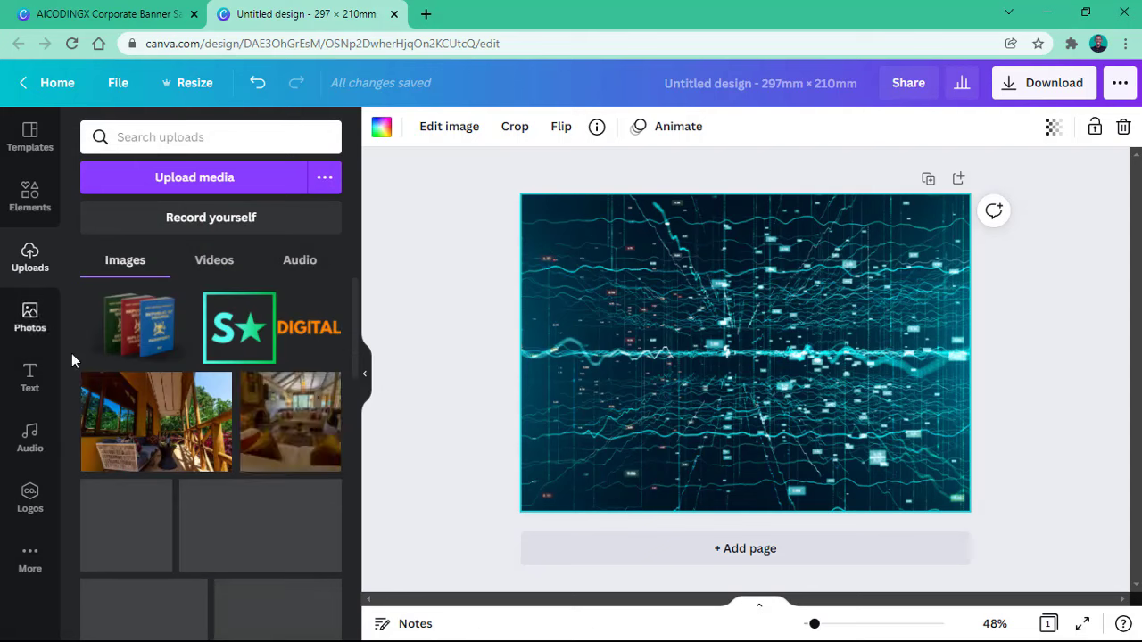
{"action": "left_click", "coordinate": [21, 579]}
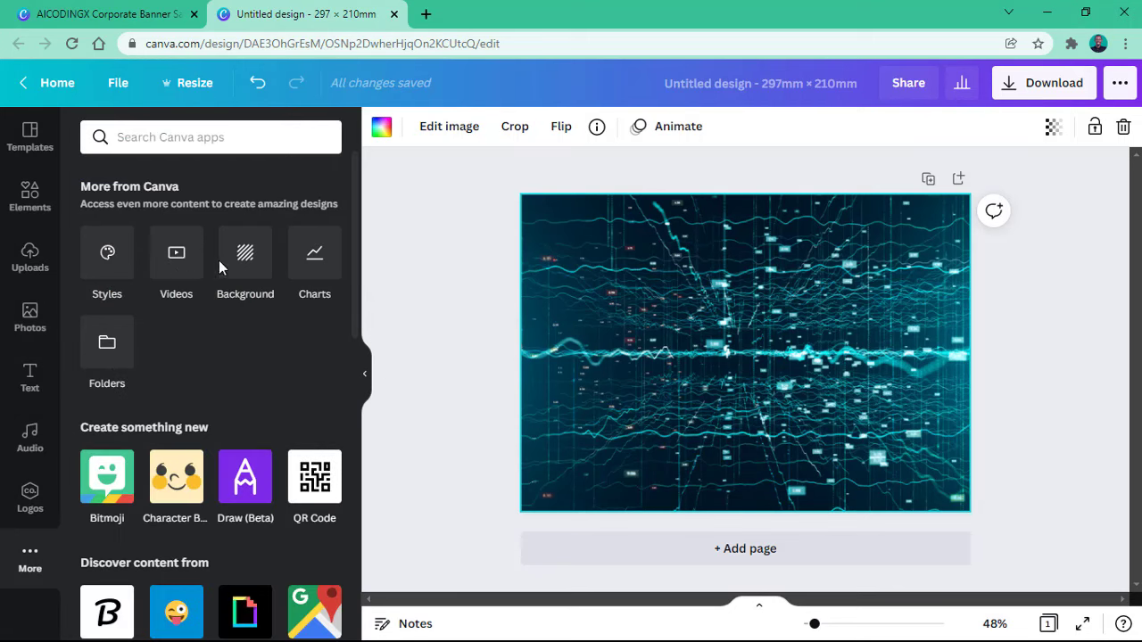
{"action": "left_click", "coordinate": [250, 264]}
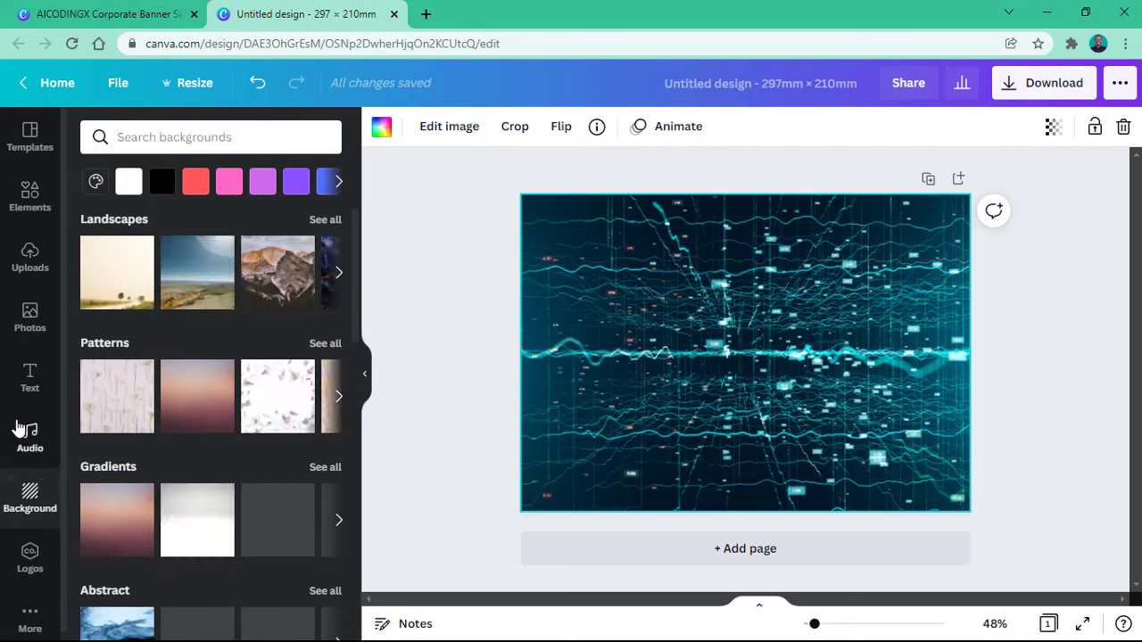
{"action": "scroll", "coordinate": [229, 366], "scroll_direction": "down", "scroll_amount": 4}
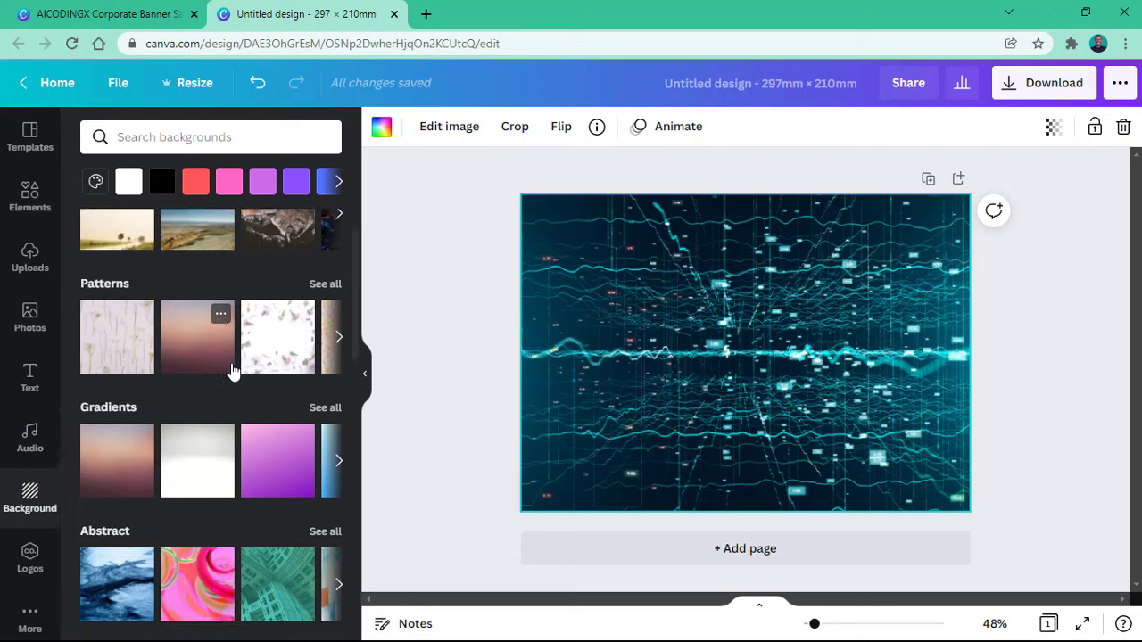
{"action": "scroll", "coordinate": [229, 363], "scroll_direction": "up", "scroll_amount": 4}
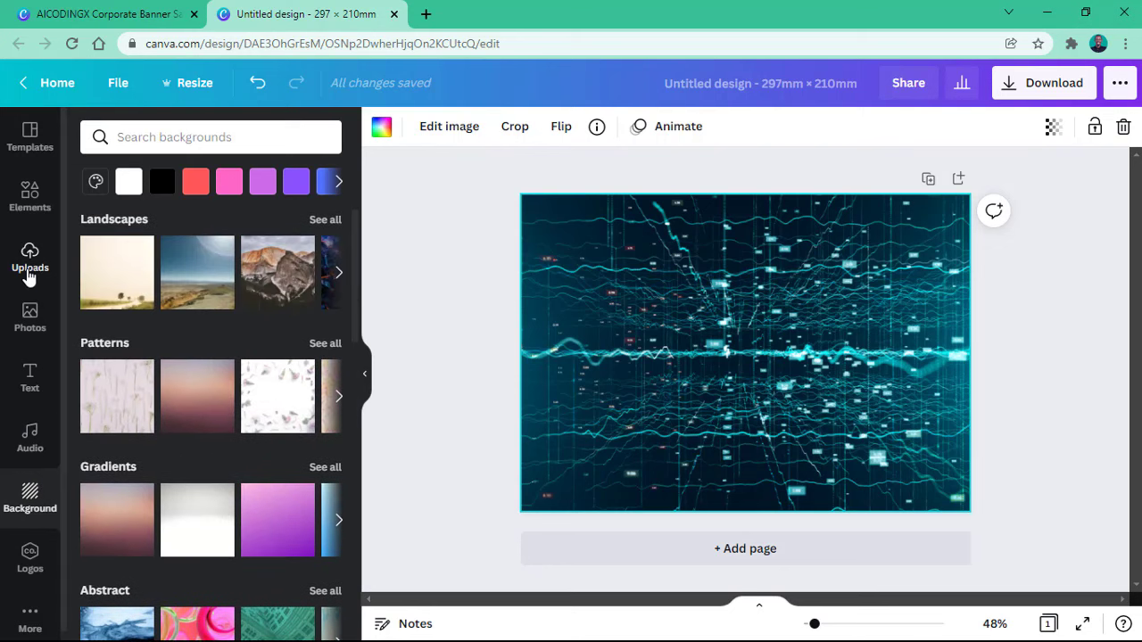
Step: In Uploads, review the upload sources and open the computer's file picker via Upload media
{"action": "left_click", "coordinate": [31, 272]}
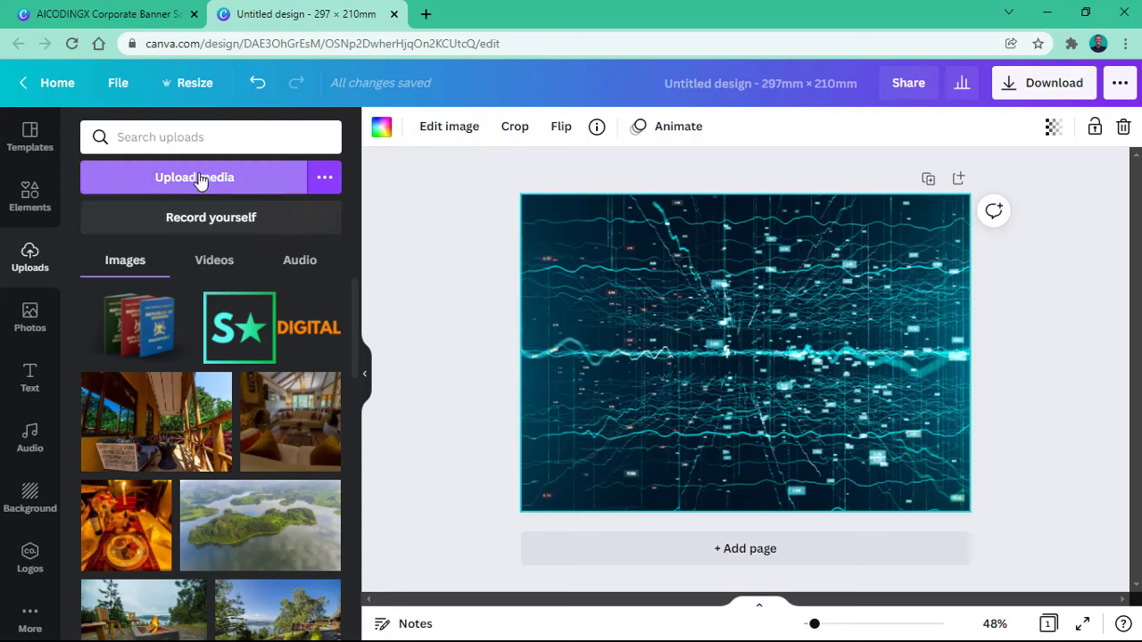
{"action": "left_click", "coordinate": [323, 181]}
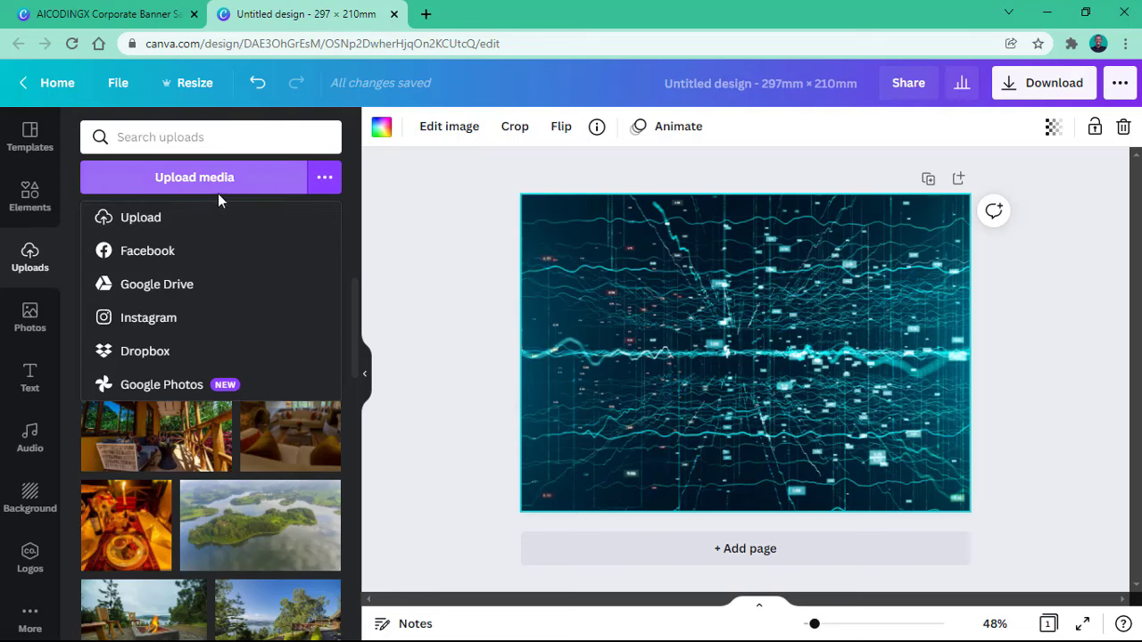
{"action": "left_click", "coordinate": [323, 177]}
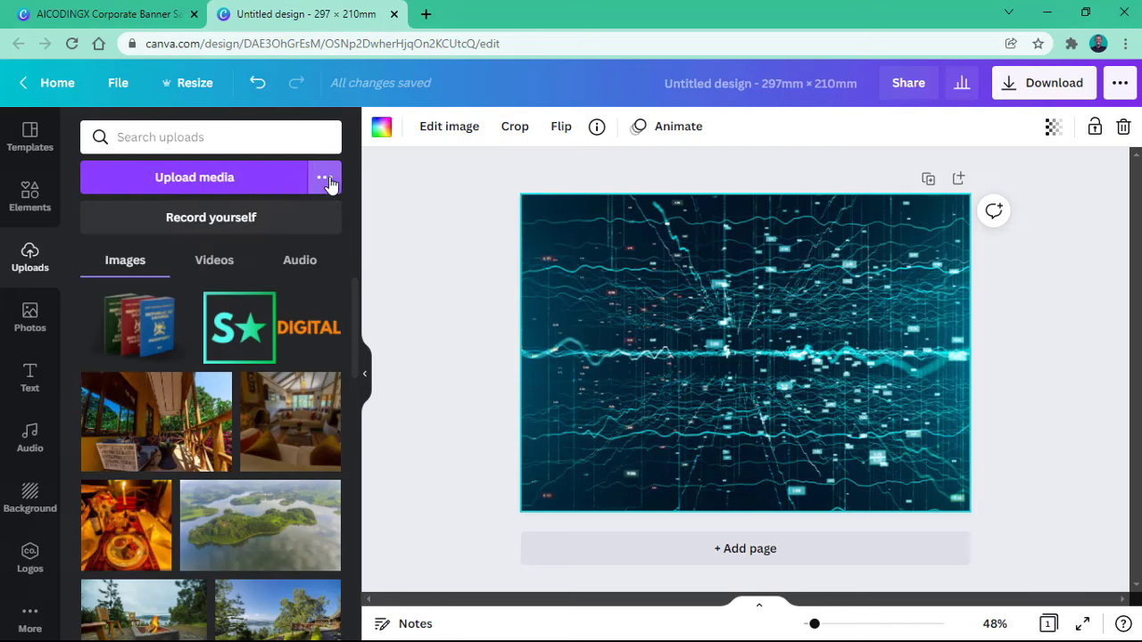
{"action": "left_click", "coordinate": [176, 189]}
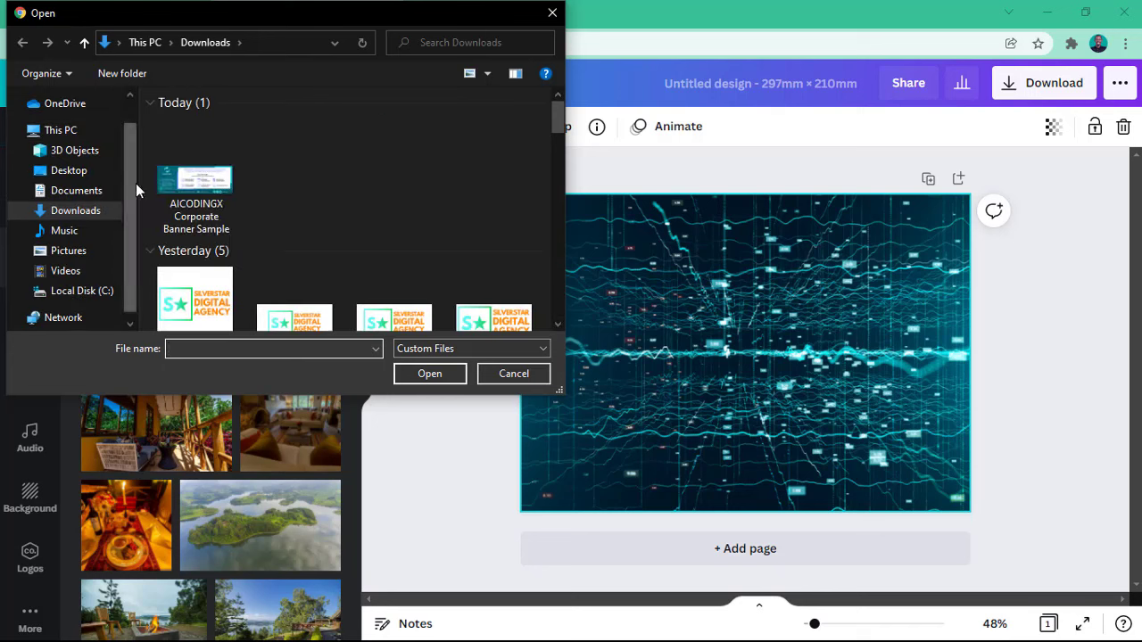
Step: Select the four SILVERSTAR logo images in Downloads and upload them
{"action": "left_click", "coordinate": [228, 306]}
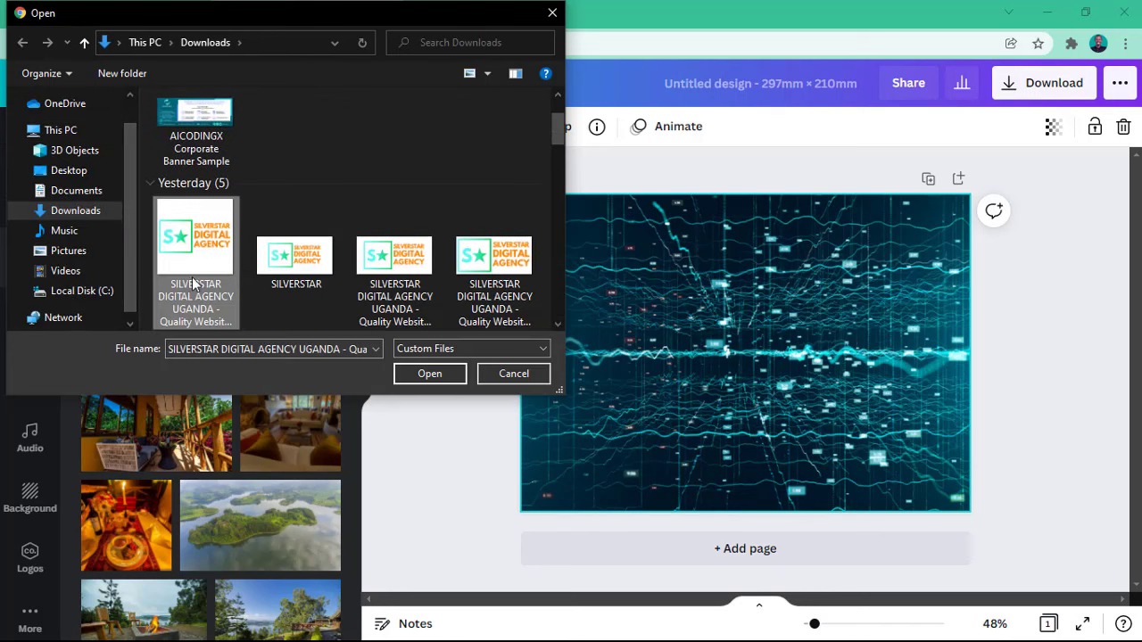
{"action": "left_click", "coordinate": [520, 273], "text": "shift"}
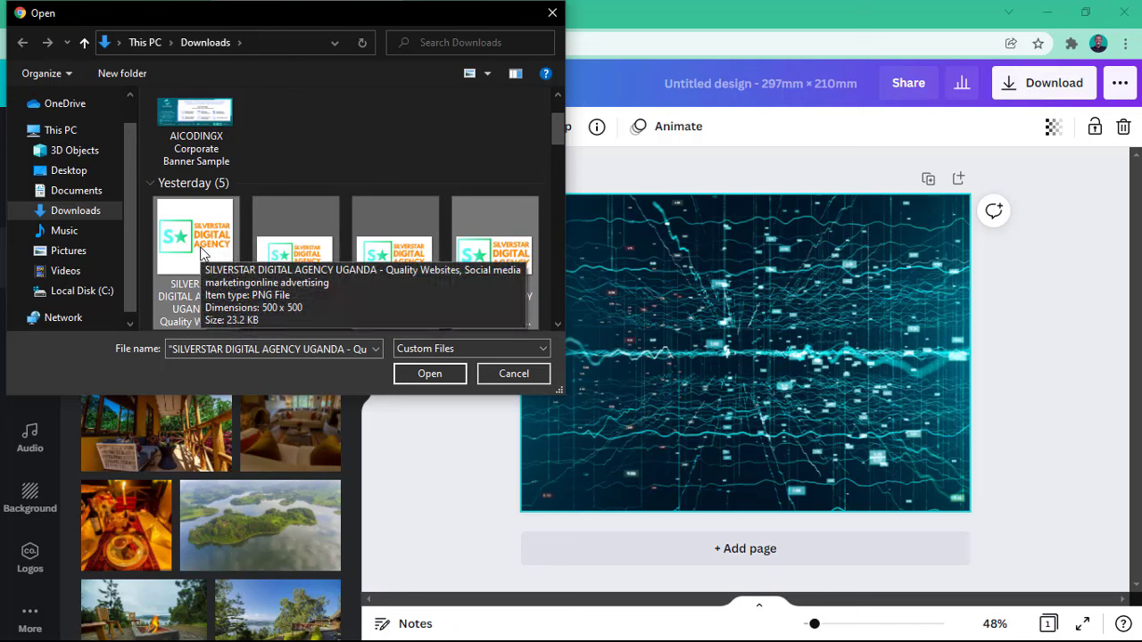
{"action": "scroll", "coordinate": [513, 261], "scroll_direction": "down", "scroll_amount": 2}
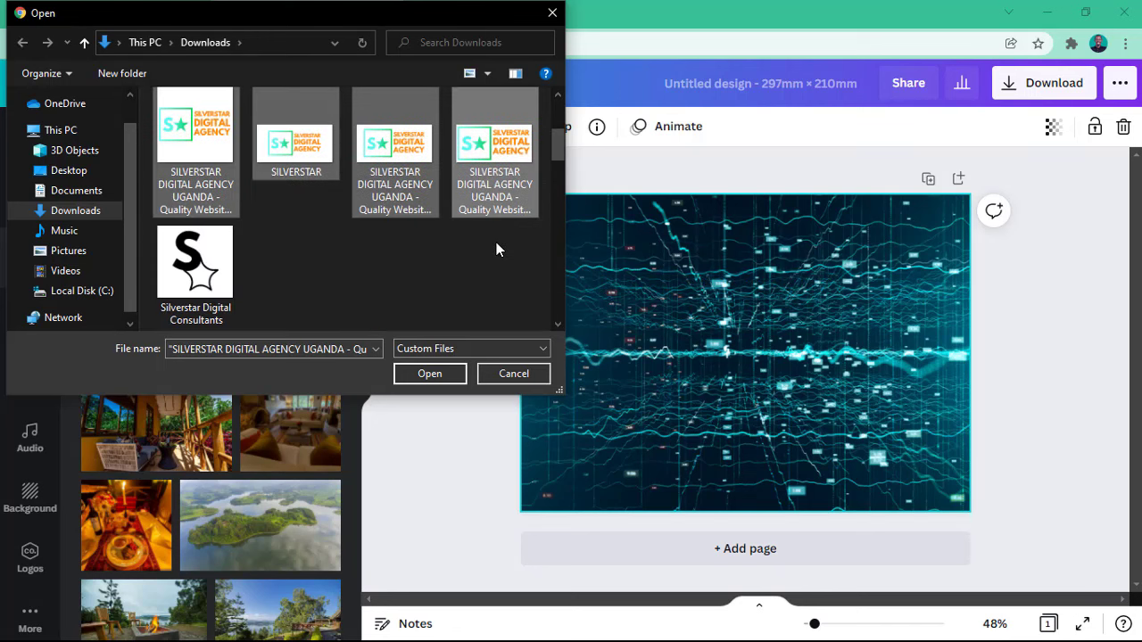
{"action": "scroll", "coordinate": [435, 272], "scroll_direction": "up", "scroll_amount": 1}
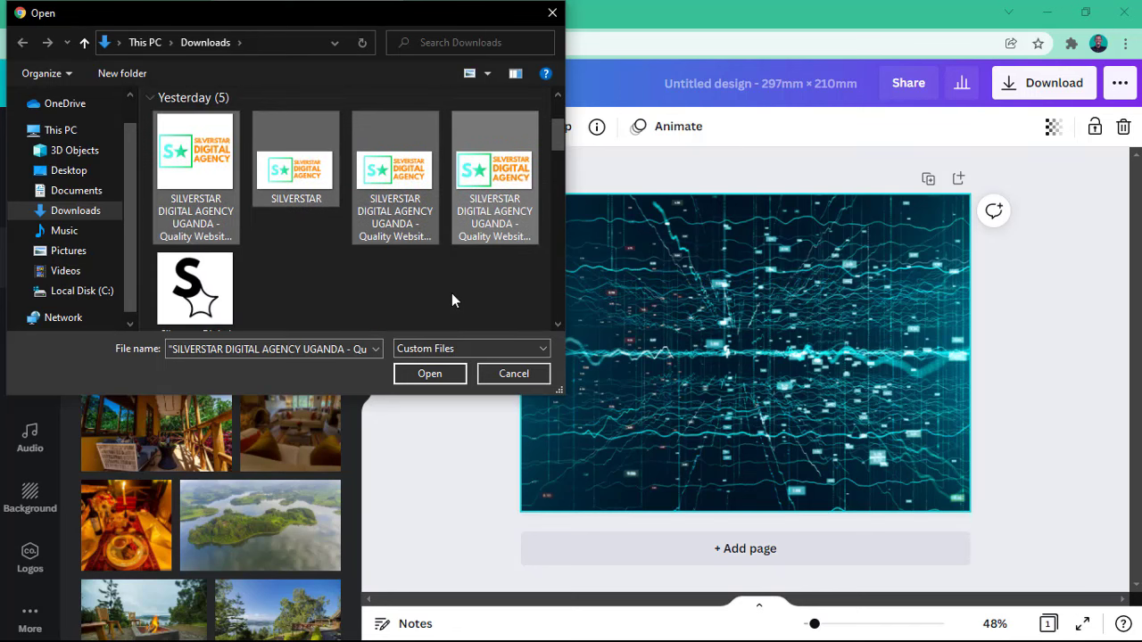
{"action": "left_click", "coordinate": [426, 373]}
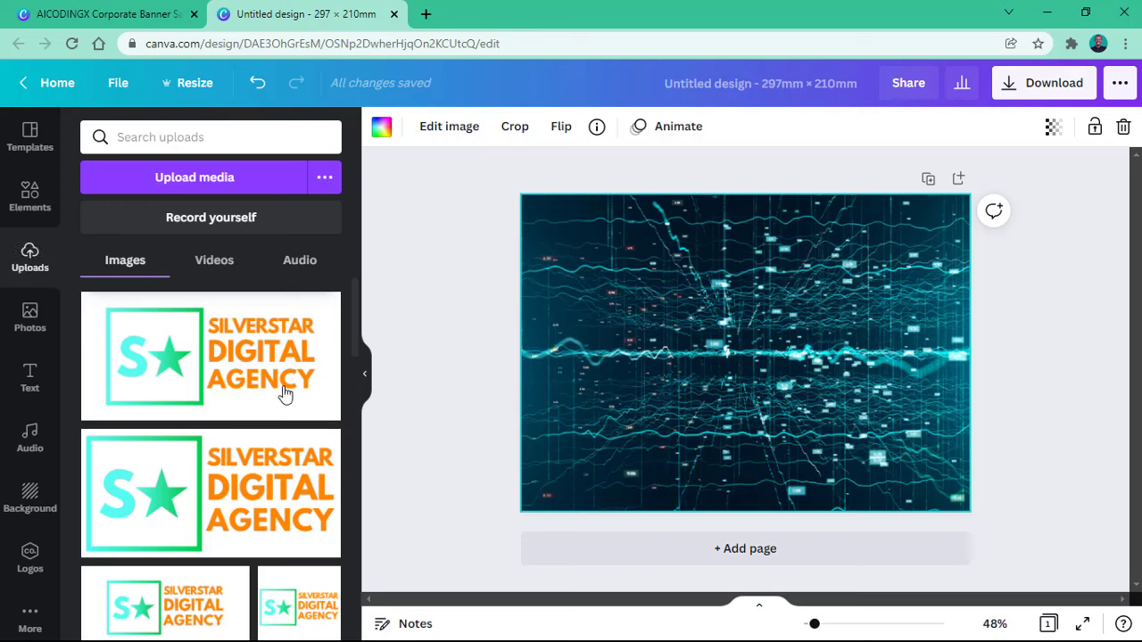
Step: Place the Silverstar logo at the page centre and run BG Remover from Edit image
{"action": "scroll", "coordinate": [189, 388], "scroll_direction": "down", "scroll_amount": 5}
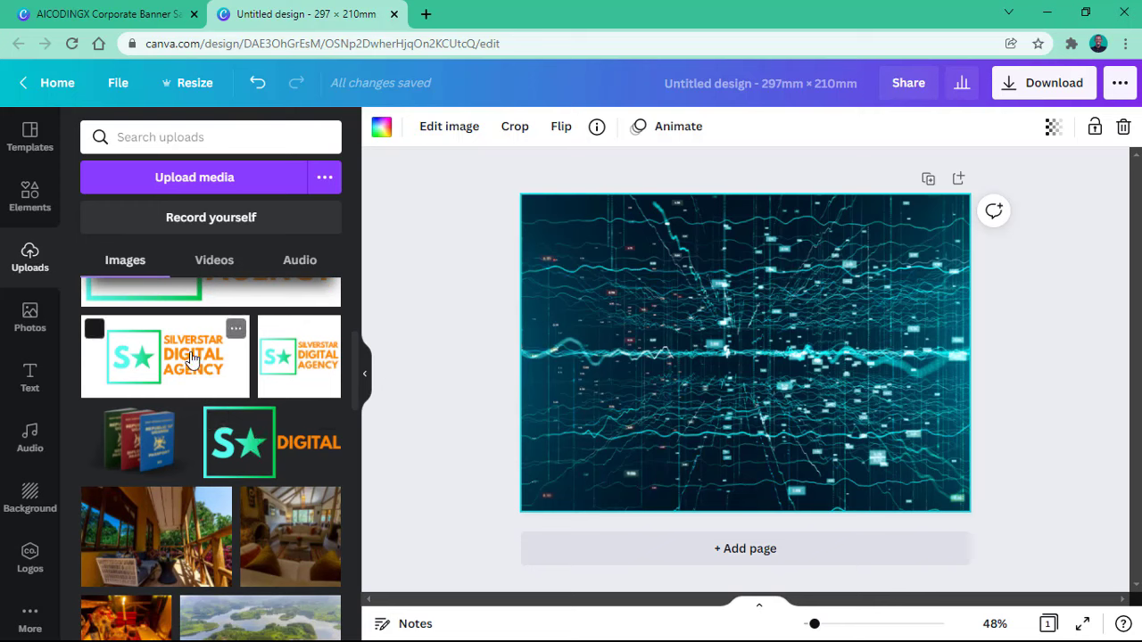
{"action": "scroll", "coordinate": [190, 357], "scroll_direction": "up", "scroll_amount": 2}
{"action": "left_click_drag", "start_coordinate": [190, 412], "coordinate": [664, 357]}
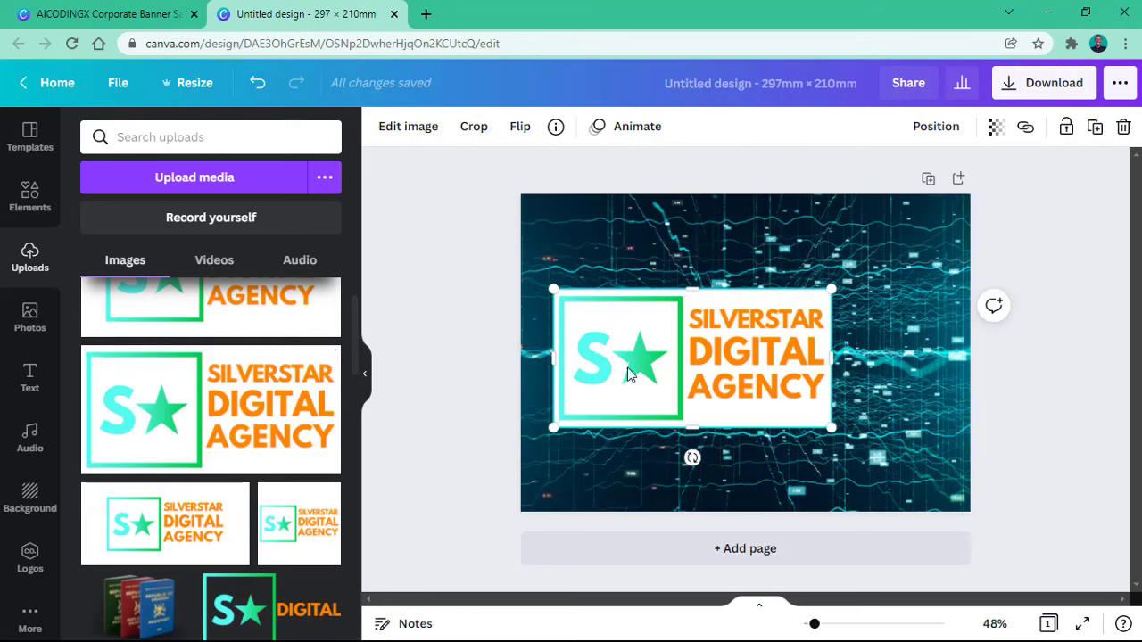
{"action": "left_click", "coordinate": [411, 134]}
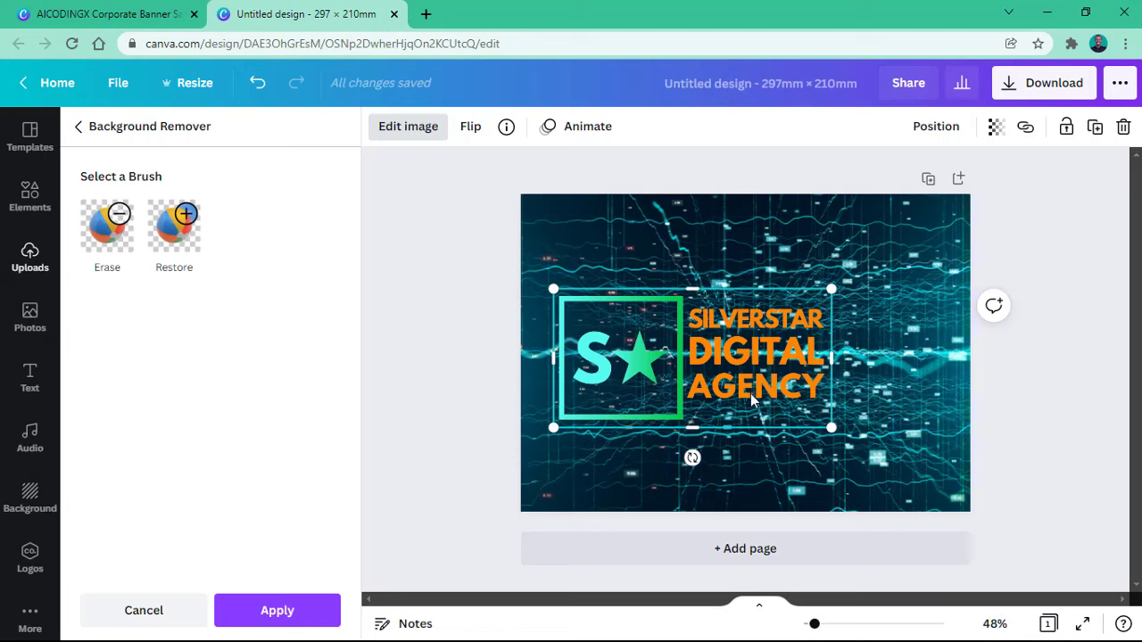
Step: Apply the background removal, shrink the logo into the top-left corner, and view the AICODINGX banner
{"action": "left_click", "coordinate": [242, 619]}
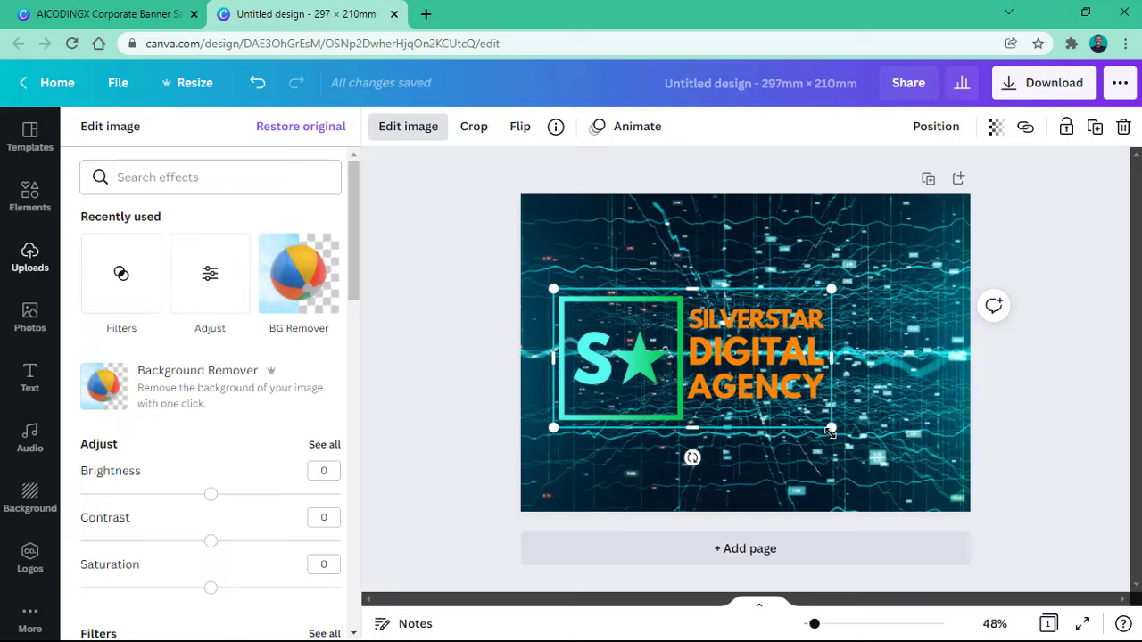
{"action": "left_click_drag", "start_coordinate": [822, 428], "coordinate": [682, 354]}
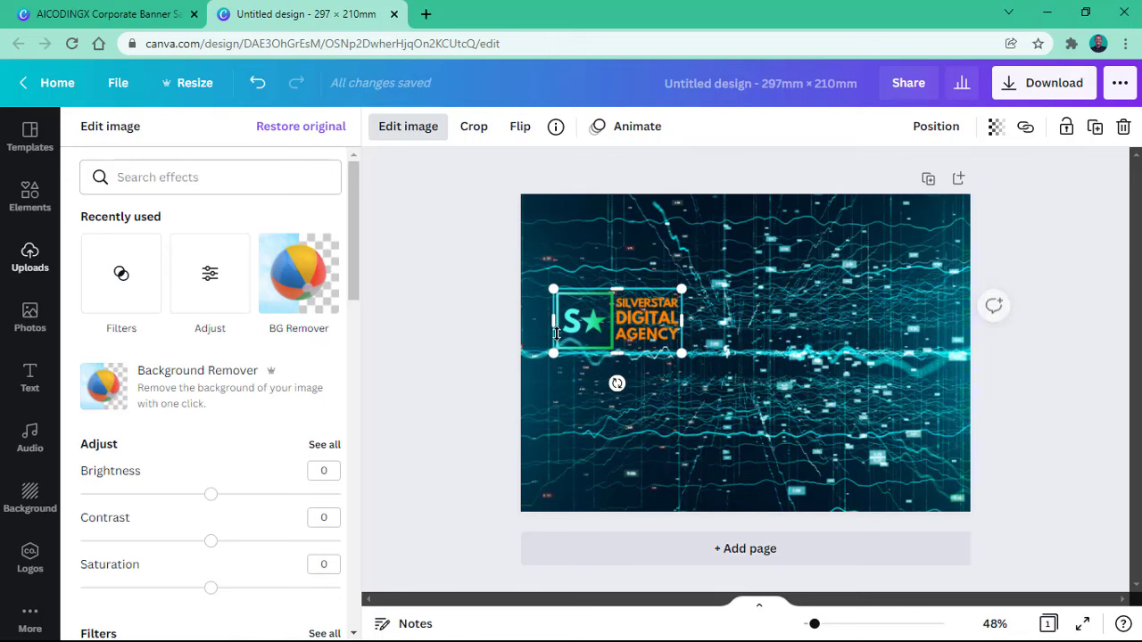
{"action": "left_click_drag", "start_coordinate": [616, 304], "coordinate": [613, 272]}
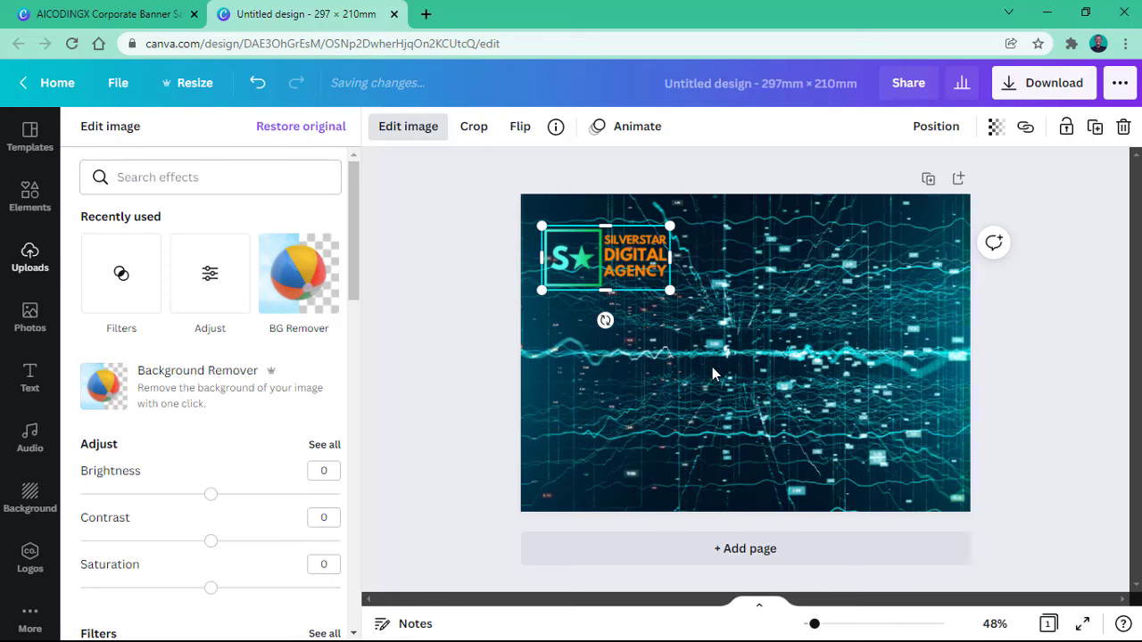
{"action": "left_click", "coordinate": [96, 14]}
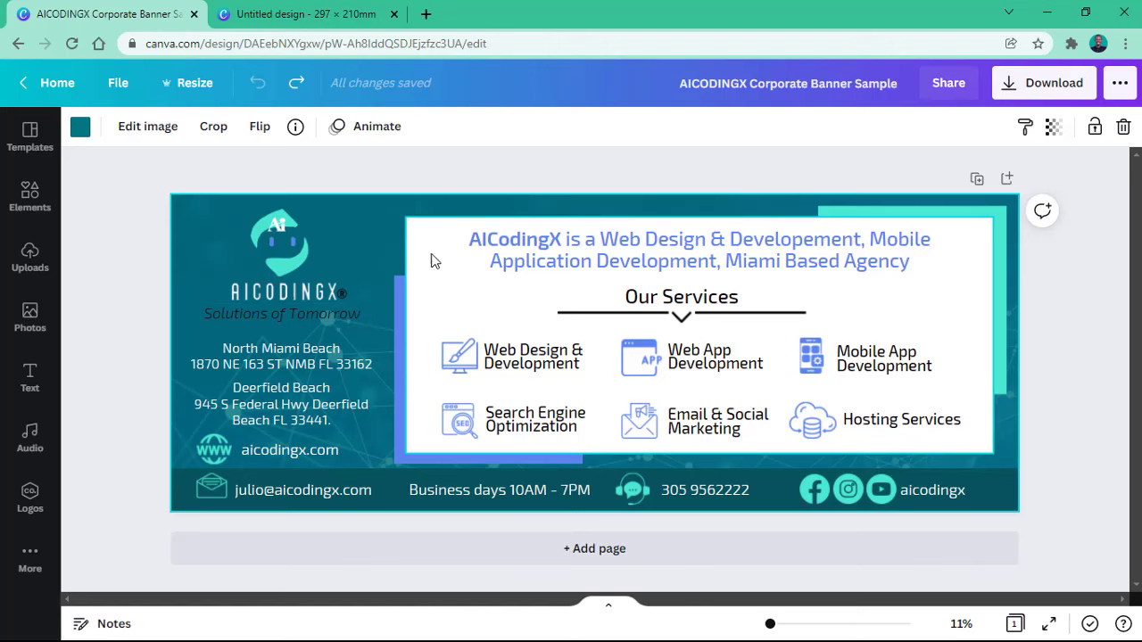
Step: Inspect the blue and teal blocks in the sample banner, then return to the untitled design
{"action": "left_click", "coordinate": [425, 293]}
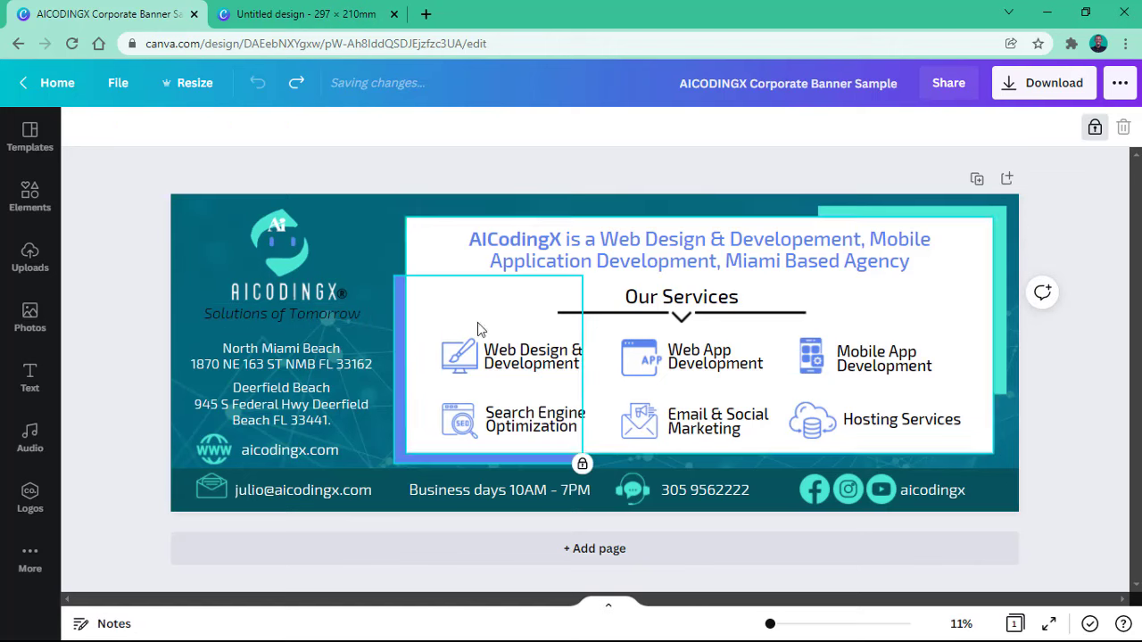
{"action": "left_click", "coordinate": [928, 214]}
{"action": "left_click", "coordinate": [305, 13]}
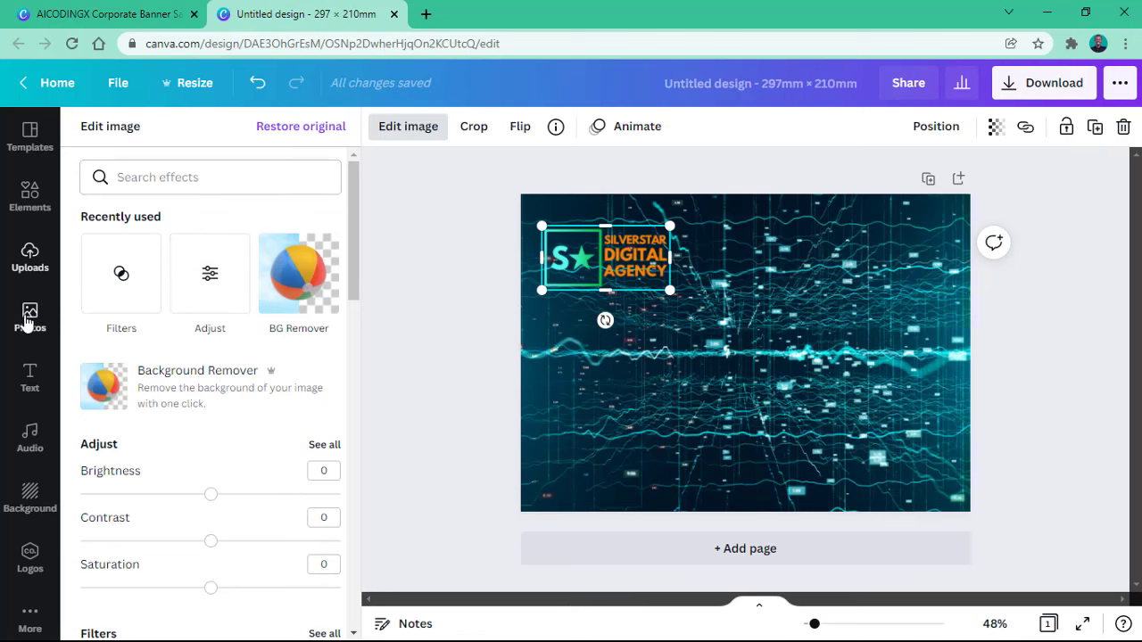
Step: Add a filled square shape from Elements onto the tech design page
{"action": "left_click", "coordinate": [28, 323]}
{"action": "left_click", "coordinate": [41, 257]}
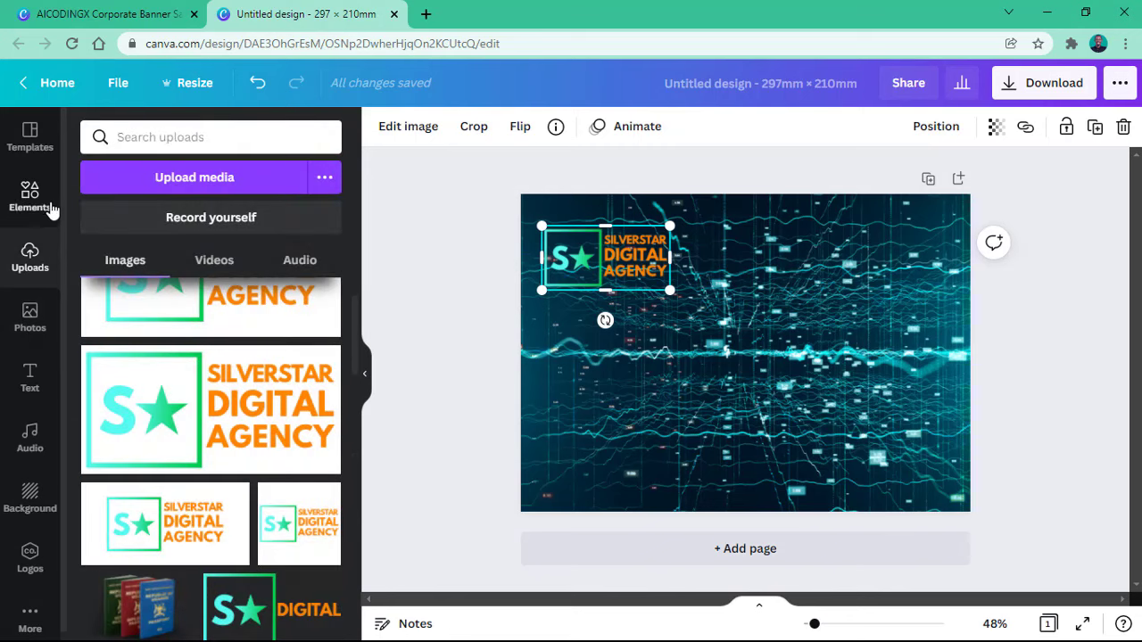
{"action": "left_click", "coordinate": [46, 198]}
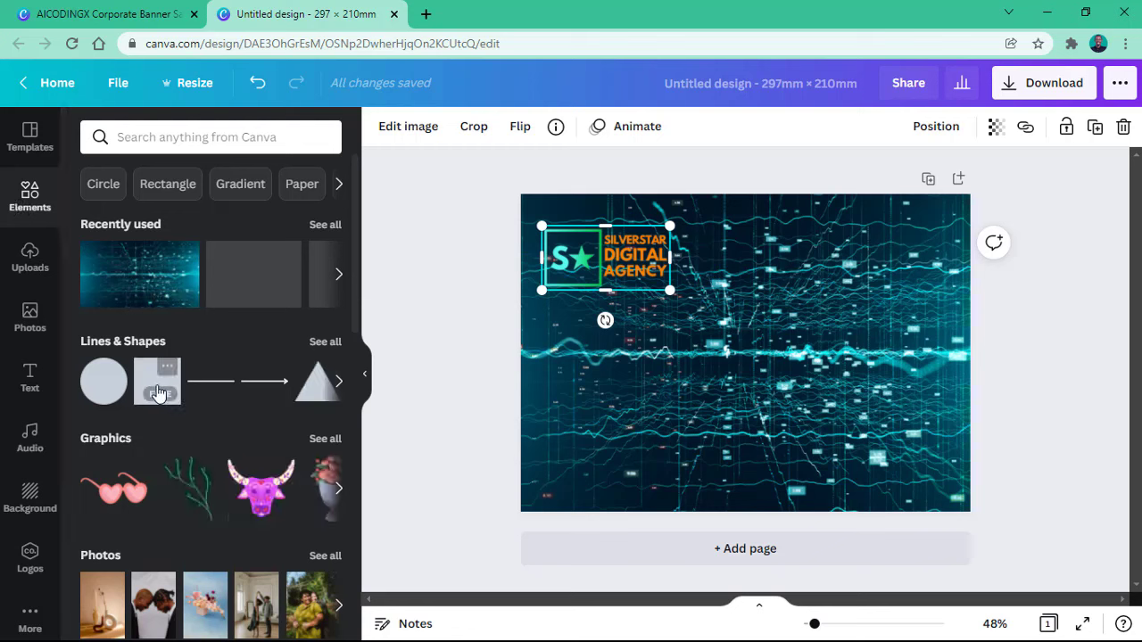
{"action": "left_click_drag", "start_coordinate": [140, 379], "coordinate": [365, 354]}
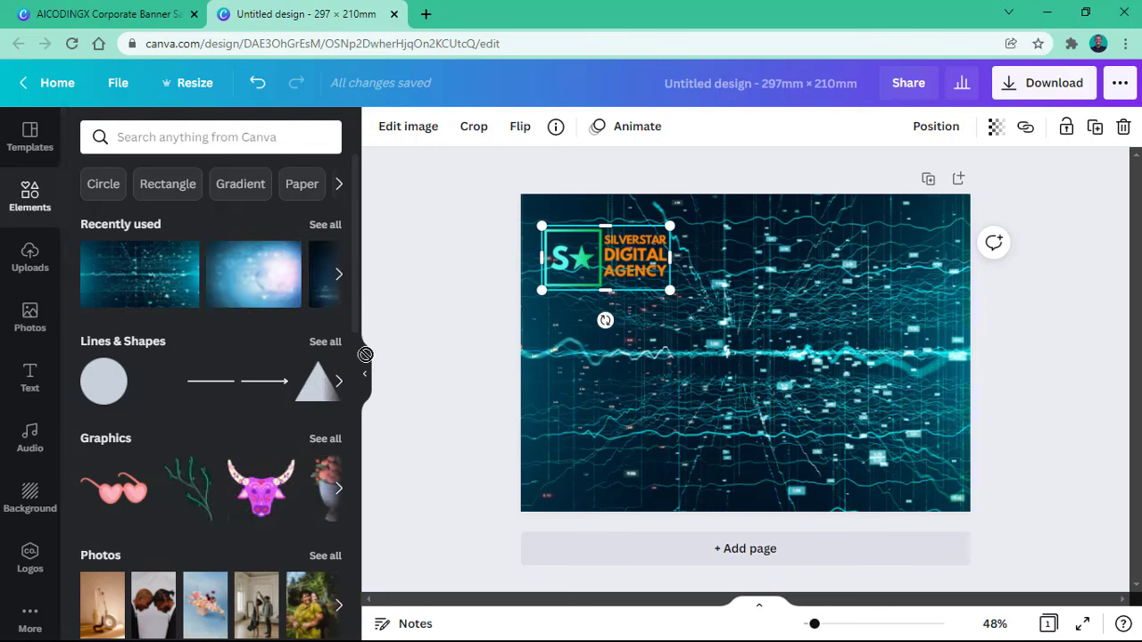
{"action": "left_click_drag", "start_coordinate": [611, 359], "coordinate": [695, 328]}
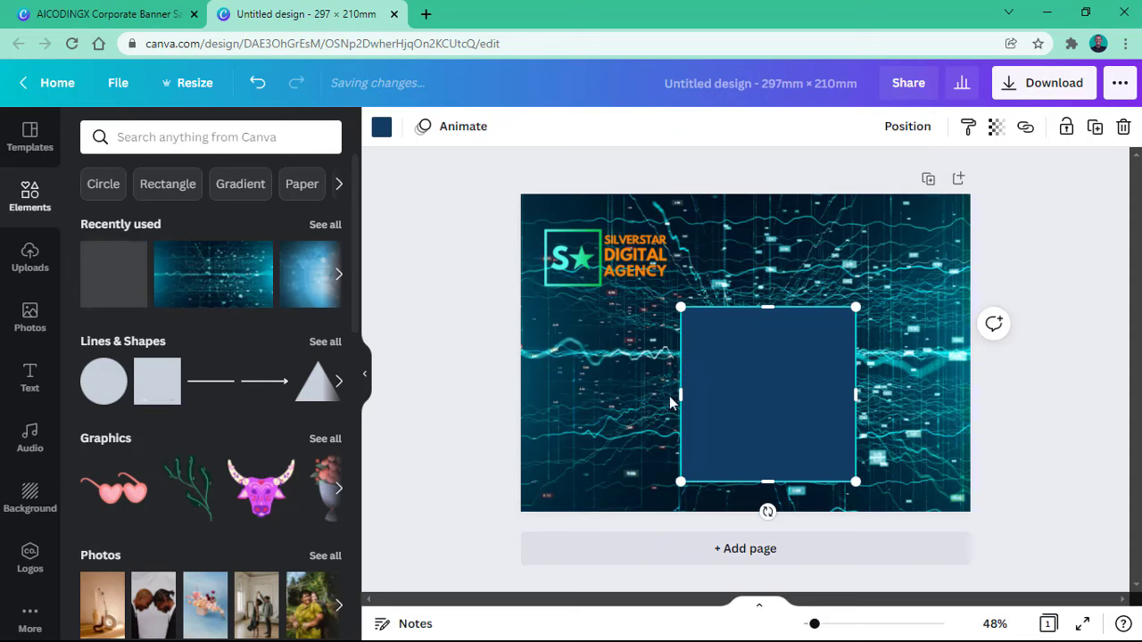
Step: Widen the blue square into a wide panel and add a smaller teal square over its top-right corner
{"action": "left_click_drag", "start_coordinate": [681, 396], "coordinate": [581, 392]}
{"action": "left_click_drag", "start_coordinate": [856, 394], "coordinate": [860, 361]}
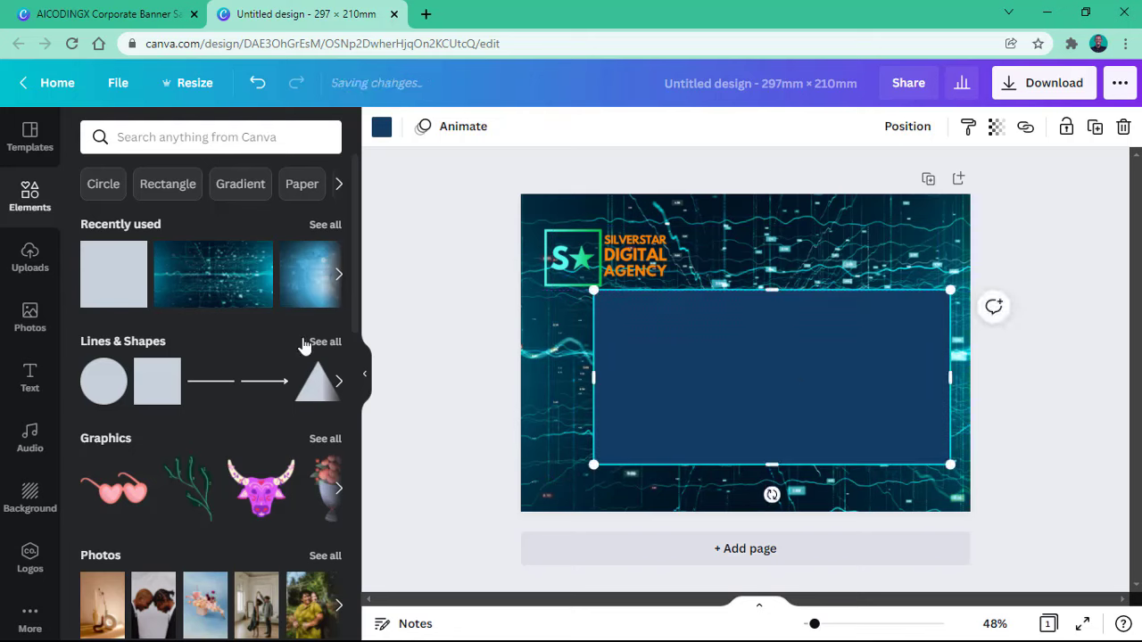
{"action": "left_click_drag", "start_coordinate": [152, 389], "coordinate": [399, 350]}
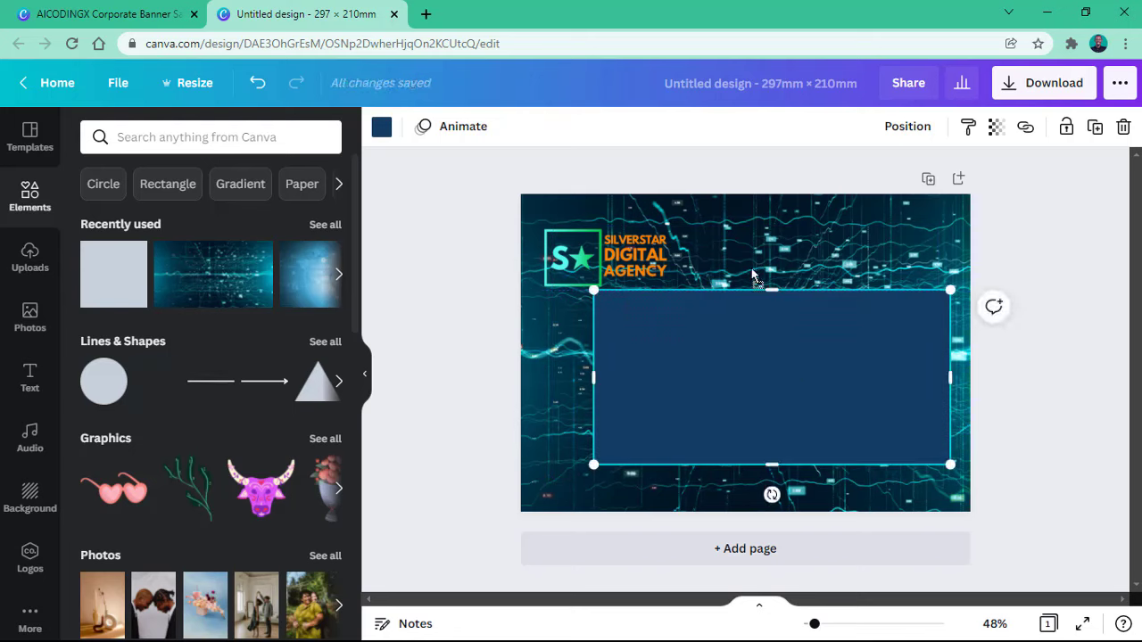
{"action": "left_click_drag", "start_coordinate": [752, 269], "coordinate": [752, 273]}
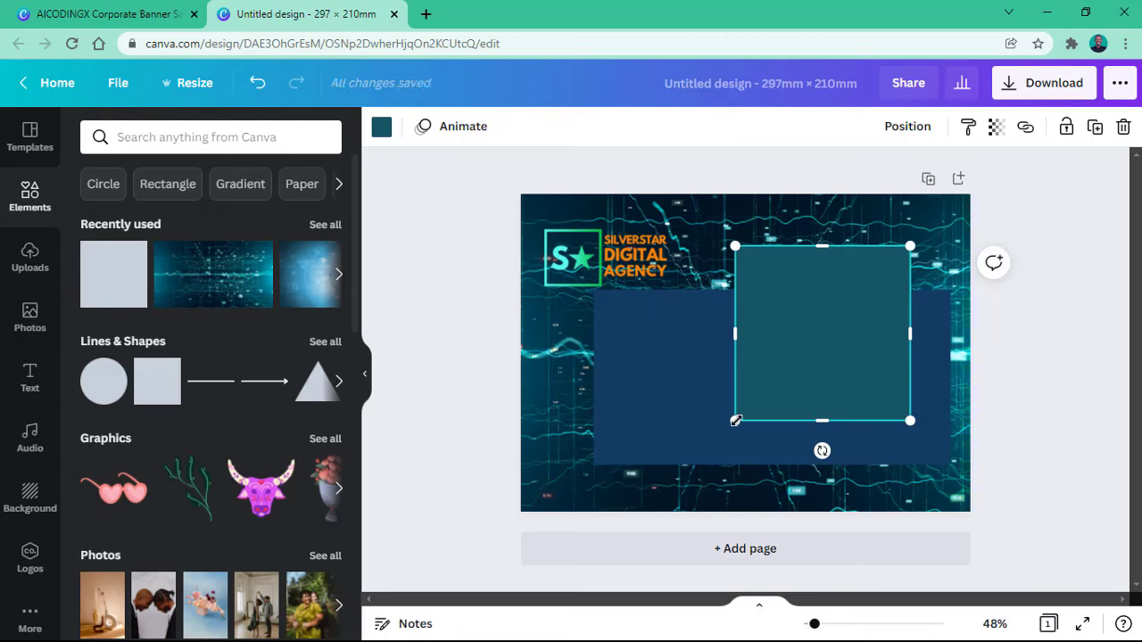
{"action": "left_click_drag", "start_coordinate": [736, 420], "coordinate": [847, 289]}
{"action": "left_click", "coordinate": [878, 348]}
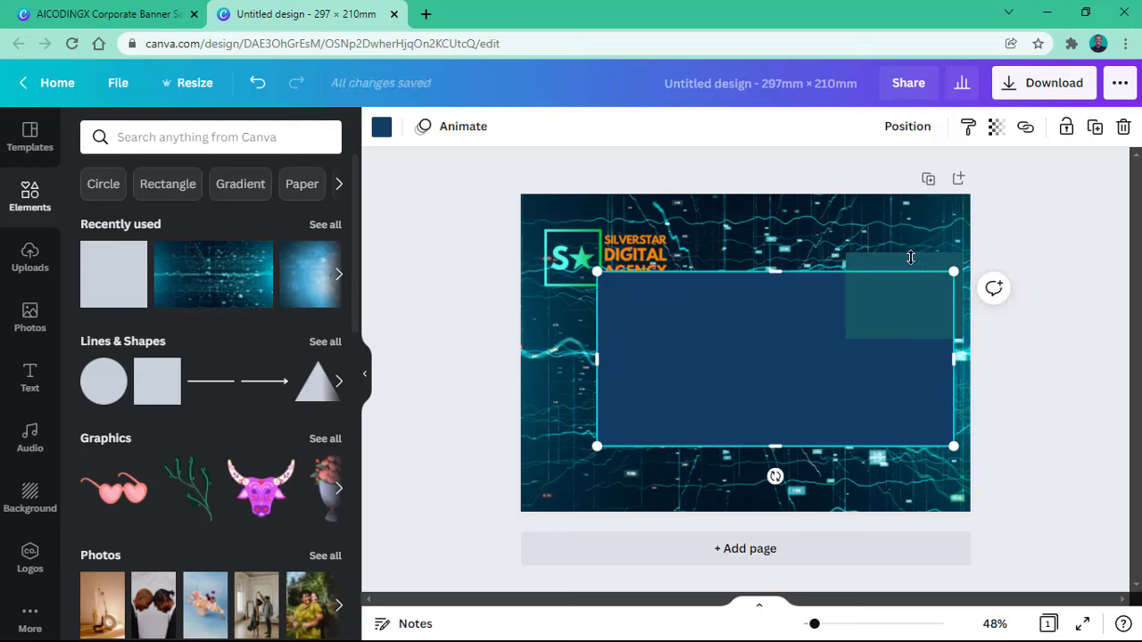
{"action": "left_click", "coordinate": [880, 244]}
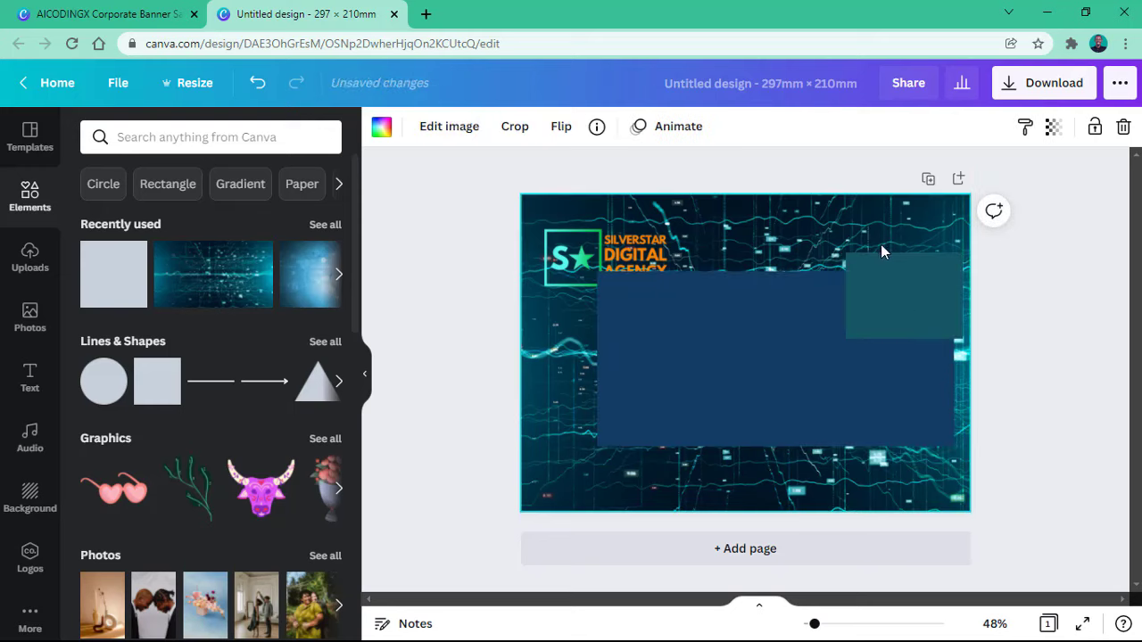
{"action": "left_click", "coordinate": [934, 278]}
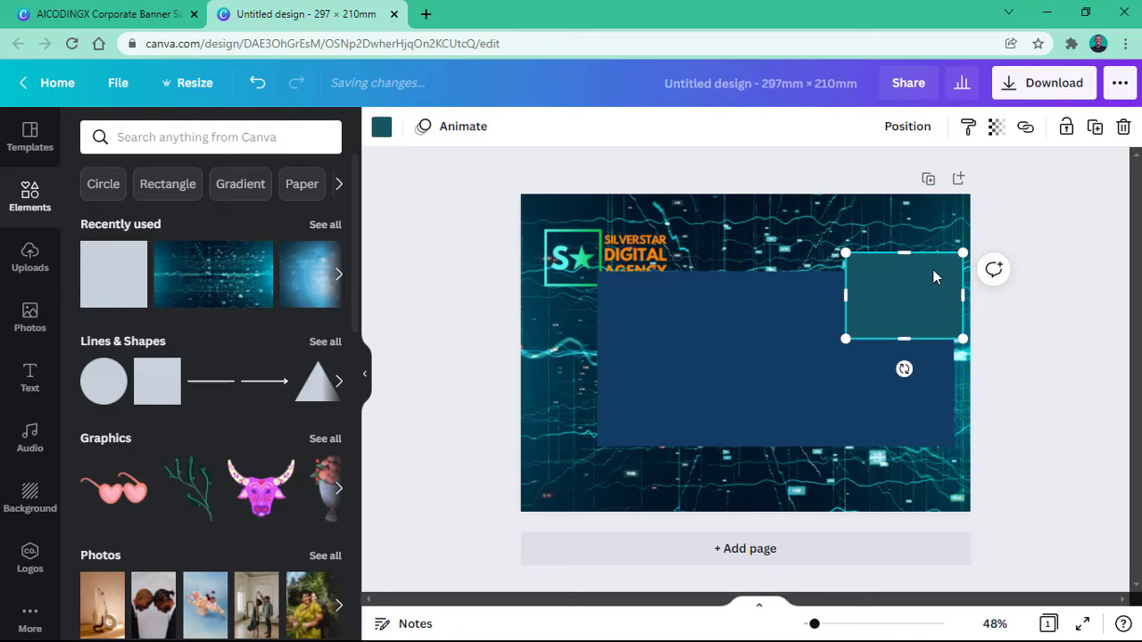
Step: Duplicate the teal square to the panel's lower-left and compare the layout with the AICODINGX sample
{"action": "left_click", "coordinate": [1093, 126]}
{"action": "left_click_drag", "start_coordinate": [907, 296], "coordinate": [633, 406]}
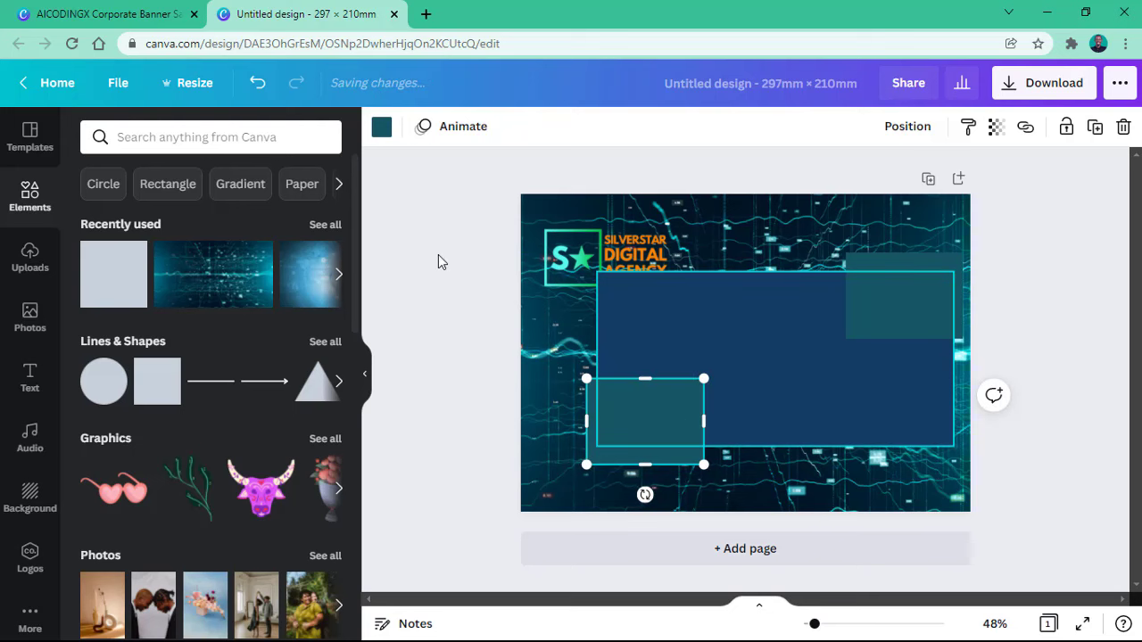
{"action": "left_click", "coordinate": [137, 11]}
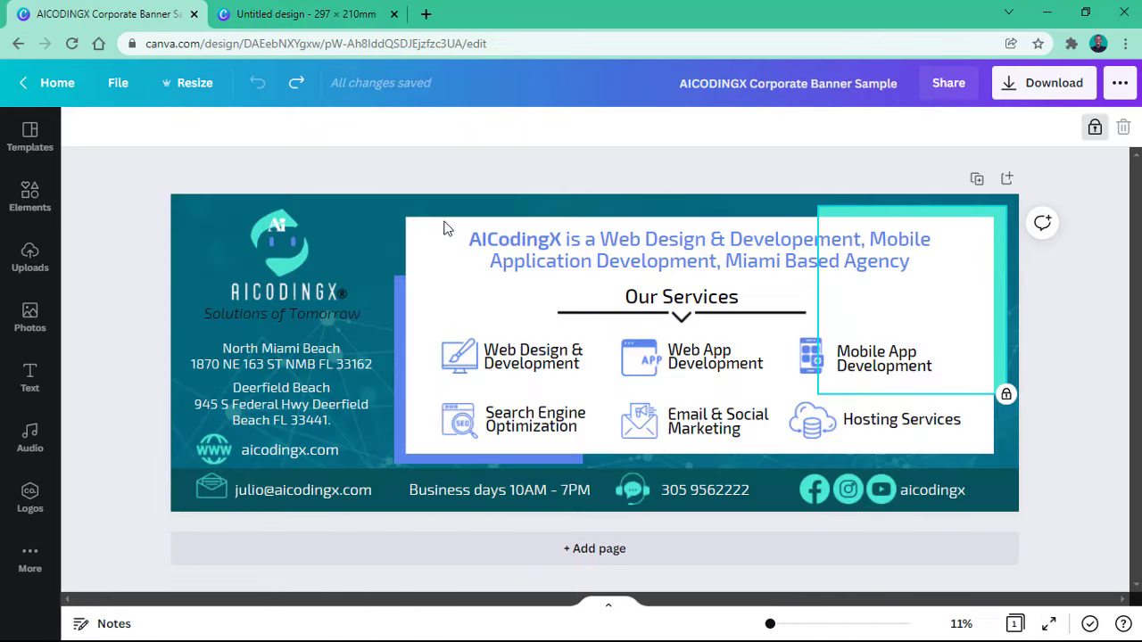
{"action": "left_click", "coordinate": [401, 295]}
{"action": "left_click", "coordinate": [875, 212]}
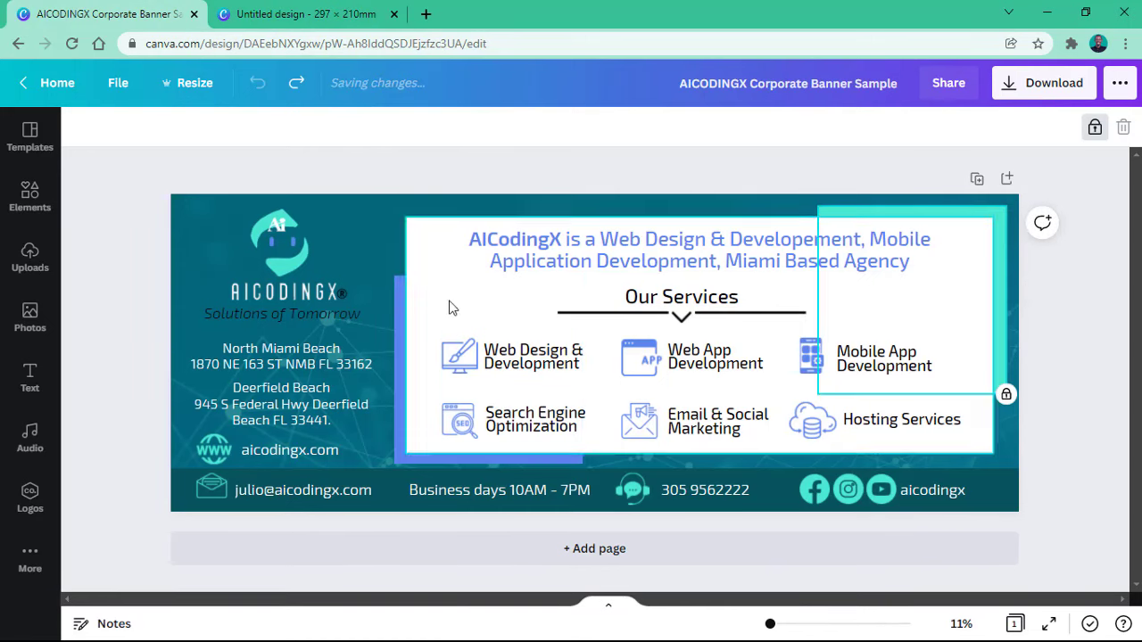
{"action": "left_click", "coordinate": [303, 13]}
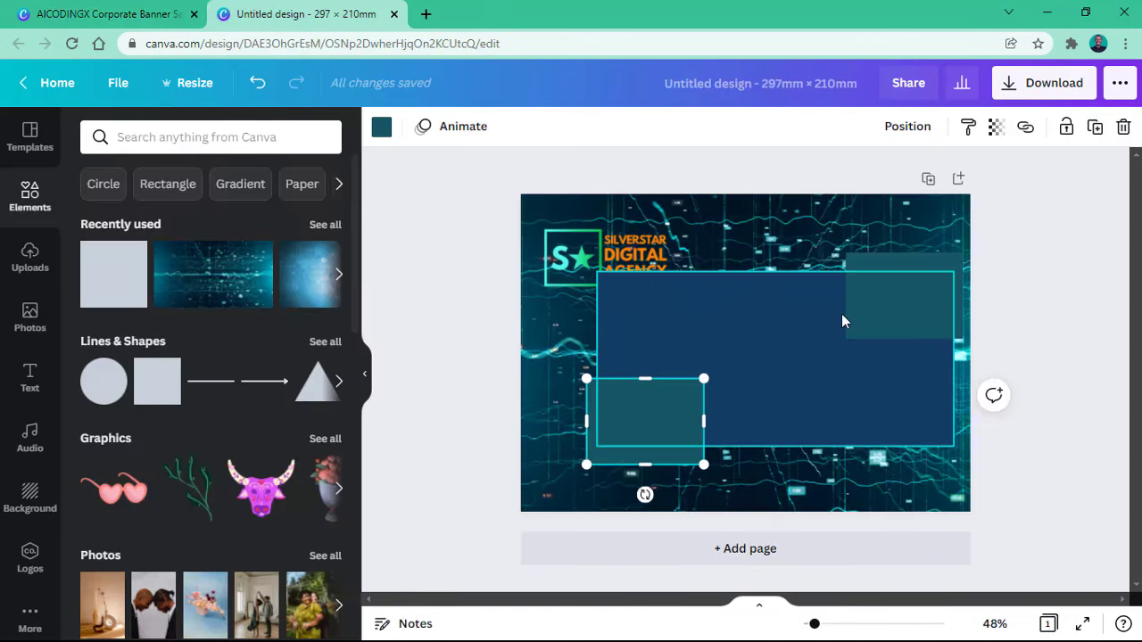
Step: Select both teal rectangles and send them backward behind the dark blue panel
{"action": "left_click", "coordinate": [819, 356]}
{"action": "left_click", "coordinate": [657, 423]}
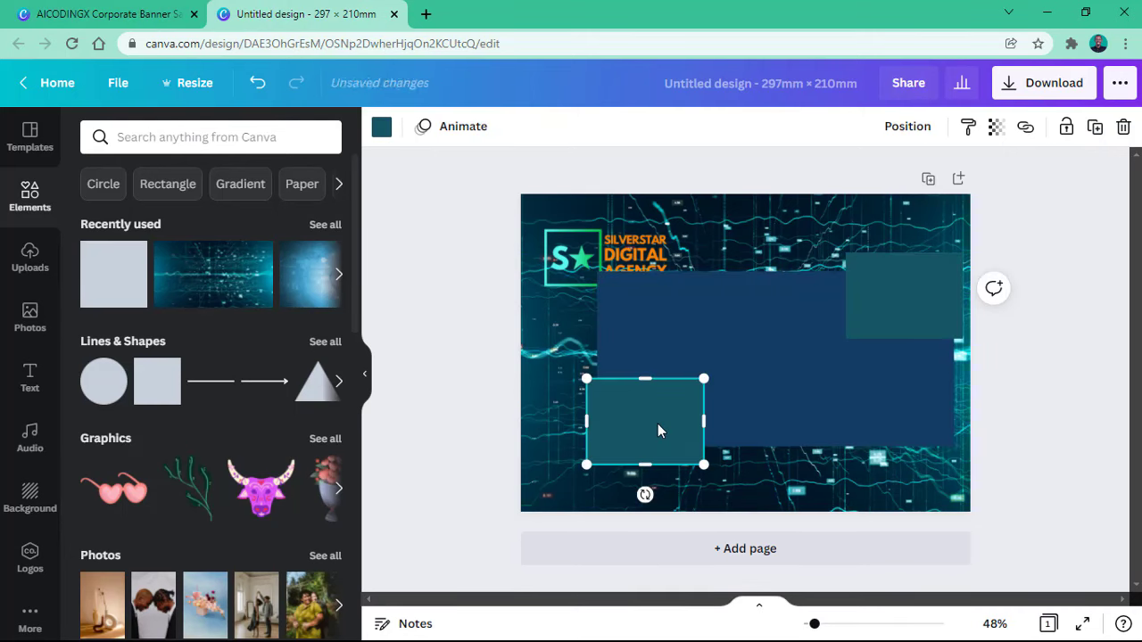
{"action": "left_click", "coordinate": [917, 280], "text": "shift"}
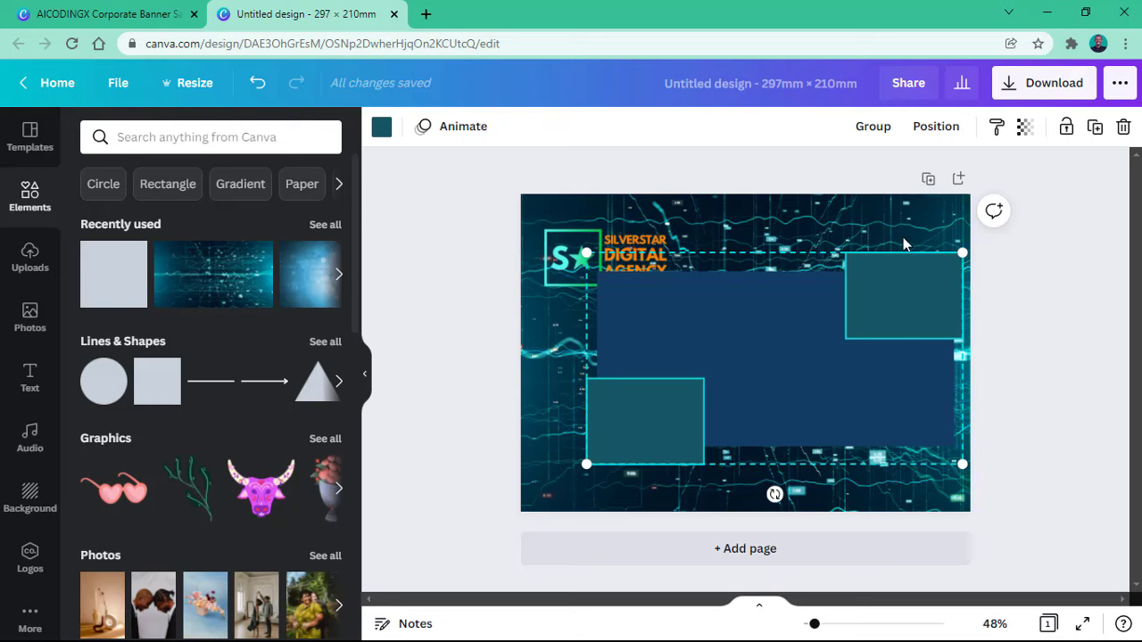
{"action": "left_click", "coordinate": [935, 127]}
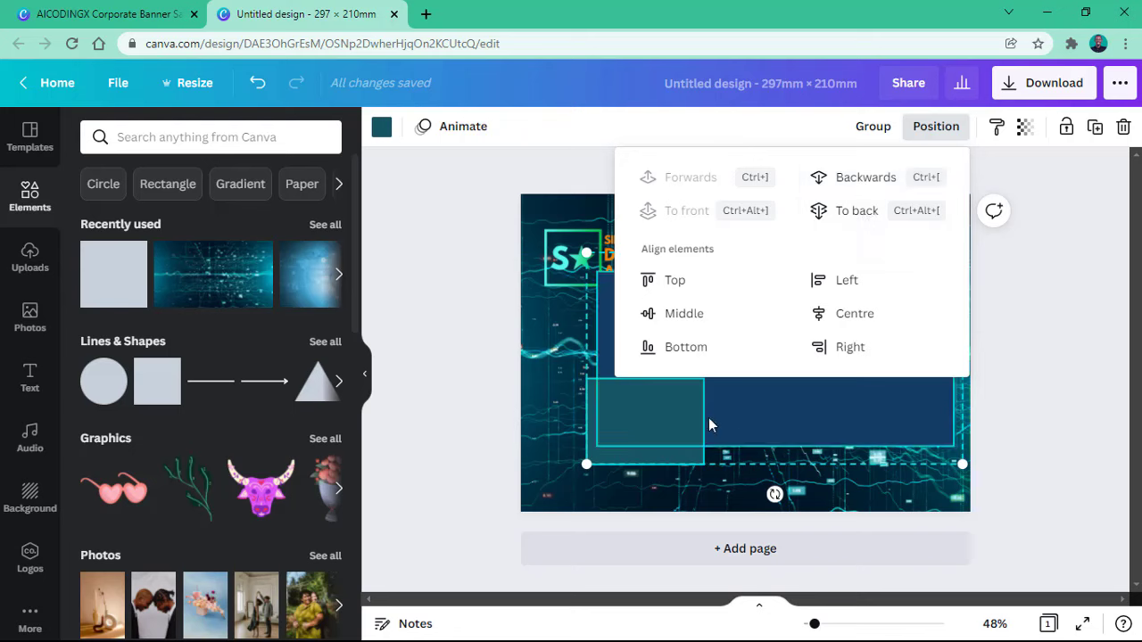
{"action": "right_click", "coordinate": [656, 438]}
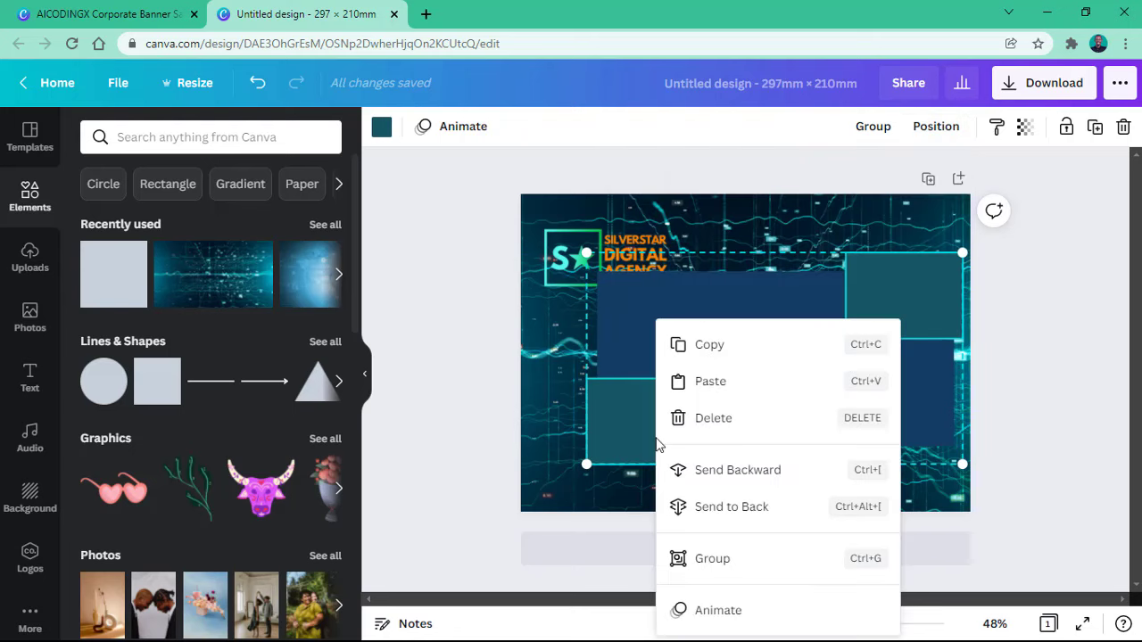
{"action": "left_click", "coordinate": [742, 483]}
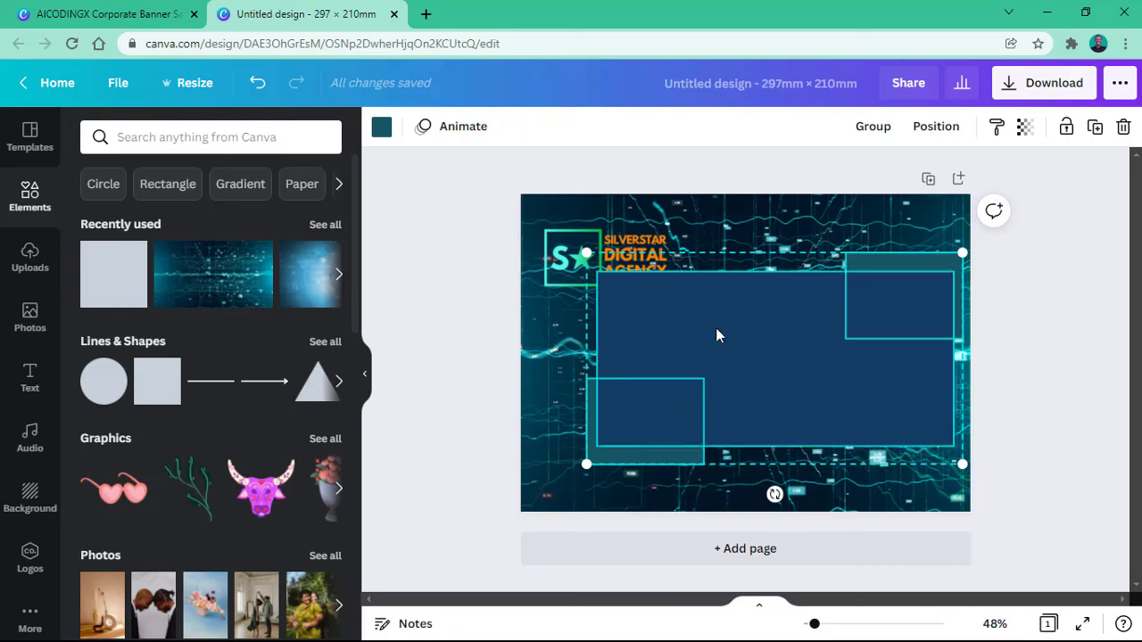
{"action": "left_click", "coordinate": [730, 303]}
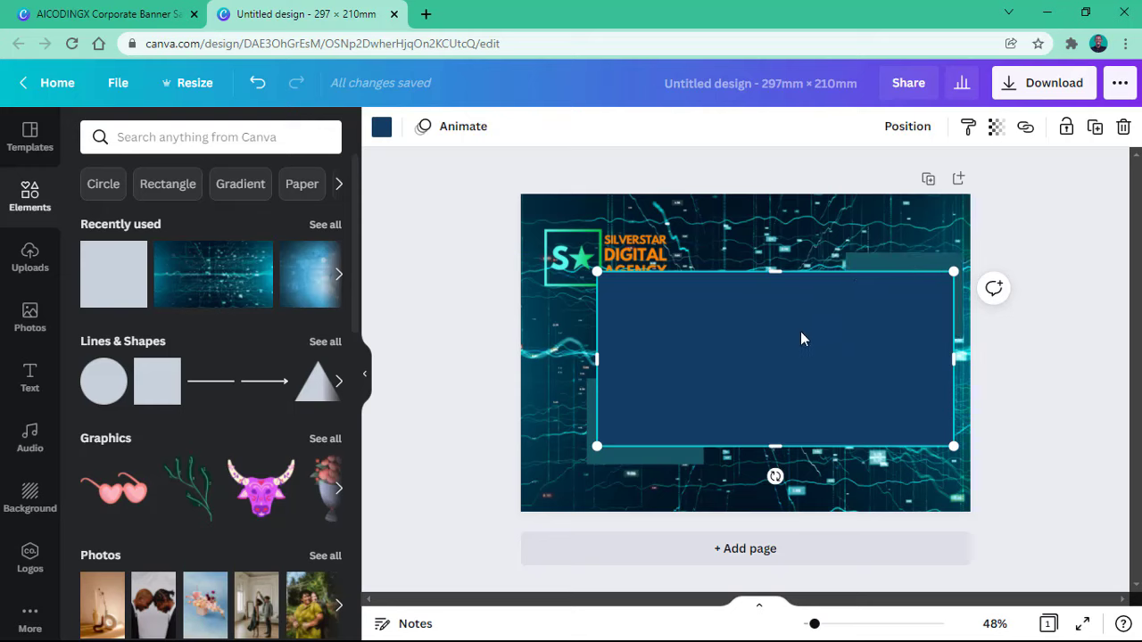
Step: Recolour the central panel white from the document colours, then browse the Elements library
{"action": "left_click", "coordinate": [383, 130]}
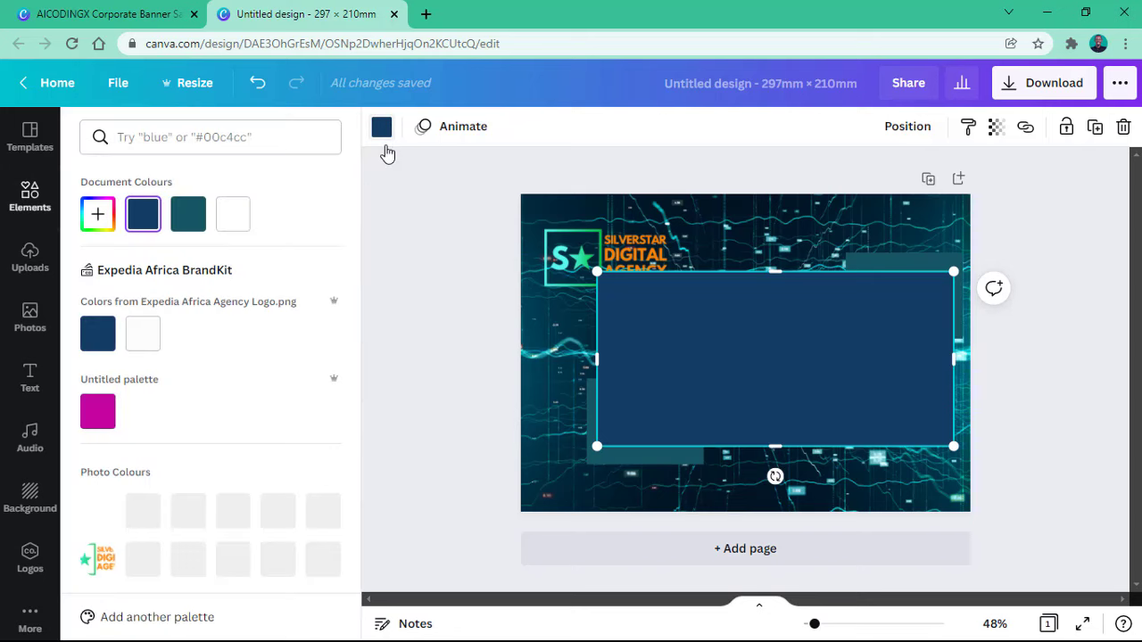
{"action": "left_click", "coordinate": [229, 225]}
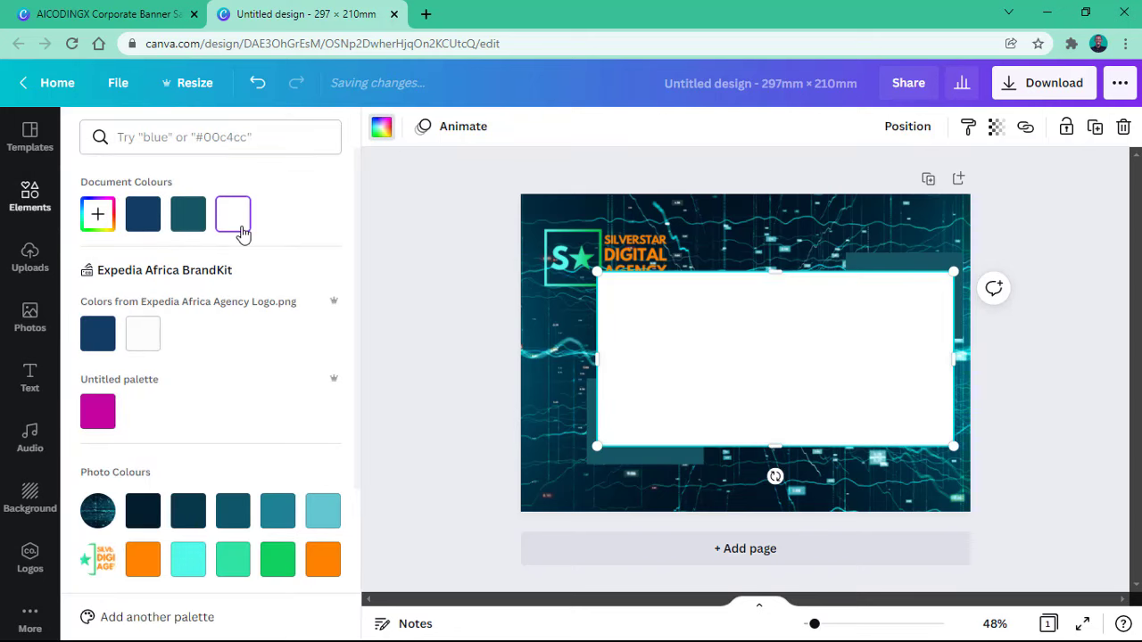
{"action": "left_click", "coordinate": [34, 202]}
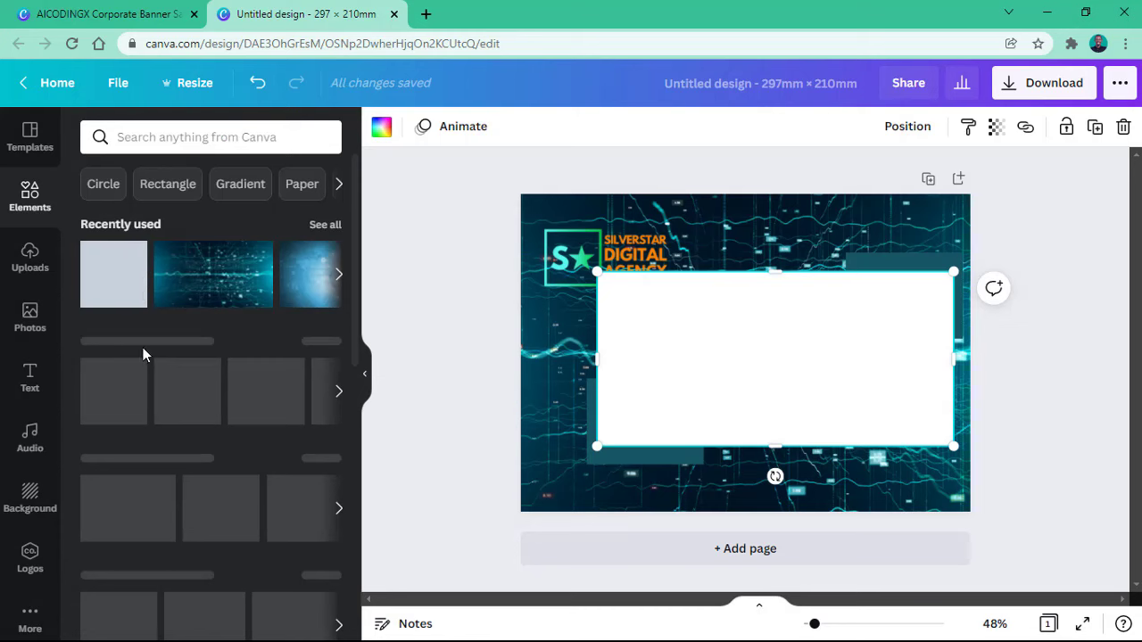
{"action": "scroll", "coordinate": [86, 374], "scroll_direction": "down", "scroll_amount": 1}
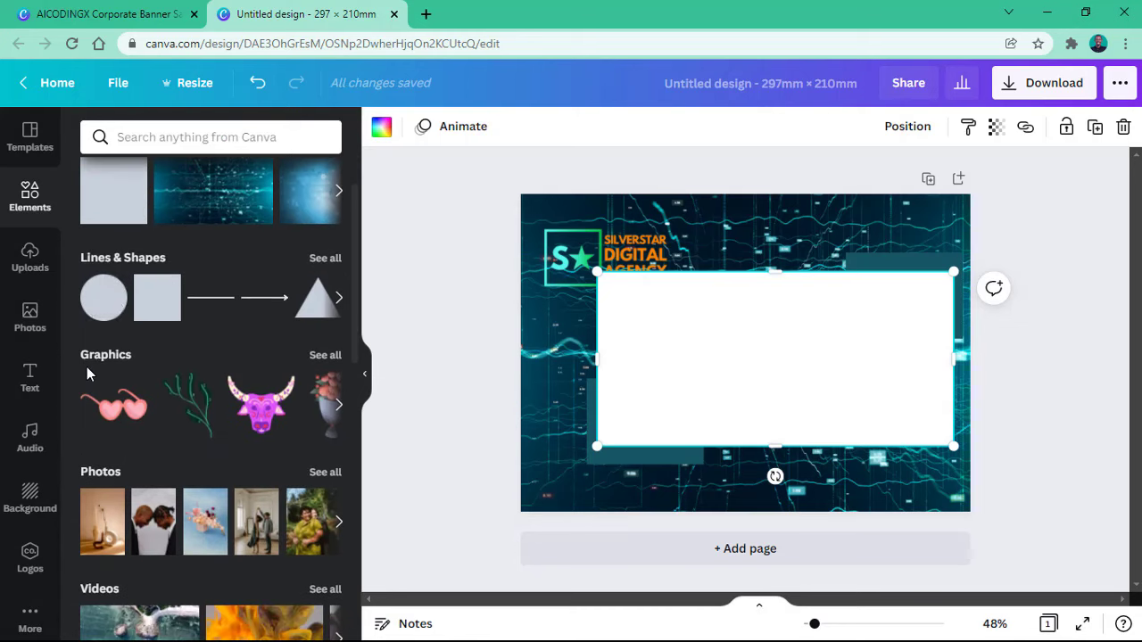
{"action": "scroll", "coordinate": [87, 366], "scroll_direction": "down", "scroll_amount": 2}
{"action": "scroll", "coordinate": [90, 367], "scroll_direction": "down", "scroll_amount": 2}
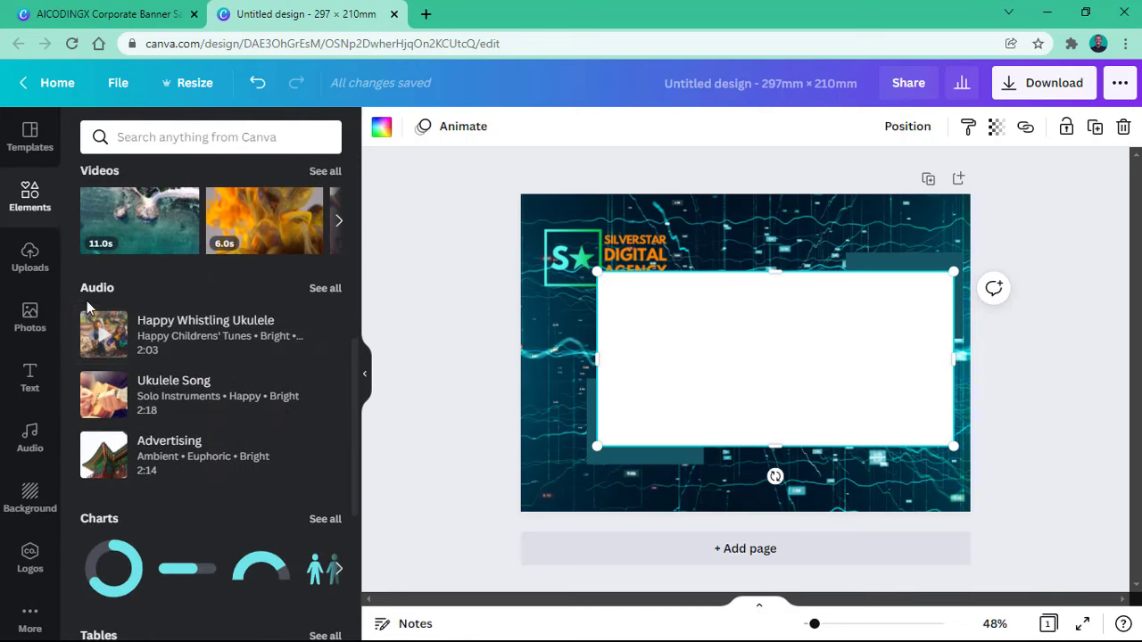
{"action": "scroll", "coordinate": [101, 297], "scroll_direction": "down", "scroll_amount": 2}
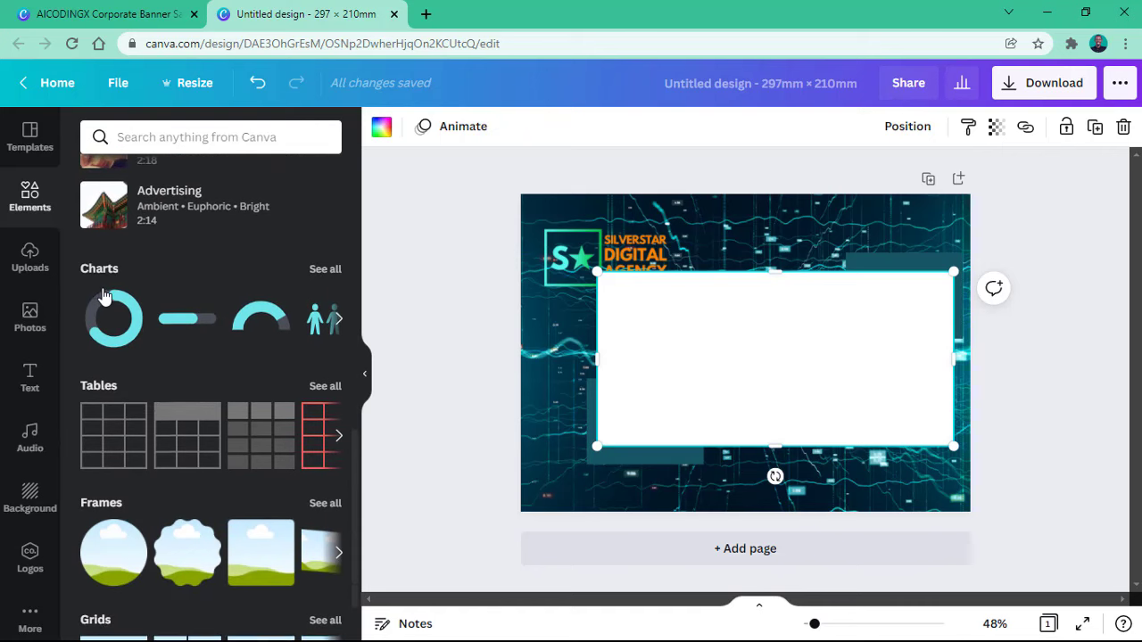
{"action": "scroll", "coordinate": [105, 285], "scroll_direction": "up", "scroll_amount": 2}
{"action": "scroll", "coordinate": [129, 283], "scroll_direction": "up", "scroll_amount": 1}
{"action": "scroll", "coordinate": [130, 281], "scroll_direction": "down", "scroll_amount": 3}
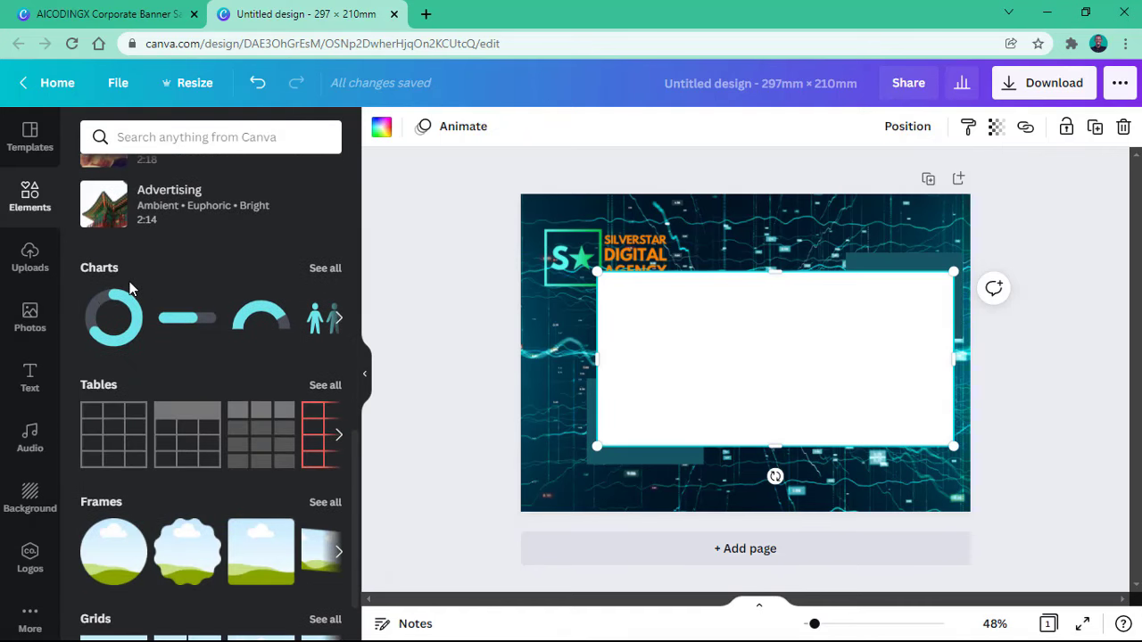
{"action": "scroll", "coordinate": [143, 339], "scroll_direction": "down", "scroll_amount": 1}
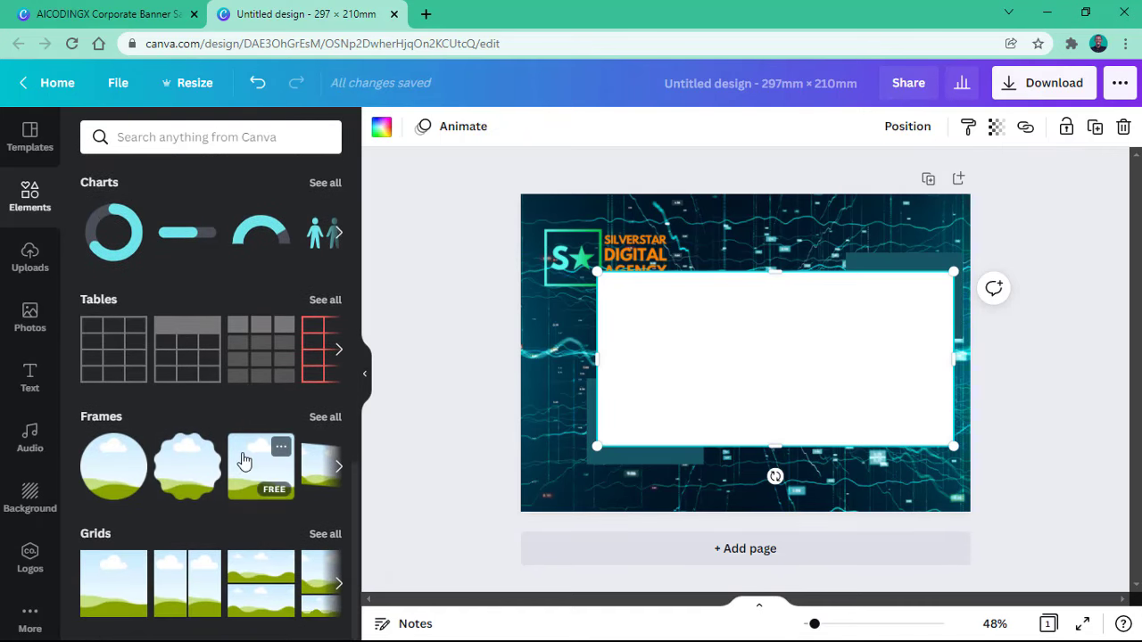
{"action": "scroll", "coordinate": [244, 459], "scroll_direction": "up", "scroll_amount": 3}
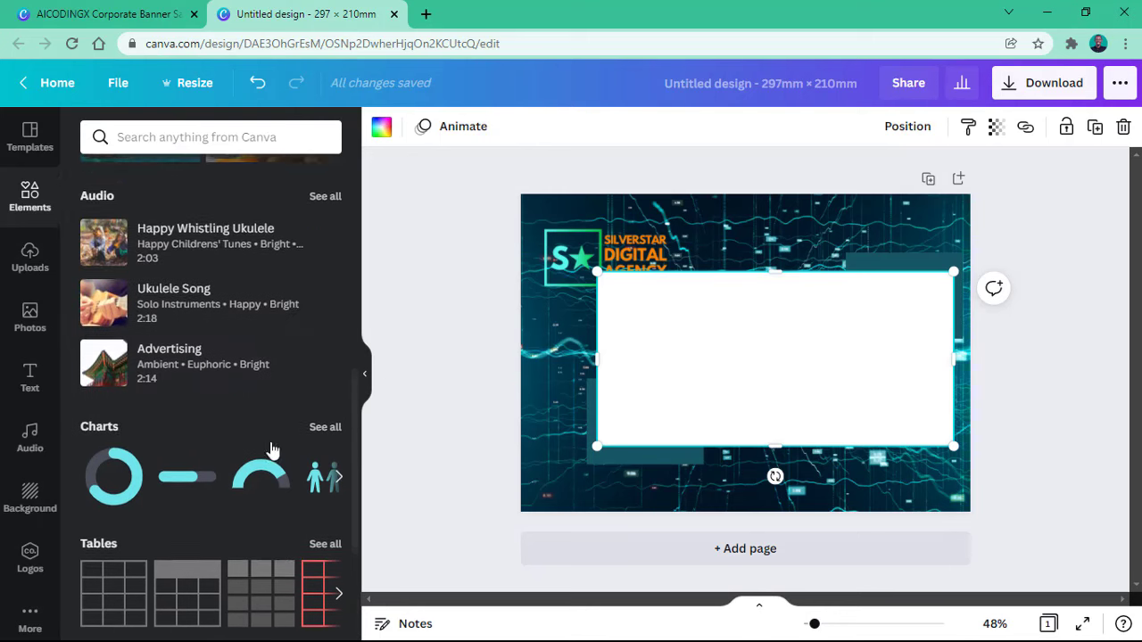
Step: Select the white panel with both teal rectangles and resize the group from its corner
{"action": "left_click", "coordinate": [561, 357]}
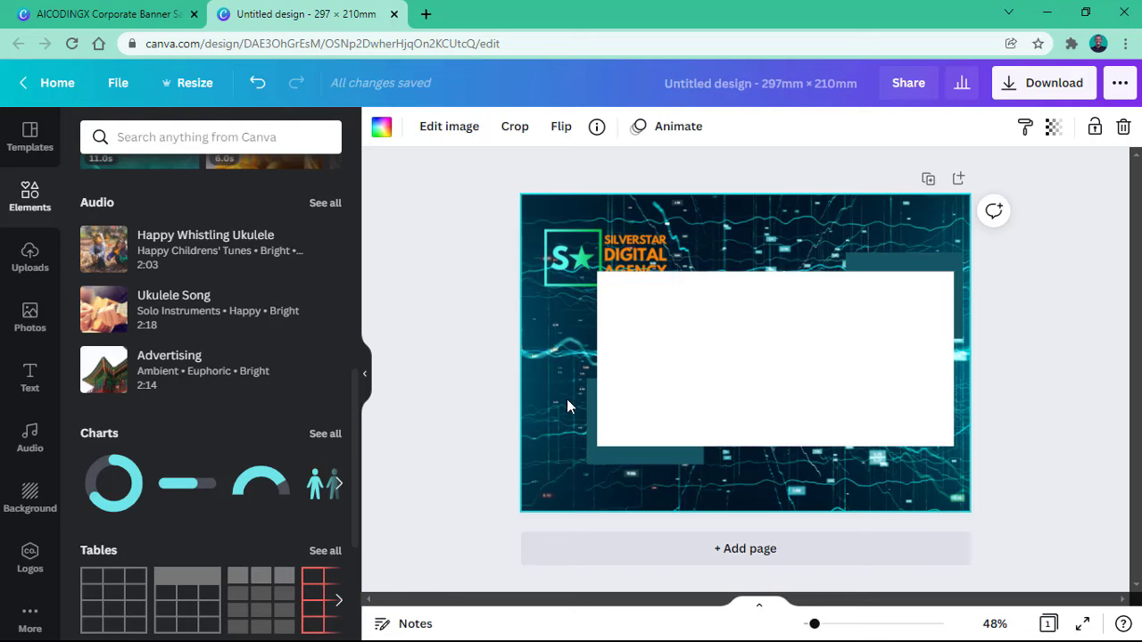
{"action": "left_click_drag", "start_coordinate": [569, 314], "coordinate": [901, 455]}
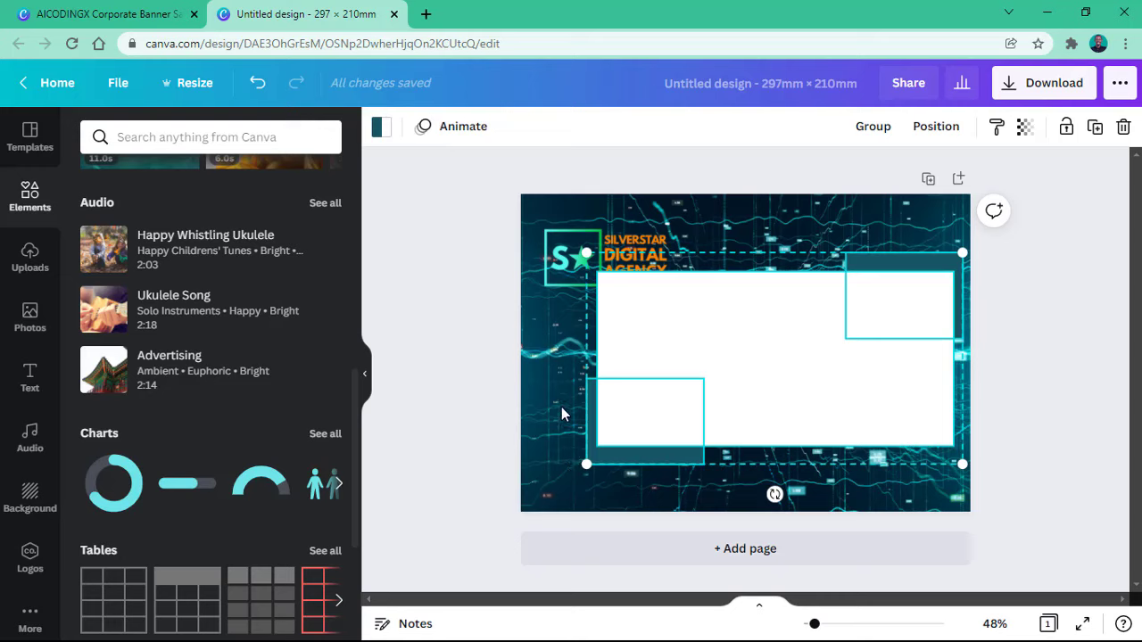
{"action": "left_click_drag", "start_coordinate": [557, 330], "coordinate": [1065, 499]}
{"action": "mouse_move", "coordinate": [586, 465]}
{"action": "left_mouse_down"}
{"action": "mouse_move", "coordinate": [665, 436]}
{"action": "mouse_move", "coordinate": [591, 462]}
{"action": "left_mouse_up"}
{"action": "left_click", "coordinate": [571, 367]}
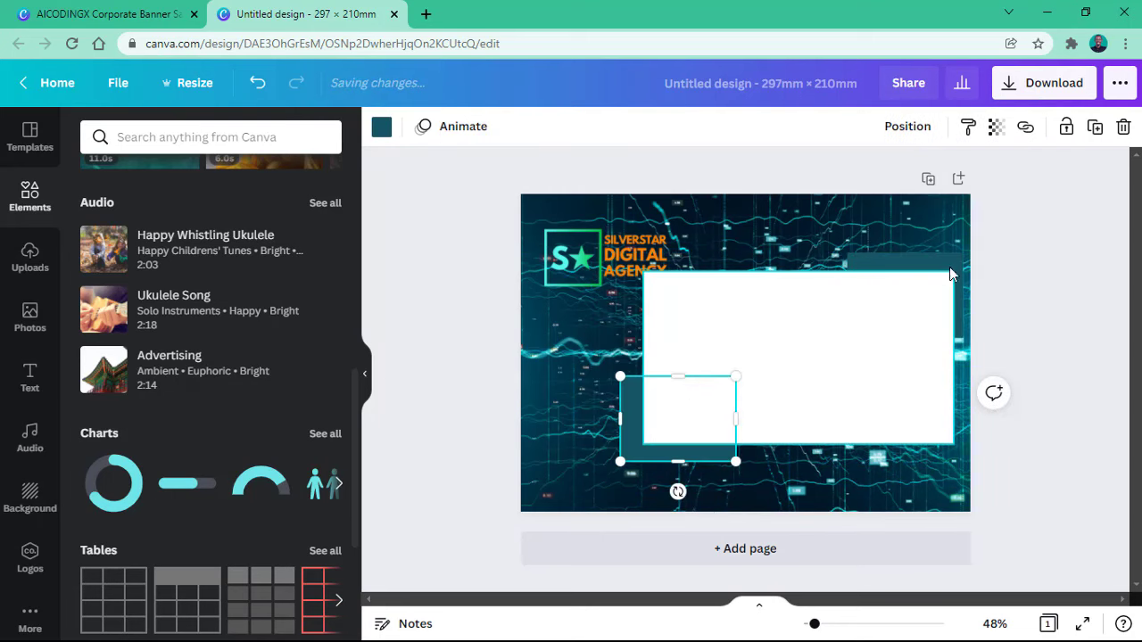
Step: Try shrinking the Silverstar logo, then undo the change
{"action": "left_click", "coordinate": [945, 271]}
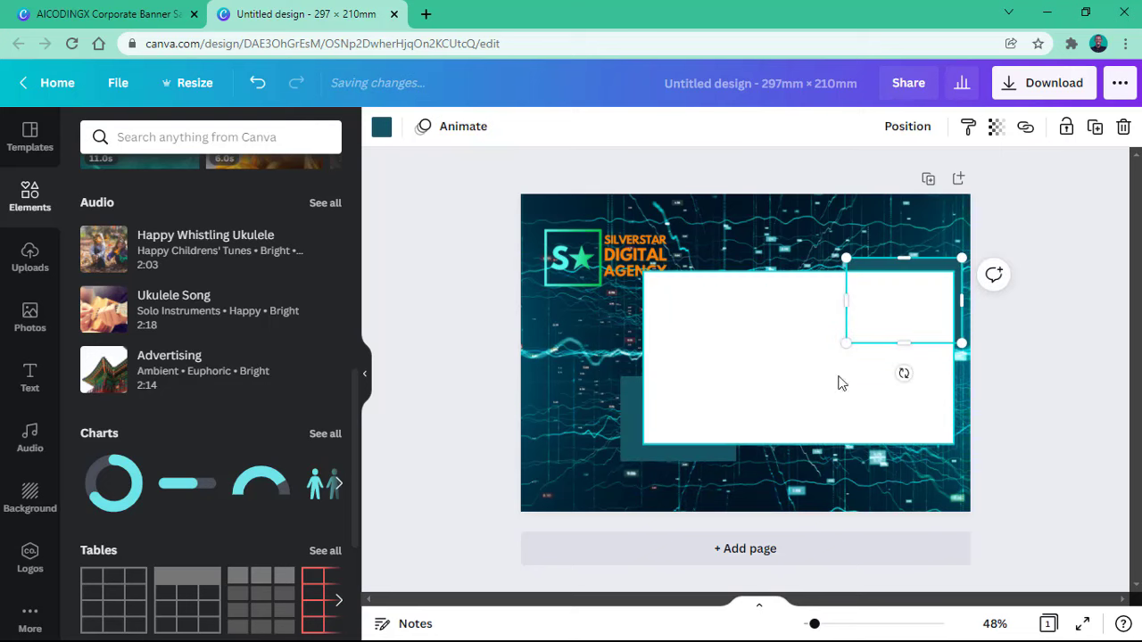
{"action": "left_click", "coordinate": [597, 269]}
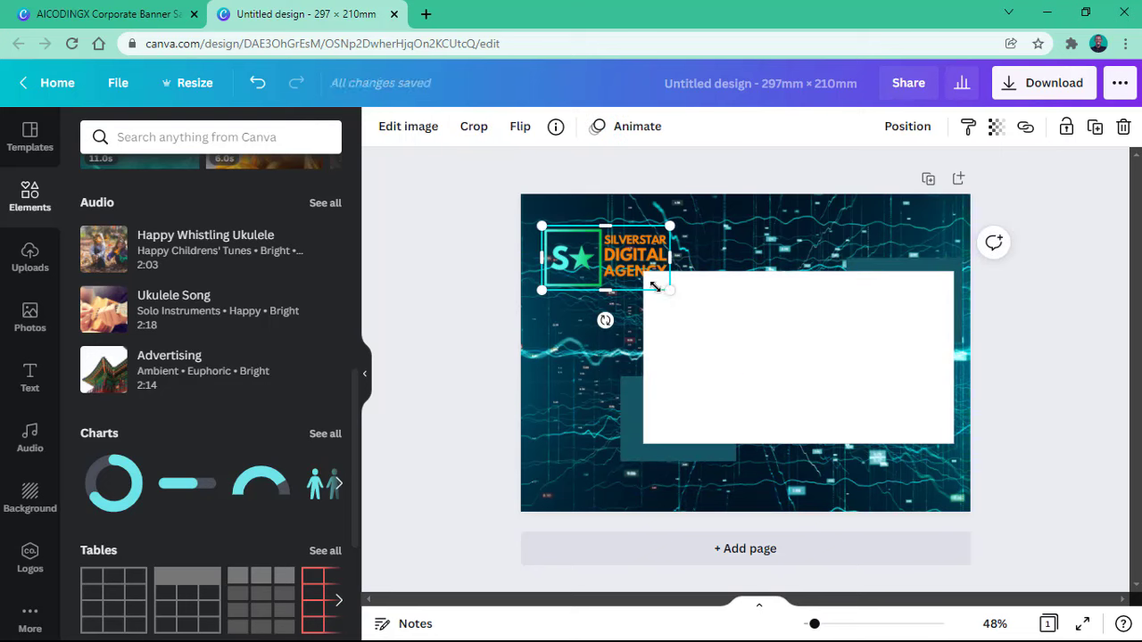
{"action": "left_click_drag", "start_coordinate": [661, 294], "coordinate": [628, 300]}
{"action": "left_click", "coordinate": [617, 337]}
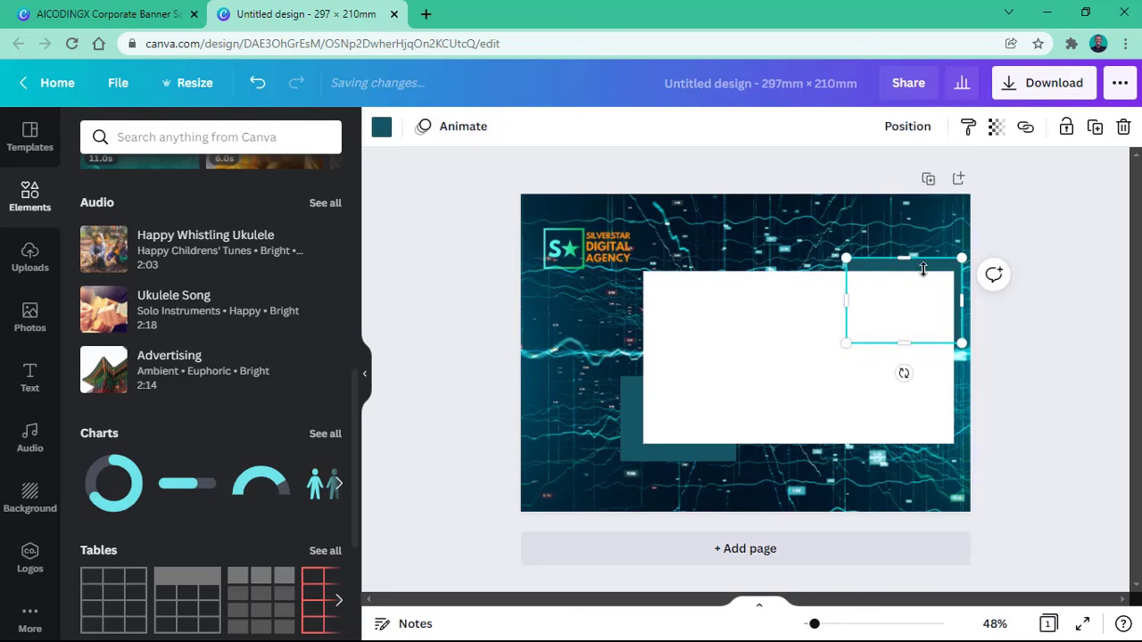
{"action": "key", "text": "ctrl+z"}
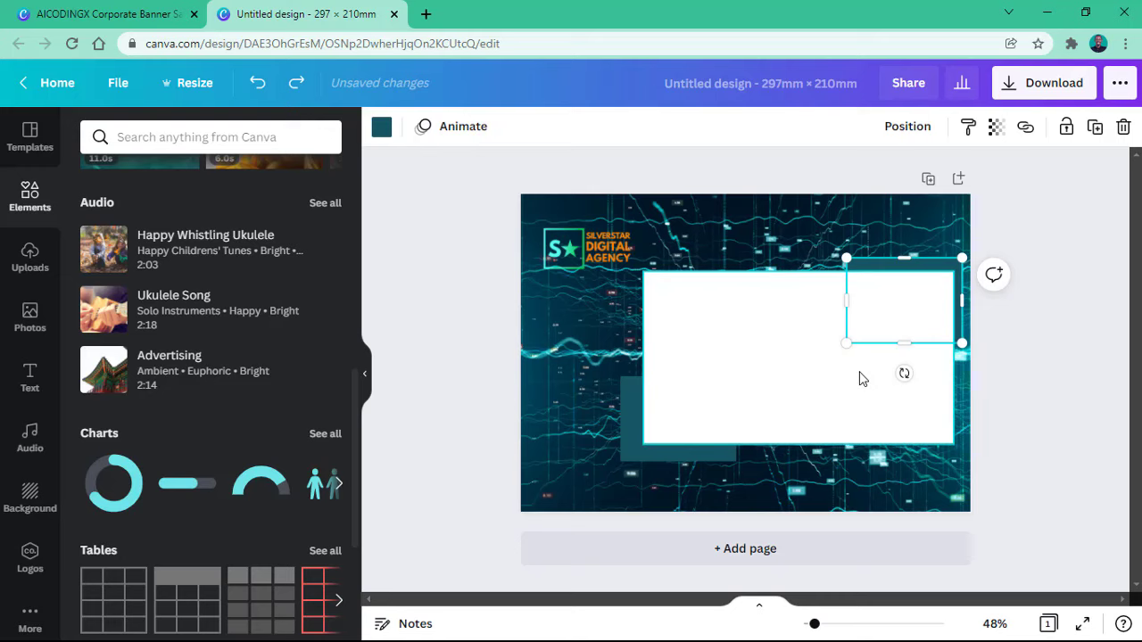
Step: Raise the teal rectangle, stretch the white panel's top edge upward, and show the AICODINGX banner
{"action": "key", "text": "shift+Up"}
{"action": "key", "text": "shift+Up"}
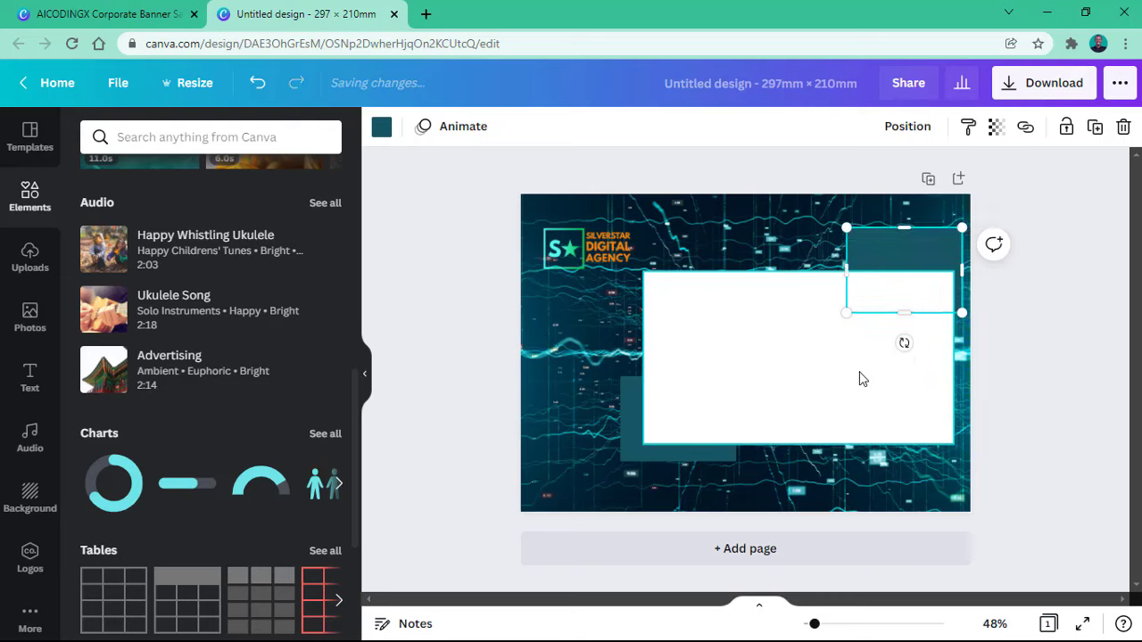
{"action": "left_click", "coordinate": [798, 413]}
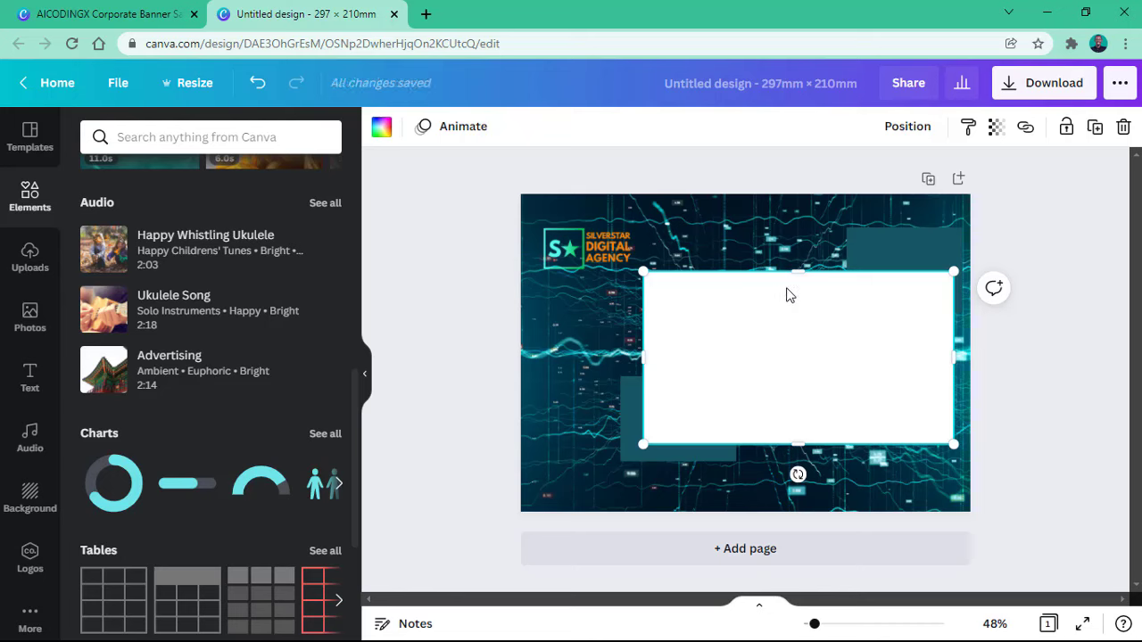
{"action": "left_click_drag", "start_coordinate": [795, 277], "coordinate": [782, 240]}
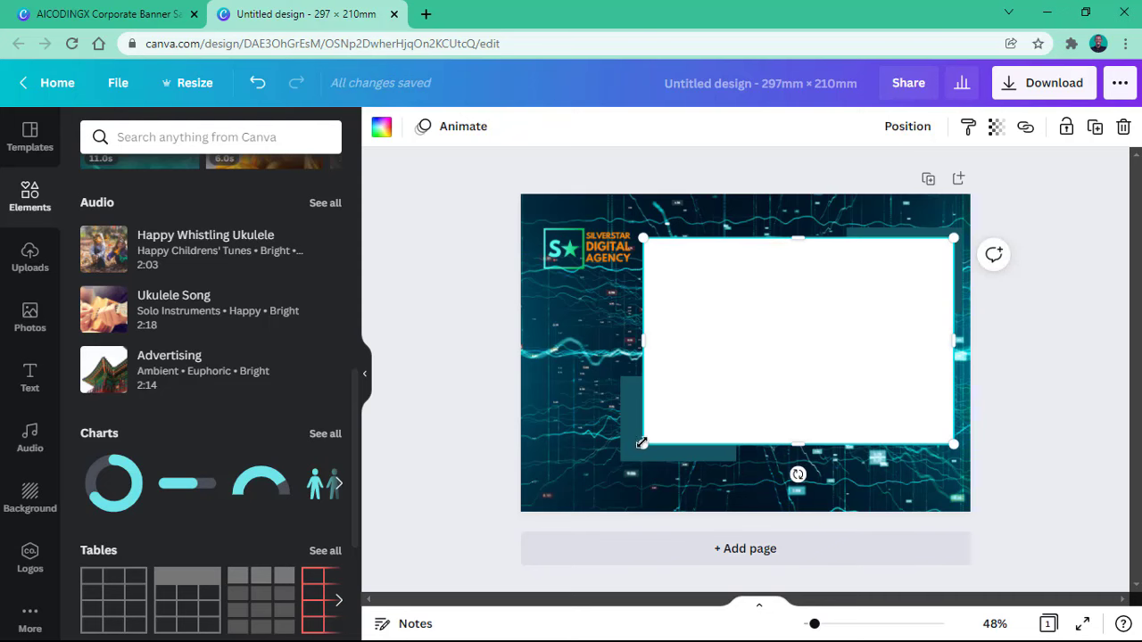
{"action": "left_click", "coordinate": [550, 431]}
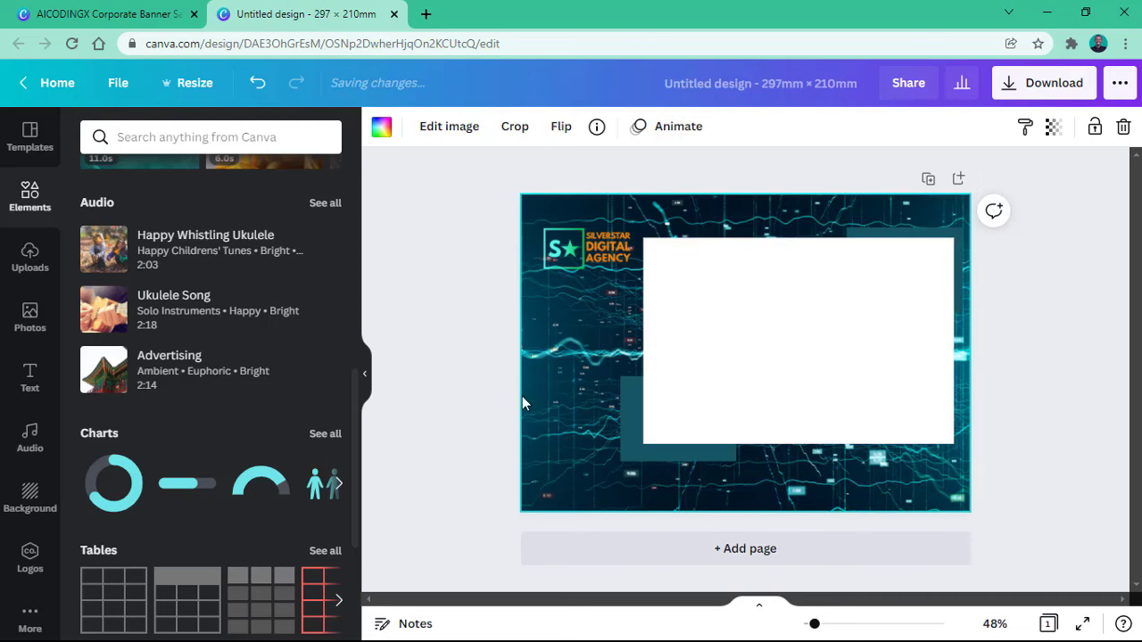
{"action": "left_click", "coordinate": [174, 12]}
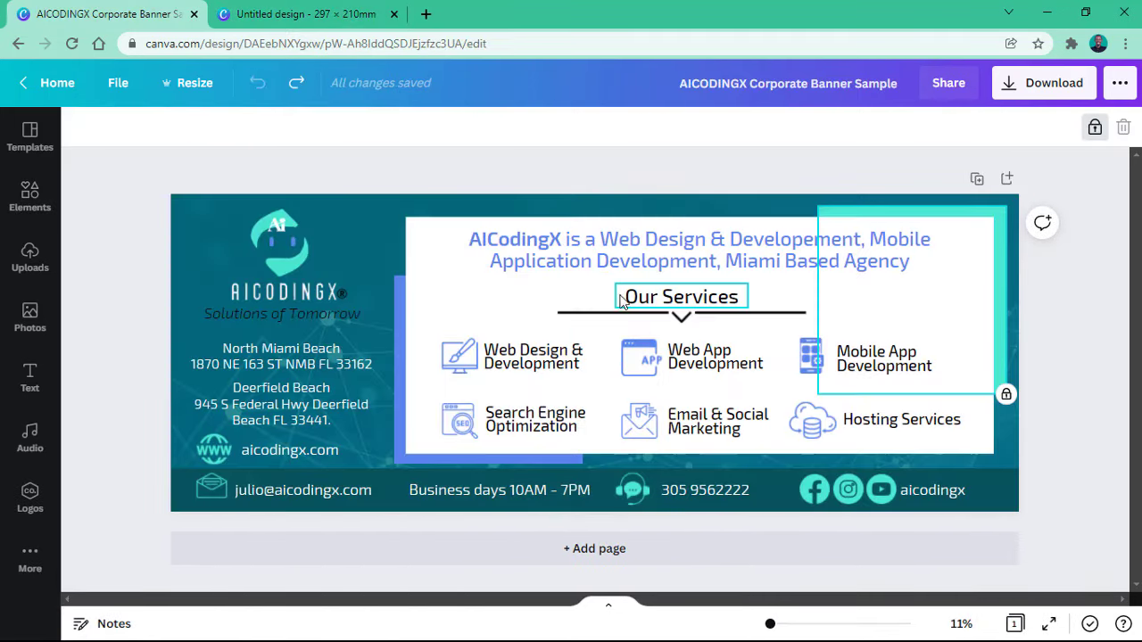
Step: Return to the untitled Silverstar flyer design
{"action": "left_click", "coordinate": [321, 18]}
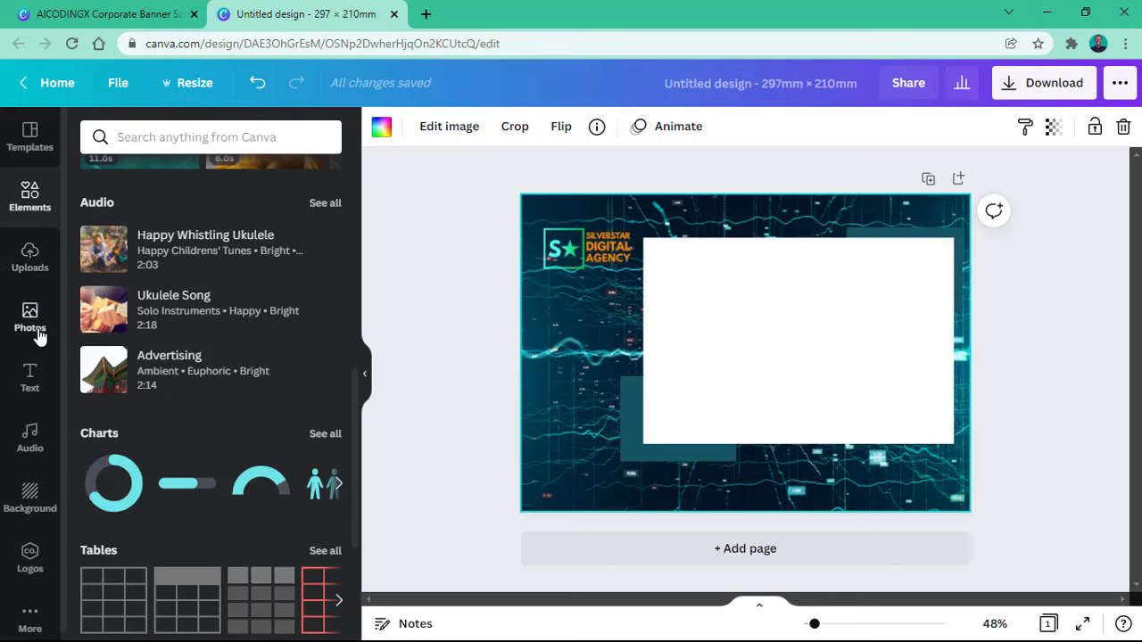
Step: Browse the Text panel's font combinations and add the GAME OVER template to the flyer
{"action": "left_click", "coordinate": [29, 379]}
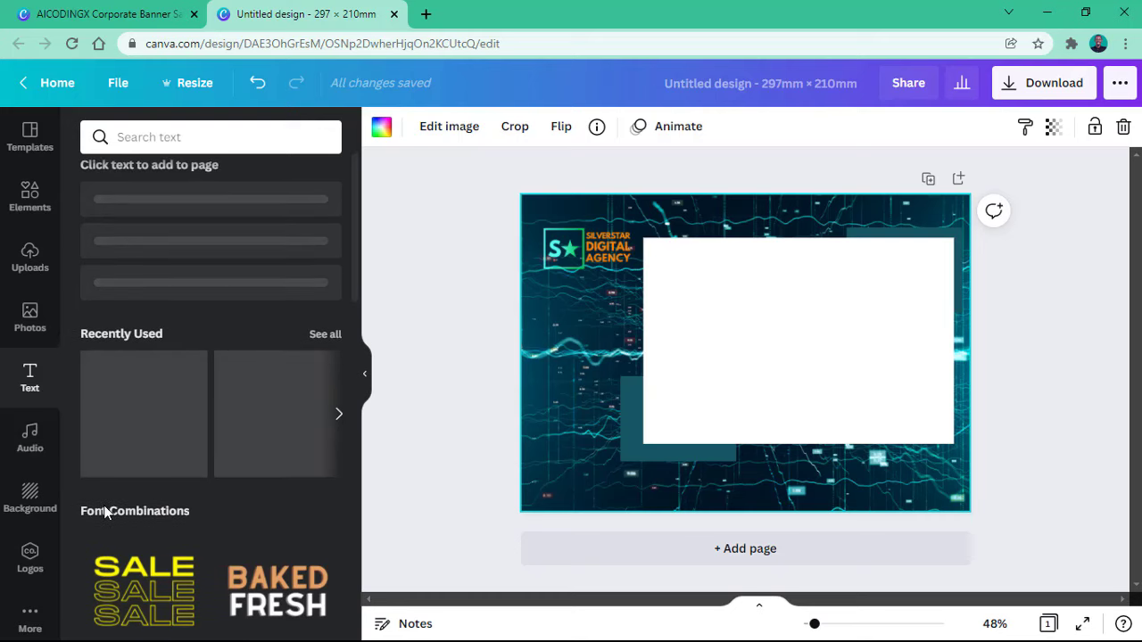
{"action": "scroll", "coordinate": [105, 510], "scroll_direction": "down", "scroll_amount": 3}
{"action": "scroll", "coordinate": [171, 385], "scroll_direction": "down", "scroll_amount": 4}
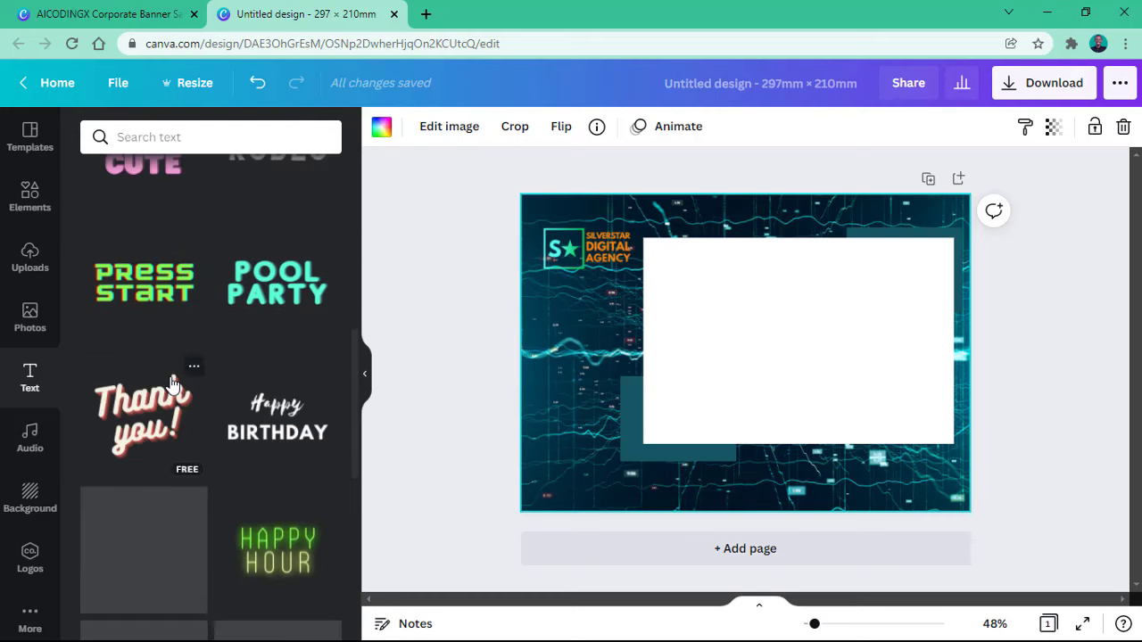
{"action": "scroll", "coordinate": [135, 281], "scroll_direction": "down", "scroll_amount": 5}
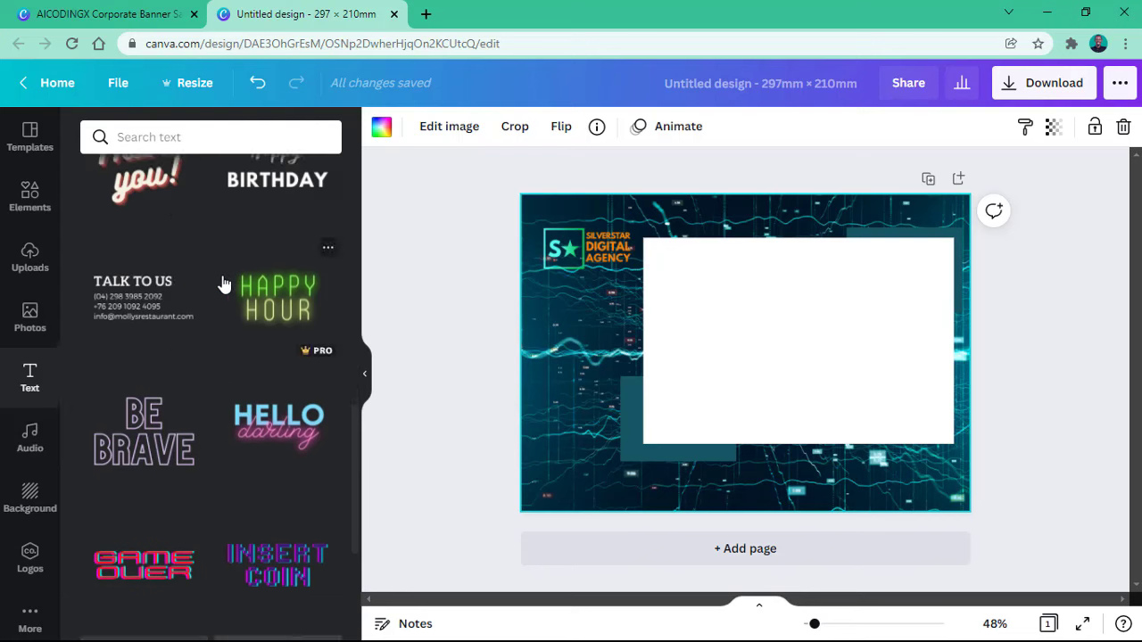
{"action": "scroll", "coordinate": [229, 341], "scroll_direction": "down", "scroll_amount": 2}
{"action": "scroll", "coordinate": [228, 339], "scroll_direction": "up", "scroll_amount": 2}
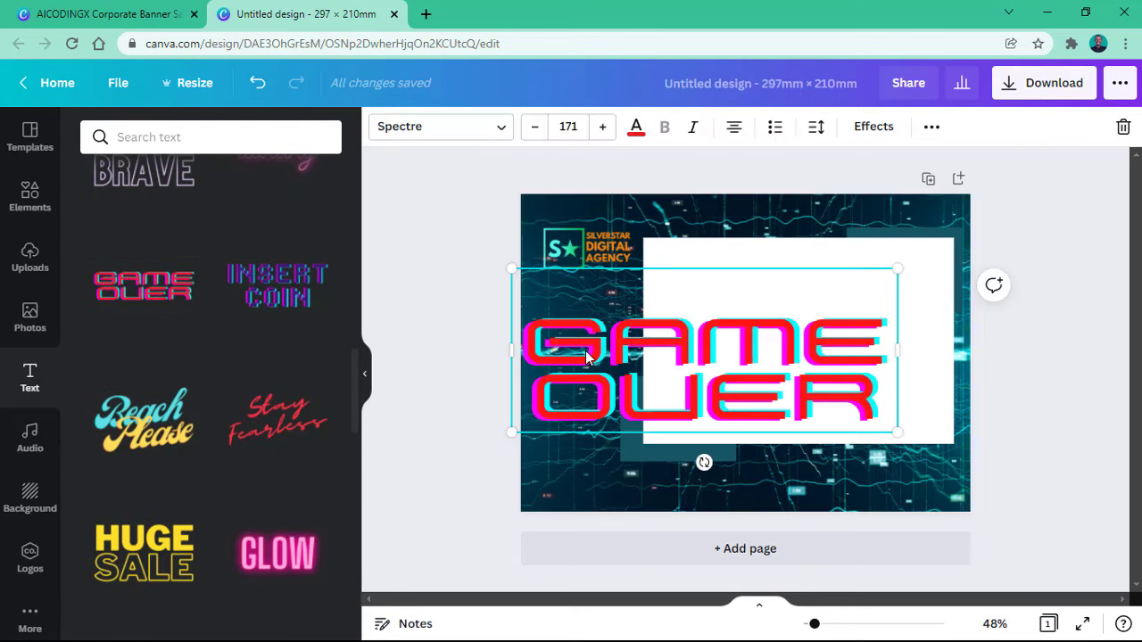
Step: Change the GAME OVER text to 'THIS IS COOL', then delete the text element
{"action": "double_click", "coordinate": [693, 356]}
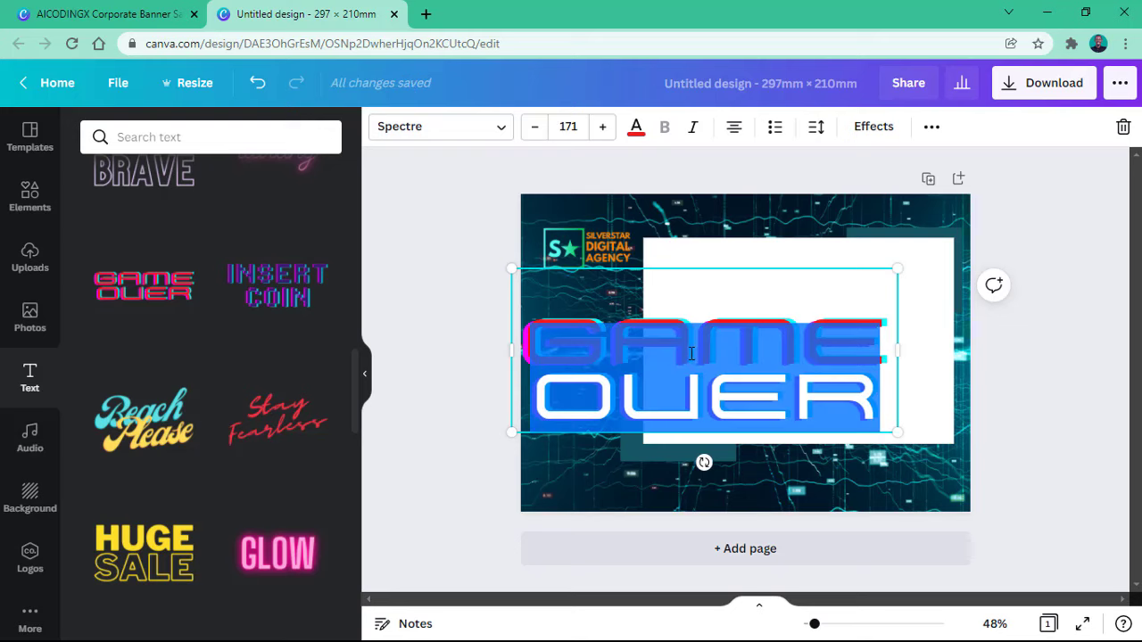
{"action": "type", "text": "GAME CO"}
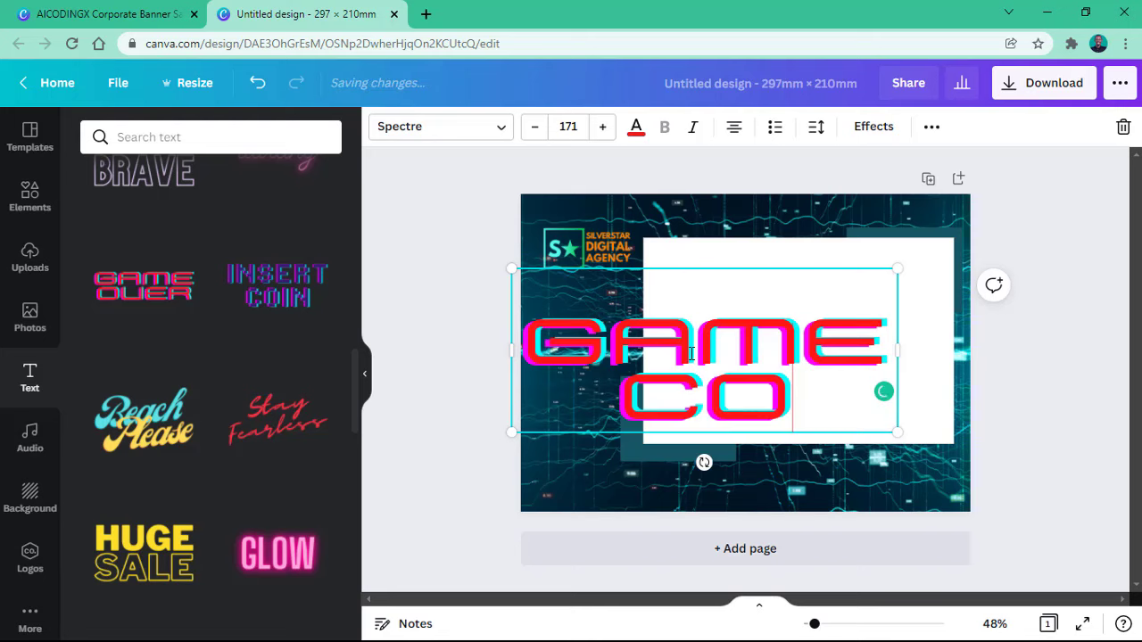
{"action": "key", "text": "ctrl+a"}
{"action": "type", "text": "THIS"}
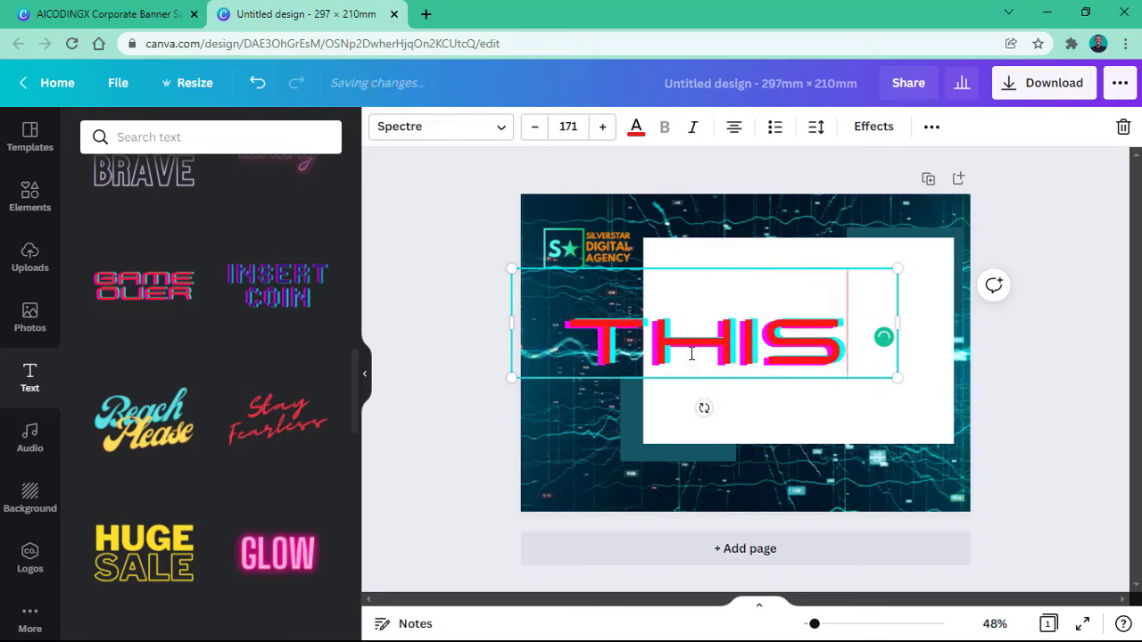
{"action": "type", "text": " IS COOL"}
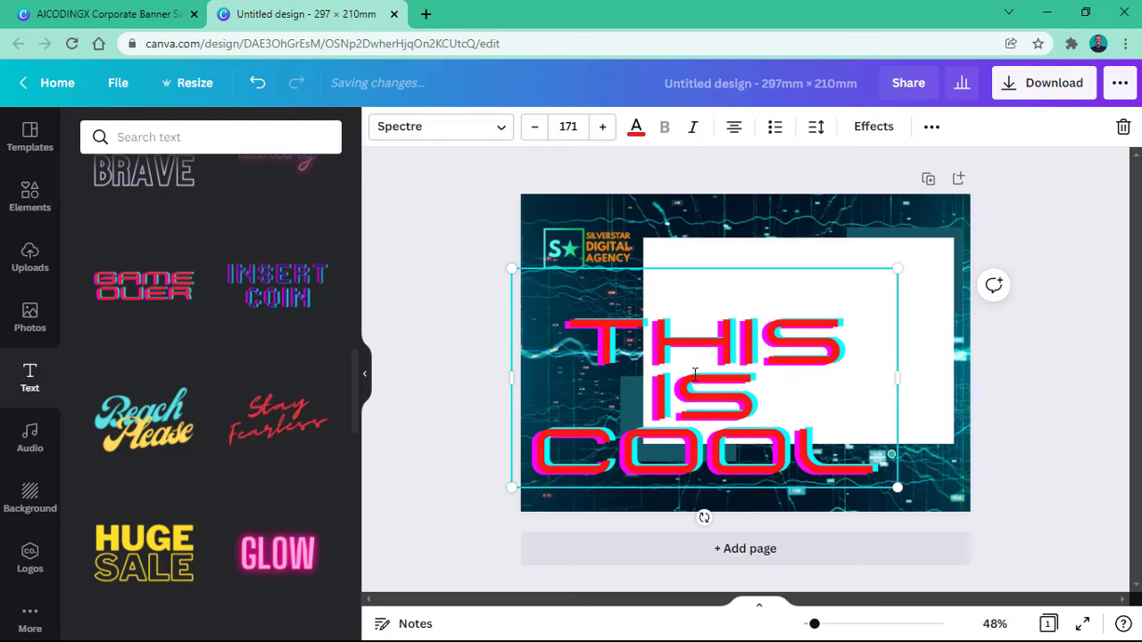
{"action": "scroll", "coordinate": [214, 349], "scroll_direction": "down", "scroll_amount": 5}
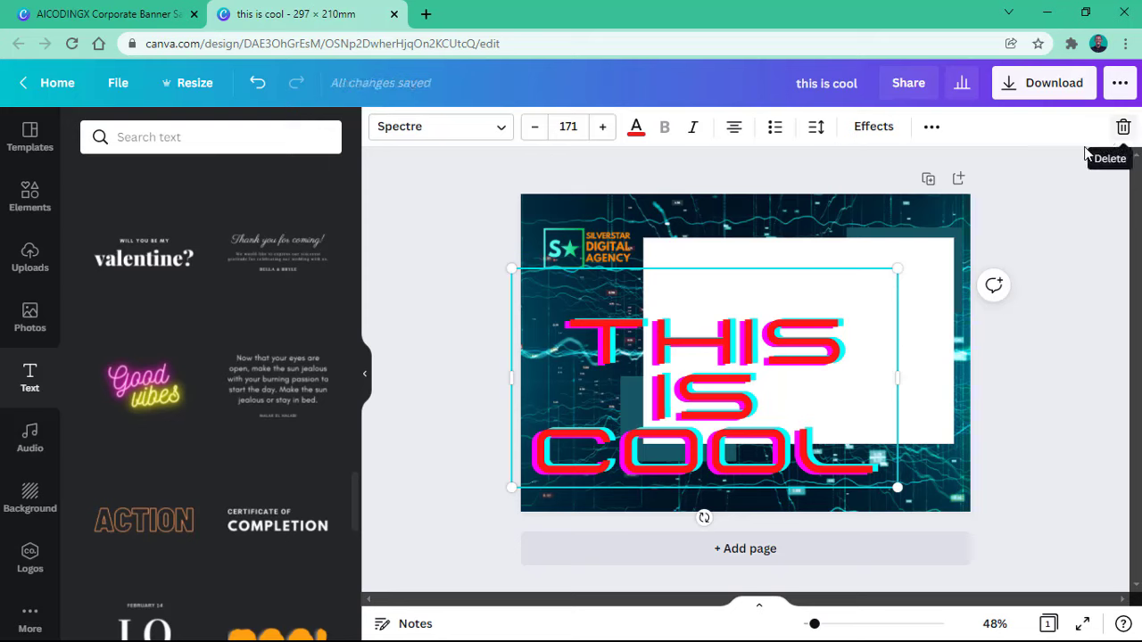
{"action": "left_click", "coordinate": [1123, 126]}
Step: Search the text styles for 'paragraph'
{"action": "scroll", "coordinate": [181, 321], "scroll_direction": "up", "scroll_amount": 4}
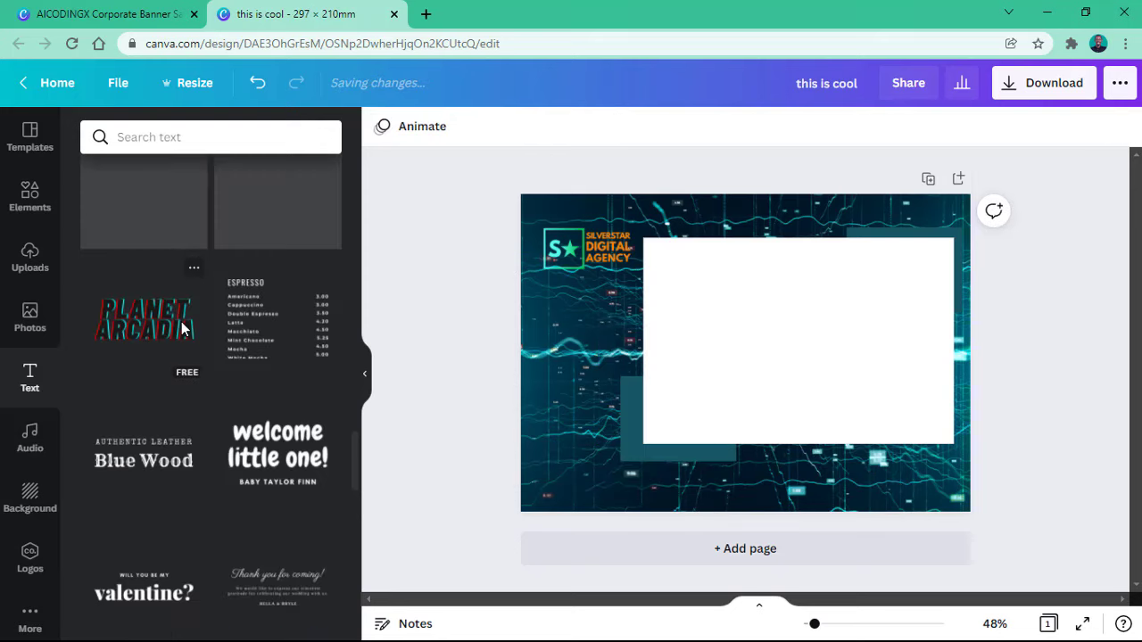
{"action": "scroll", "coordinate": [181, 327], "scroll_direction": "up", "scroll_amount": 10}
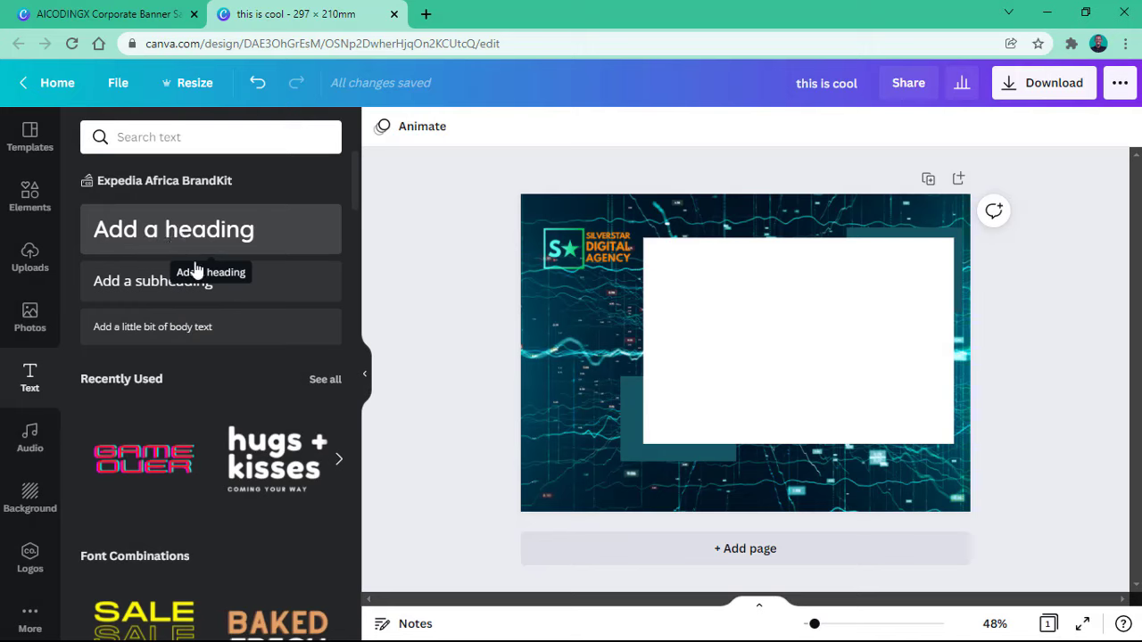
{"action": "scroll", "coordinate": [301, 364], "scroll_direction": "down", "scroll_amount": 2}
{"action": "scroll", "coordinate": [298, 364], "scroll_direction": "up", "scroll_amount": 1}
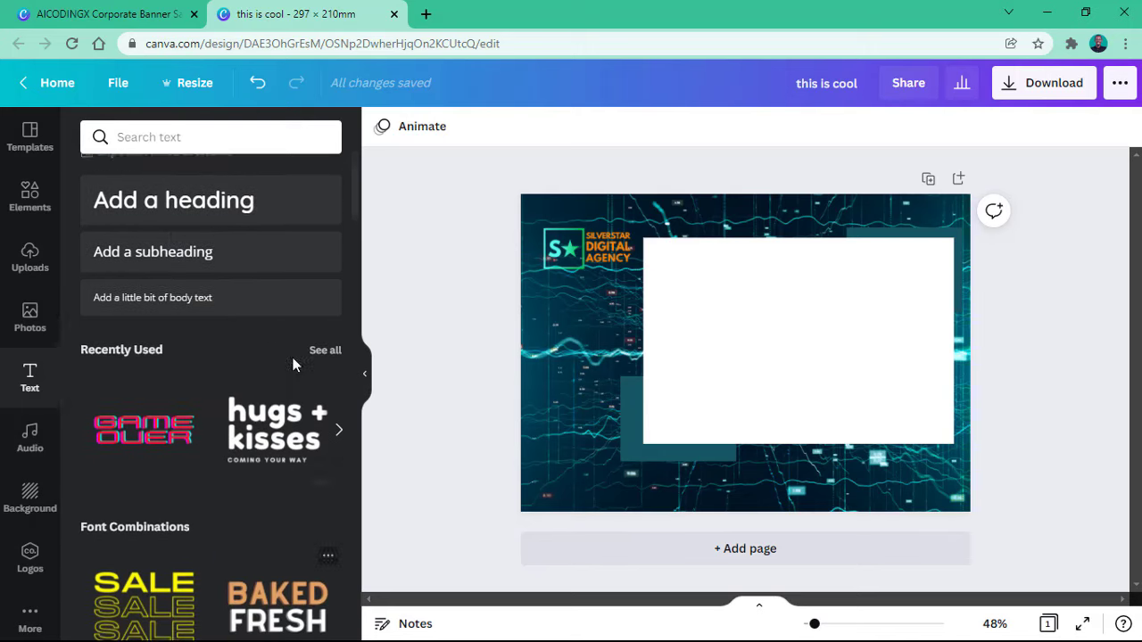
{"action": "scroll", "coordinate": [294, 364], "scroll_direction": "up", "scroll_amount": 1}
{"action": "left_click", "coordinate": [204, 136]}
{"action": "type", "text": "par"}
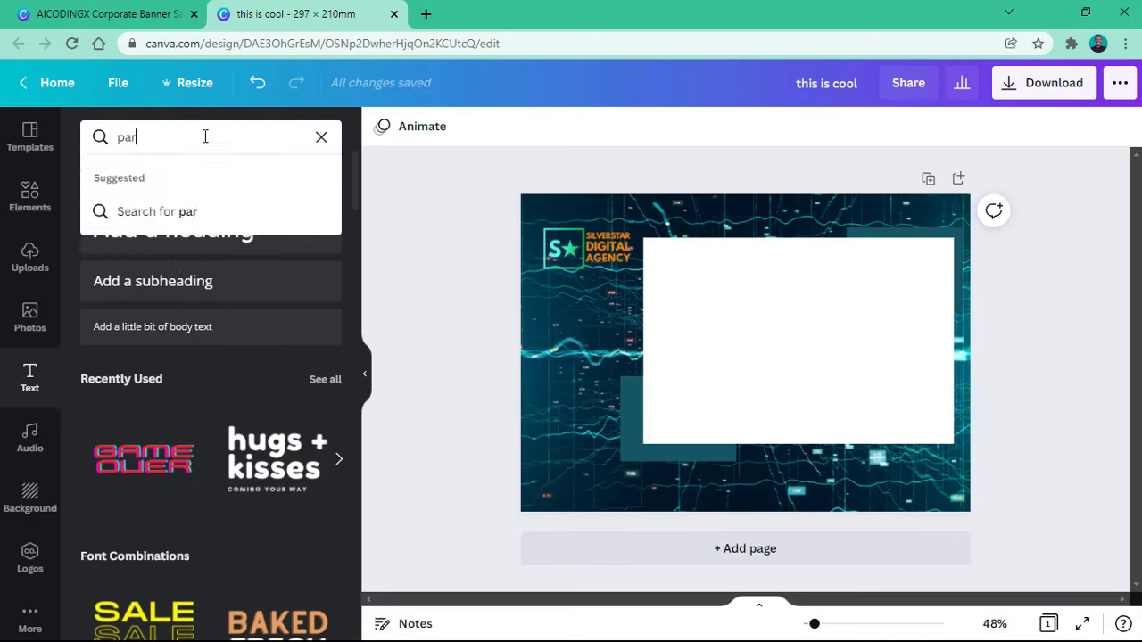
{"action": "type", "text": "agraph"}
{"action": "key", "text": "Return"}
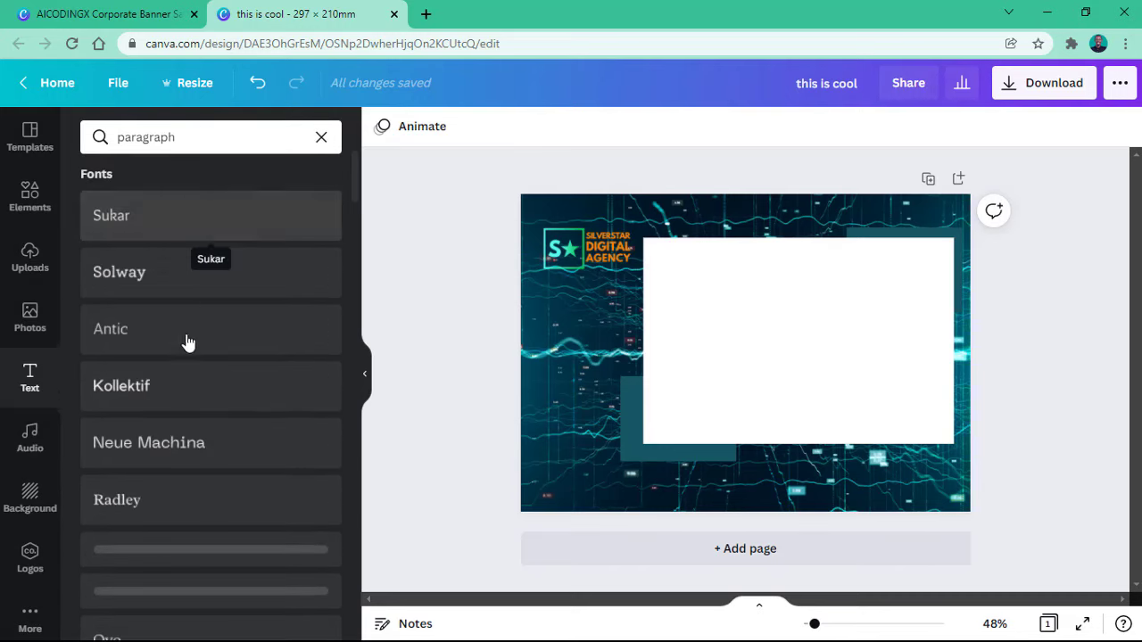
Step: Clear the search, drop an 'Add a heading' box onto the white panel, and view the AICODINGX banner
{"action": "left_click", "coordinate": [321, 137]}
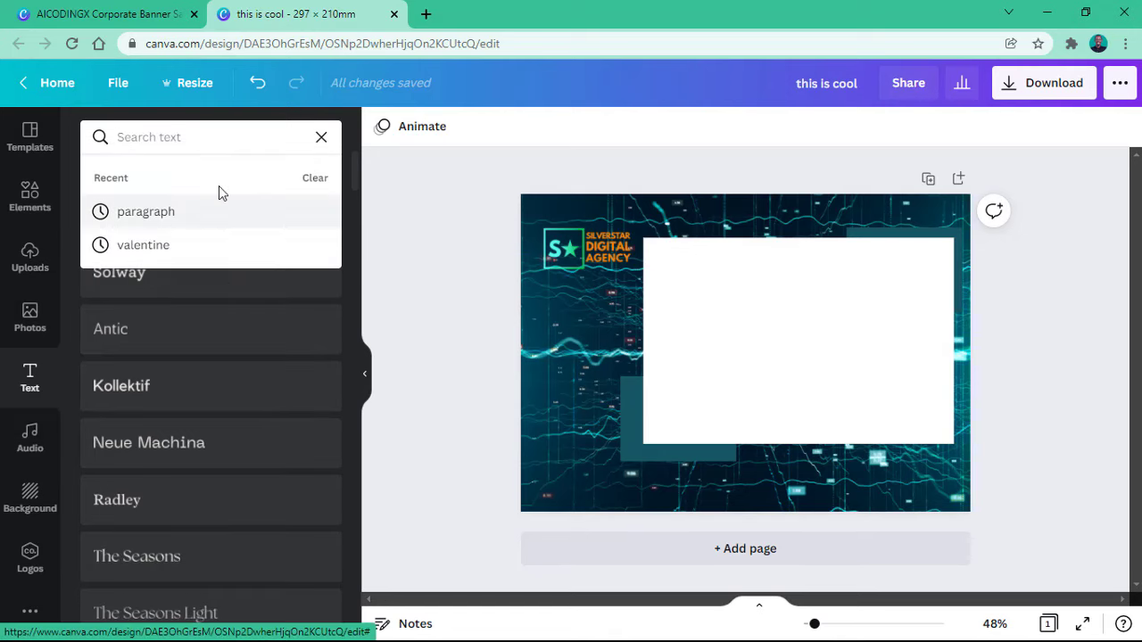
{"action": "left_click", "coordinate": [320, 138]}
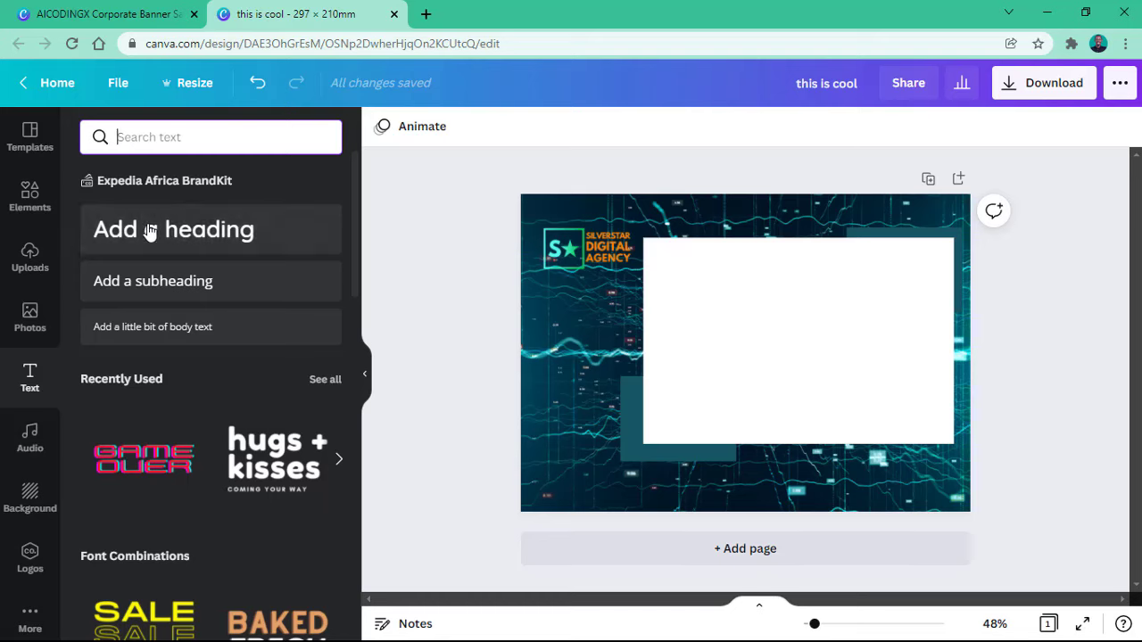
{"action": "left_click_drag", "start_coordinate": [150, 231], "coordinate": [805, 334]}
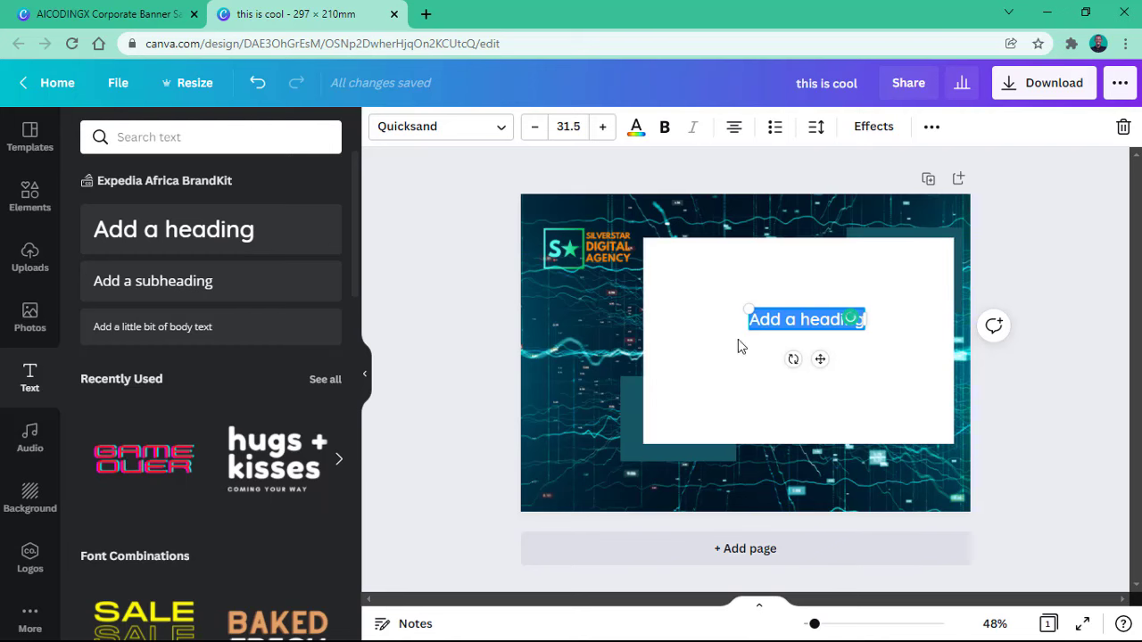
{"action": "left_click", "coordinate": [93, 9]}
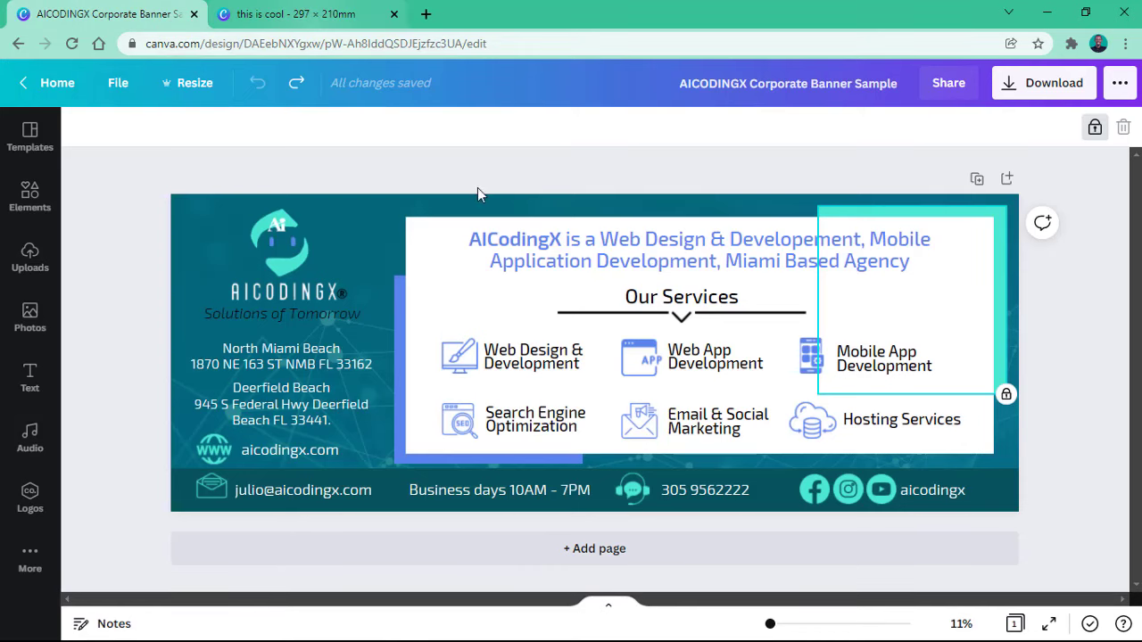
Step: Copy the AICODINGX agency description paragraph and go back to the 'this is cool' flyer
{"action": "left_click", "coordinate": [514, 242]}
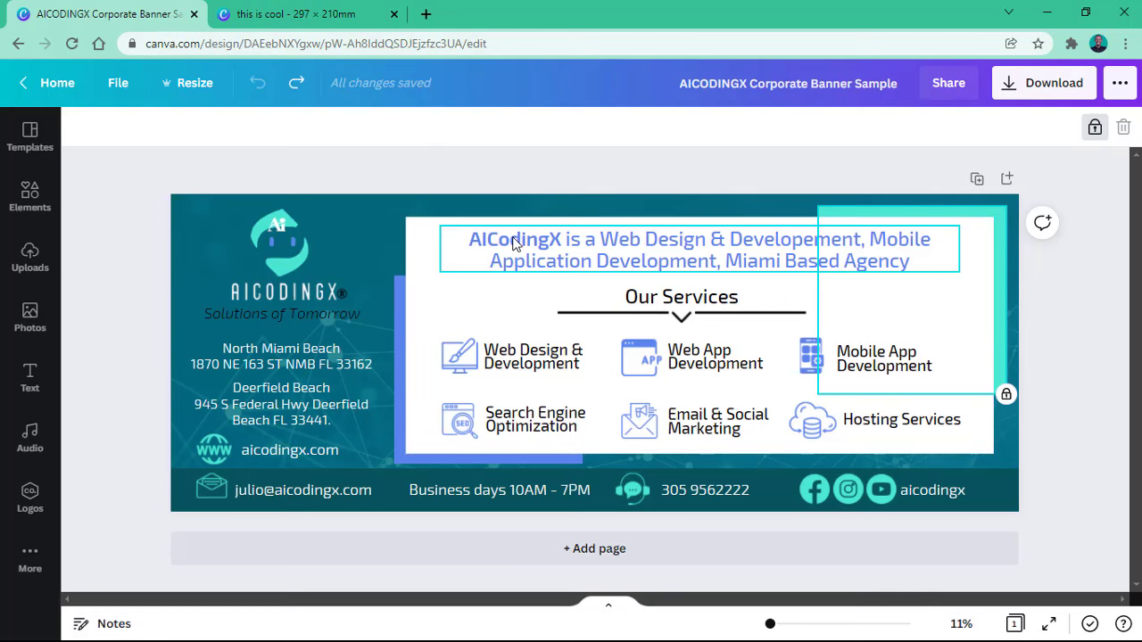
{"action": "double_click", "coordinate": [634, 259]}
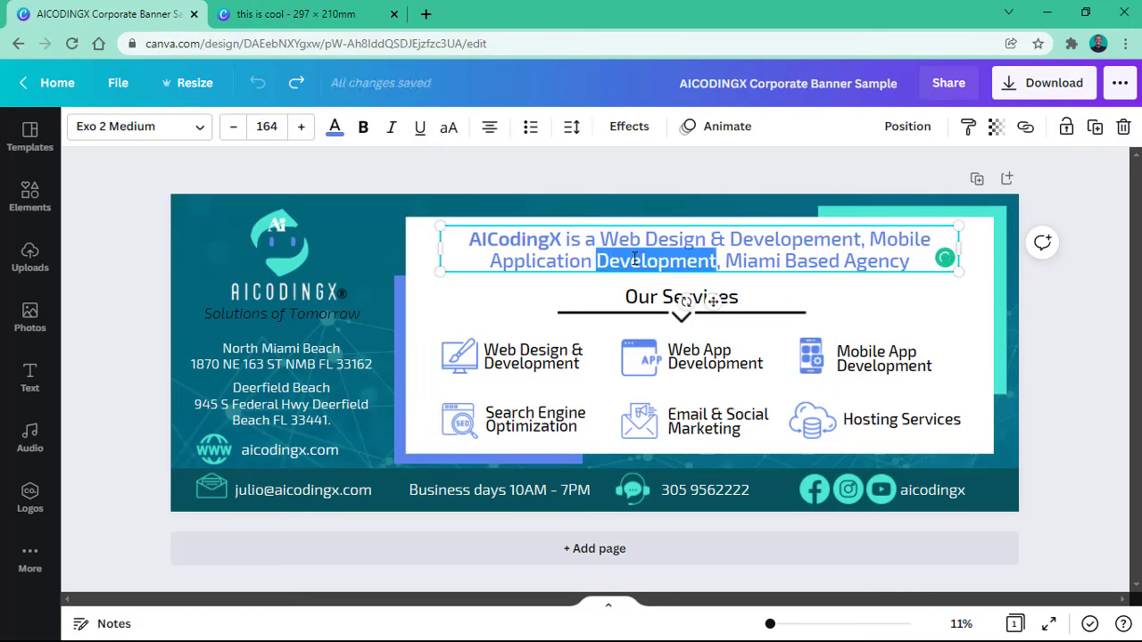
{"action": "triple_click", "coordinate": [634, 259]}
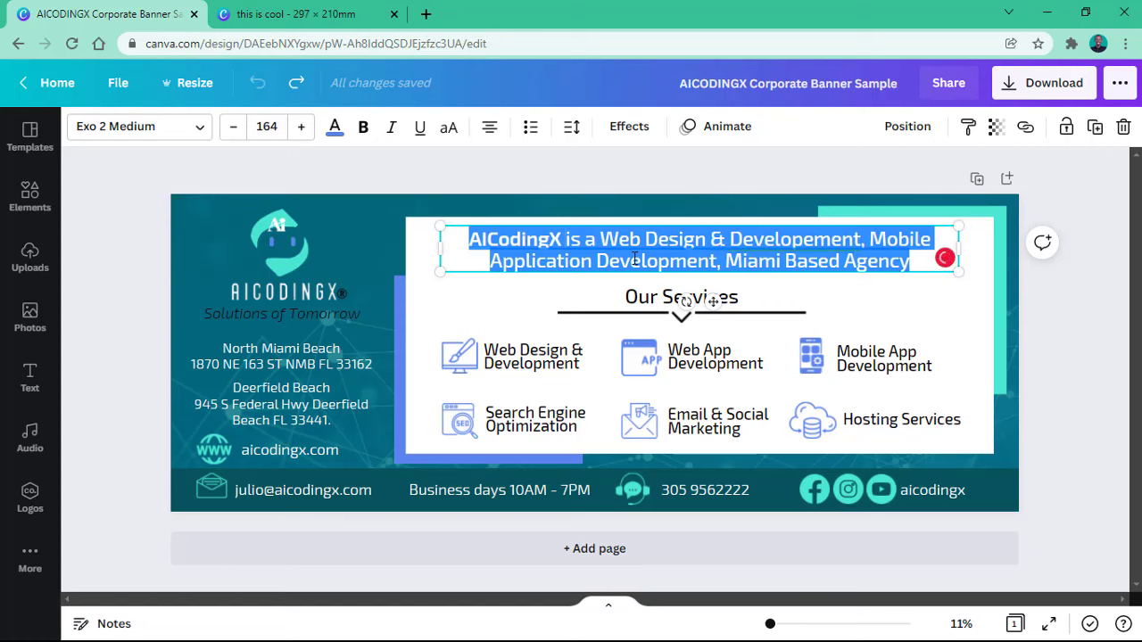
{"action": "right_click", "coordinate": [635, 259]}
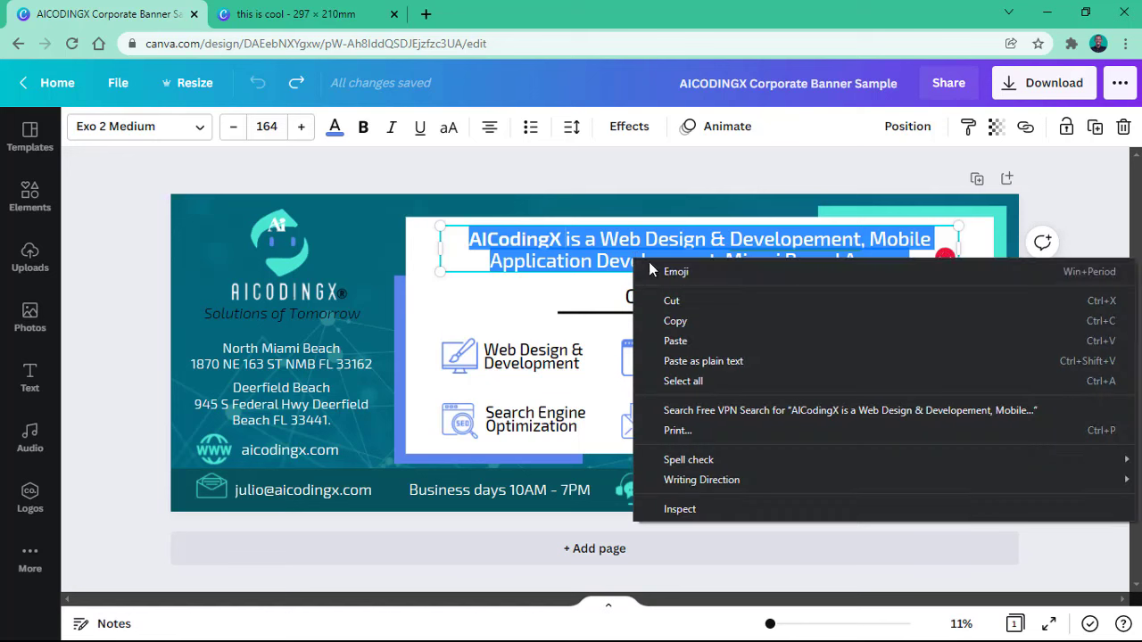
{"action": "left_click", "coordinate": [678, 323]}
{"action": "left_click", "coordinate": [288, 18]}
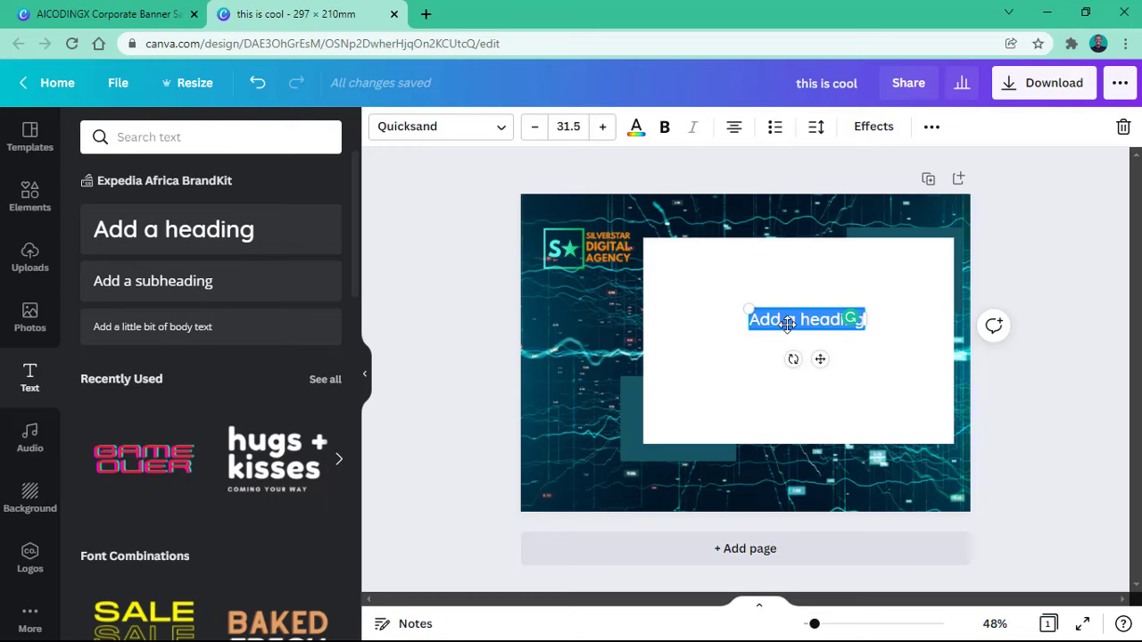
Step: Paste the description over the heading, fix 'Development', and move it to the panel's top edge
{"action": "key", "text": "ctrl+v"}
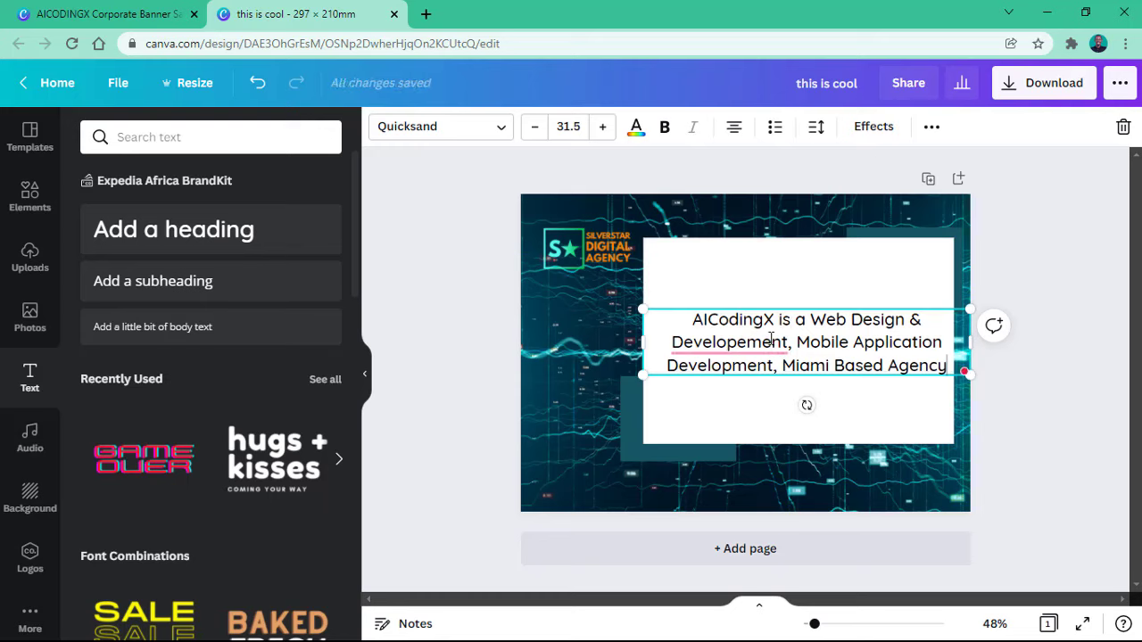
{"action": "mouse_move", "coordinate": [729, 345]}
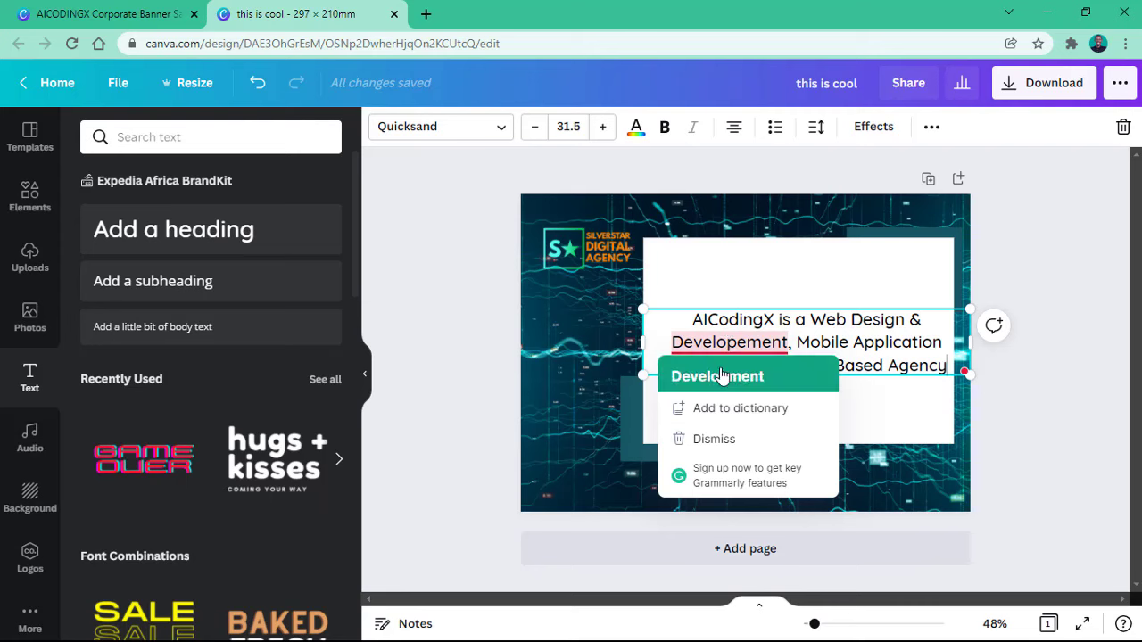
{"action": "left_click", "coordinate": [721, 377]}
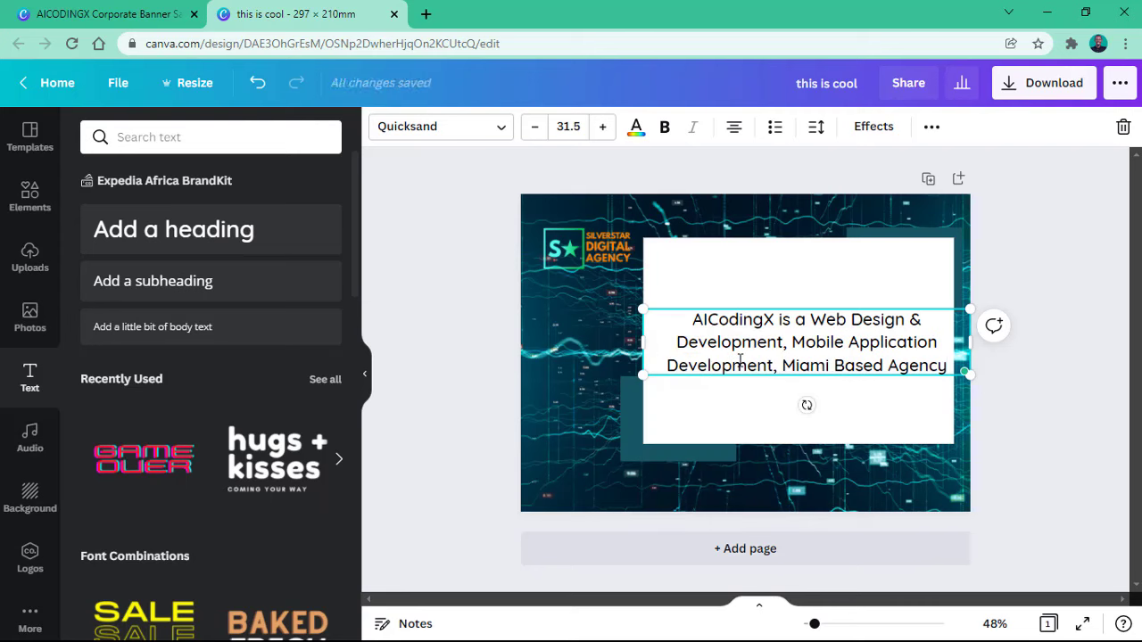
{"action": "left_click", "coordinate": [828, 392]}
{"action": "left_click", "coordinate": [817, 347]}
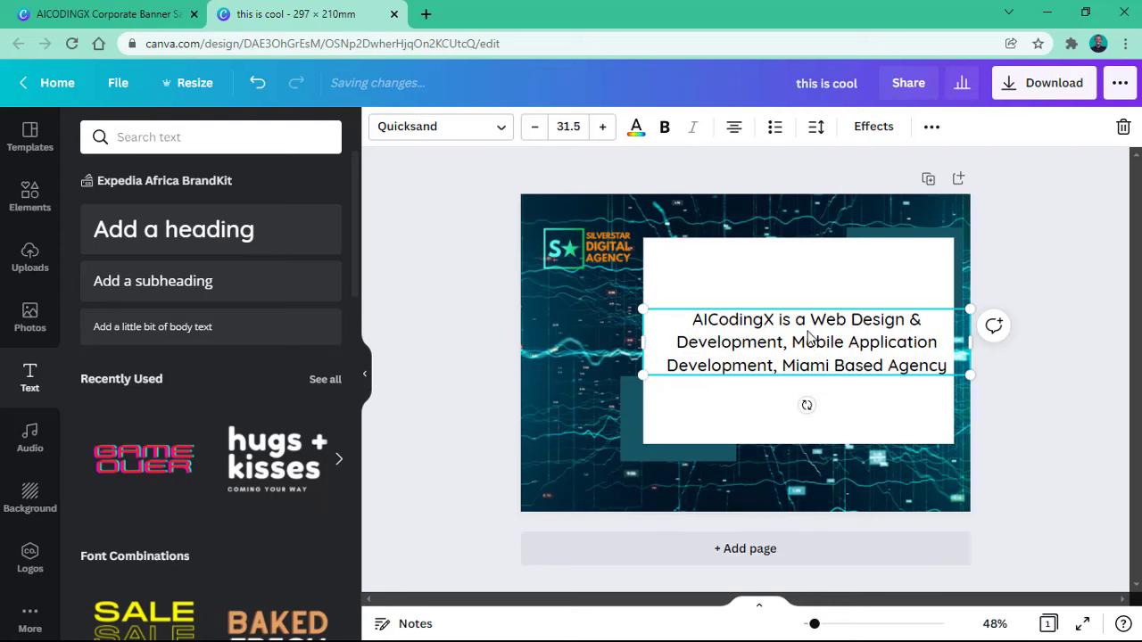
{"action": "left_click_drag", "start_coordinate": [811, 307], "coordinate": [812, 269]}
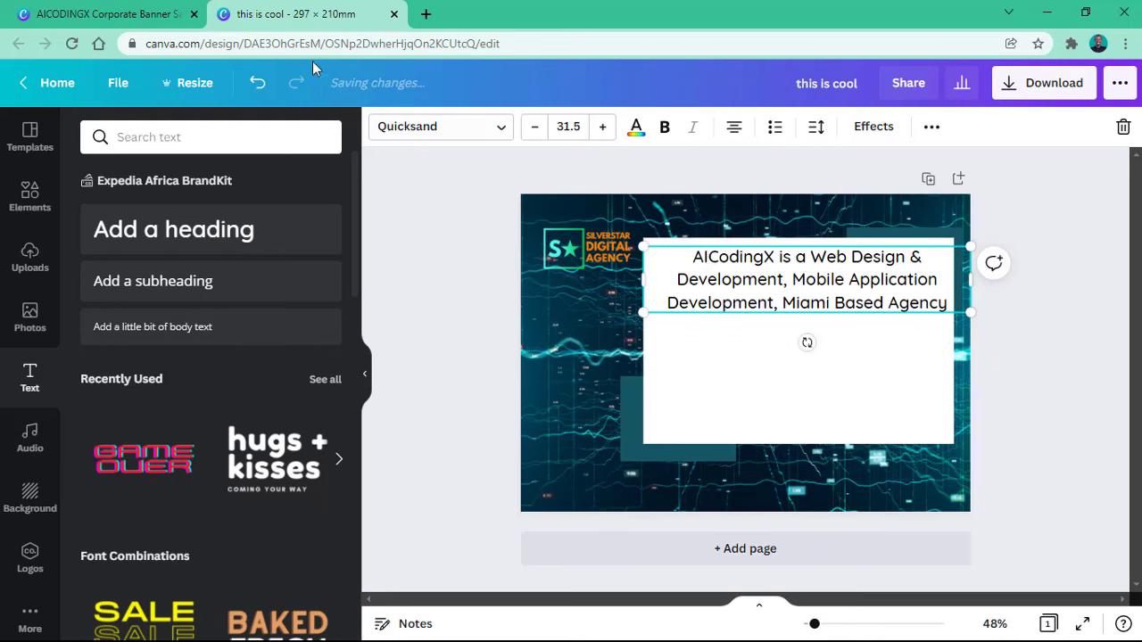
Step: Inspect the AICODINGX sample's web design and SEO service icons, then return to the flyer
{"action": "left_click", "coordinate": [167, 9]}
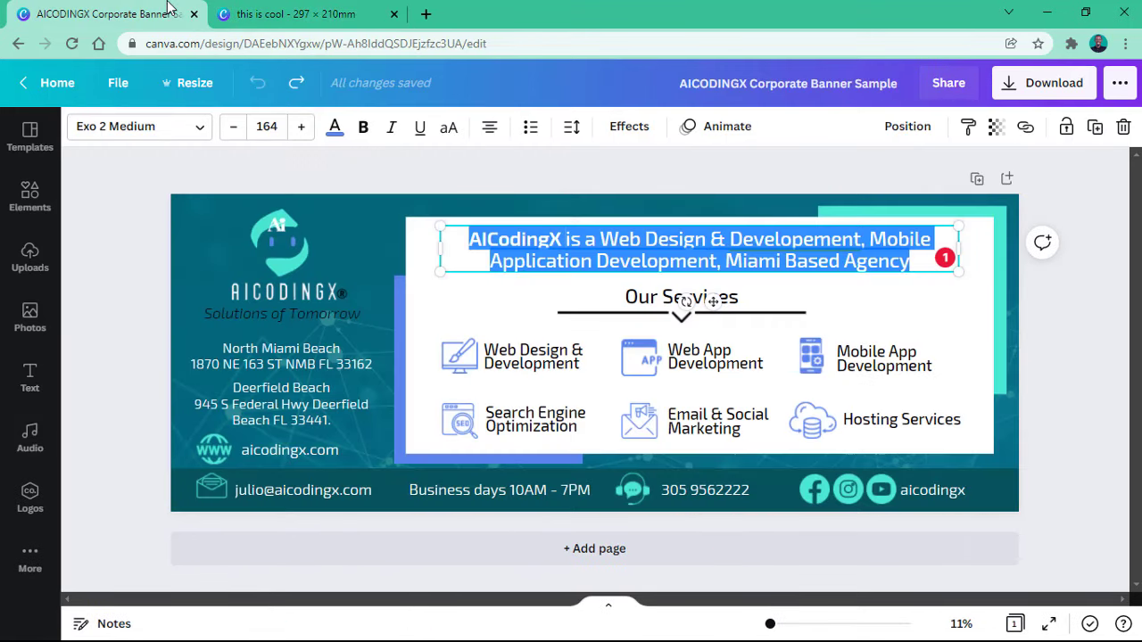
{"action": "left_click", "coordinate": [459, 360]}
{"action": "left_click", "coordinate": [461, 426]}
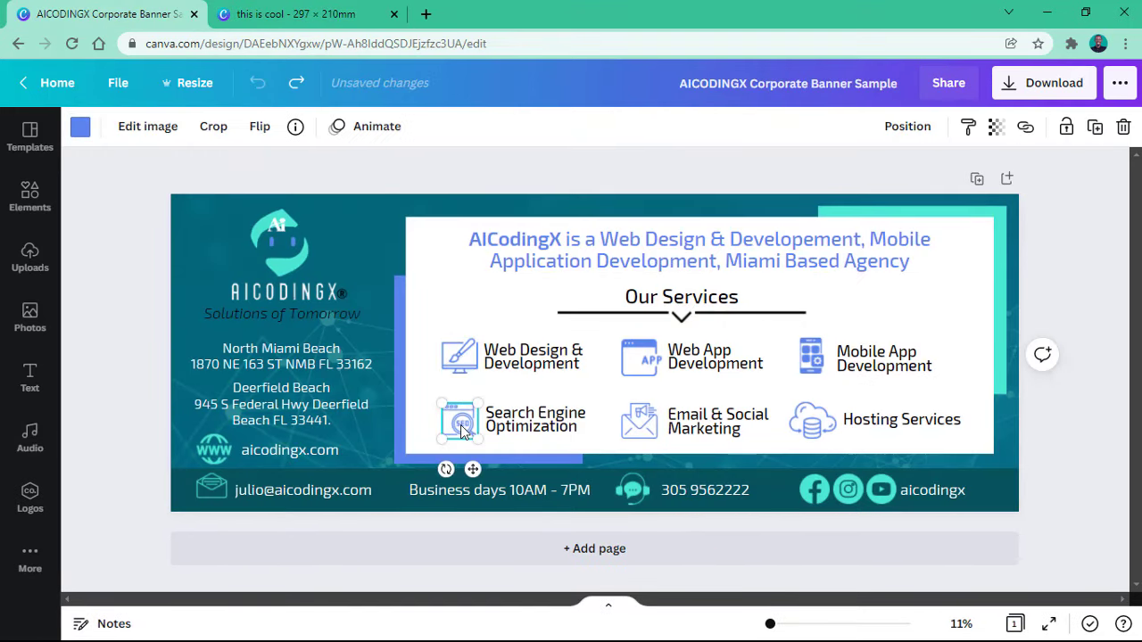
{"action": "left_click", "coordinate": [446, 365]}
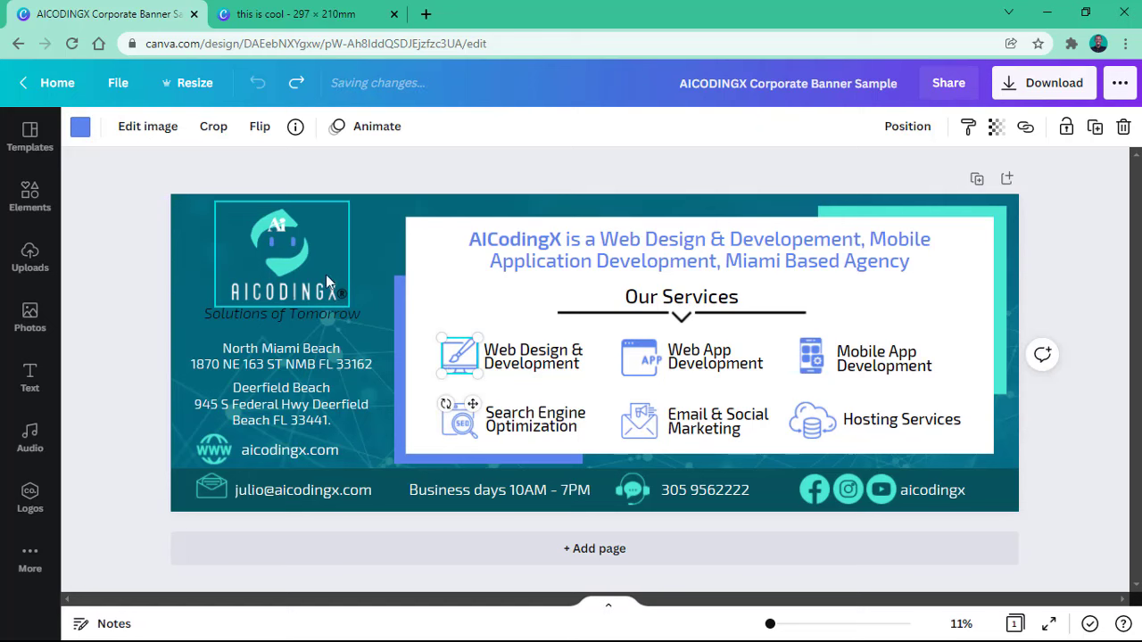
{"action": "left_click", "coordinate": [262, 11]}
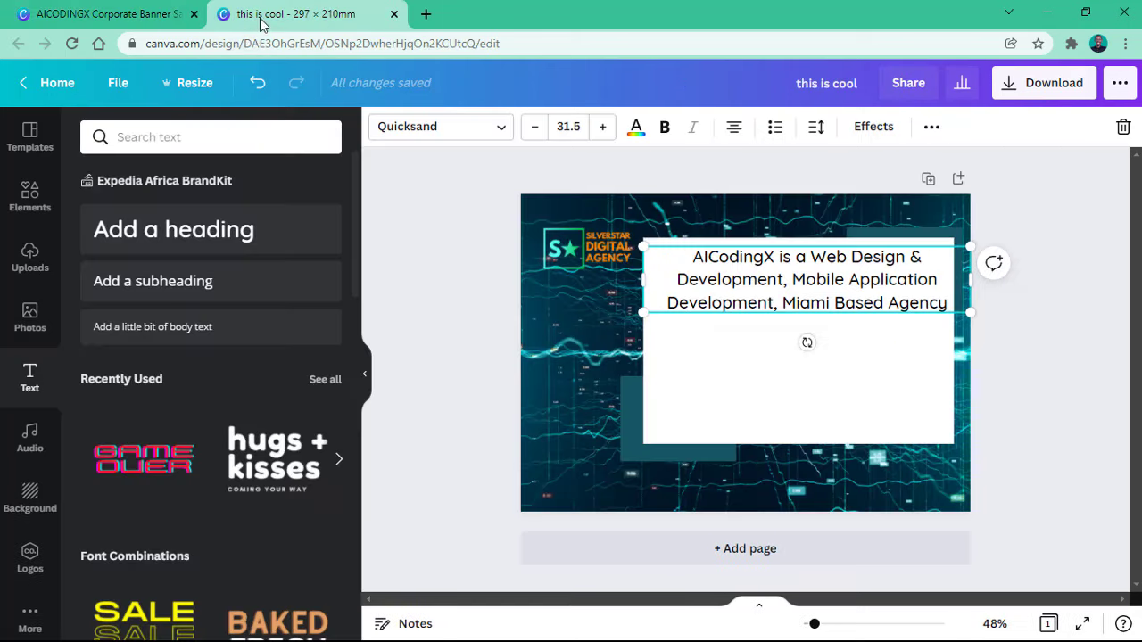
Step: Search Elements for 'web design' and place a 76.5 monitor-and-brush icon below the paragraph
{"action": "left_click", "coordinate": [27, 198]}
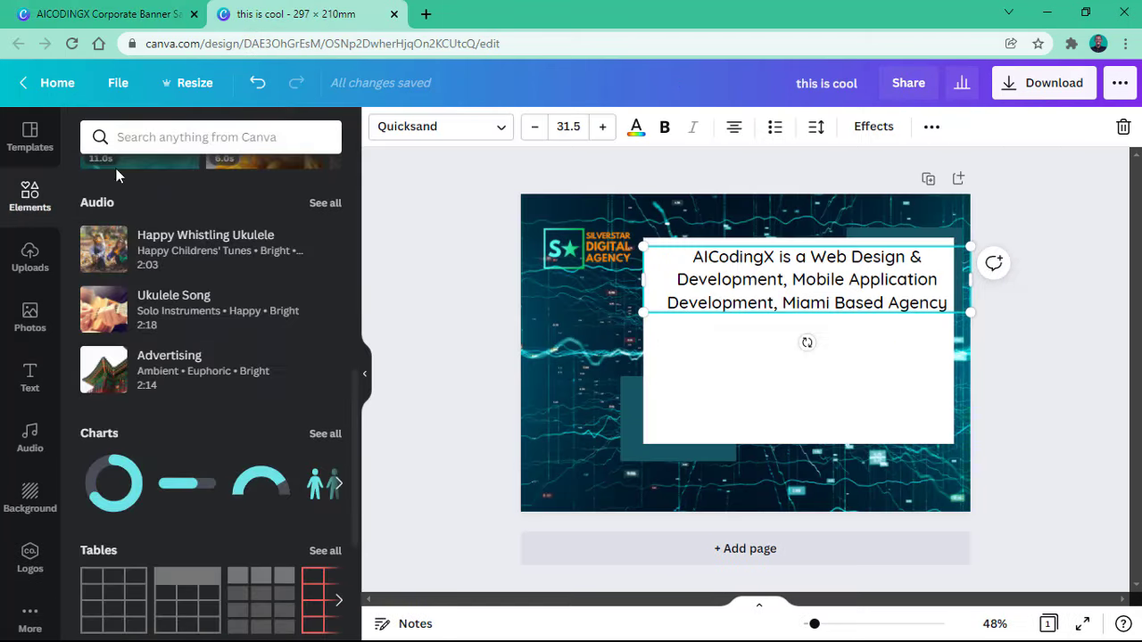
{"action": "left_click", "coordinate": [188, 136]}
{"action": "type", "text": "web design"}
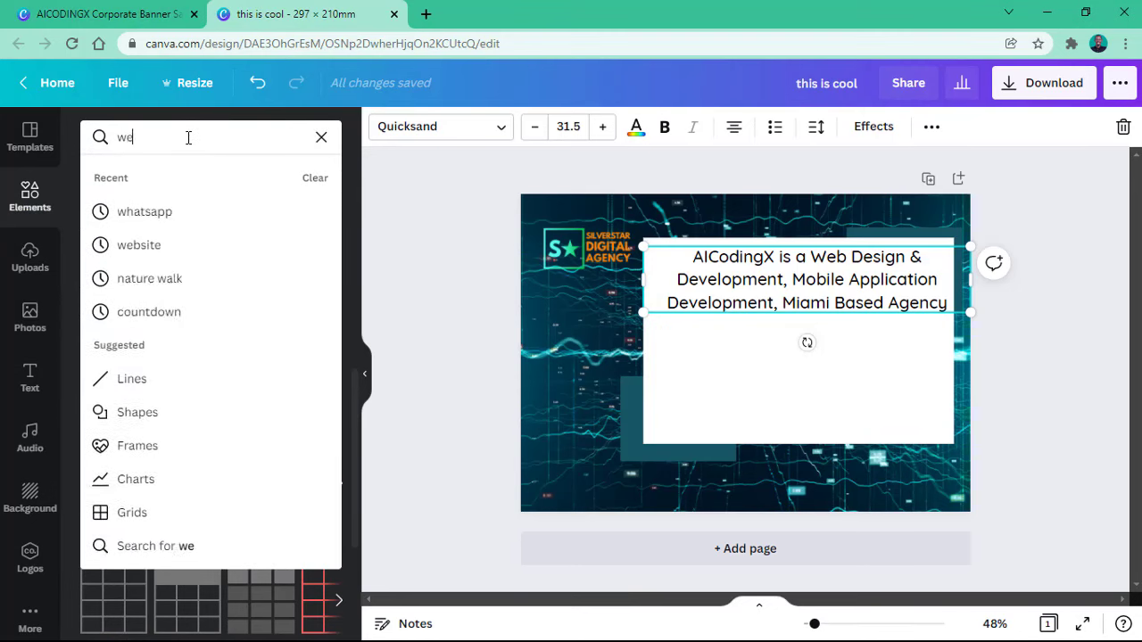
{"action": "key", "text": "Return"}
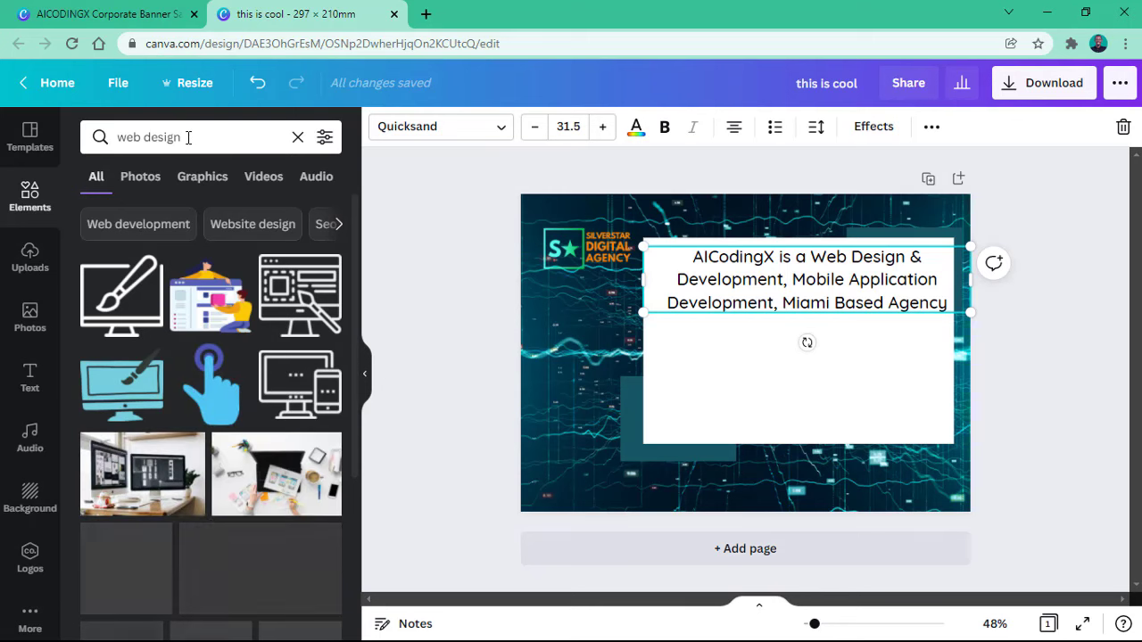
{"action": "mouse_move", "coordinate": [219, 315]}
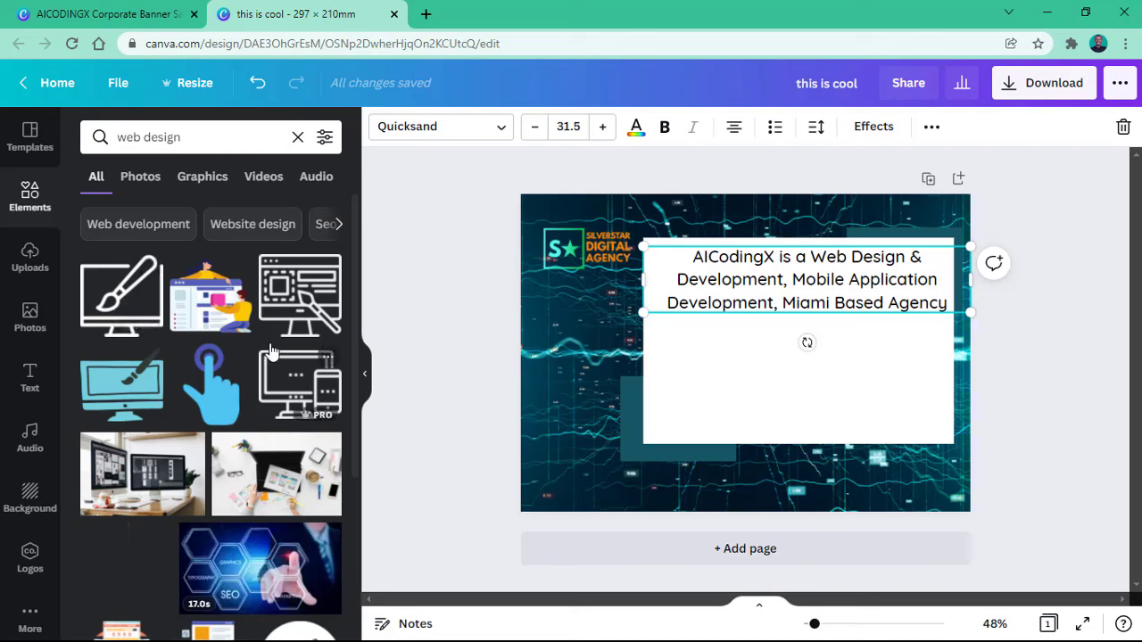
{"action": "left_click_drag", "start_coordinate": [126, 312], "coordinate": [142, 315]}
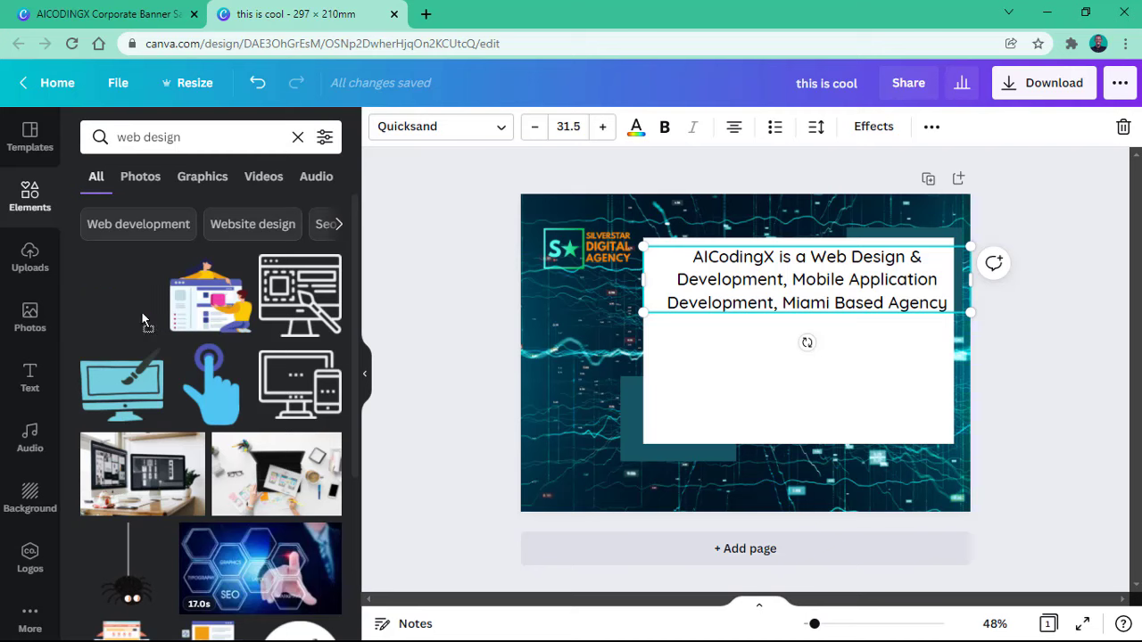
{"action": "left_click_drag", "start_coordinate": [435, 362], "coordinate": [722, 379]}
{"action": "left_click_drag", "start_coordinate": [781, 427], "coordinate": [683, 344]}
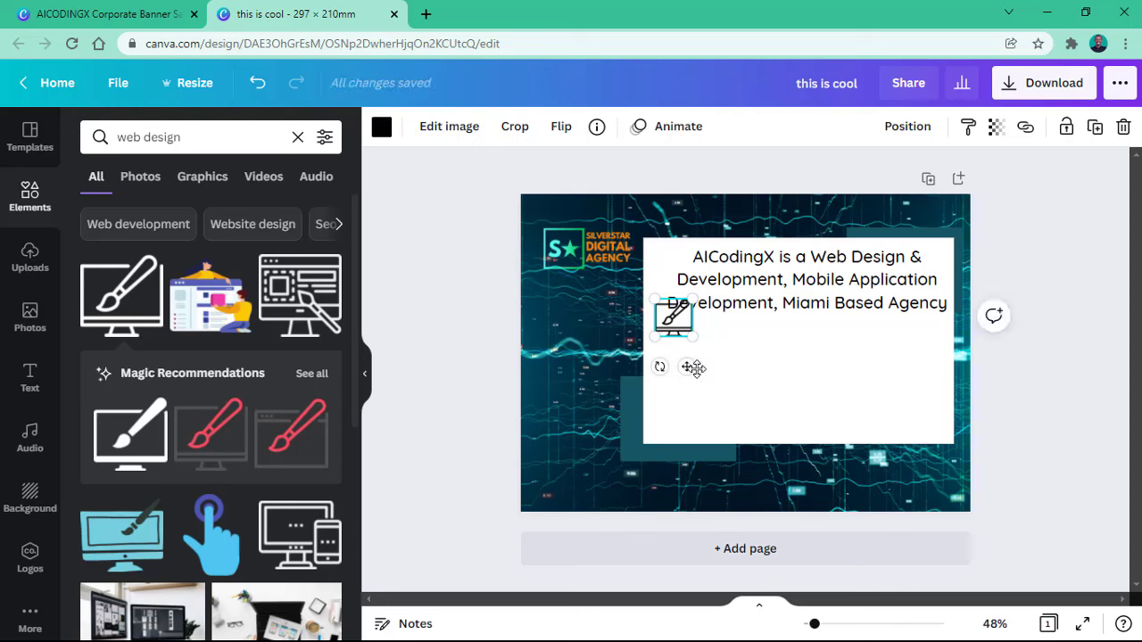
{"action": "mouse_move", "coordinate": [688, 381]}
{"action": "left_mouse_down"}
{"action": "mouse_move", "coordinate": [683, 395]}
{"action": "mouse_move", "coordinate": [696, 401]}
{"action": "left_mouse_up"}
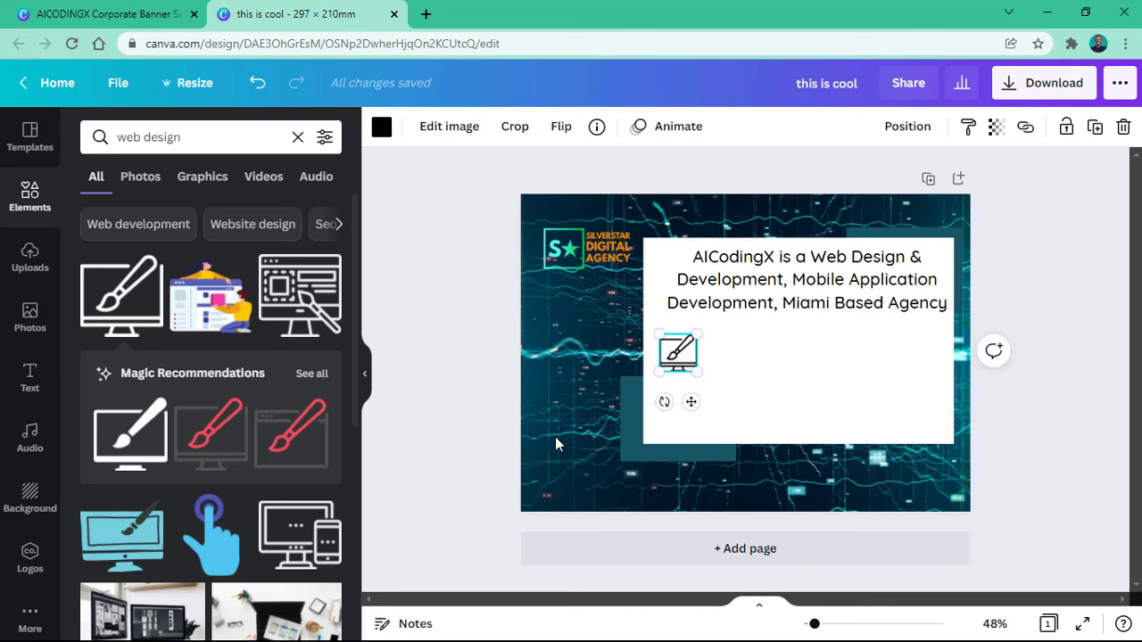
Step: Search 'email marketing' and place a shrunken envelope icon to the right of the monitor icon
{"action": "triple_click", "coordinate": [204, 136]}
{"action": "type", "text": "s"}
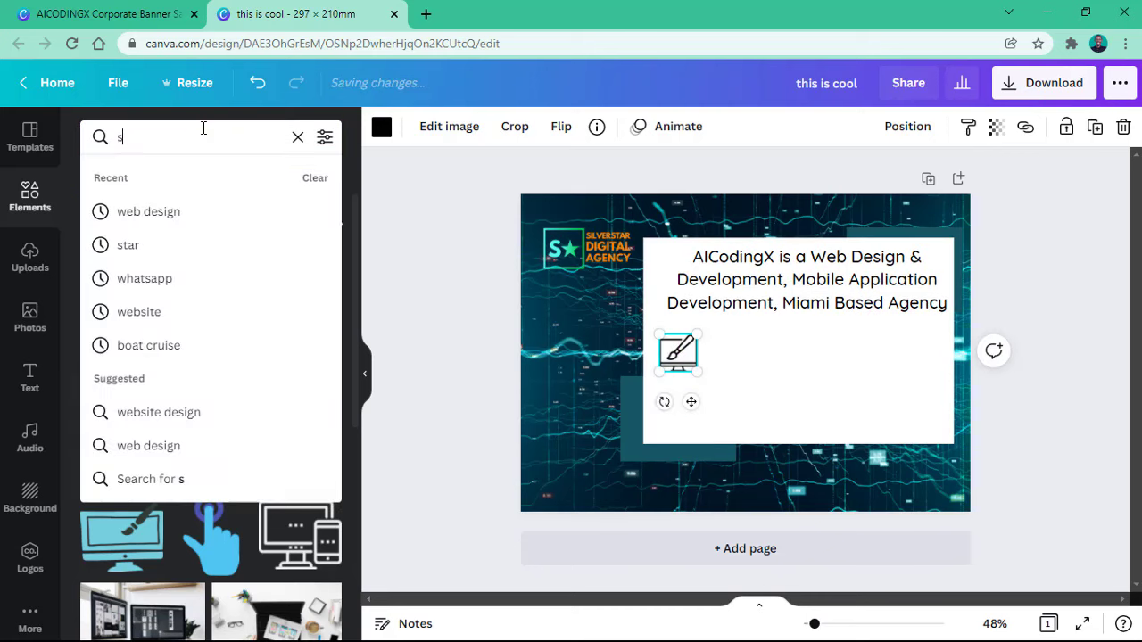
{"action": "key", "text": "BackSpace"}
{"action": "type", "text": "email mark"}
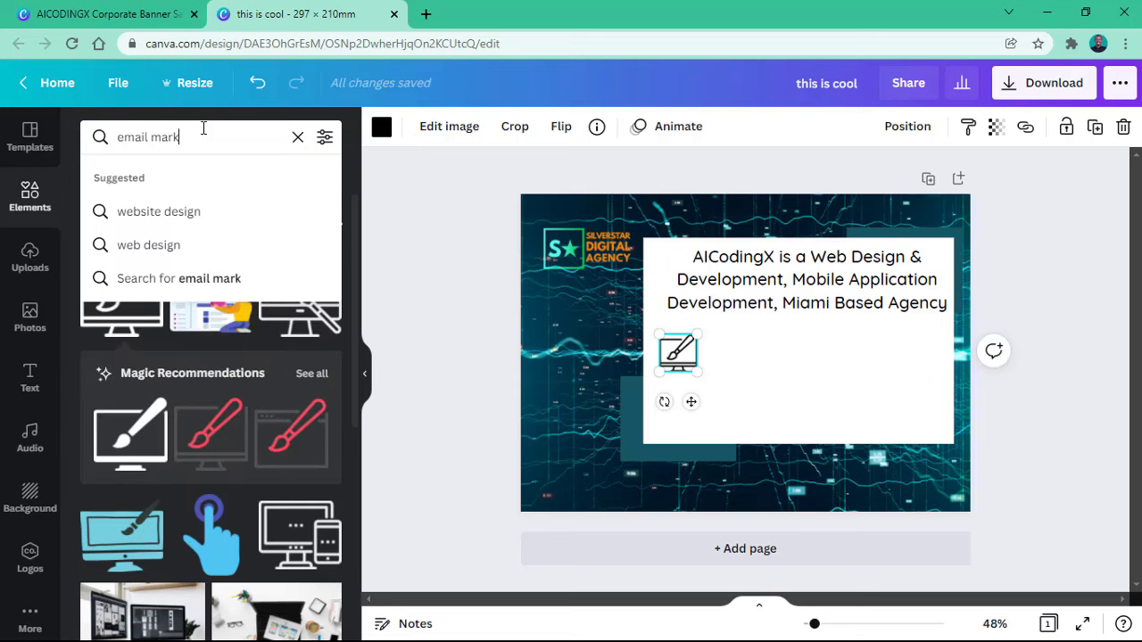
{"action": "type", "text": "eting"}
{"action": "key", "text": "Return"}
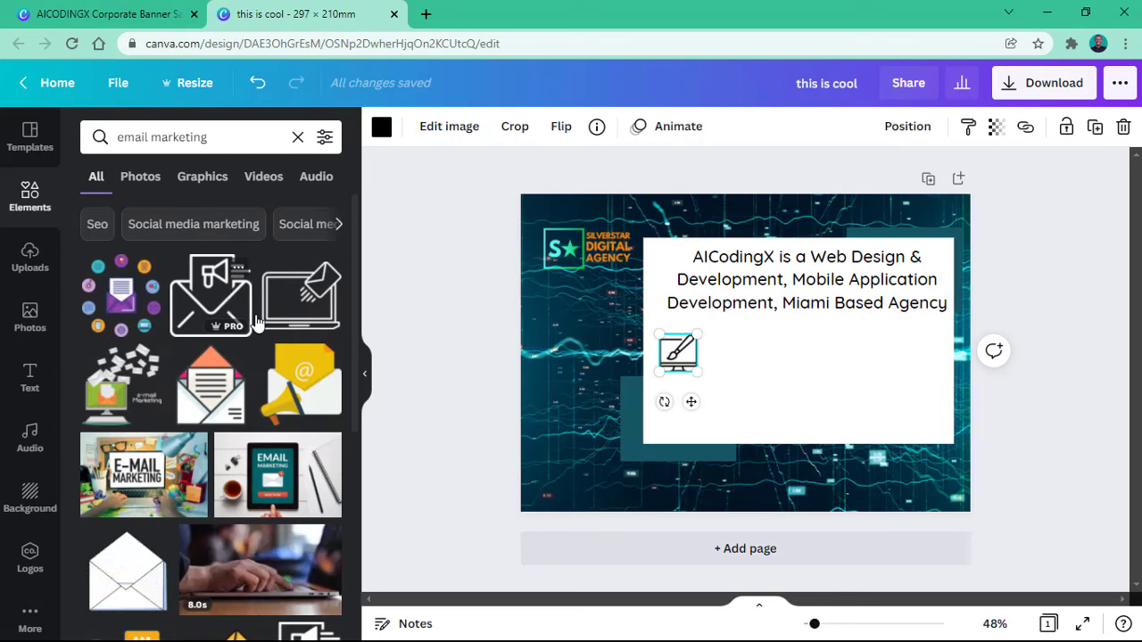
{"action": "left_click_drag", "start_coordinate": [257, 321], "coordinate": [763, 295]}
{"action": "left_click_drag", "start_coordinate": [848, 250], "coordinate": [778, 350]}
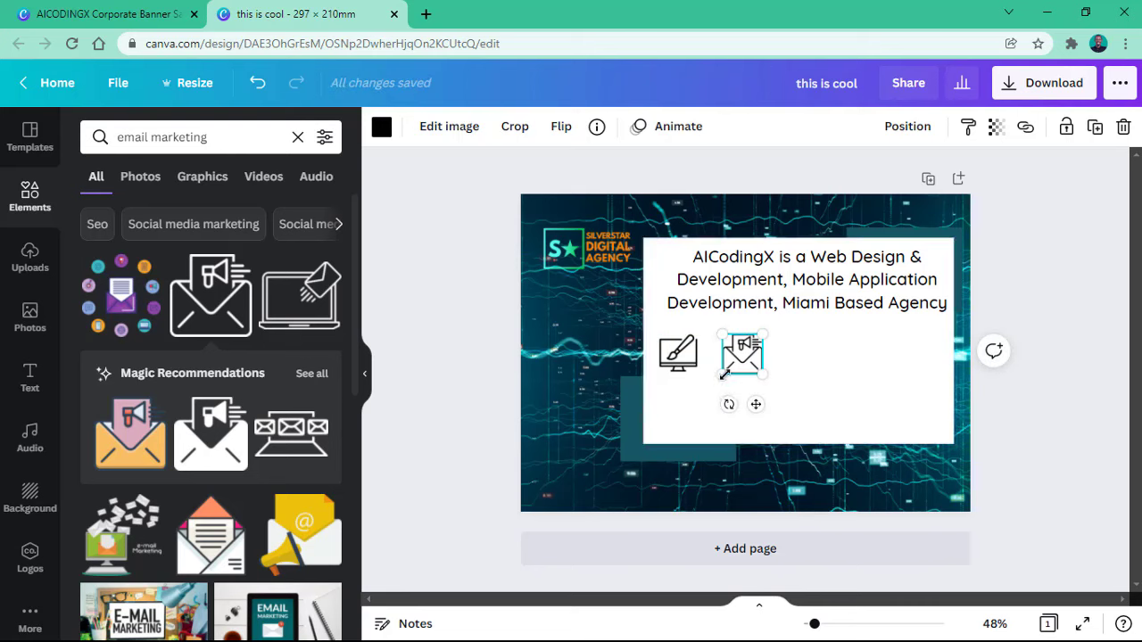
{"action": "left_click_drag", "start_coordinate": [722, 375], "coordinate": [788, 398]}
{"action": "left_click_drag", "start_coordinate": [820, 397], "coordinate": [835, 403]}
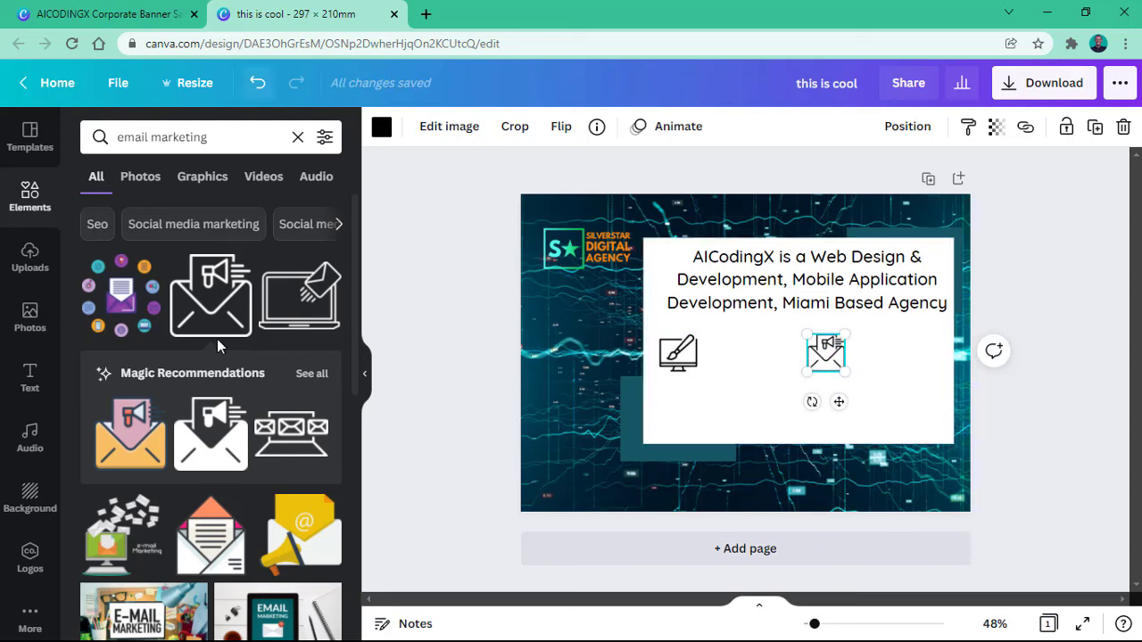
Step: Search 'search engine optimization' and place a small SEO magnifier icon under the web design icon
{"action": "left_click", "coordinate": [153, 147]}
{"action": "triple_click", "coordinate": [154, 143]}
{"action": "type", "text": "se"}
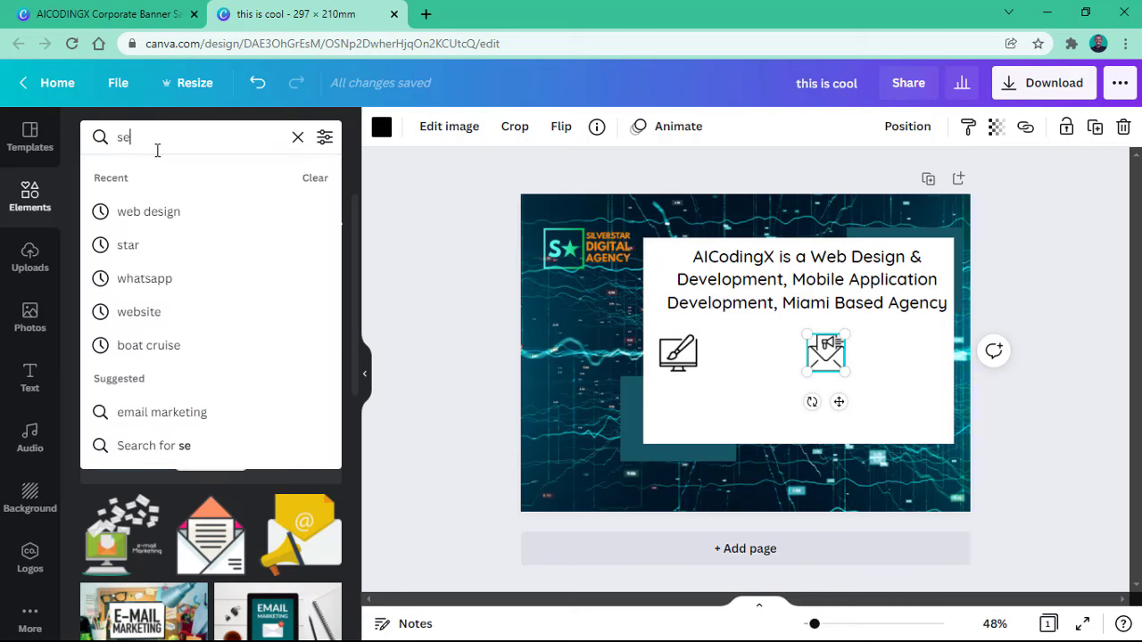
{"action": "type", "text": "arch engine"}
{"action": "key", "text": "Return"}
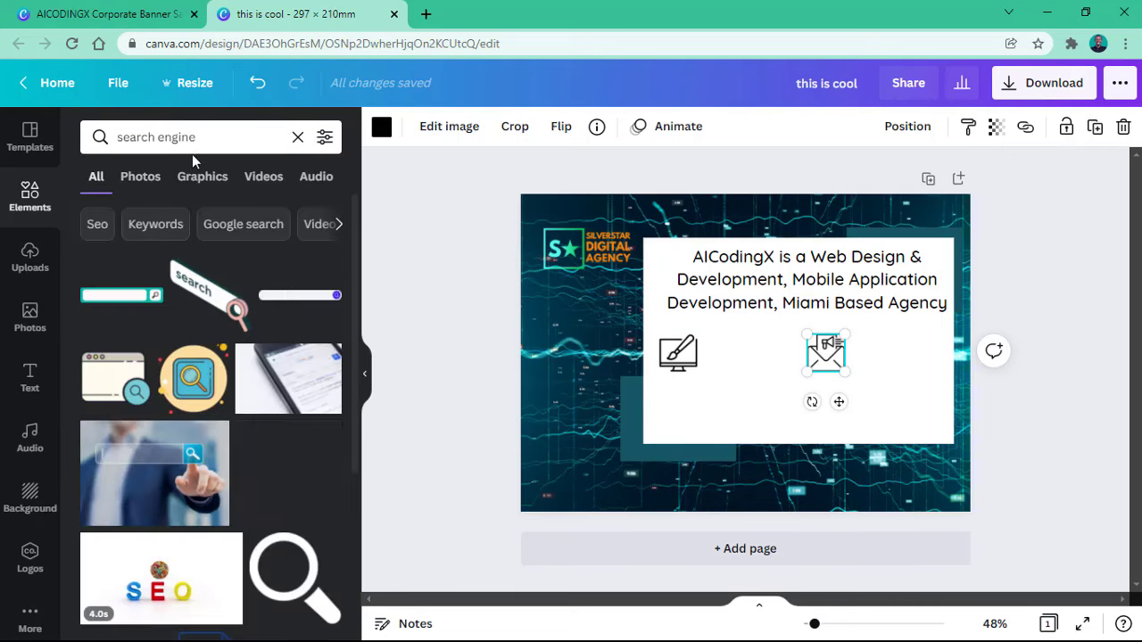
{"action": "left_click", "coordinate": [192, 137]}
{"action": "type", "text": "optimization"}
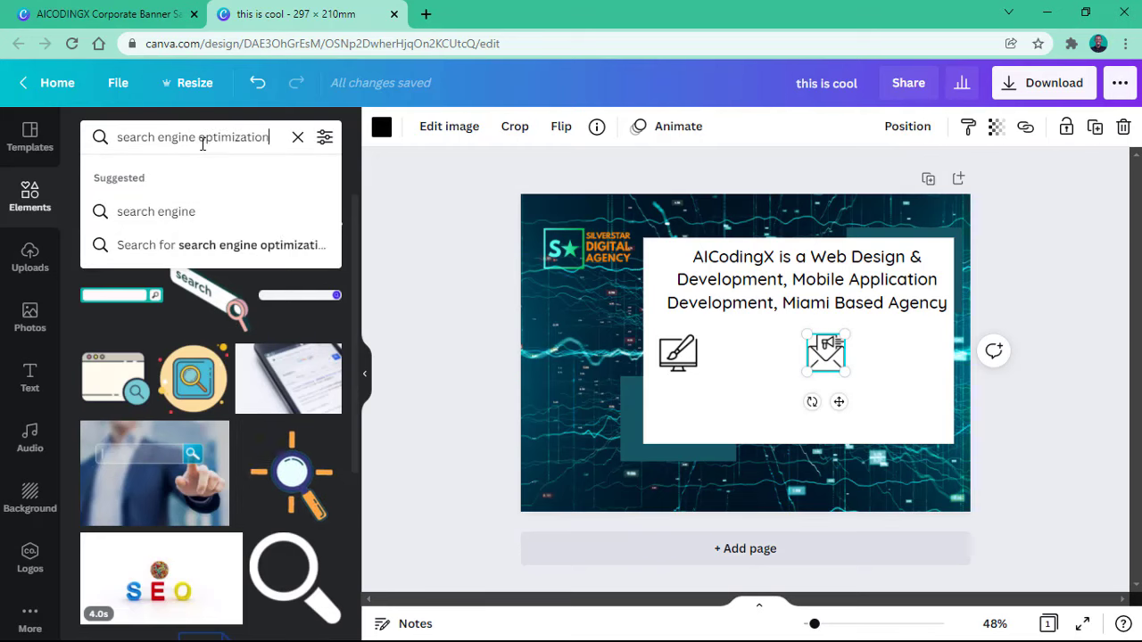
{"action": "key", "text": "Return"}
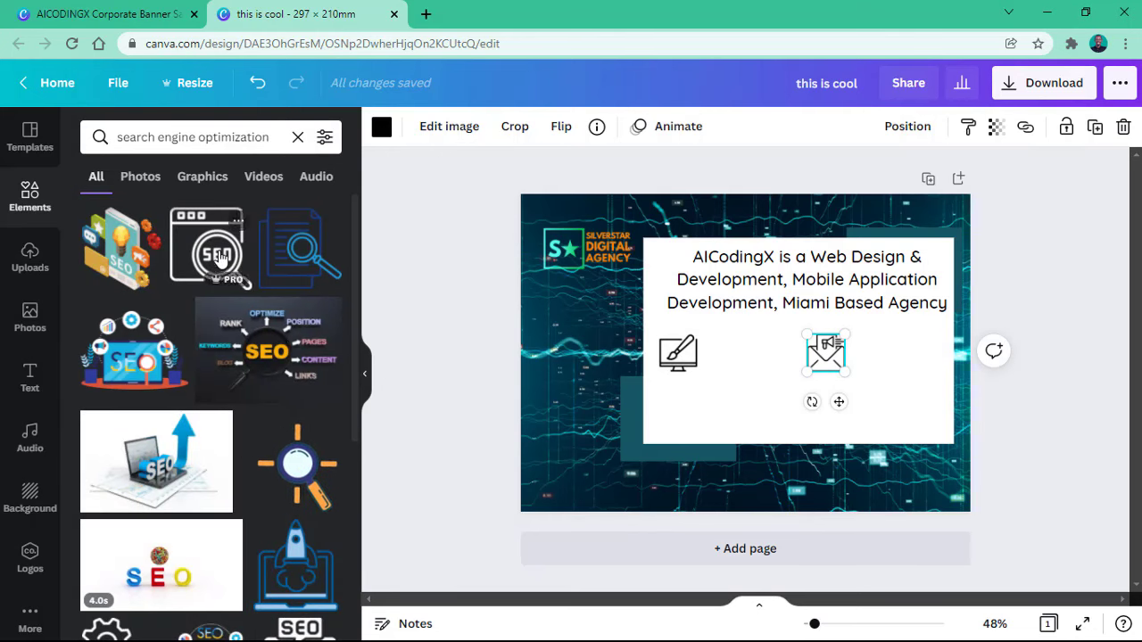
{"action": "left_click", "coordinate": [221, 138]}
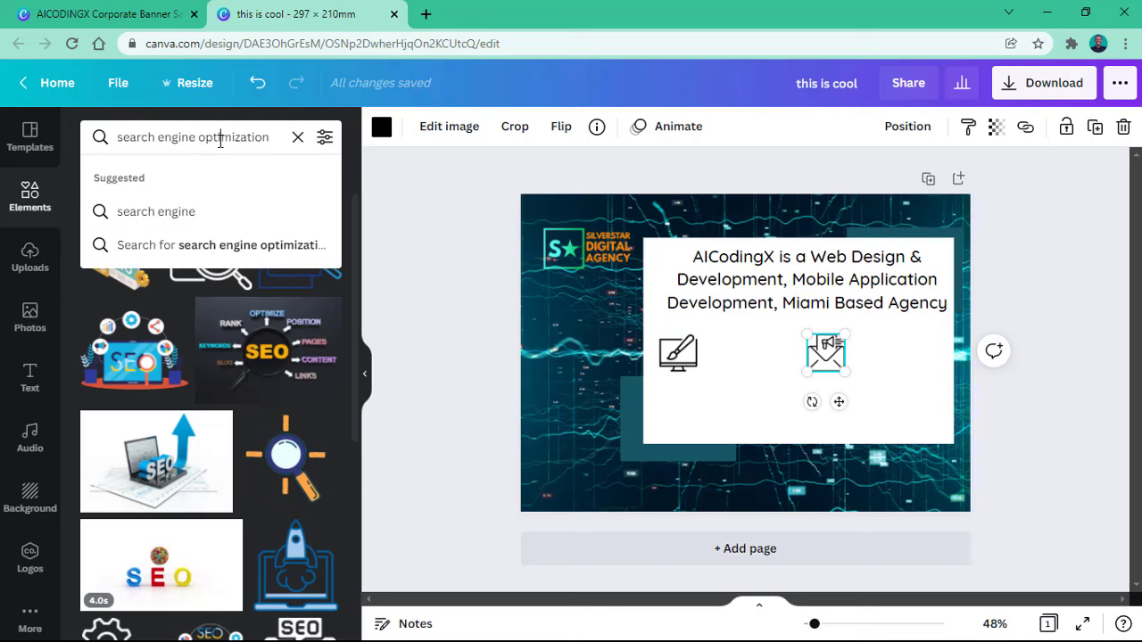
{"action": "left_click", "coordinate": [270, 136]}
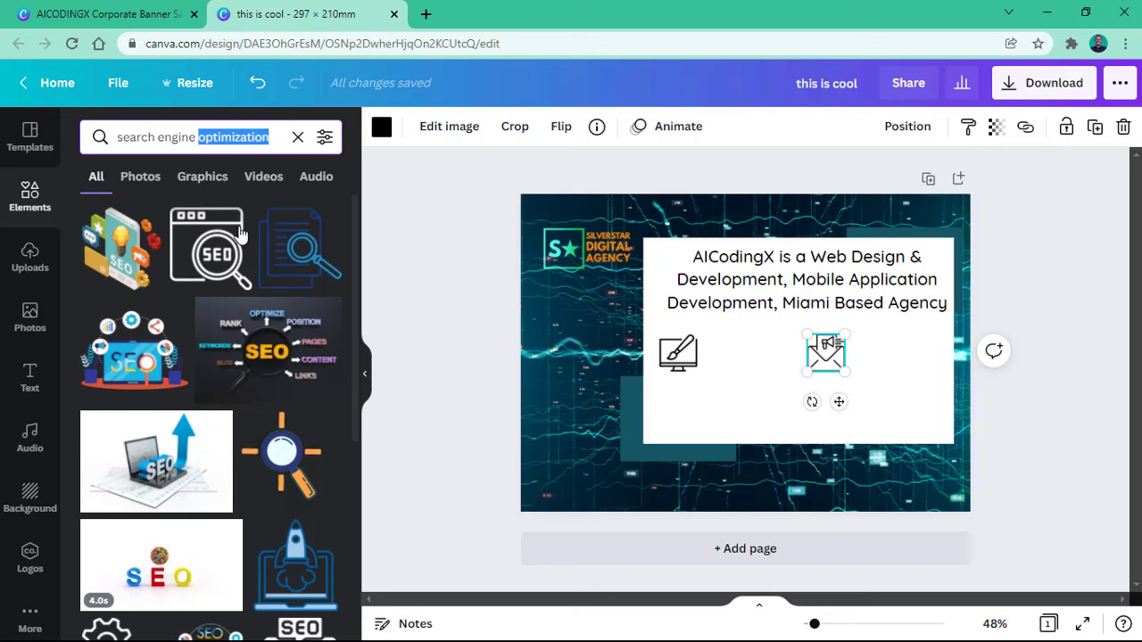
{"action": "left_click_drag", "start_coordinate": [239, 234], "coordinate": [717, 411]}
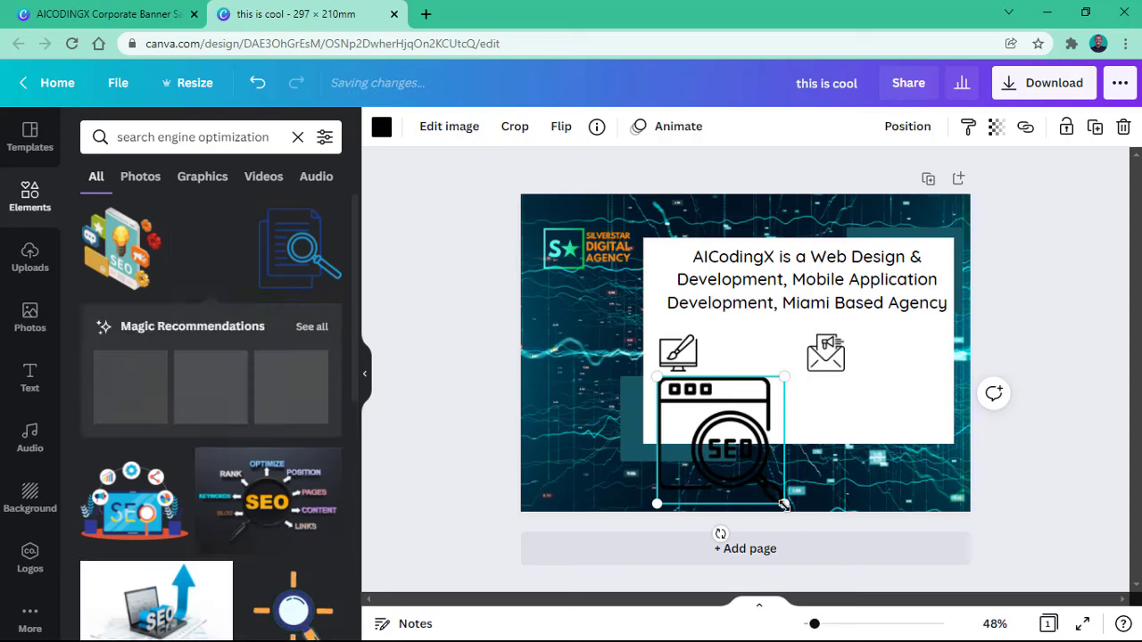
{"action": "left_click_drag", "start_coordinate": [784, 505], "coordinate": [709, 413]}
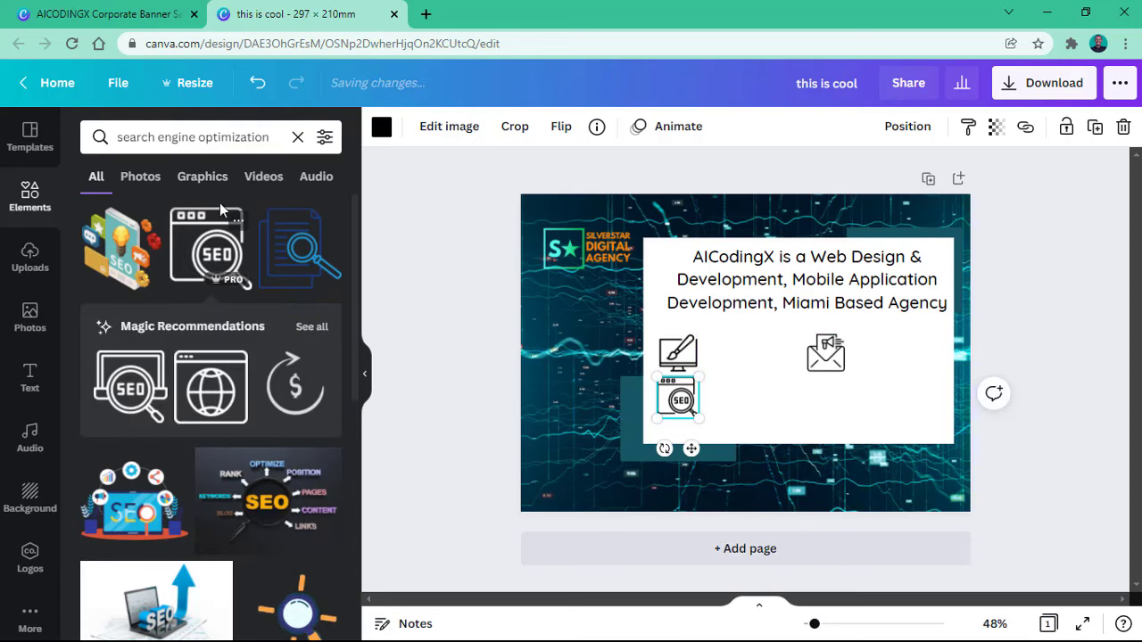
Step: Search 'hosting' and place a small cloud-database icon below the envelope icon
{"action": "triple_click", "coordinate": [199, 137]}
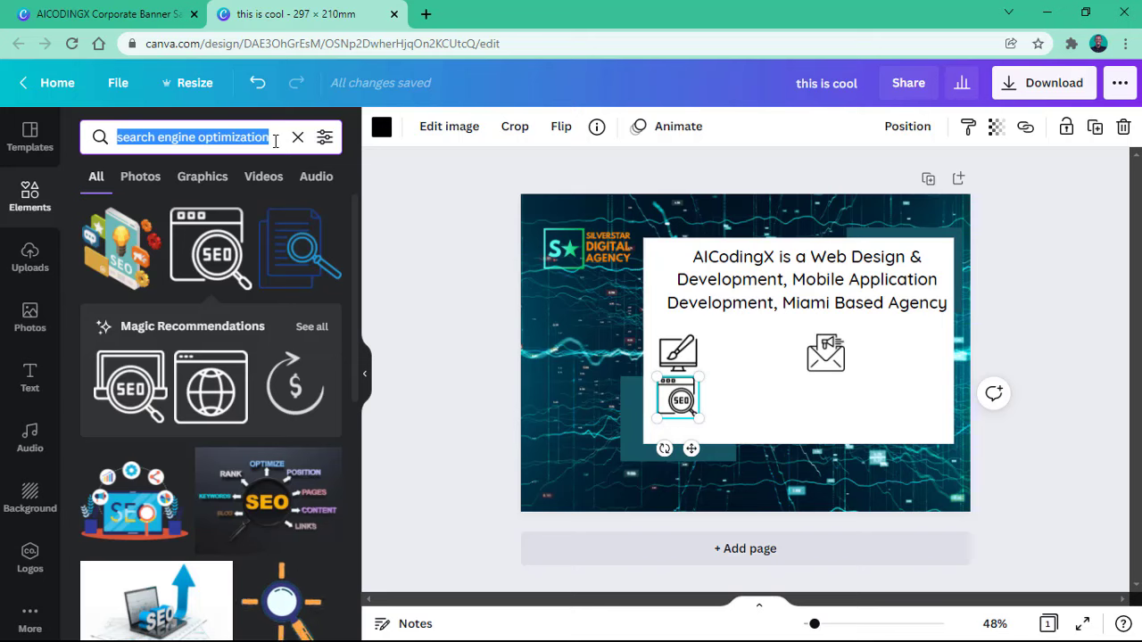
{"action": "type", "text": "hosting"}
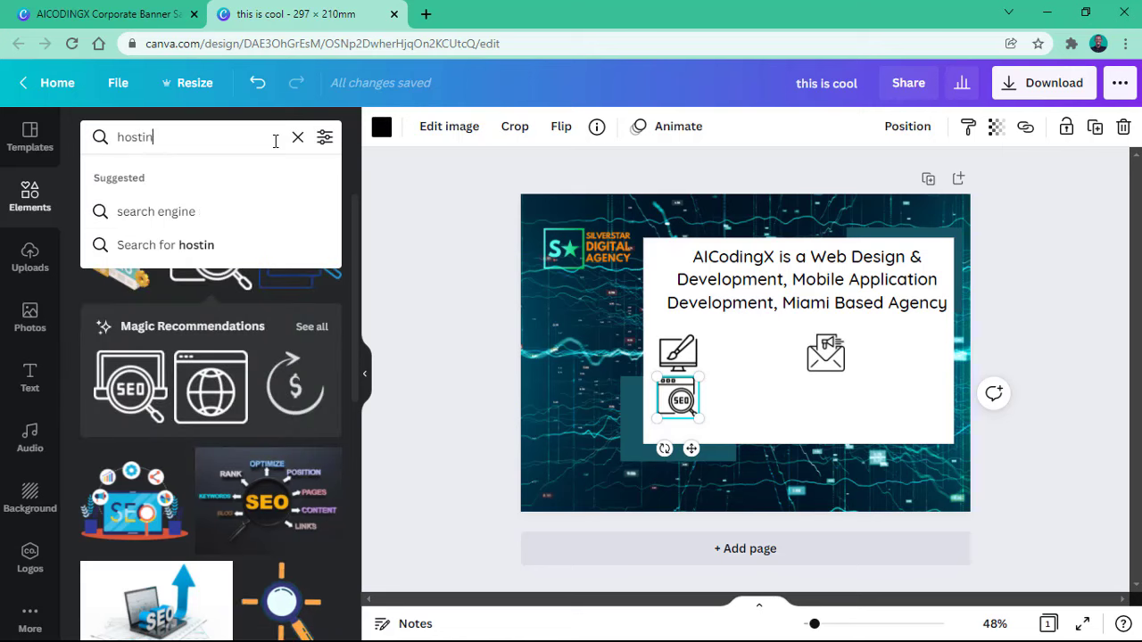
{"action": "key", "text": "Return"}
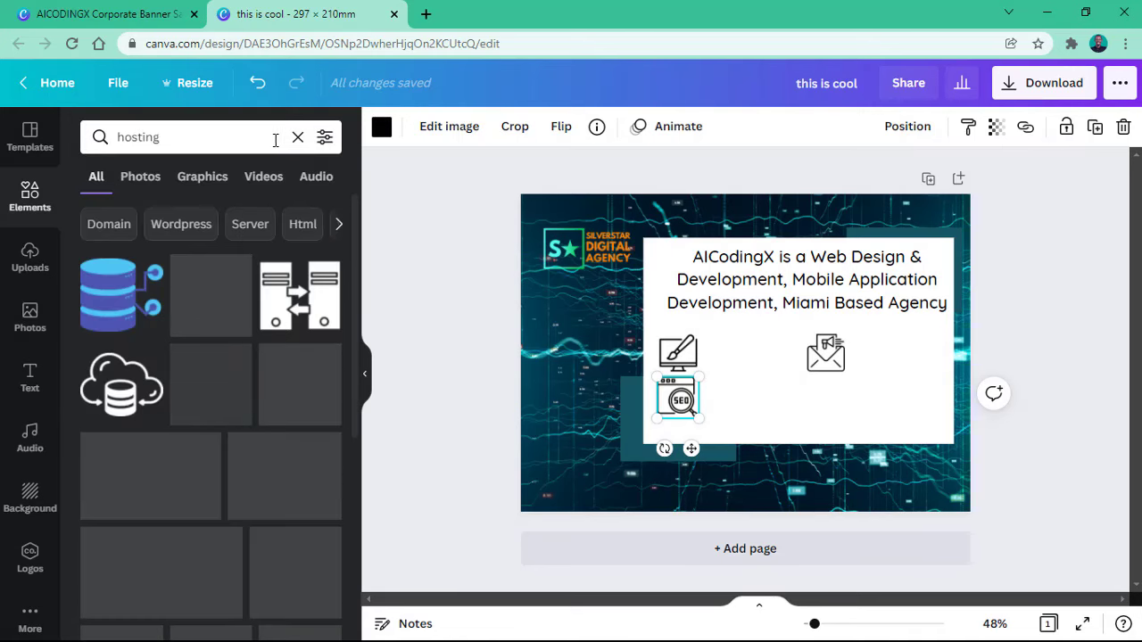
{"action": "left_click_drag", "start_coordinate": [187, 279], "coordinate": [874, 427]}
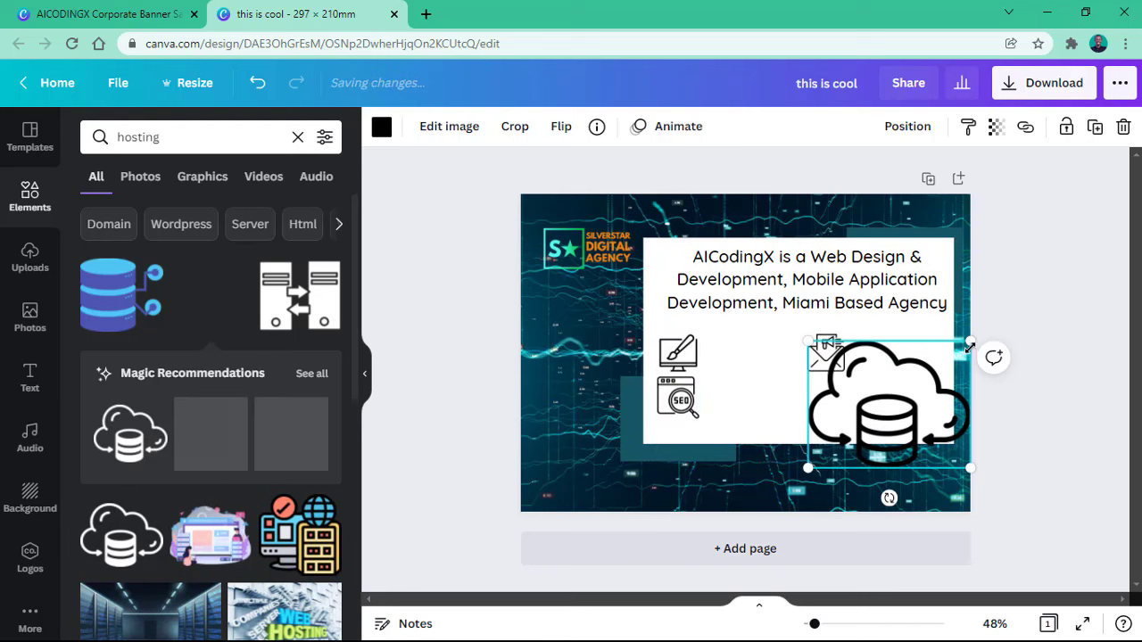
{"action": "left_click_drag", "start_coordinate": [970, 345], "coordinate": [894, 338]}
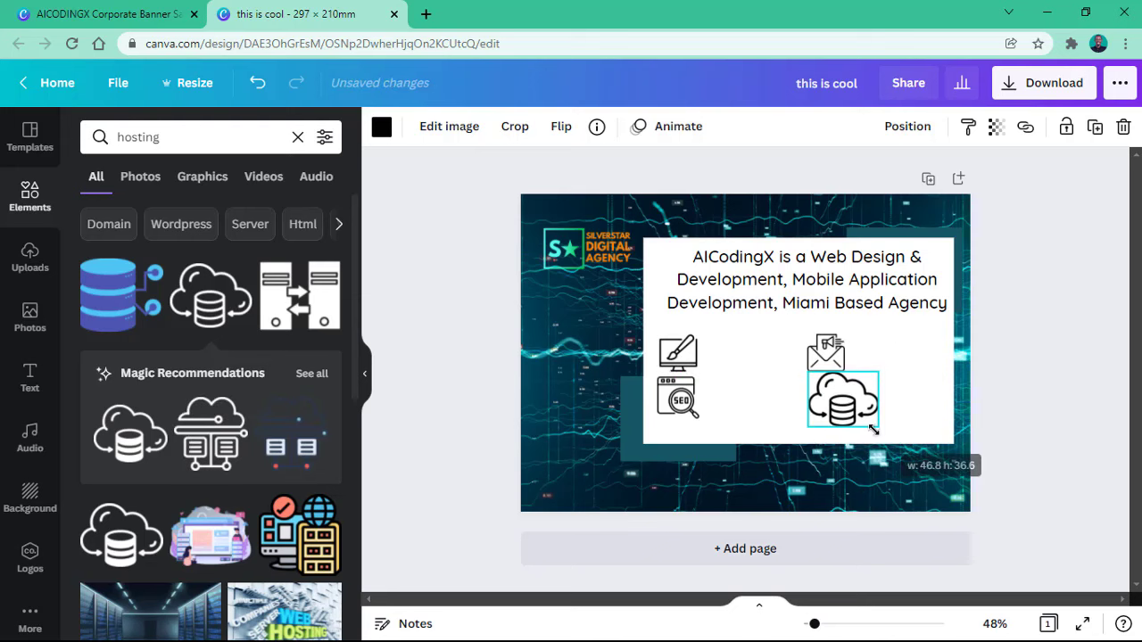
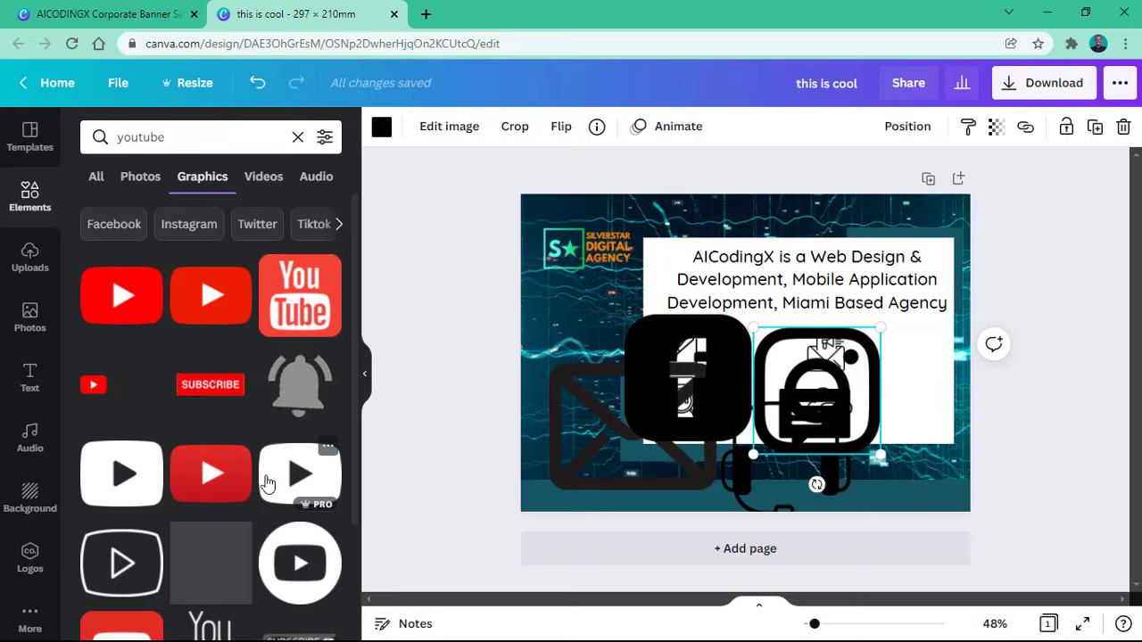
Step: Browse the 'youtube' Photos, Videos and Audio results, then return to the YouTube graphics
{"action": "scroll", "coordinate": [256, 470], "scroll_direction": "down", "scroll_amount": 5}
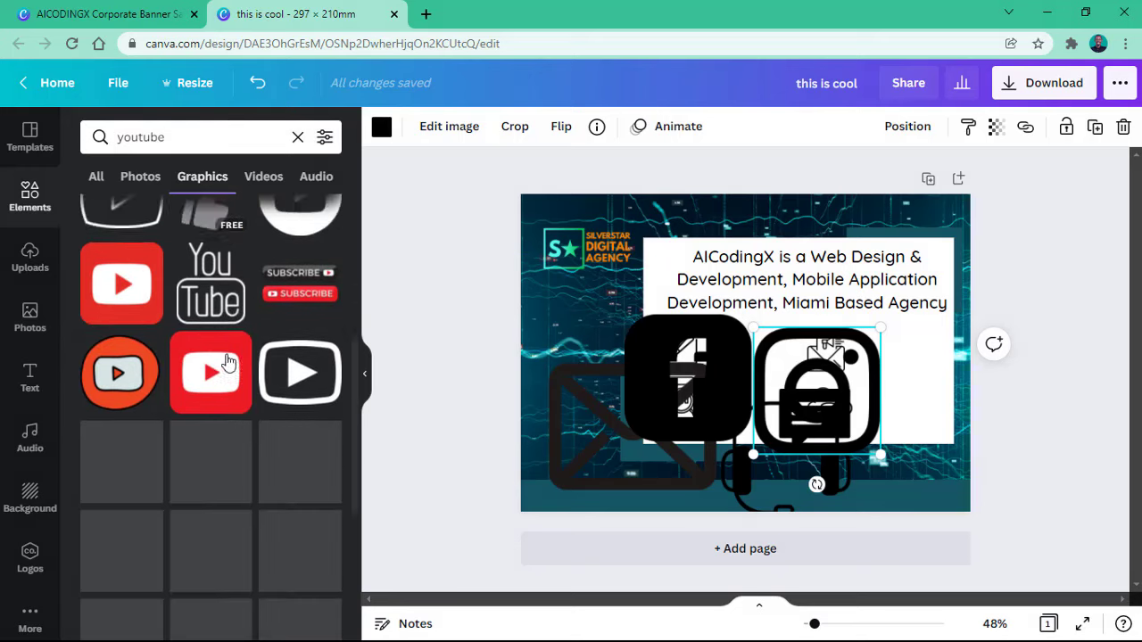
{"action": "scroll", "coordinate": [253, 320], "scroll_direction": "up", "scroll_amount": 5}
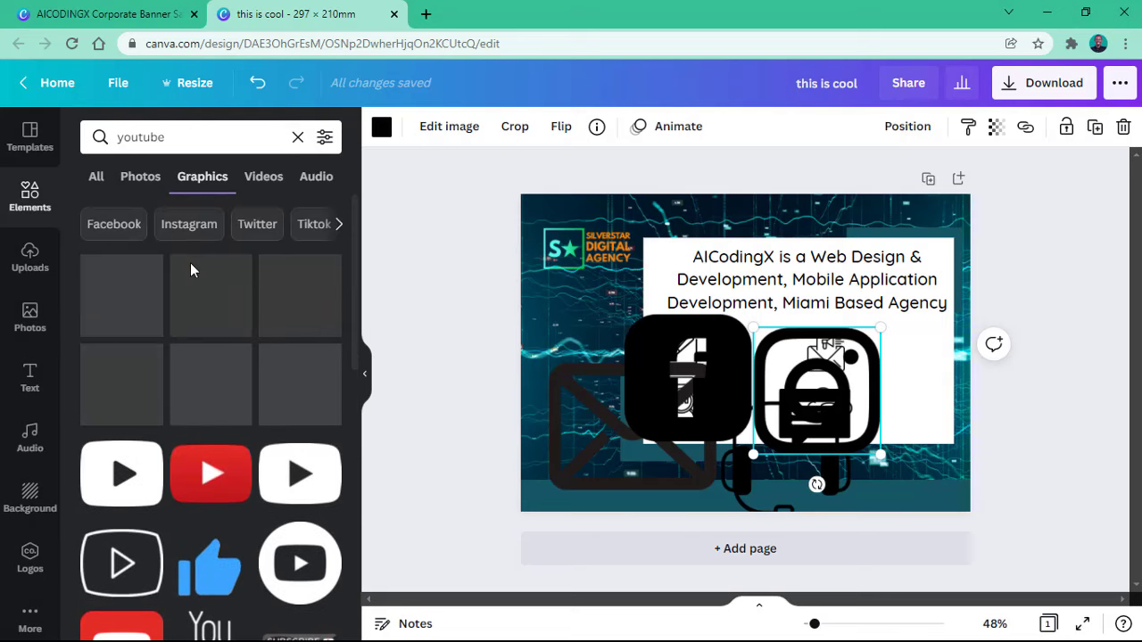
{"action": "left_click", "coordinate": [141, 179]}
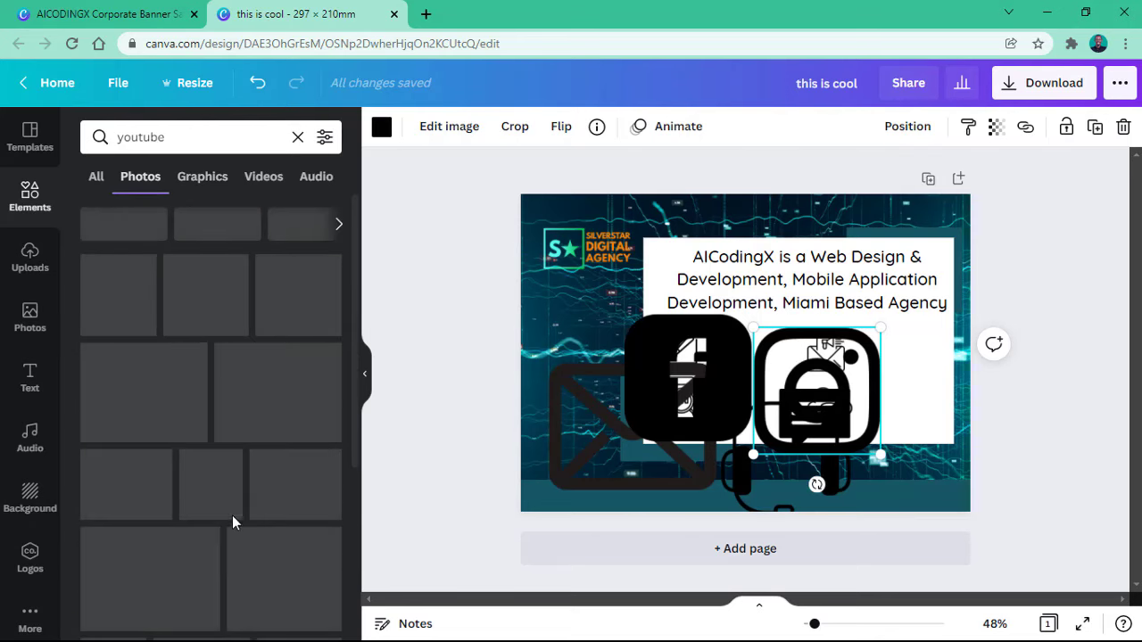
{"action": "left_click", "coordinate": [253, 176]}
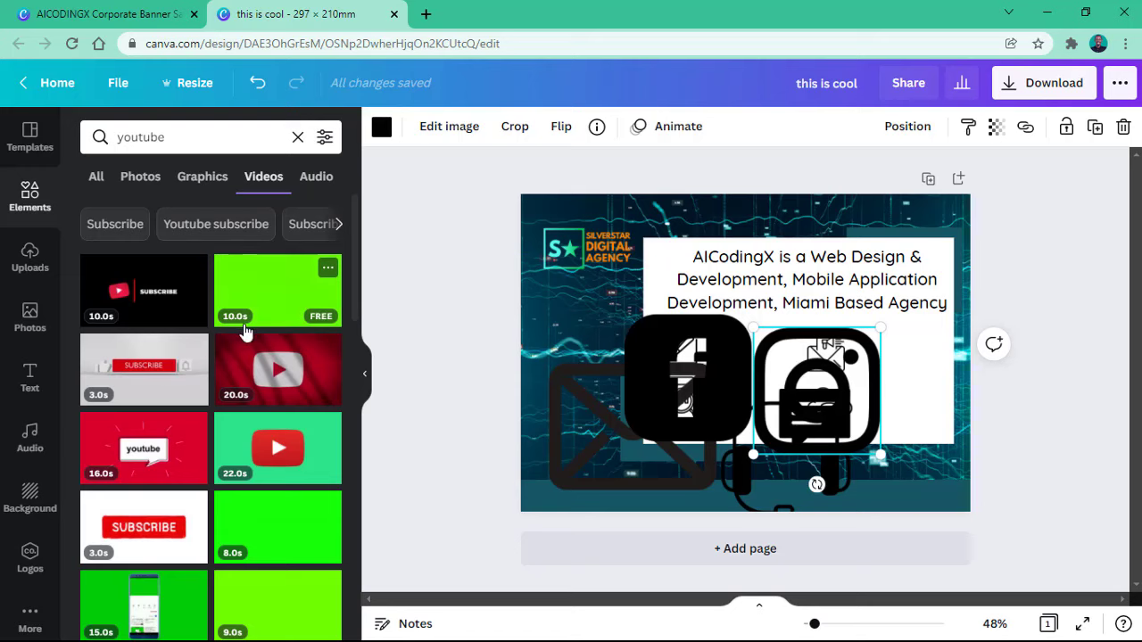
{"action": "left_click", "coordinate": [314, 175]}
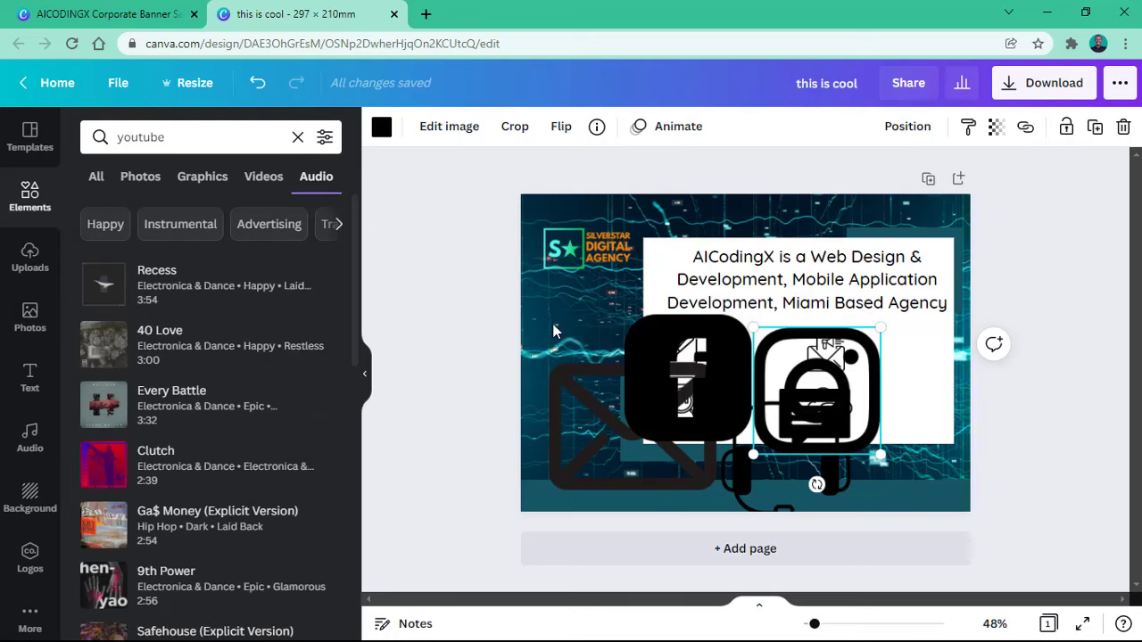
{"action": "left_click", "coordinate": [183, 178]}
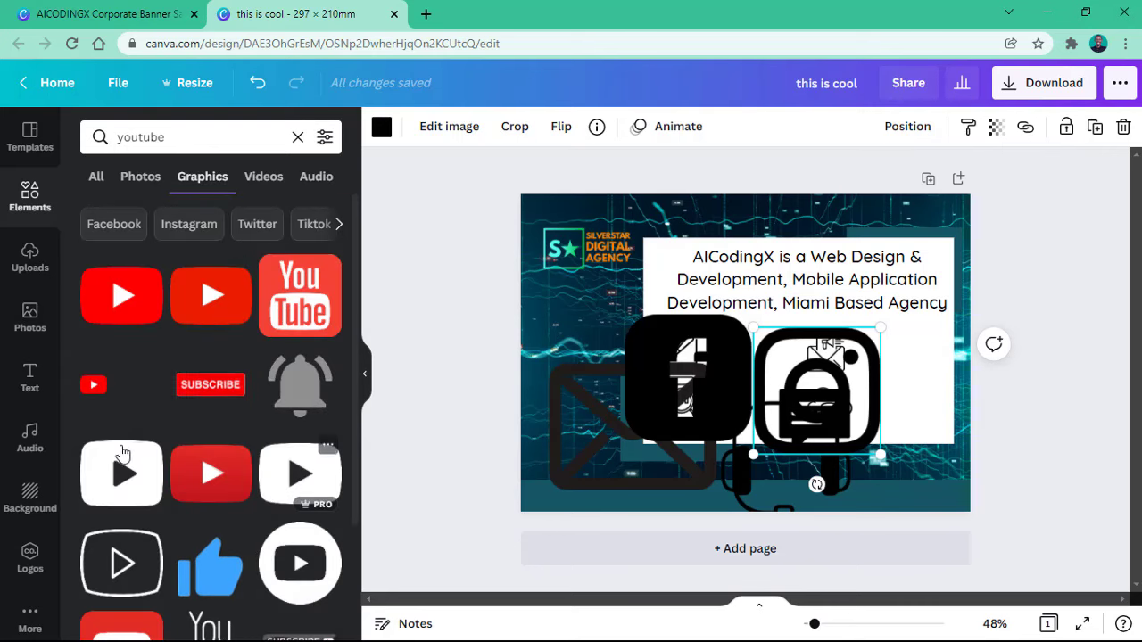
Step: Place the black YouTube play-button graphic on the flyer beside the Facebook icon
{"action": "left_click_drag", "start_coordinate": [123, 453], "coordinate": [776, 329]}
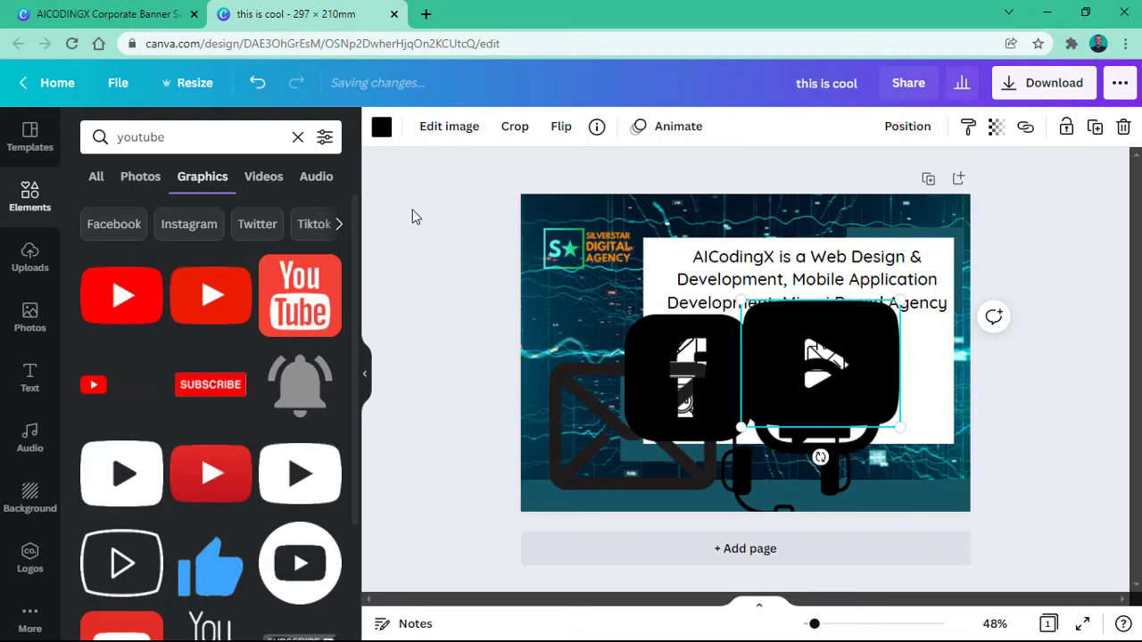
{"action": "left_click", "coordinate": [365, 375]}
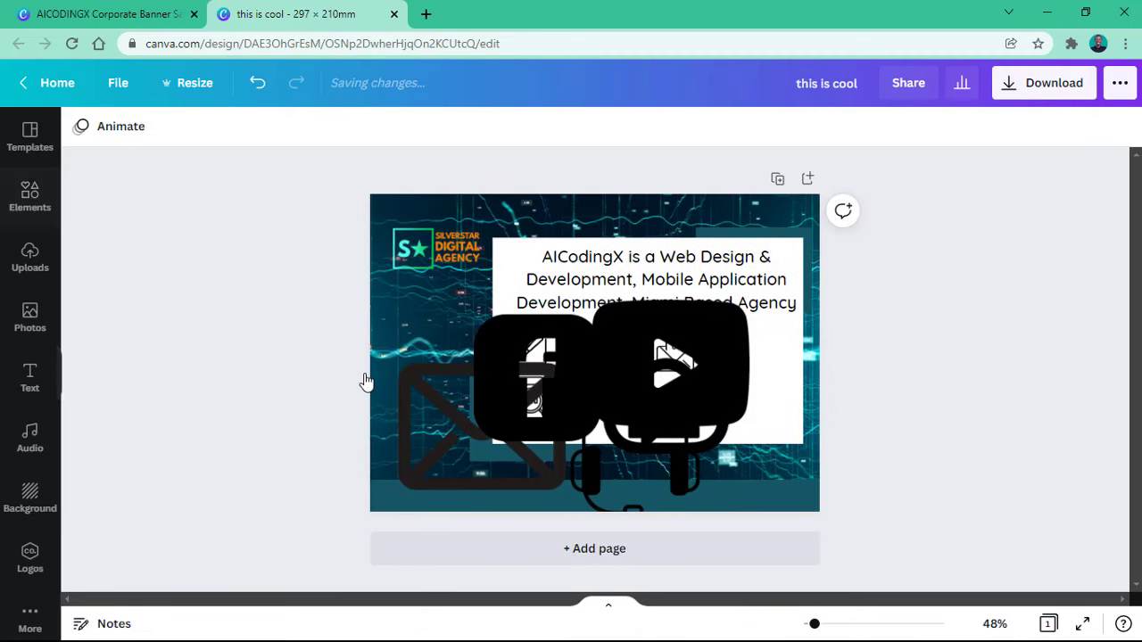
{"action": "left_click", "coordinate": [658, 388]}
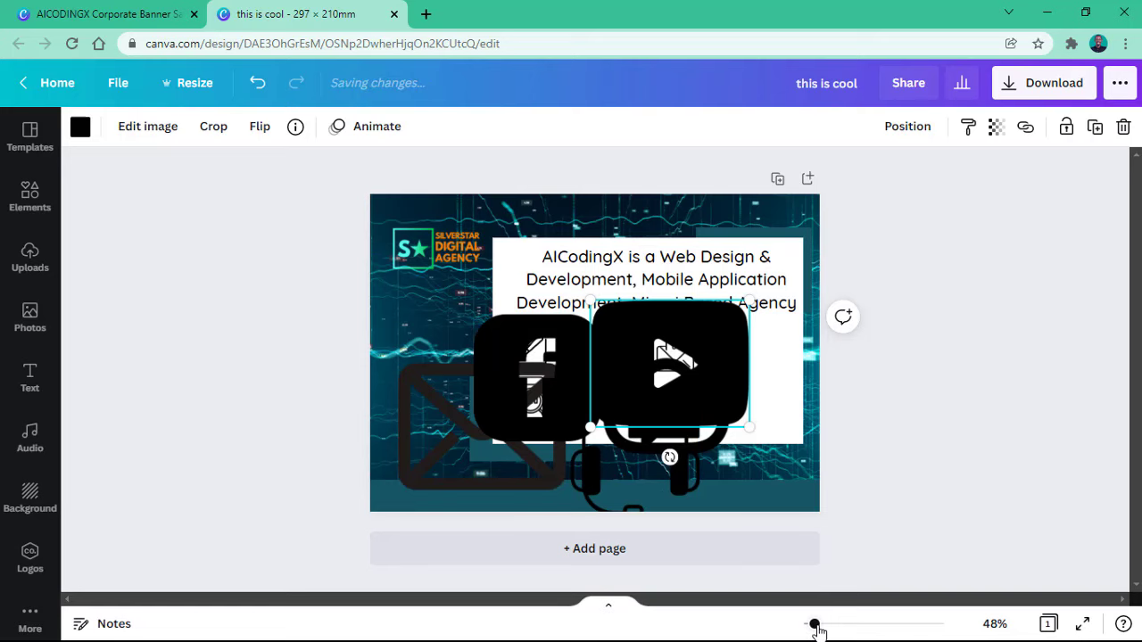
Step: Zoom the canvas view to about 91%
{"action": "left_click_drag", "start_coordinate": [818, 626], "coordinate": [824, 624]}
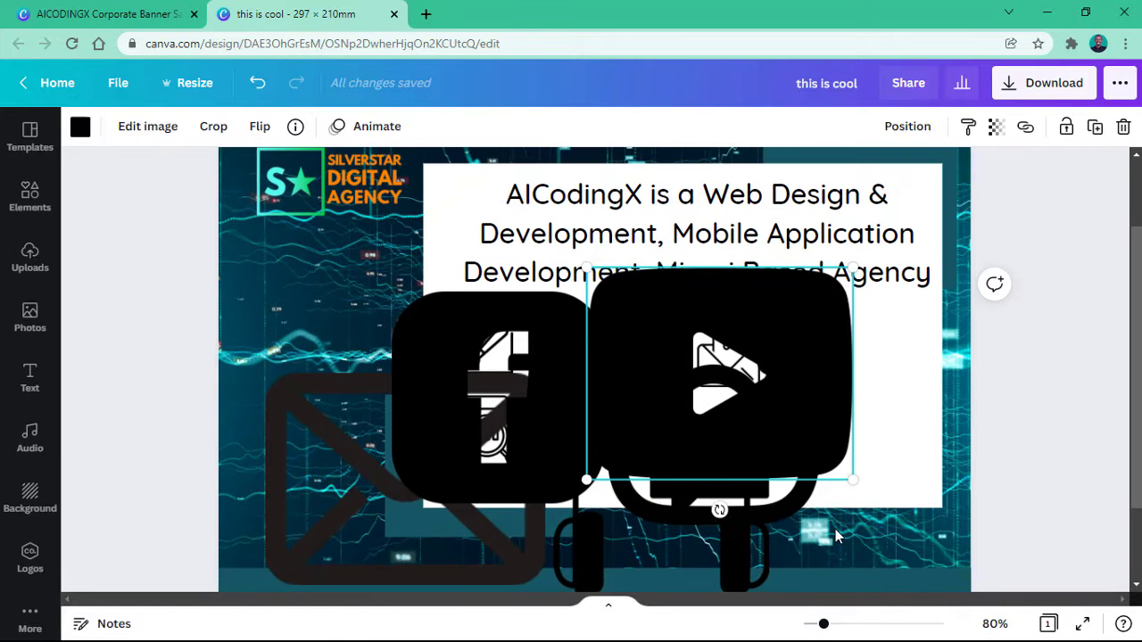
{"action": "scroll", "coordinate": [834, 531], "scroll_direction": "down", "scroll_amount": 2}
{"action": "scroll", "coordinate": [594, 468], "scroll_direction": "up", "scroll_amount": 2}
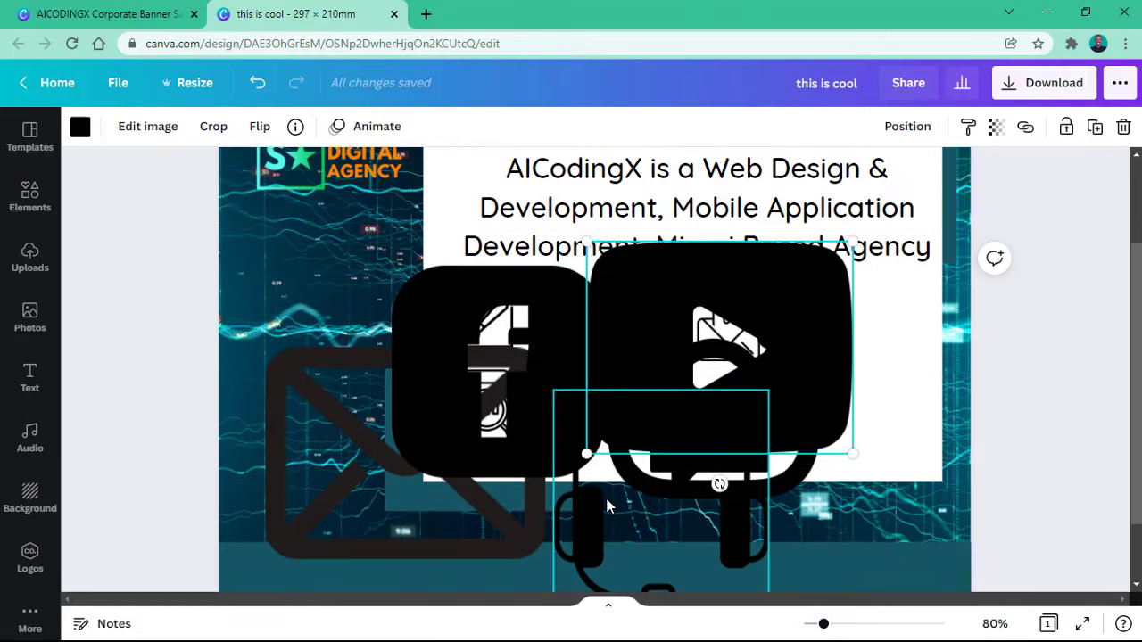
{"action": "scroll", "coordinate": [785, 580], "scroll_direction": "down", "scroll_amount": 2}
{"action": "left_click_drag", "start_coordinate": [820, 624], "coordinate": [828, 624]}
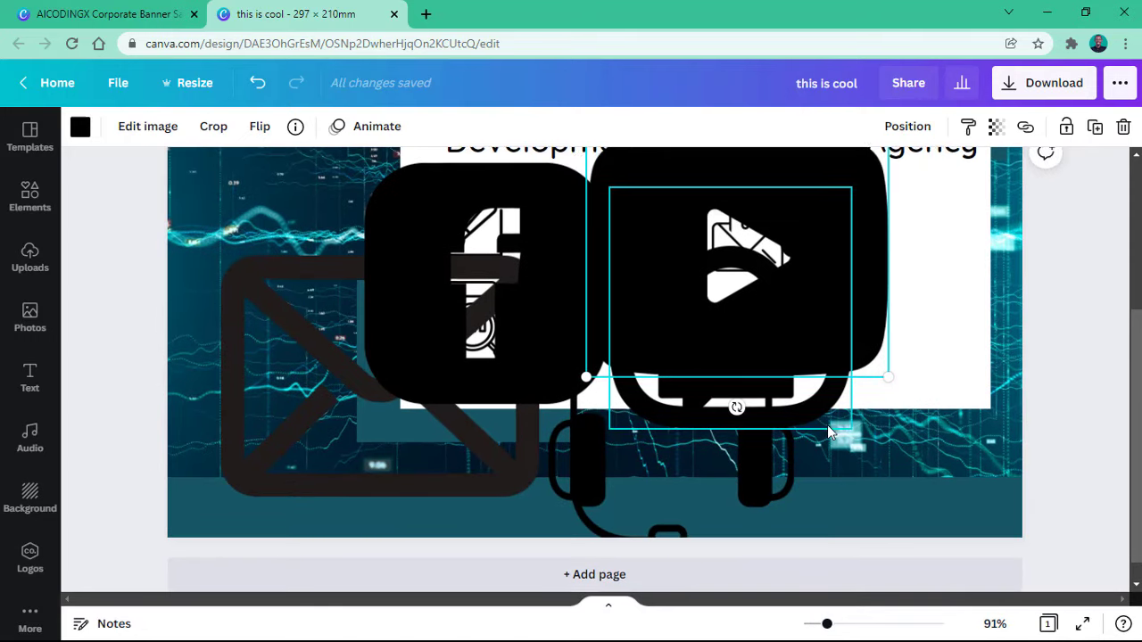
{"action": "scroll", "coordinate": [826, 424], "scroll_direction": "down", "scroll_amount": 1}
{"action": "scroll", "coordinate": [827, 425], "scroll_direction": "up", "scroll_amount": 3}
{"action": "scroll", "coordinate": [826, 425], "scroll_direction": "down", "scroll_amount": 3}
{"action": "scroll", "coordinate": [825, 427], "scroll_direction": "up", "scroll_amount": 1}
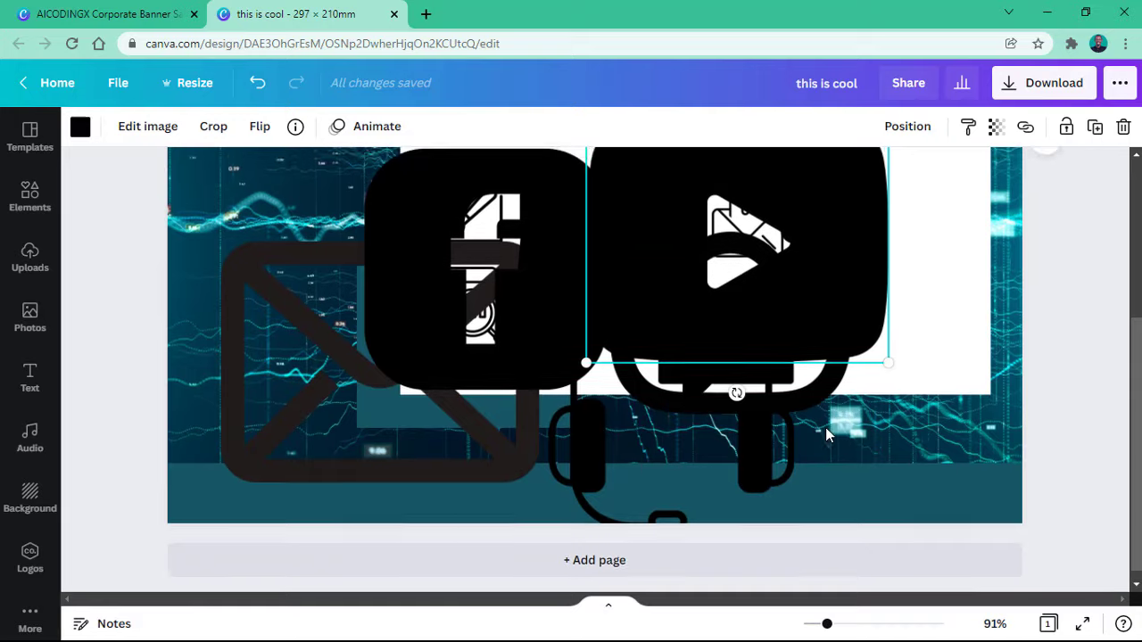
{"action": "scroll", "coordinate": [825, 427], "scroll_direction": "up", "scroll_amount": 3}
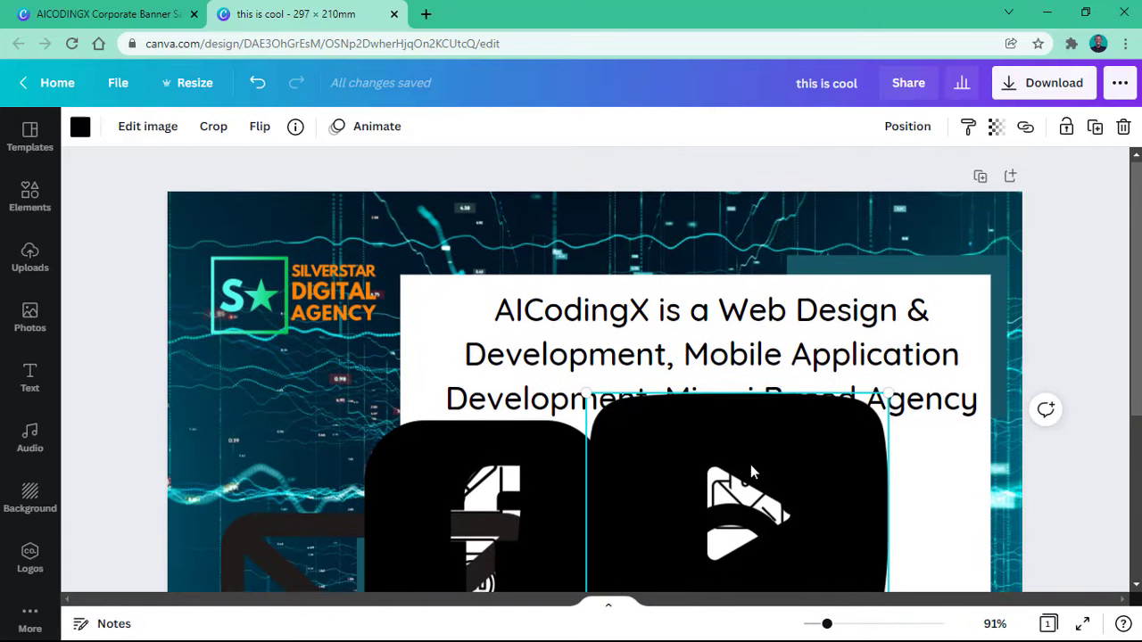
{"action": "scroll", "coordinate": [750, 464], "scroll_direction": "down", "scroll_amount": 3}
{"action": "scroll", "coordinate": [575, 421], "scroll_direction": "up", "scroll_amount": 2}
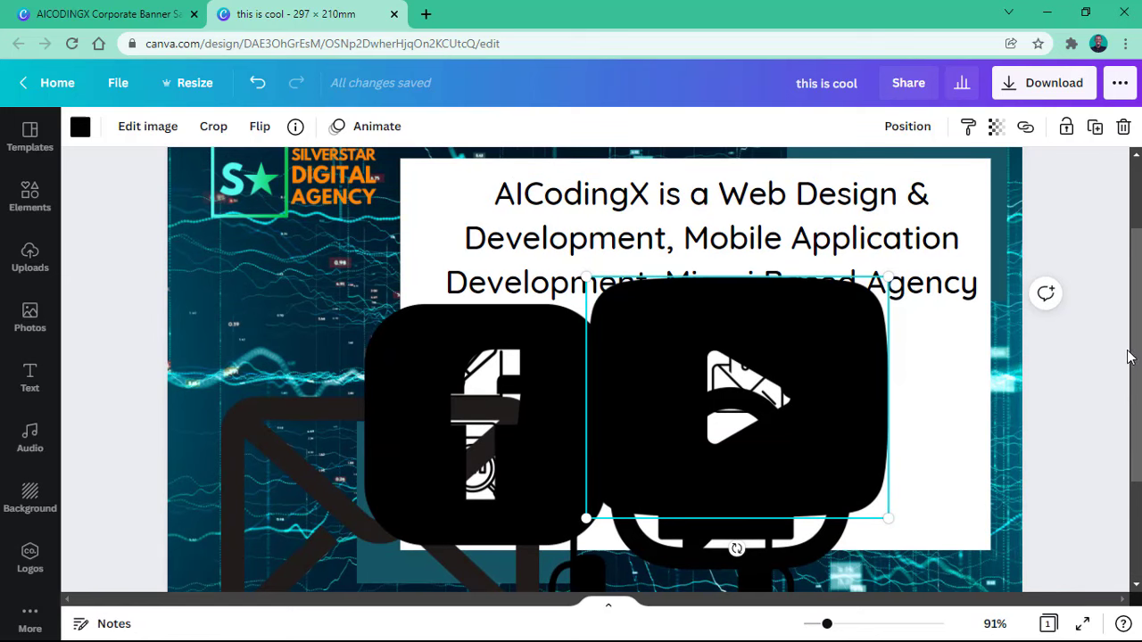
{"action": "scroll", "coordinate": [1126, 357], "scroll_direction": "down", "scroll_amount": 2}
{"action": "scroll", "coordinate": [1121, 337], "scroll_direction": "up", "scroll_amount": 2}
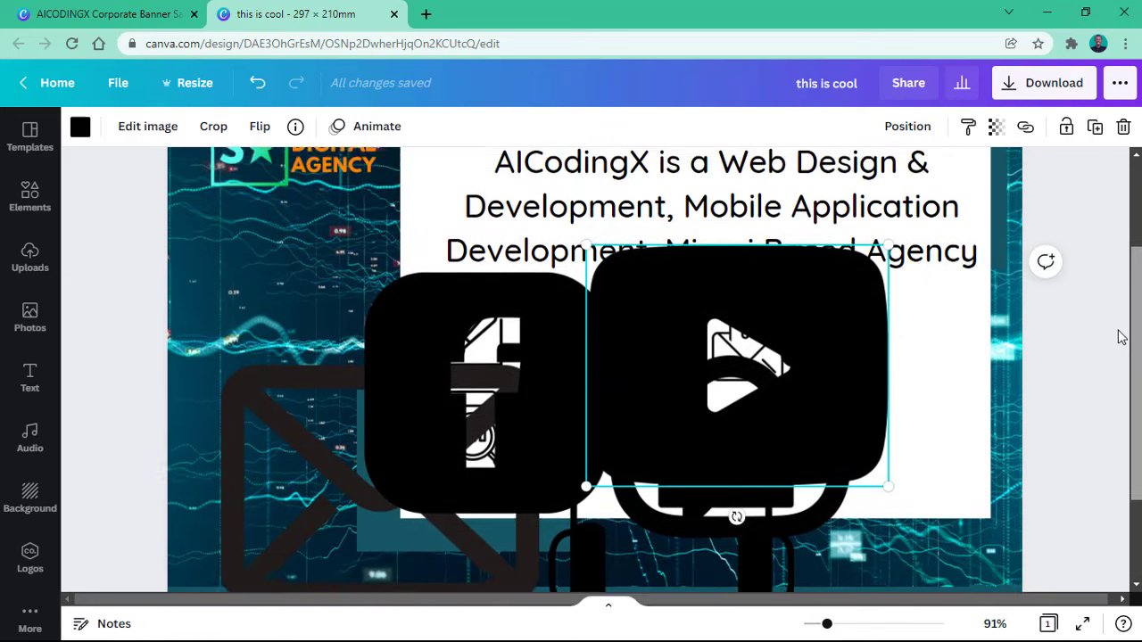
{"action": "left_click_drag", "start_coordinate": [1121, 338], "coordinate": [1122, 469]}
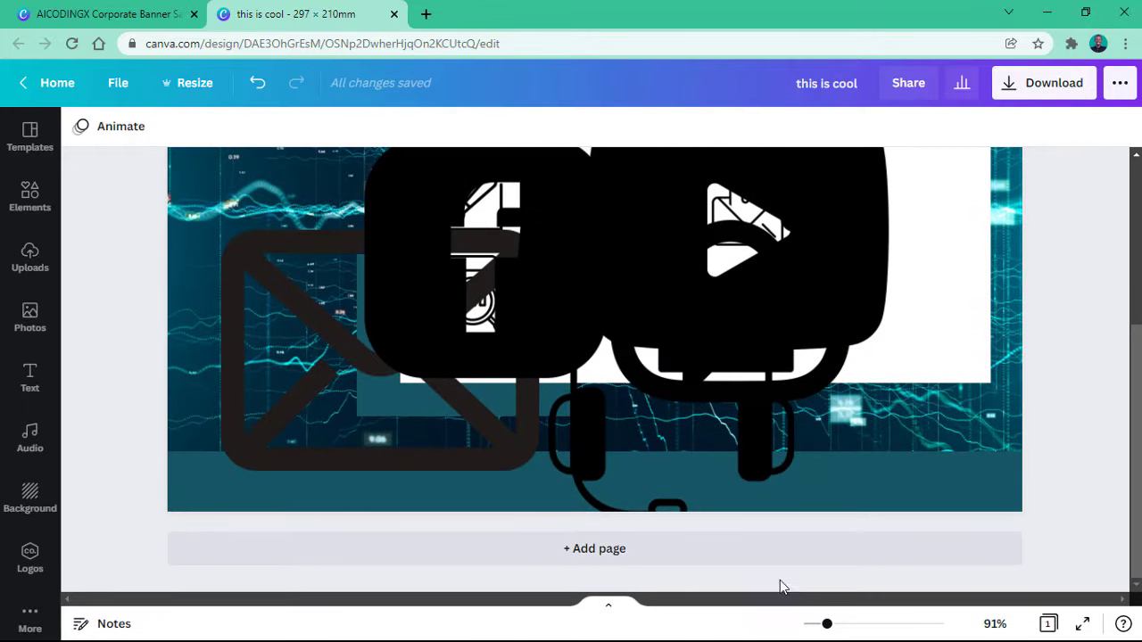
{"action": "scroll", "coordinate": [678, 419], "scroll_direction": "up", "scroll_amount": 2}
{"action": "scroll", "coordinate": [506, 364], "scroll_direction": "down", "scroll_amount": 2}
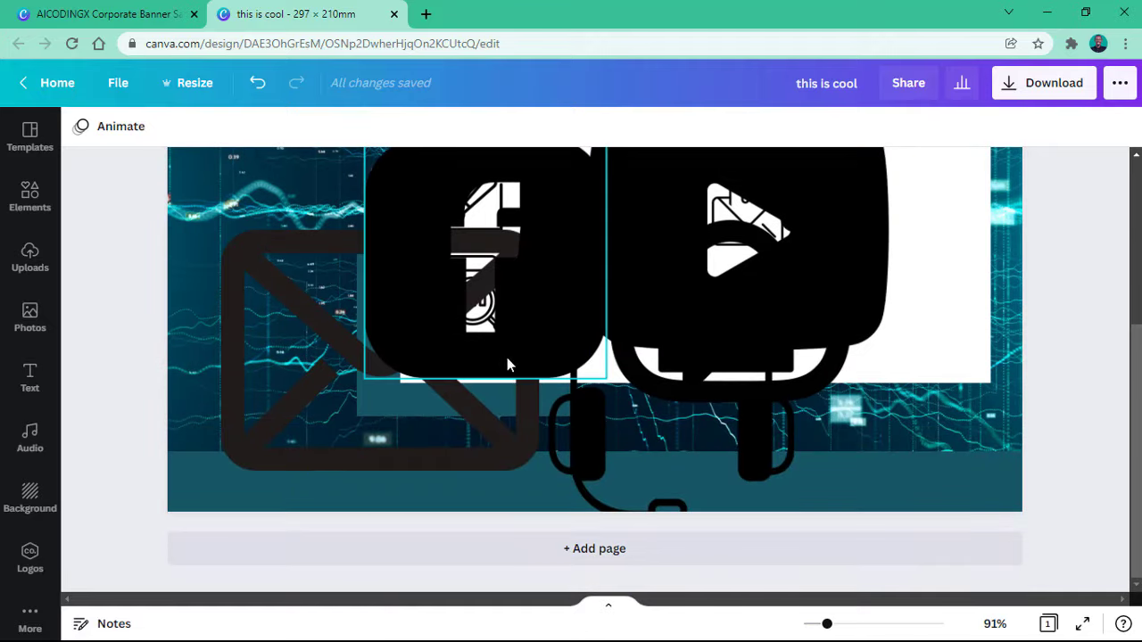
Step: Shrink the envelope and Facebook icons and move Facebook right along the footer strip
{"action": "left_click", "coordinate": [465, 338]}
{"action": "left_click", "coordinate": [291, 367]}
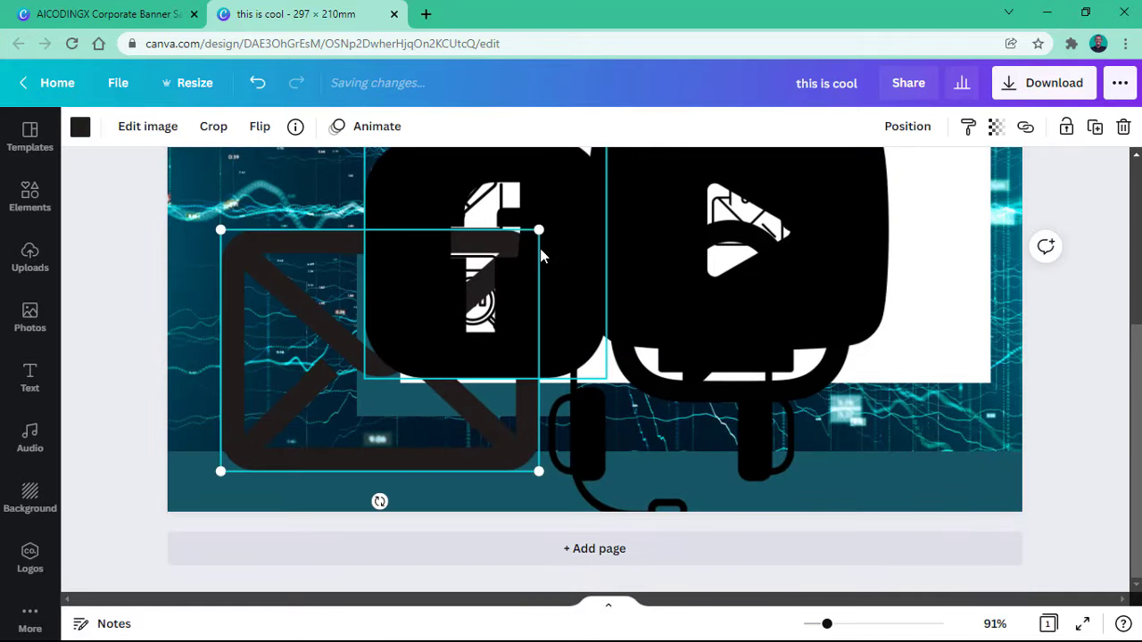
{"action": "left_click_drag", "start_coordinate": [539, 231], "coordinate": [309, 403]}
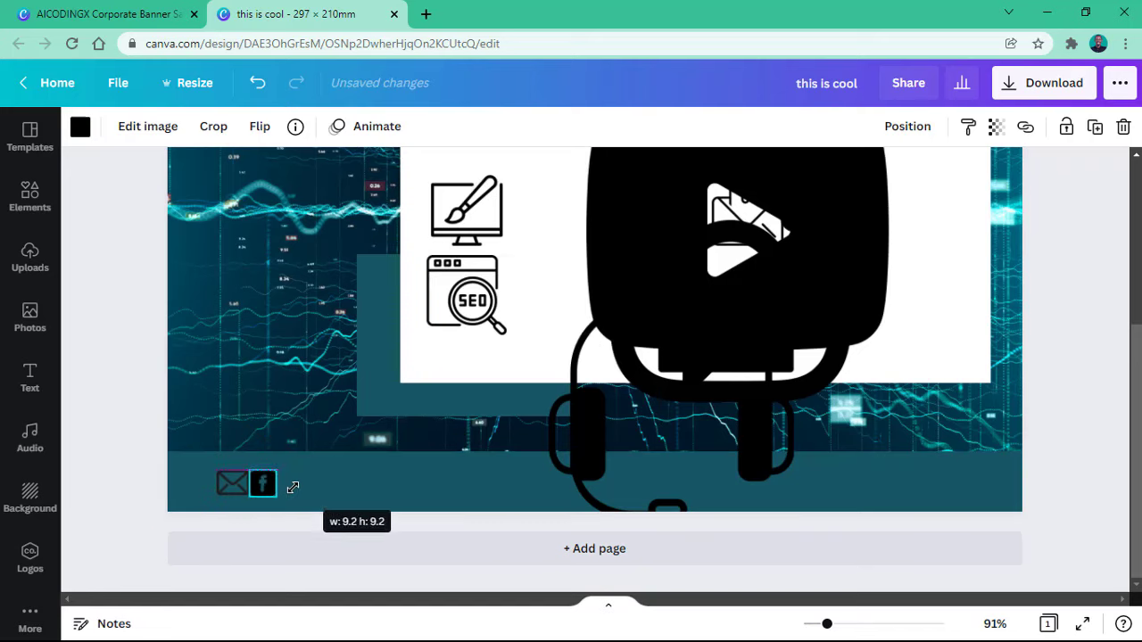
{"action": "left_click_drag", "start_coordinate": [293, 487], "coordinate": [271, 519]}
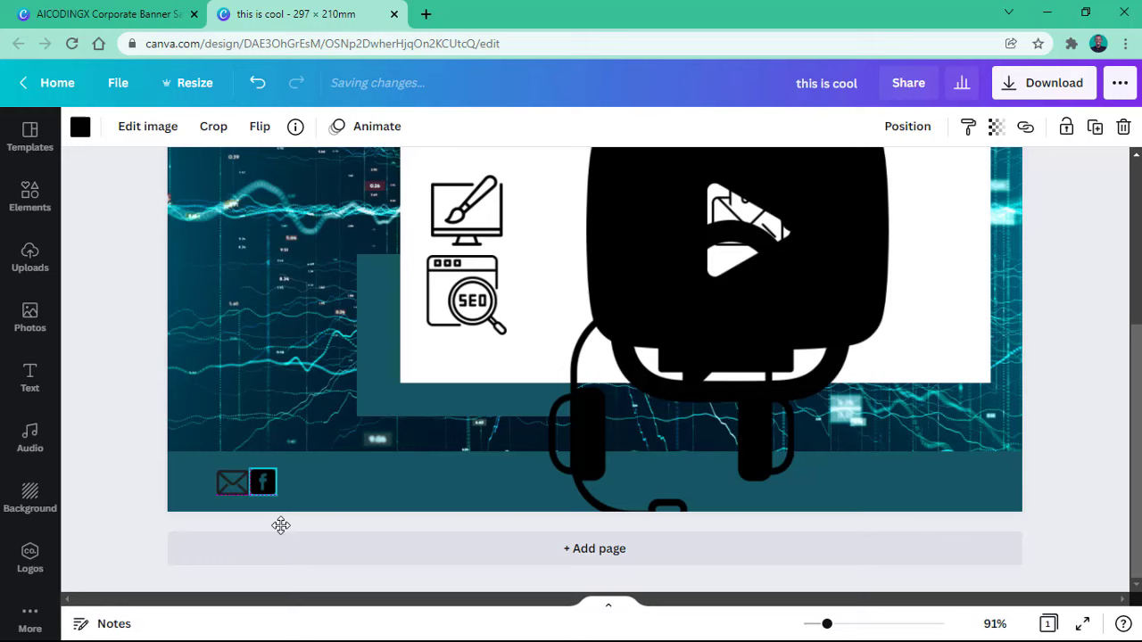
{"action": "left_click_drag", "start_coordinate": [281, 526], "coordinate": [854, 611]}
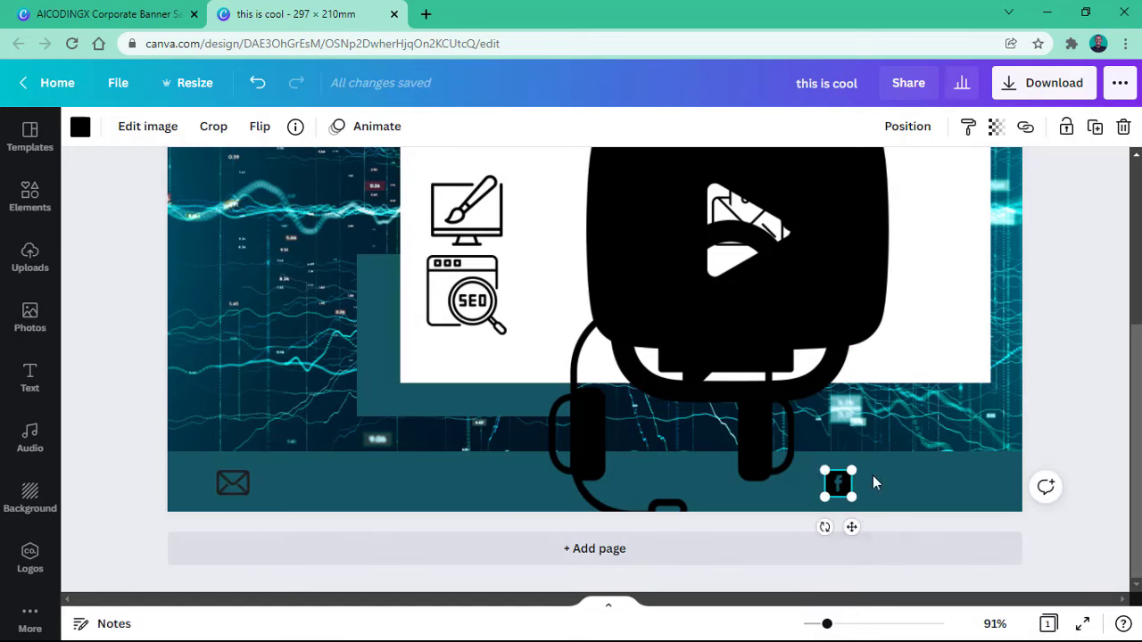
Step: Shrink the YouTube and Instagram graphics and line them up beside Facebook in the footer
{"action": "left_click", "coordinate": [779, 285]}
{"action": "left_click_drag", "start_coordinate": [808, 262], "coordinate": [856, 398]}
{"action": "left_click_drag", "start_coordinate": [929, 256], "coordinate": [642, 444]}
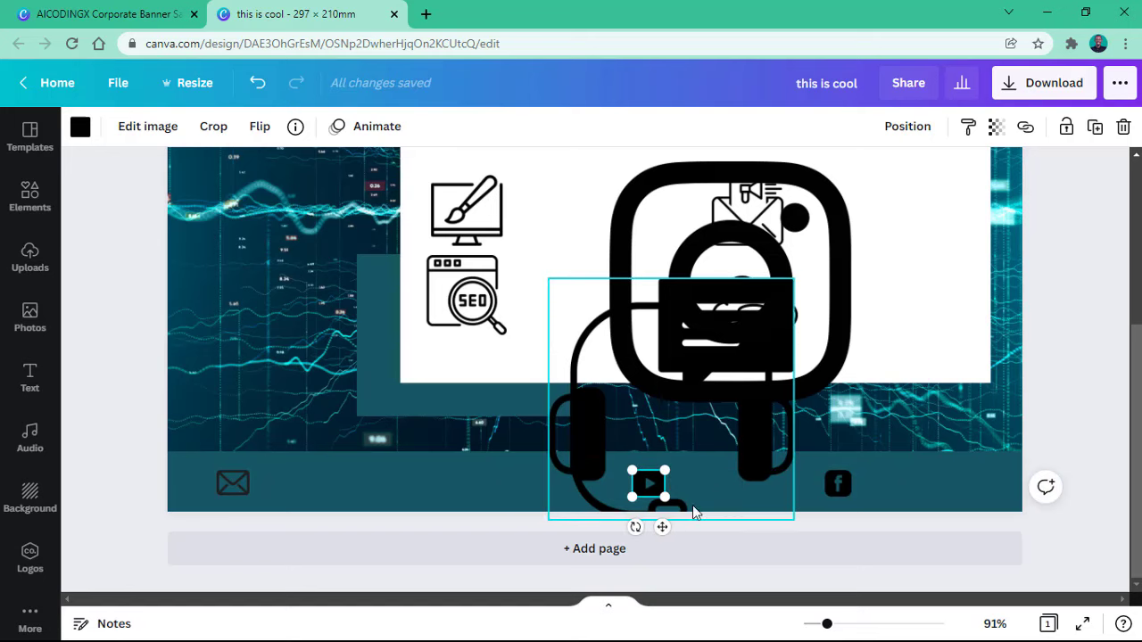
{"action": "left_click_drag", "start_coordinate": [664, 527], "coordinate": [886, 543]}
{"action": "left_click", "coordinate": [824, 198]}
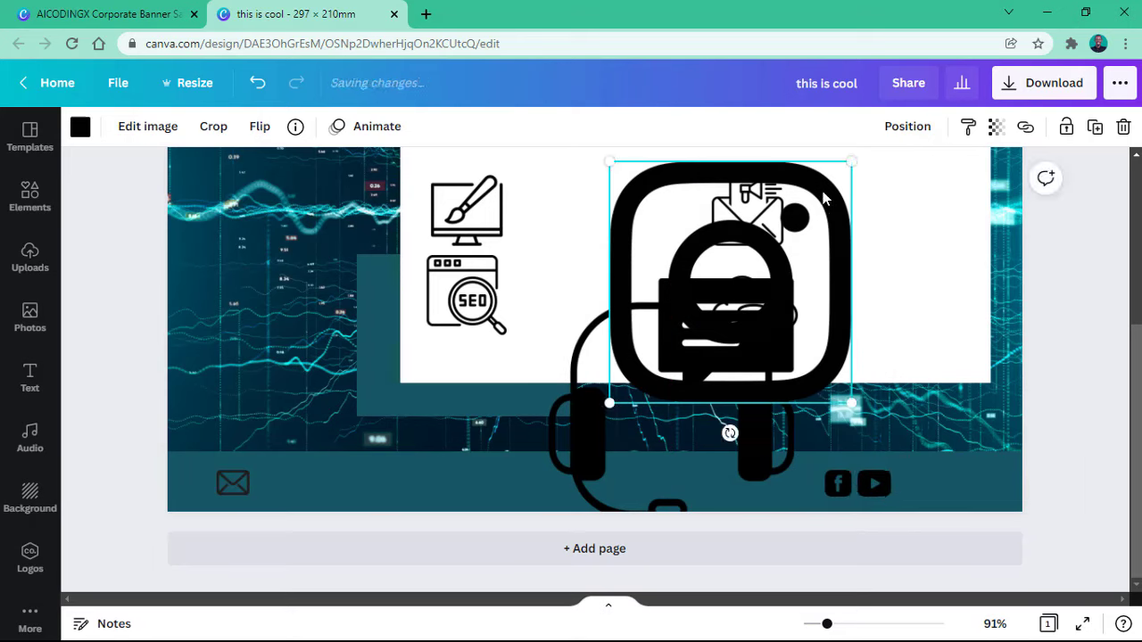
{"action": "left_click_drag", "start_coordinate": [852, 277], "coordinate": [930, 370]}
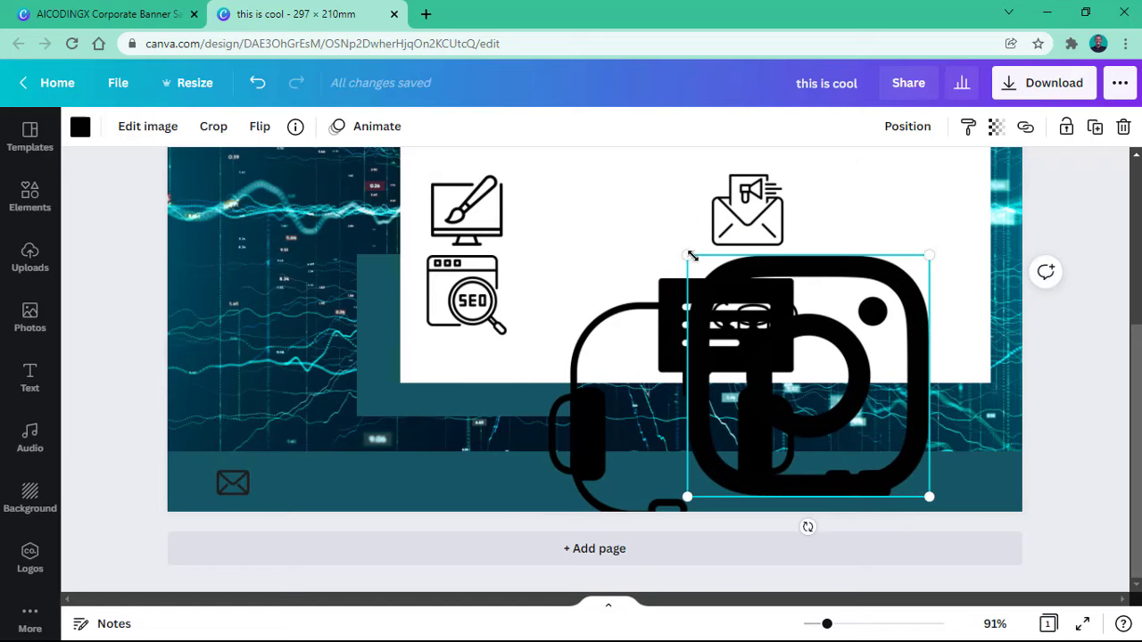
{"action": "left_click_drag", "start_coordinate": [692, 256], "coordinate": [903, 470]}
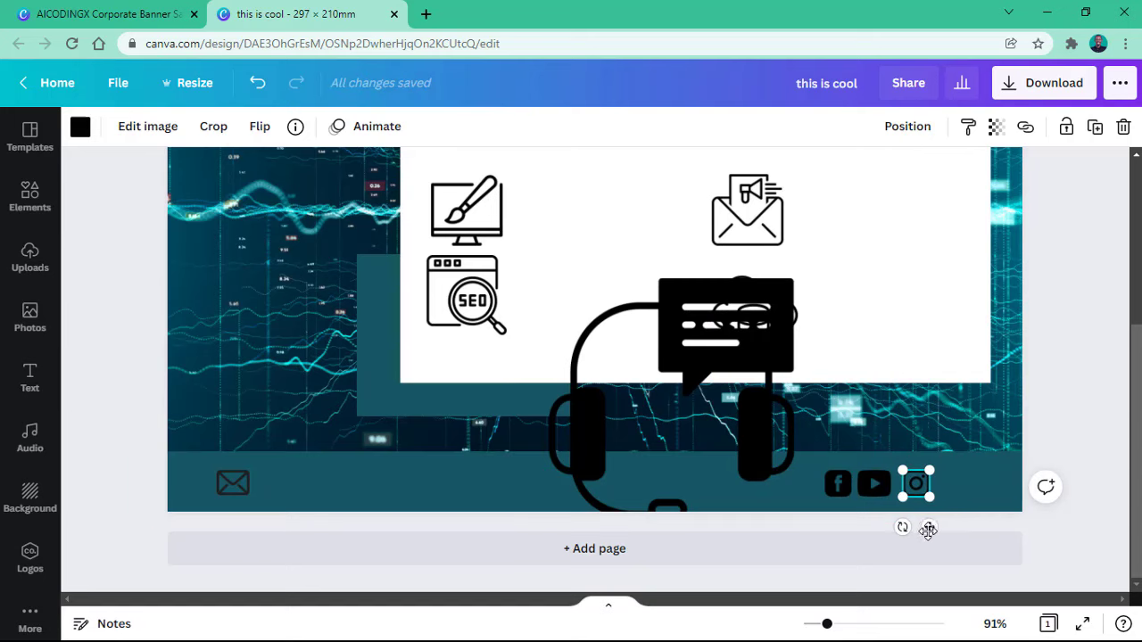
{"action": "left_click_drag", "start_coordinate": [928, 529], "coordinate": [927, 541]}
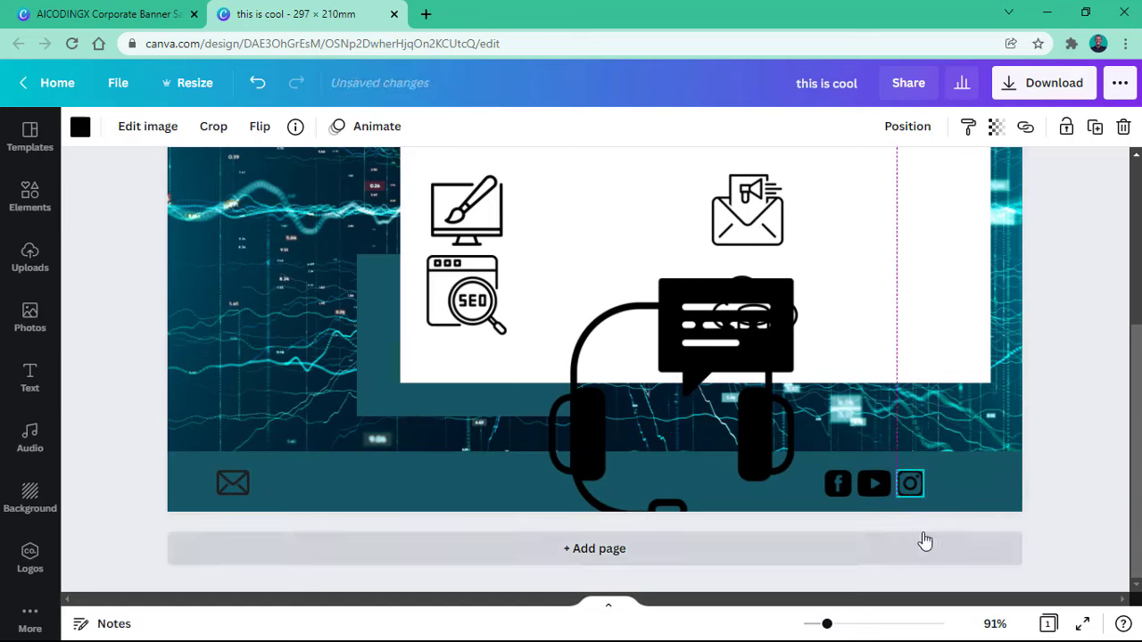
Step: Shrink the footer headset icon to about 8.8 by 8.7
{"action": "left_click", "coordinate": [892, 364]}
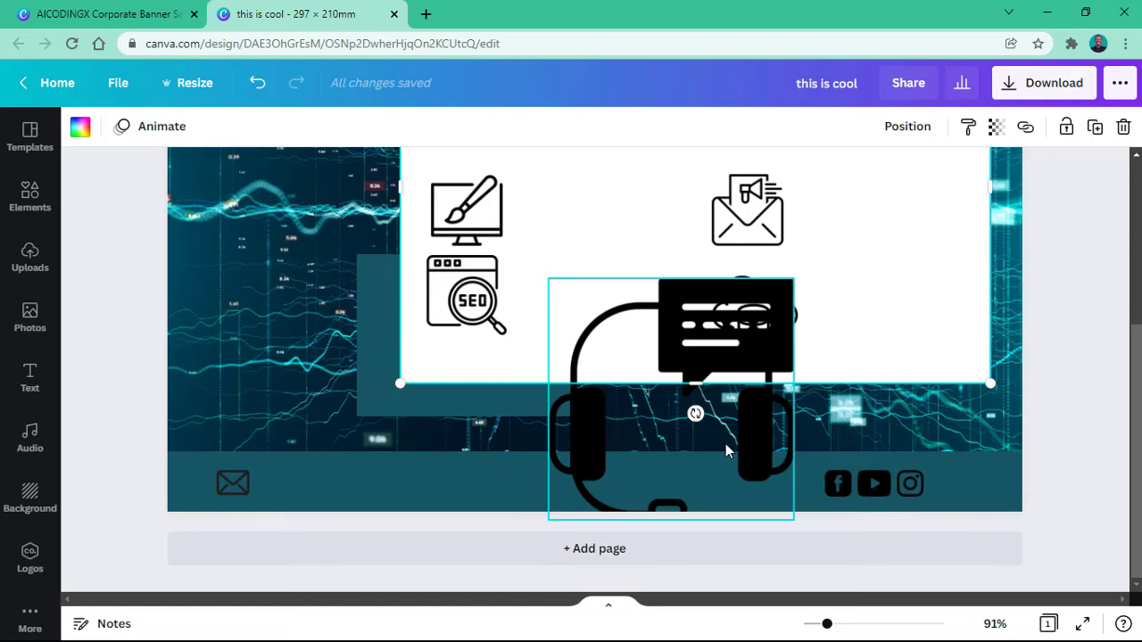
{"action": "left_click", "coordinate": [610, 392]}
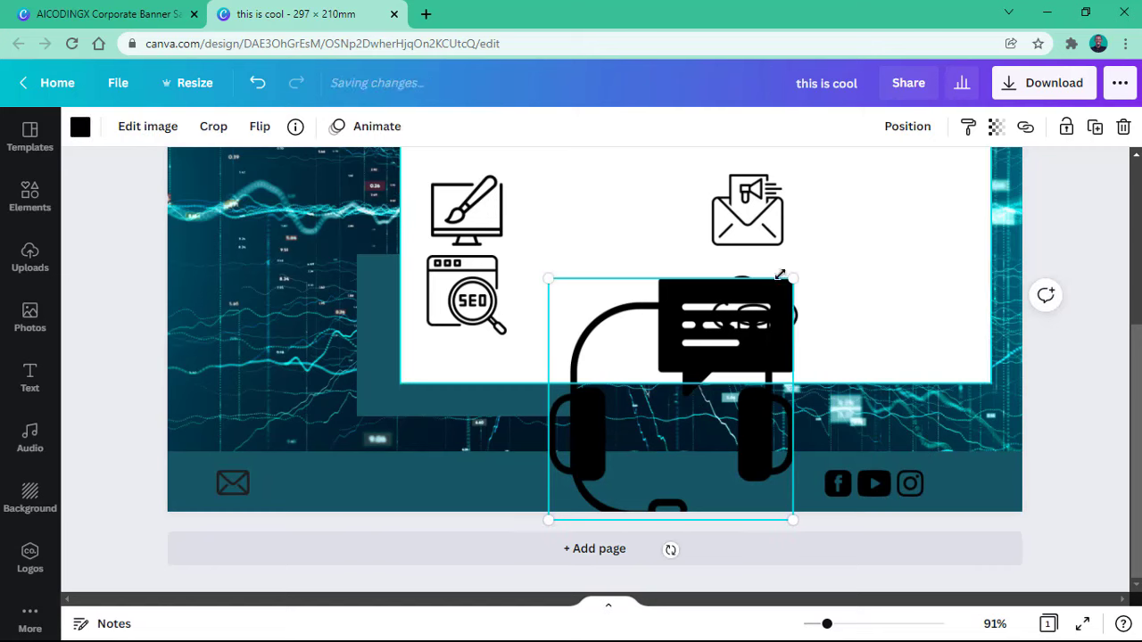
{"action": "left_click_drag", "start_coordinate": [794, 277], "coordinate": [599, 462]}
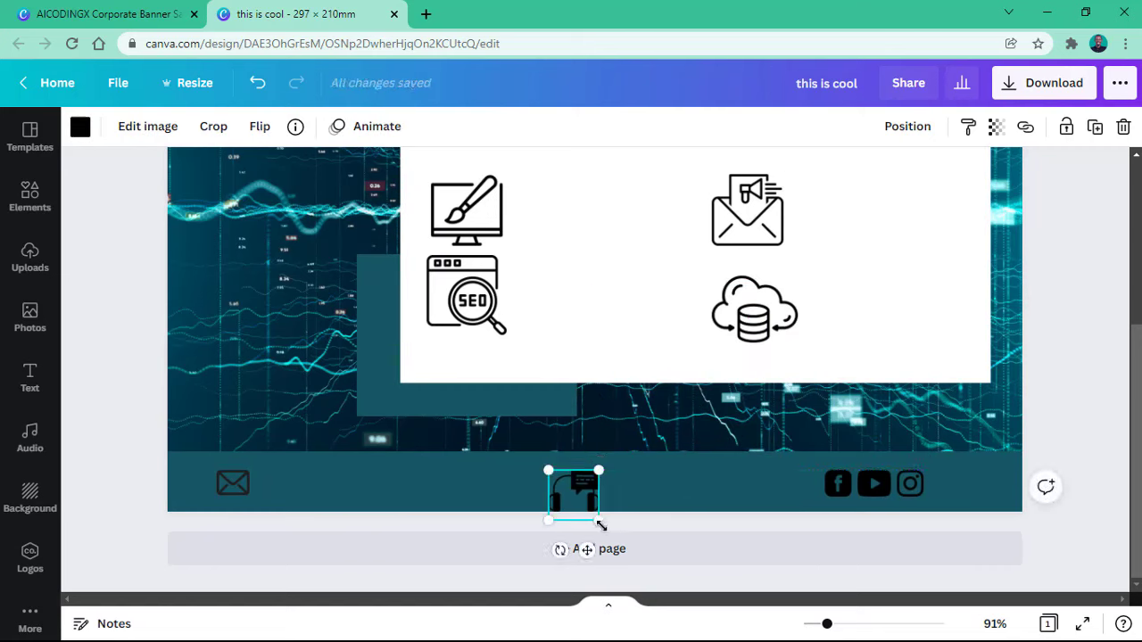
{"action": "mouse_move", "coordinate": [590, 514]}
{"action": "left_mouse_down"}
{"action": "mouse_move", "coordinate": [574, 495]}
{"action": "mouse_move", "coordinate": [589, 501]}
{"action": "left_mouse_up"}
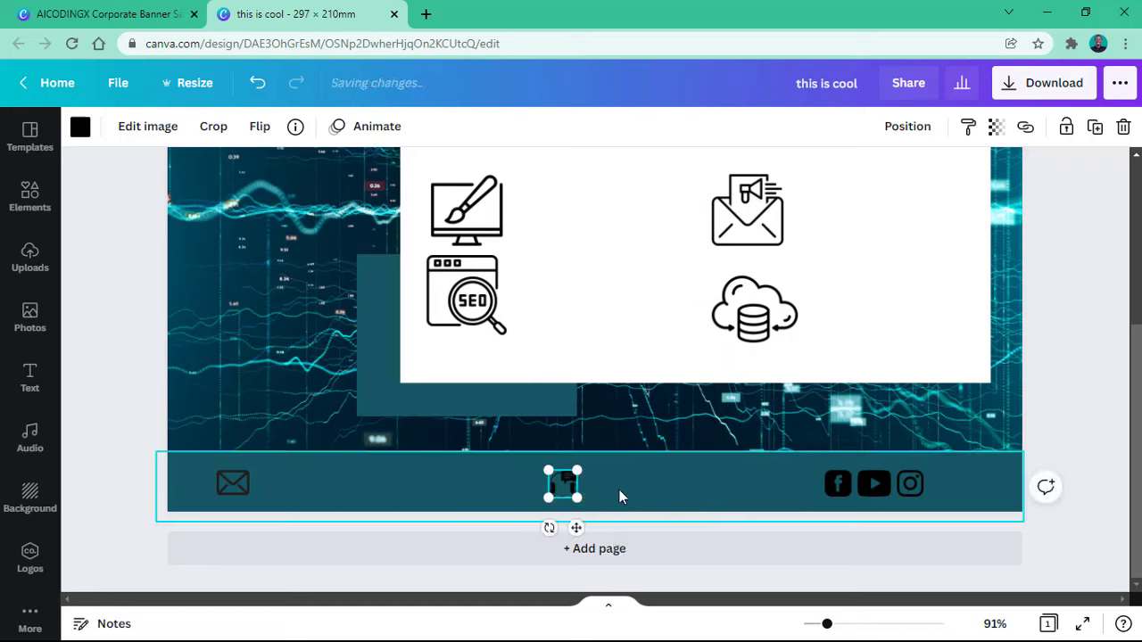
{"action": "left_click", "coordinate": [687, 482]}
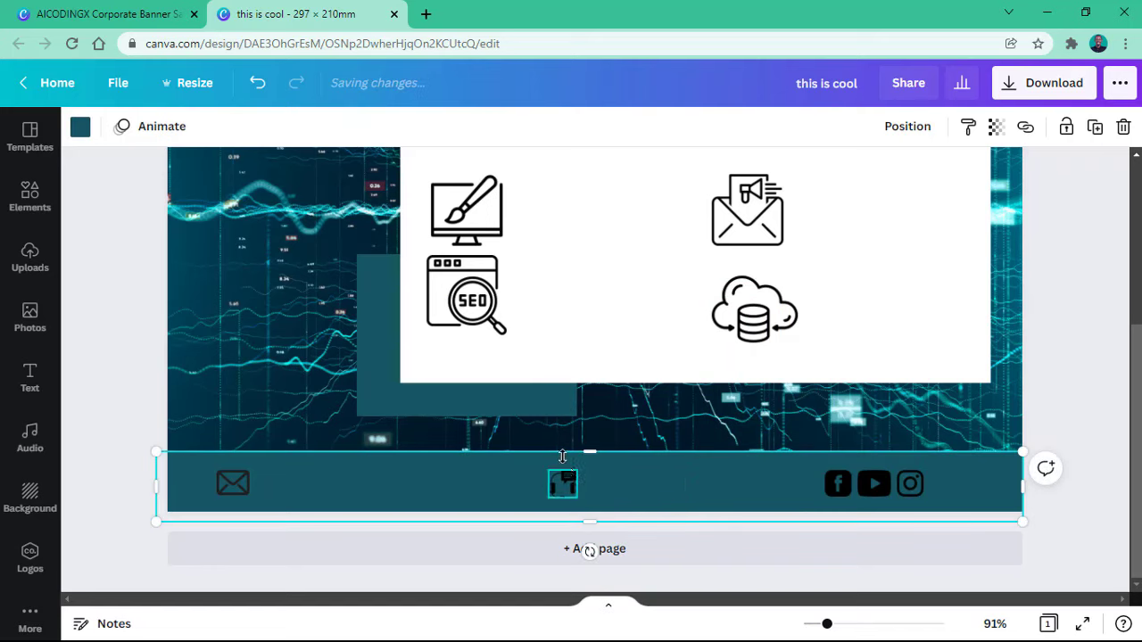
{"action": "scroll", "coordinate": [549, 364], "scroll_direction": "up", "scroll_amount": 3}
{"action": "scroll", "coordinate": [550, 364], "scroll_direction": "down", "scroll_amount": 3}
{"action": "scroll", "coordinate": [550, 365], "scroll_direction": "up", "scroll_amount": 3}
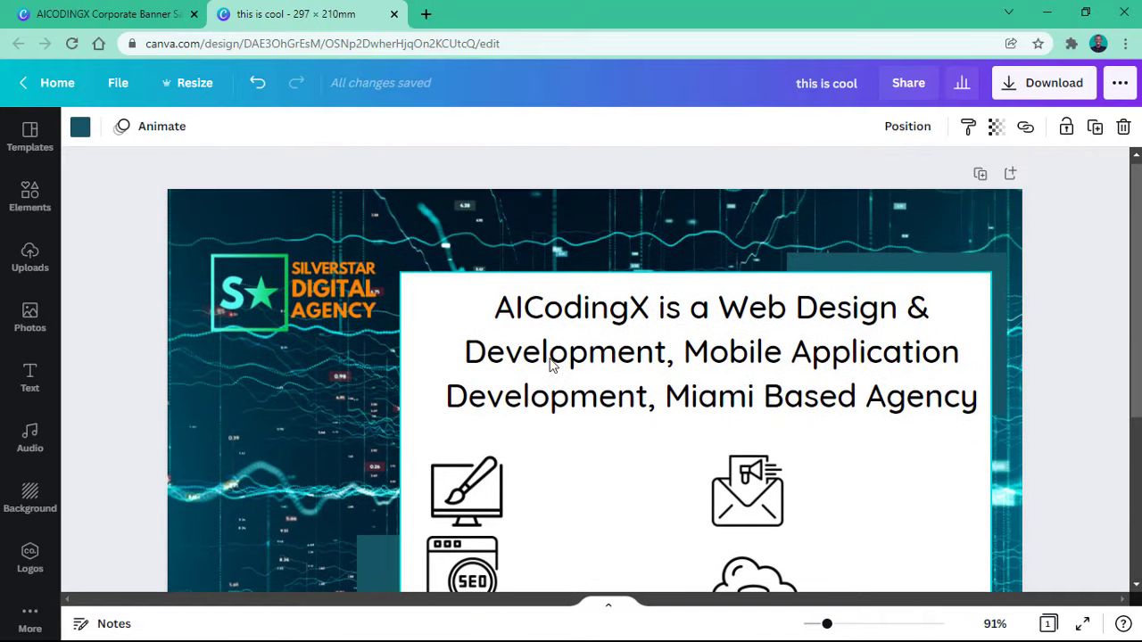
{"action": "scroll", "coordinate": [550, 365], "scroll_direction": "down", "scroll_amount": 3}
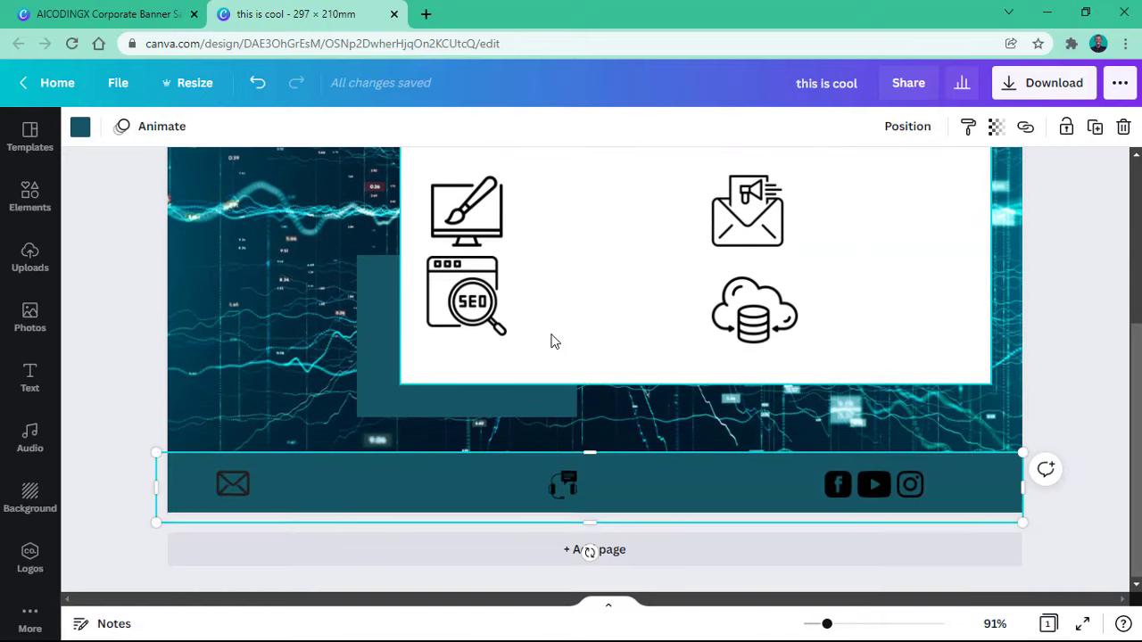
{"action": "scroll", "coordinate": [550, 339], "scroll_direction": "up", "scroll_amount": 3}
{"action": "left_click", "coordinate": [599, 314]}
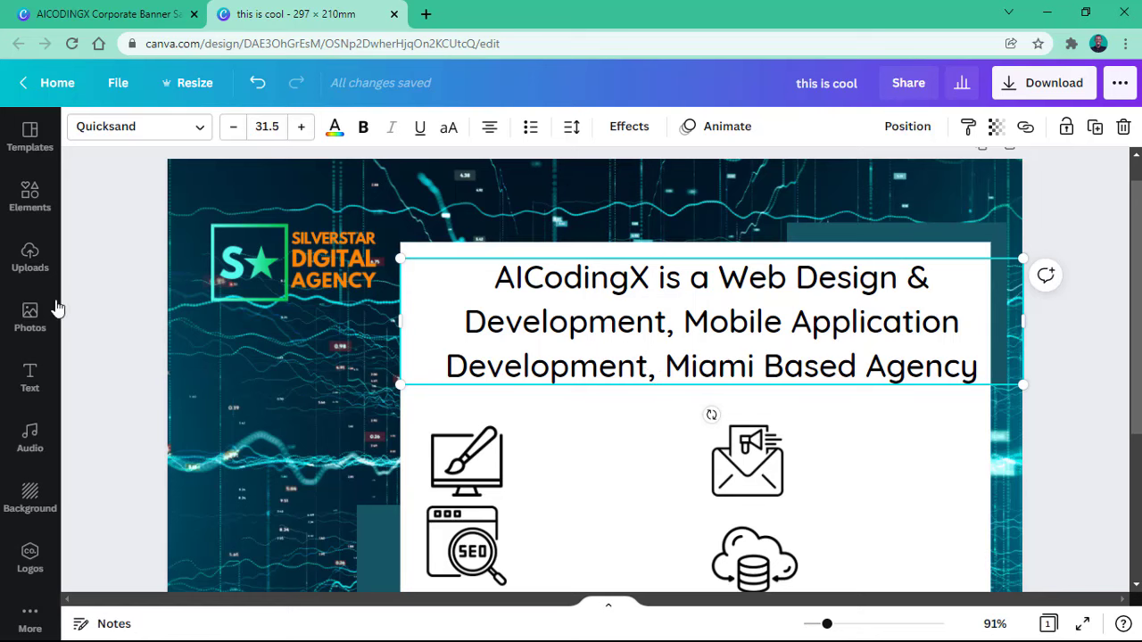
Step: Add an 'Add a subheading' text box onto the teal footer bar
{"action": "left_click", "coordinate": [17, 381]}
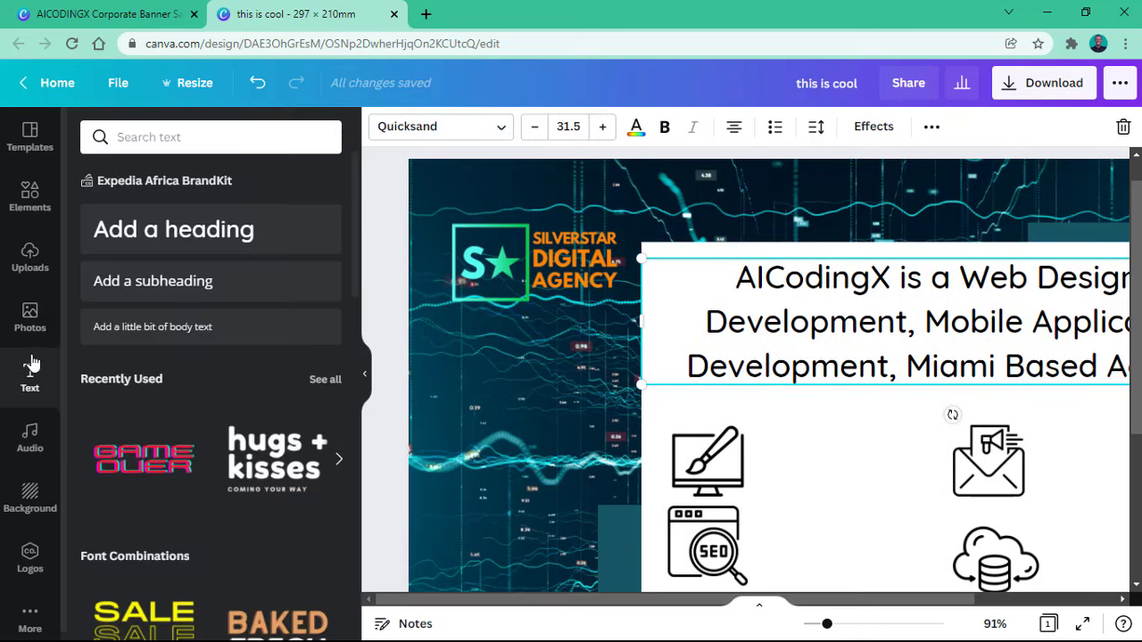
{"action": "left_click_drag", "start_coordinate": [176, 282], "coordinate": [724, 515]}
{"action": "scroll", "coordinate": [721, 417], "scroll_direction": "down", "scroll_amount": 3}
{"action": "left_click_drag", "start_coordinate": [819, 280], "coordinate": [665, 480]}
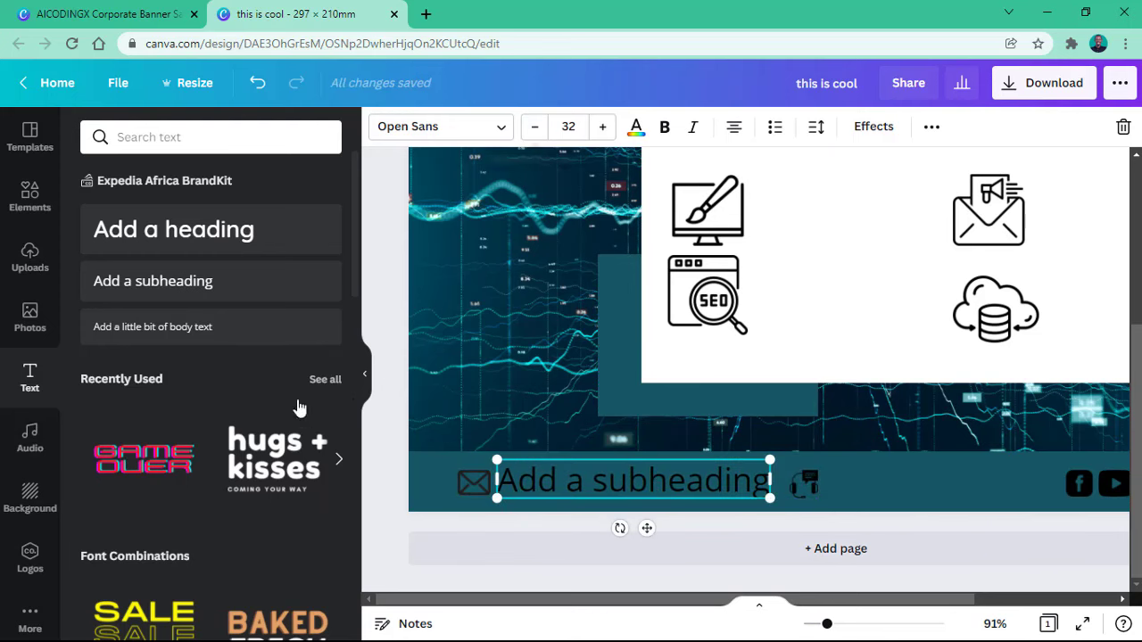
{"action": "left_click", "coordinate": [365, 382]}
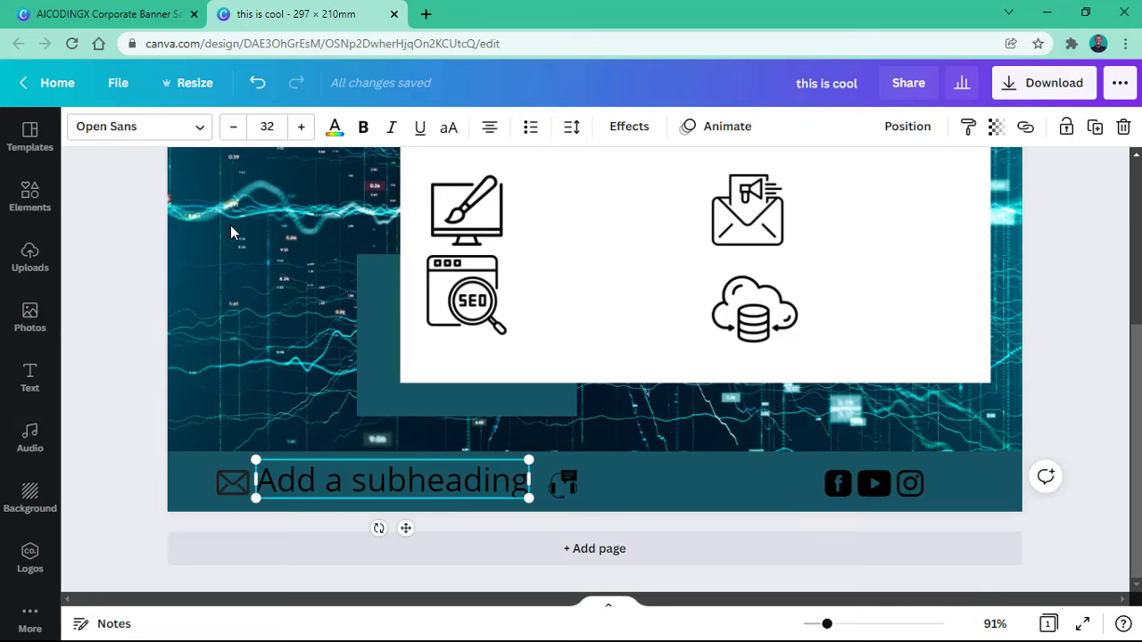
Step: Reduce the subheading to size 19 and position it just right of the envelope icon
{"action": "left_click", "coordinate": [235, 130]}
{"action": "left_click", "coordinate": [234, 130]}
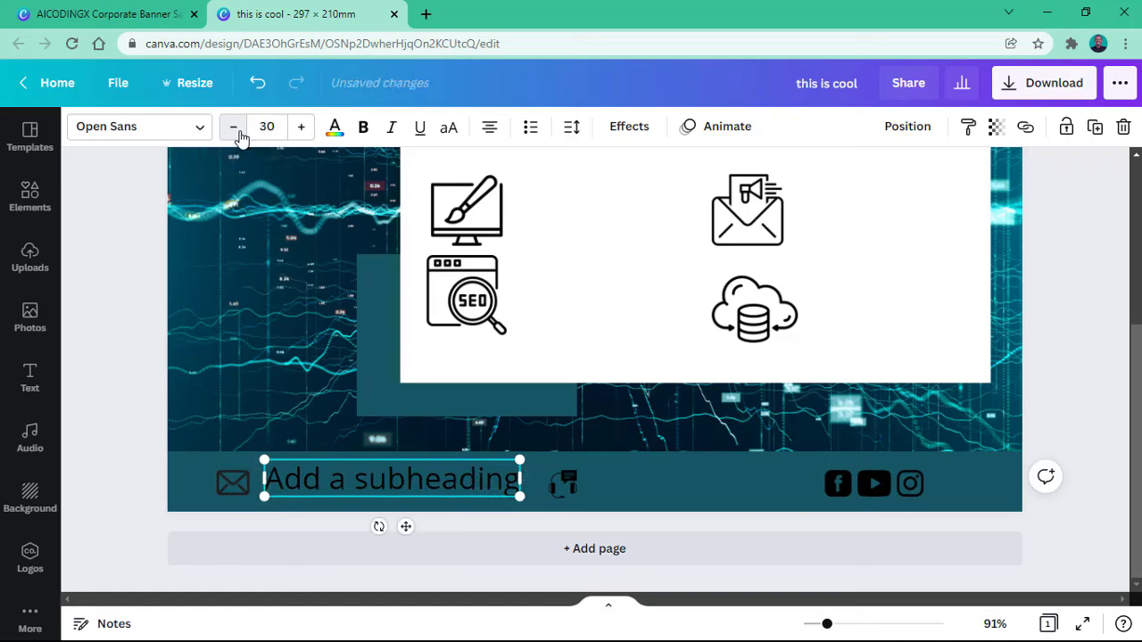
{"action": "left_click", "coordinate": [235, 129]}
{"action": "left_click", "coordinate": [234, 130]}
{"action": "left_click", "coordinate": [235, 130]}
{"action": "left_click", "coordinate": [234, 129]}
{"action": "left_click", "coordinate": [235, 129]}
{"action": "left_click", "coordinate": [235, 129]}
{"action": "left_click", "coordinate": [236, 130]}
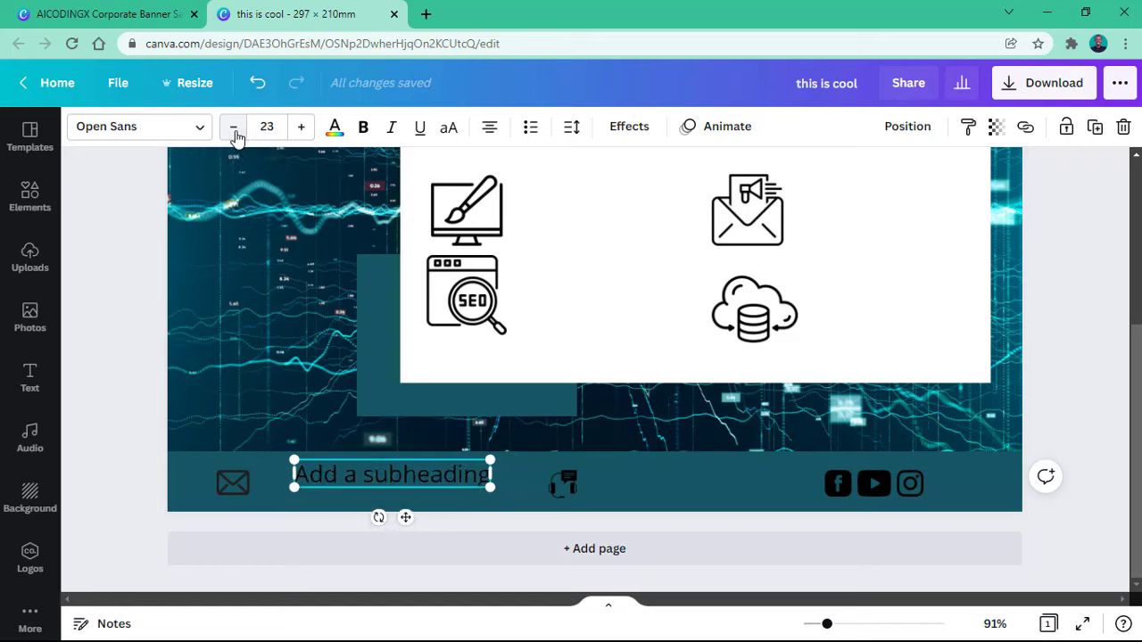
{"action": "left_click", "coordinate": [237, 131]}
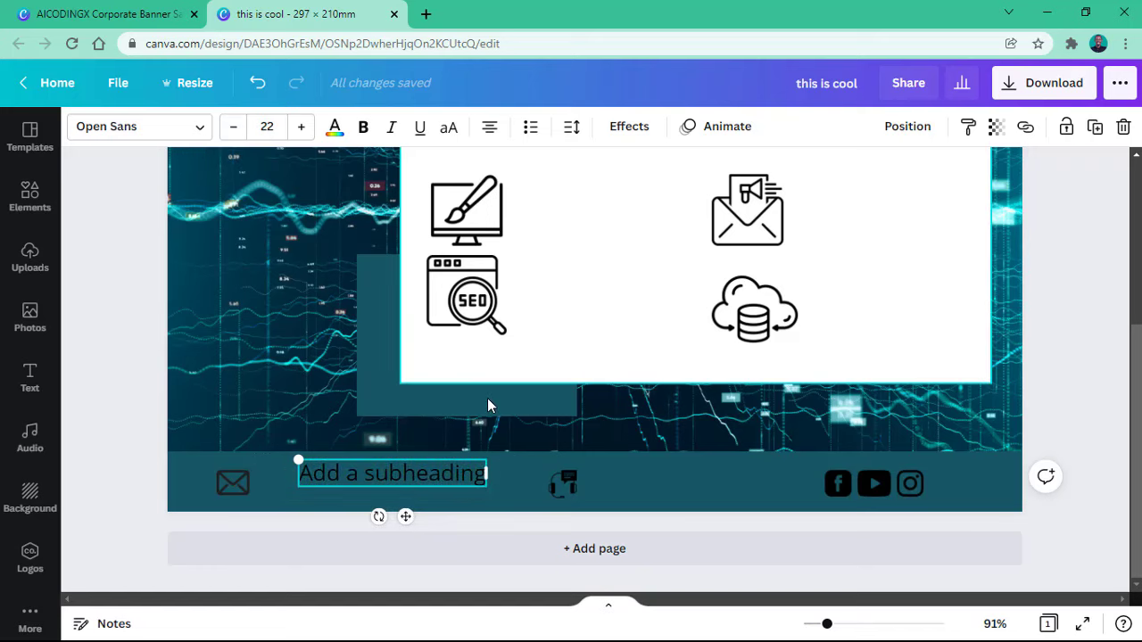
{"action": "left_click_drag", "start_coordinate": [402, 518], "coordinate": [377, 526]}
{"action": "left_click", "coordinate": [378, 525]}
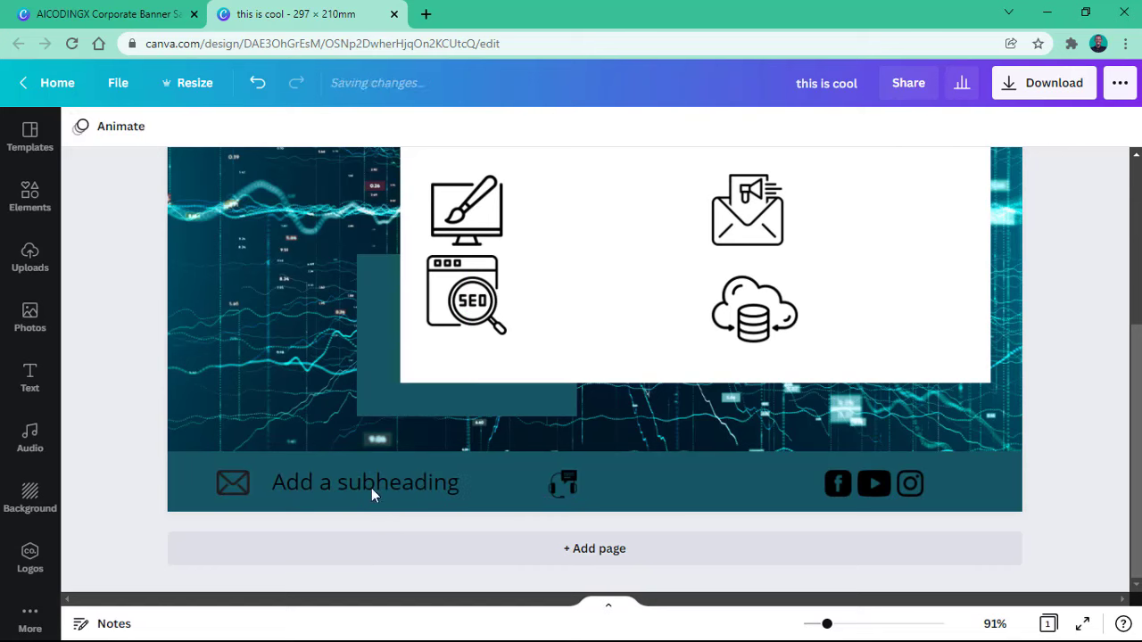
{"action": "left_click", "coordinate": [321, 497]}
{"action": "left_click", "coordinate": [233, 132]}
{"action": "left_click", "coordinate": [234, 132]}
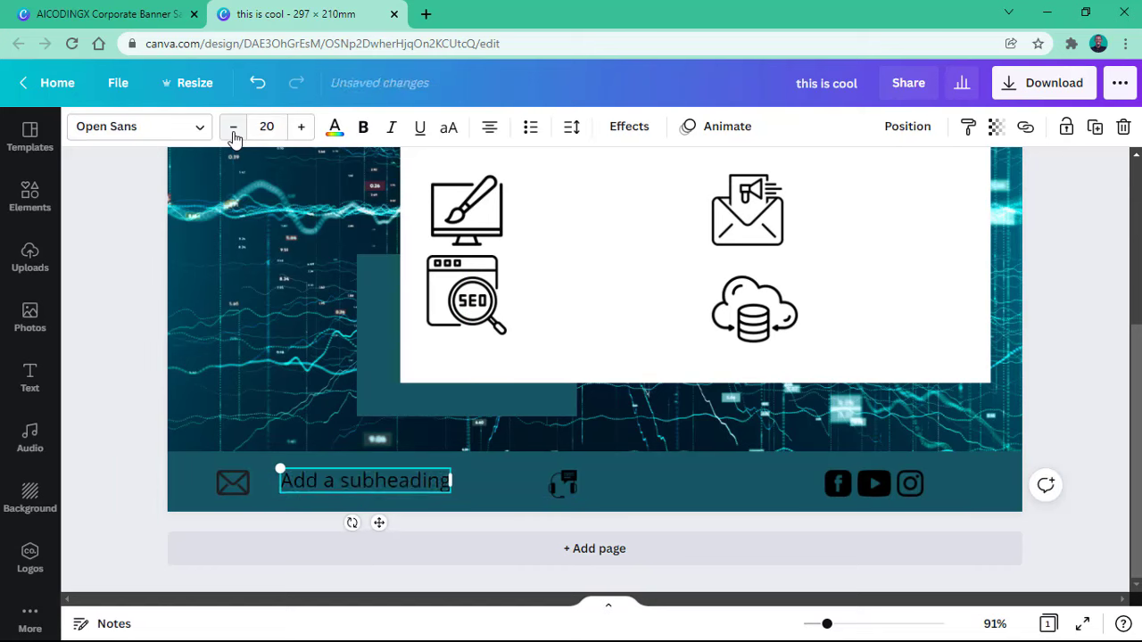
{"action": "left_click", "coordinate": [233, 132]}
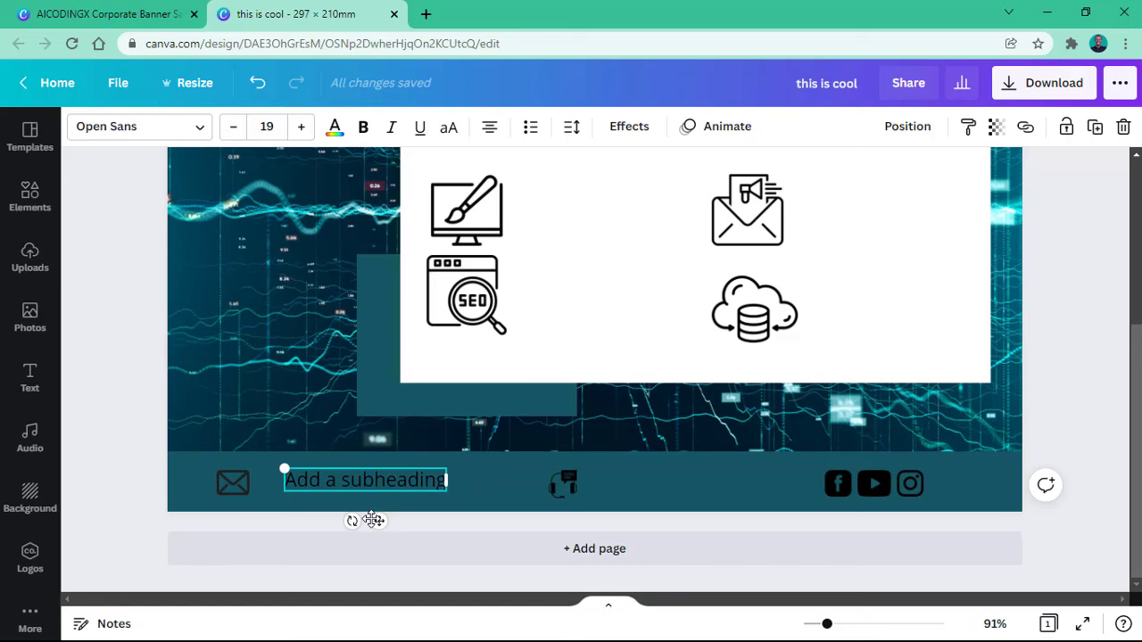
{"action": "left_click_drag", "start_coordinate": [373, 520], "coordinate": [352, 522]}
Step: Copy the 'Business days 10AM - 7PM' line from the AICODINGX banner, then return to 'this is cool'
{"action": "left_click", "coordinate": [170, 11]}
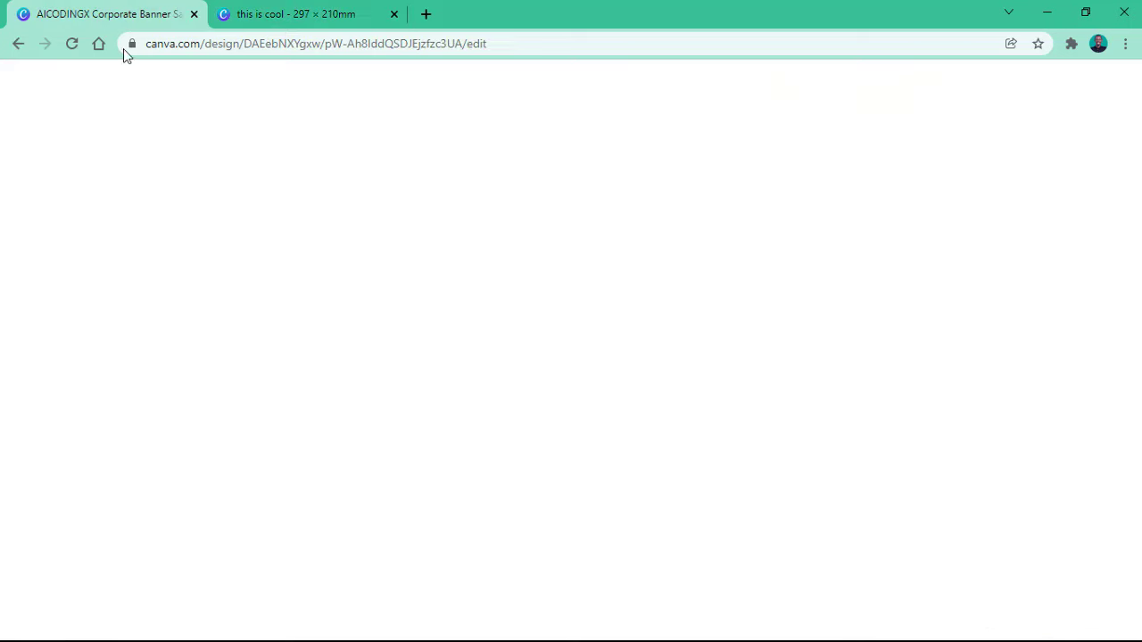
{"action": "left_click", "coordinate": [280, 491]}
{"action": "double_click", "coordinate": [280, 491]}
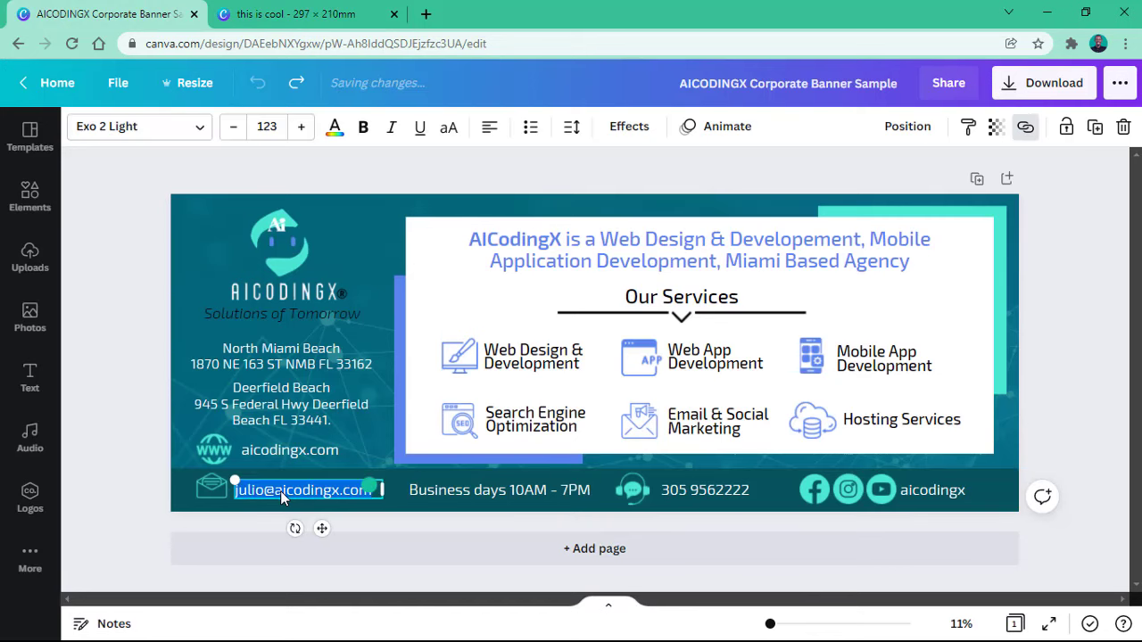
{"action": "left_click", "coordinate": [455, 496]}
{"action": "double_click", "coordinate": [536, 492]}
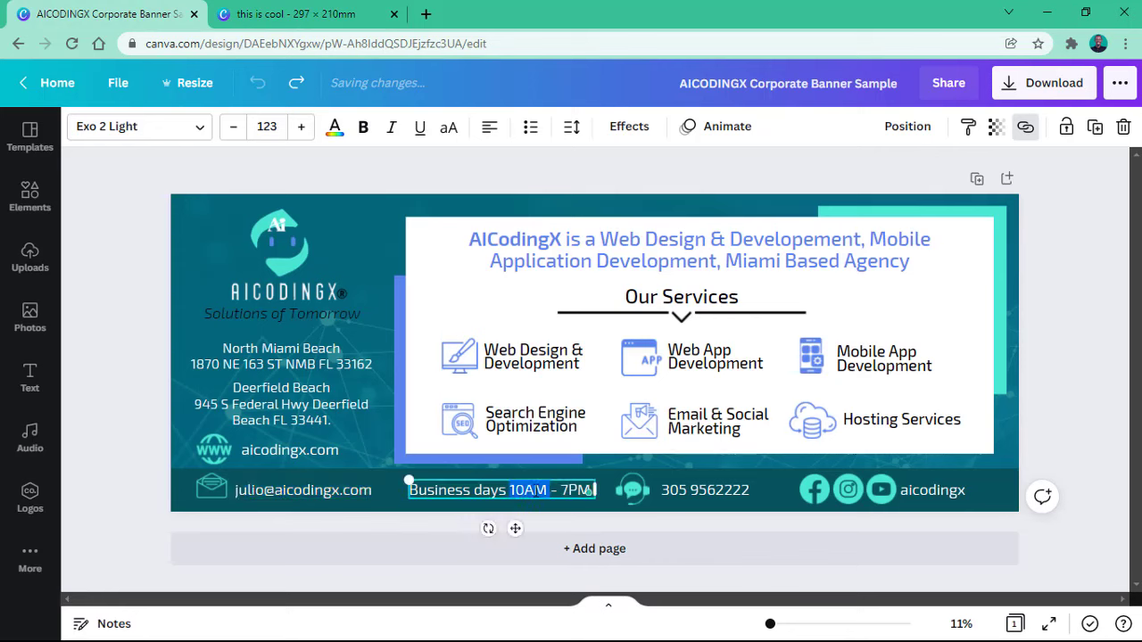
{"action": "triple_click", "coordinate": [592, 490]}
{"action": "key", "text": "ctrl+c"}
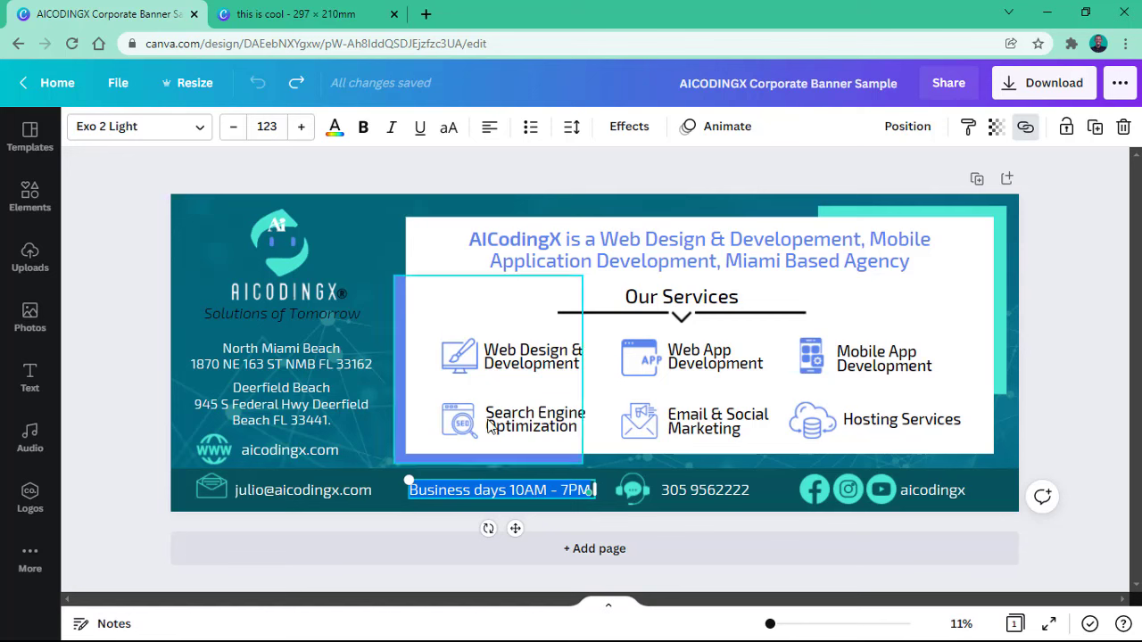
{"action": "left_click", "coordinate": [294, 14]}
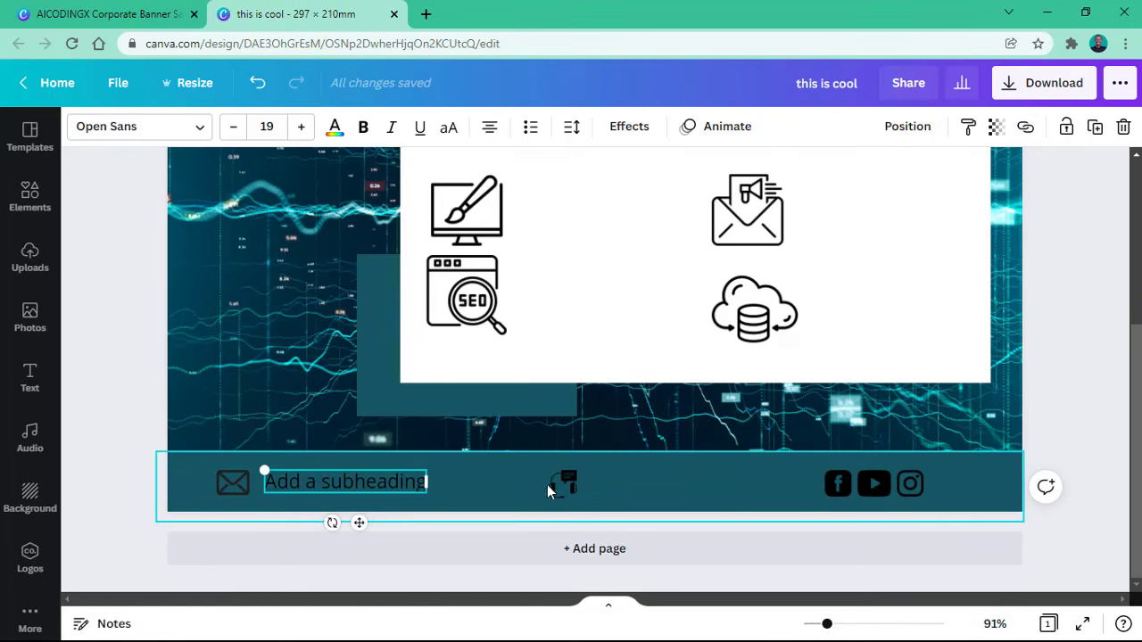
Step: Make the footer subheading a few sizes smaller and place it right beside the envelope icon
{"action": "left_click", "coordinate": [233, 126]}
{"action": "left_click", "coordinate": [233, 127]}
{"action": "left_click", "coordinate": [239, 131]}
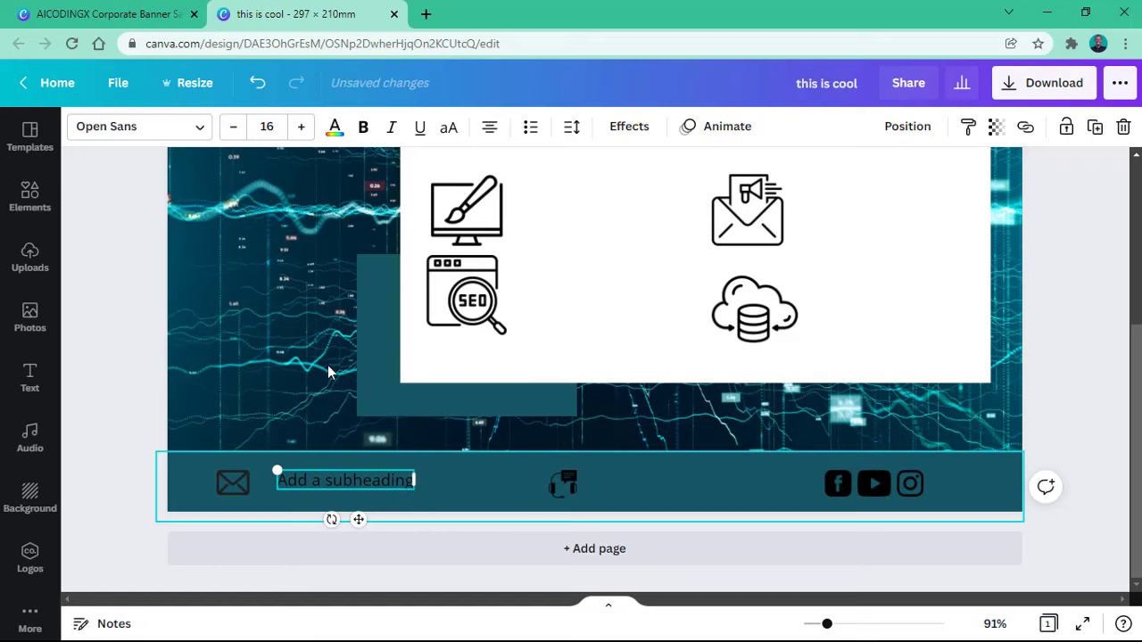
{"action": "left_click", "coordinate": [234, 130]}
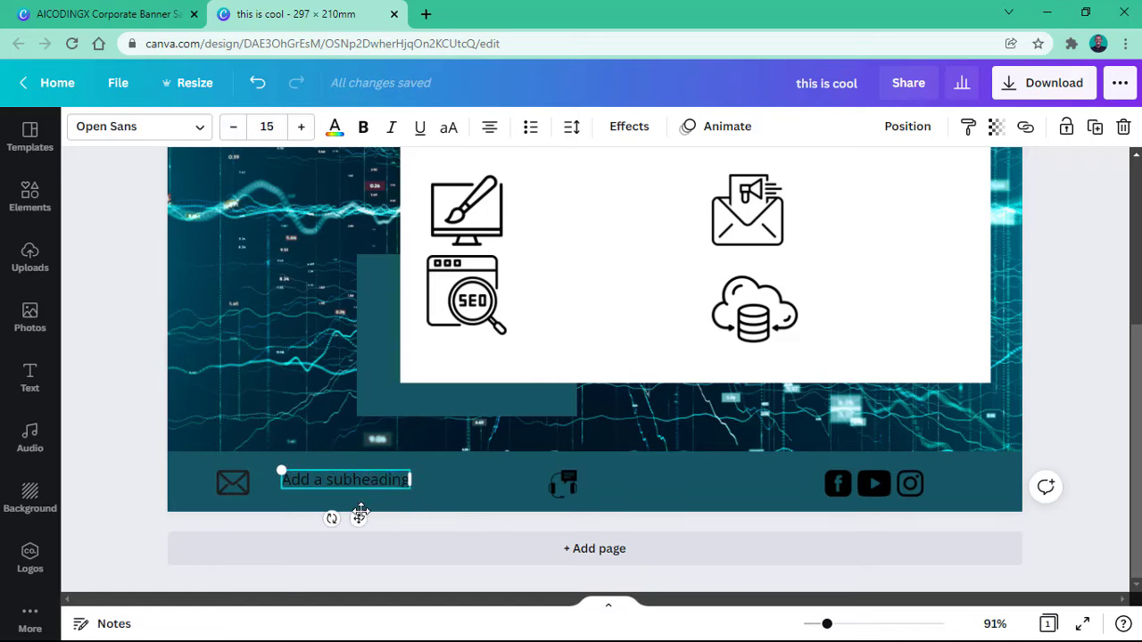
{"action": "left_click_drag", "start_coordinate": [358, 518], "coordinate": [328, 524]}
{"action": "left_click", "coordinate": [473, 524]}
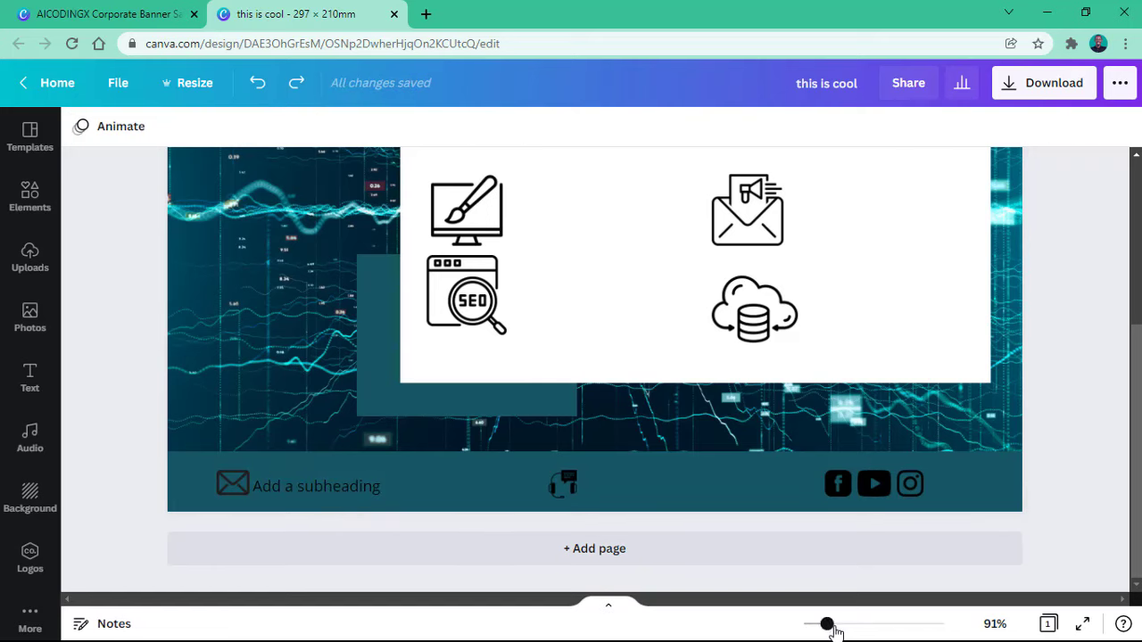
{"action": "left_click_drag", "start_coordinate": [833, 627], "coordinate": [840, 627]}
{"action": "scroll", "coordinate": [755, 548], "scroll_direction": "down", "scroll_amount": 1}
{"action": "left_click_drag", "start_coordinate": [439, 470], "coordinate": [451, 470]}
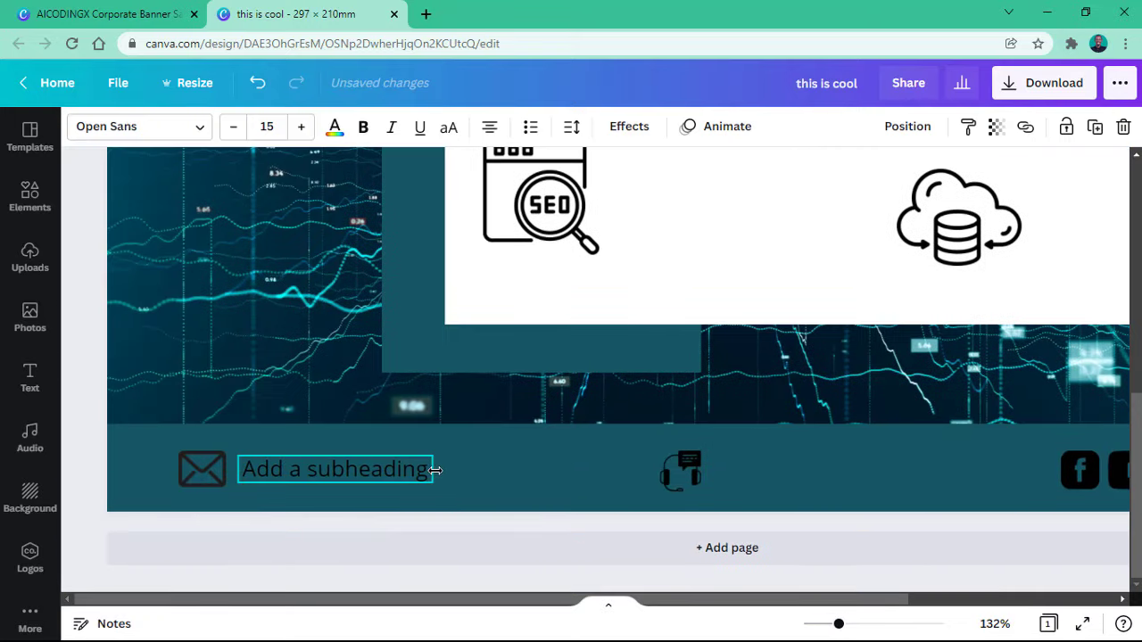
{"action": "left_click", "coordinate": [485, 474]}
{"action": "left_click", "coordinate": [422, 472]}
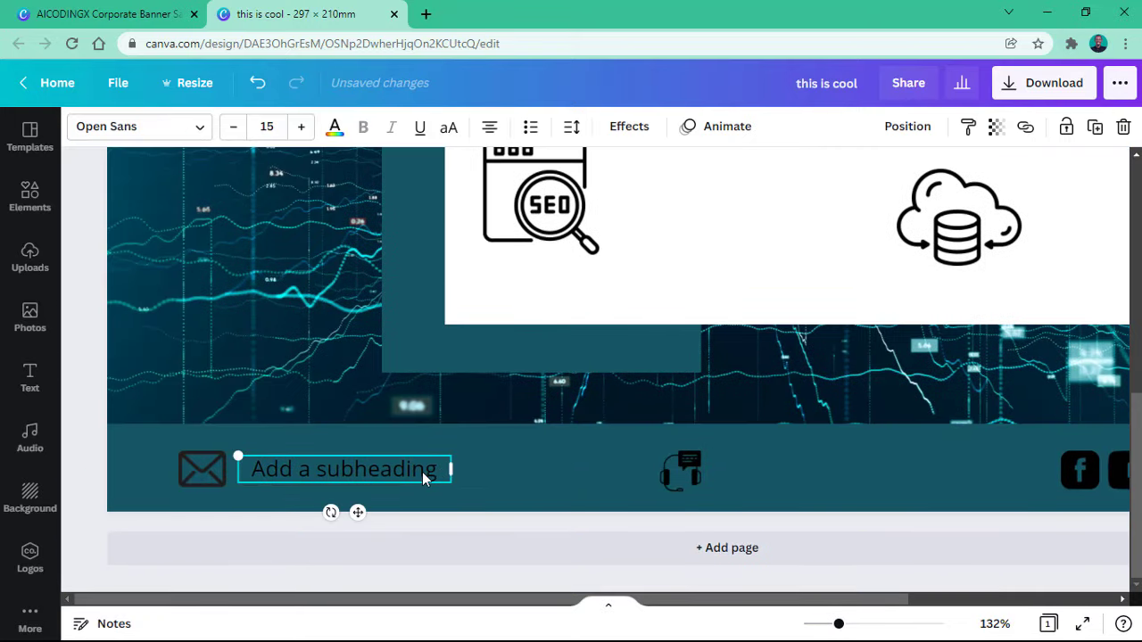
Step: Add a copy reading 'Business days 10AM - 7PM' and move the headset icon after 7PM
{"action": "left_click", "coordinate": [1094, 126]}
{"action": "left_click_drag", "start_coordinate": [437, 490], "coordinate": [594, 467]}
{"action": "double_click", "coordinate": [579, 466]}
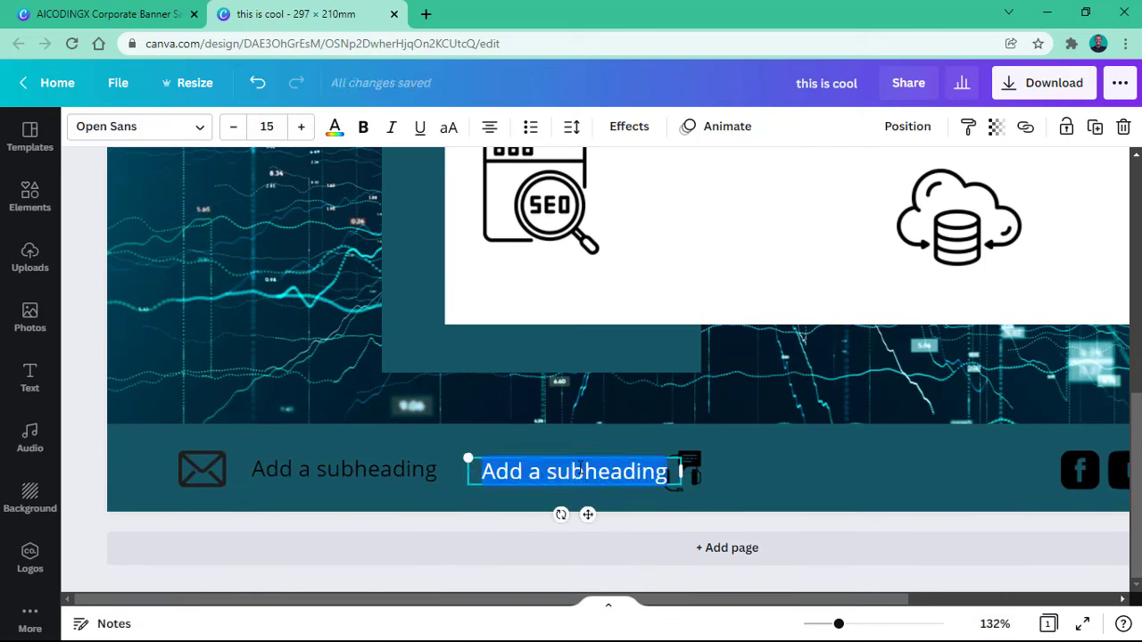
{"action": "key", "text": "ctrl+v"}
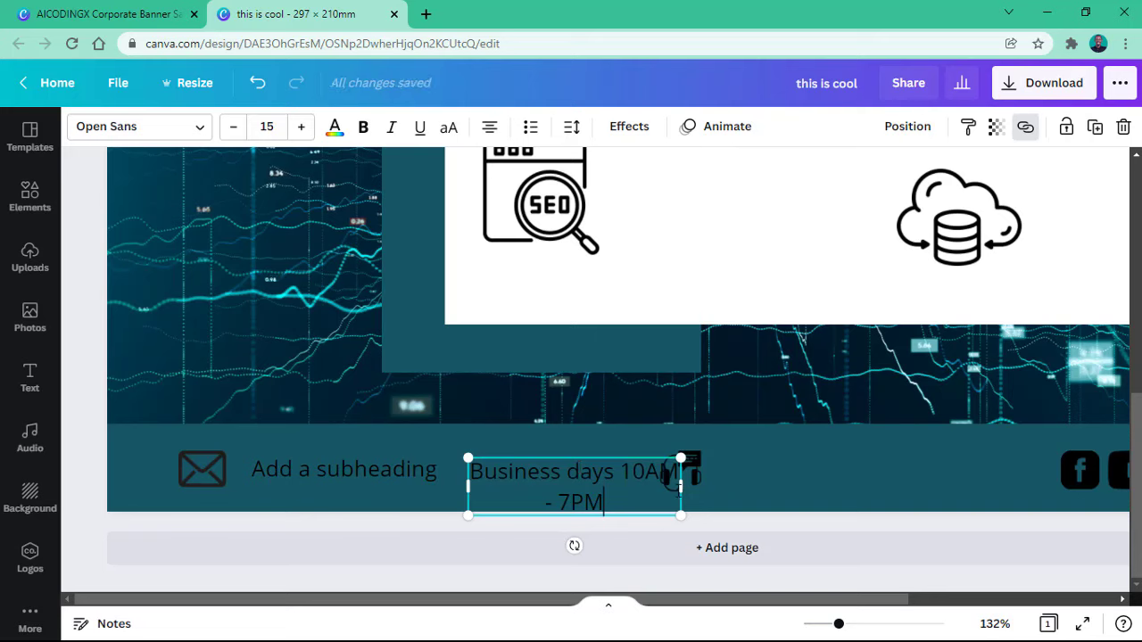
{"action": "left_click_drag", "start_coordinate": [678, 489], "coordinate": [745, 483]}
{"action": "left_click", "coordinate": [747, 487]}
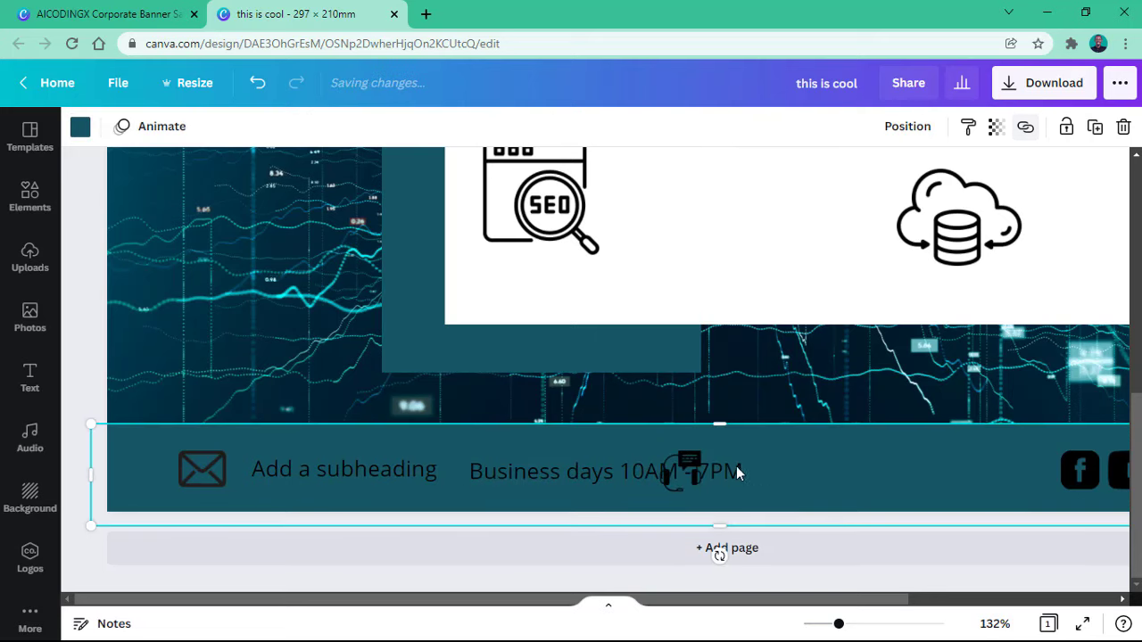
{"action": "left_click", "coordinate": [687, 458]}
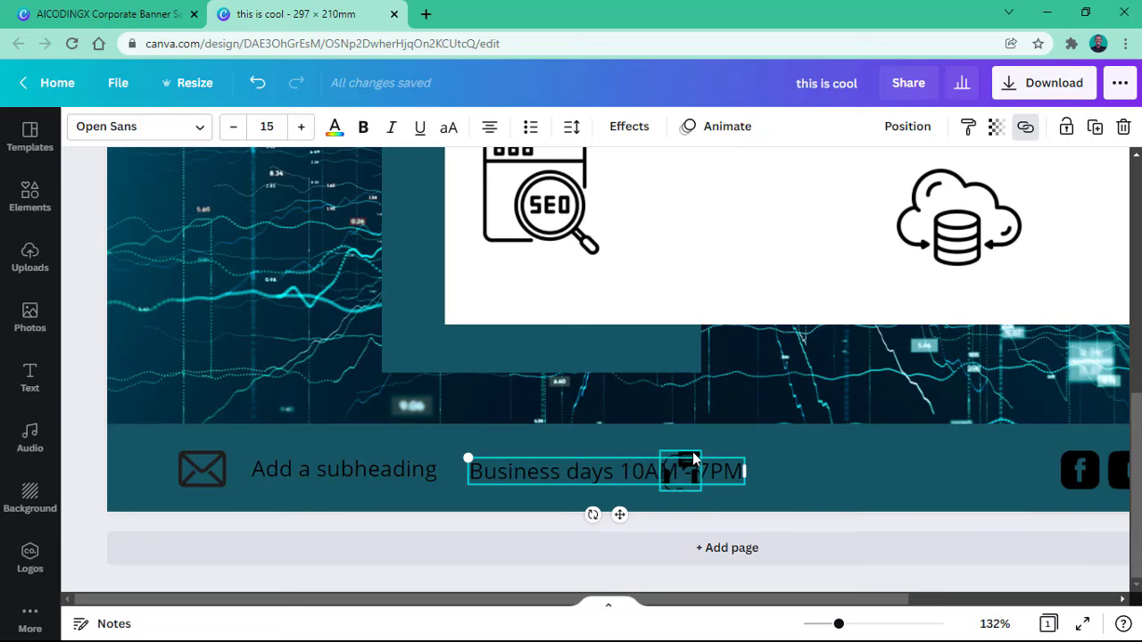
{"action": "left_click", "coordinate": [687, 460]}
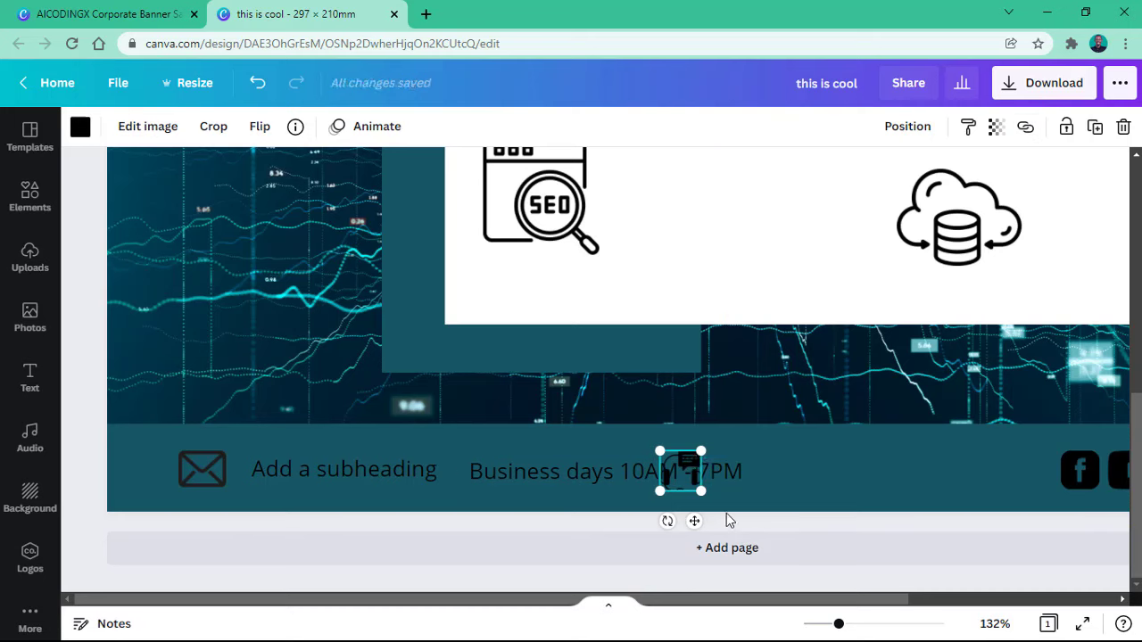
{"action": "left_click_drag", "start_coordinate": [693, 521], "coordinate": [785, 521]}
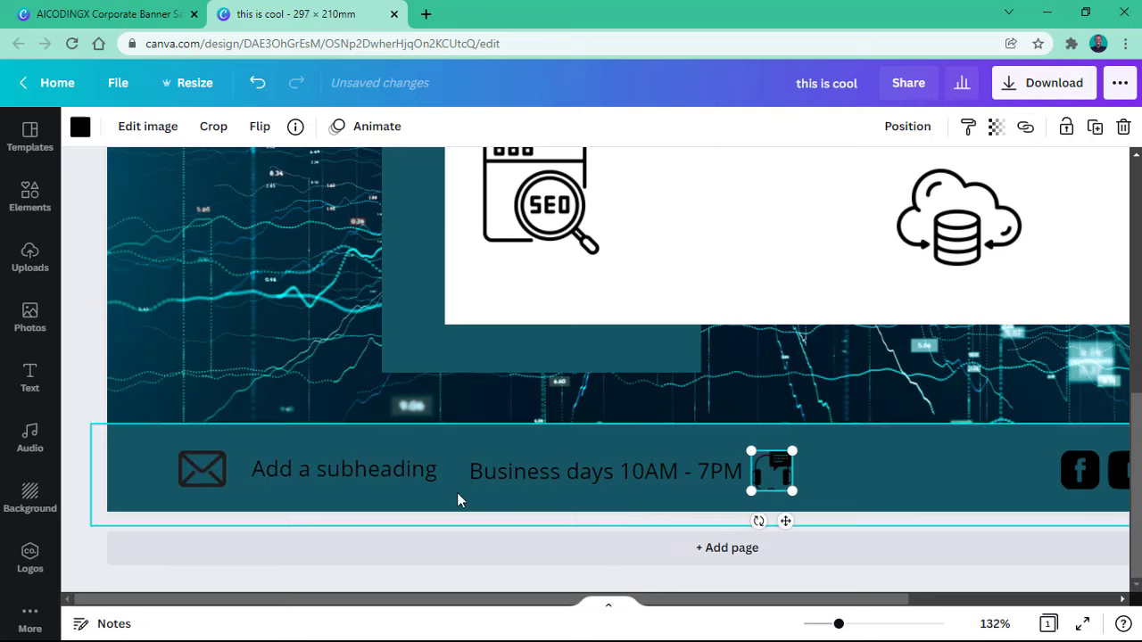
Step: Replace the placeholder subheading with the contact e-mail address and move the envelope icon further left
{"action": "left_click", "coordinate": [402, 470]}
{"action": "left_click", "coordinate": [183, 10]}
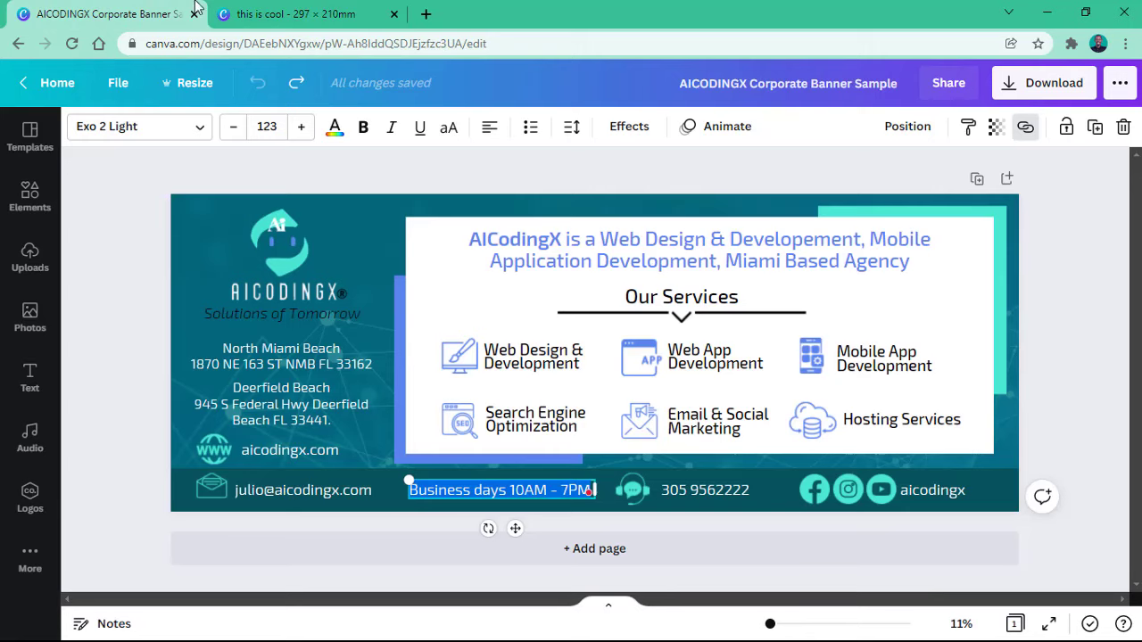
{"action": "left_click", "coordinate": [265, 14]}
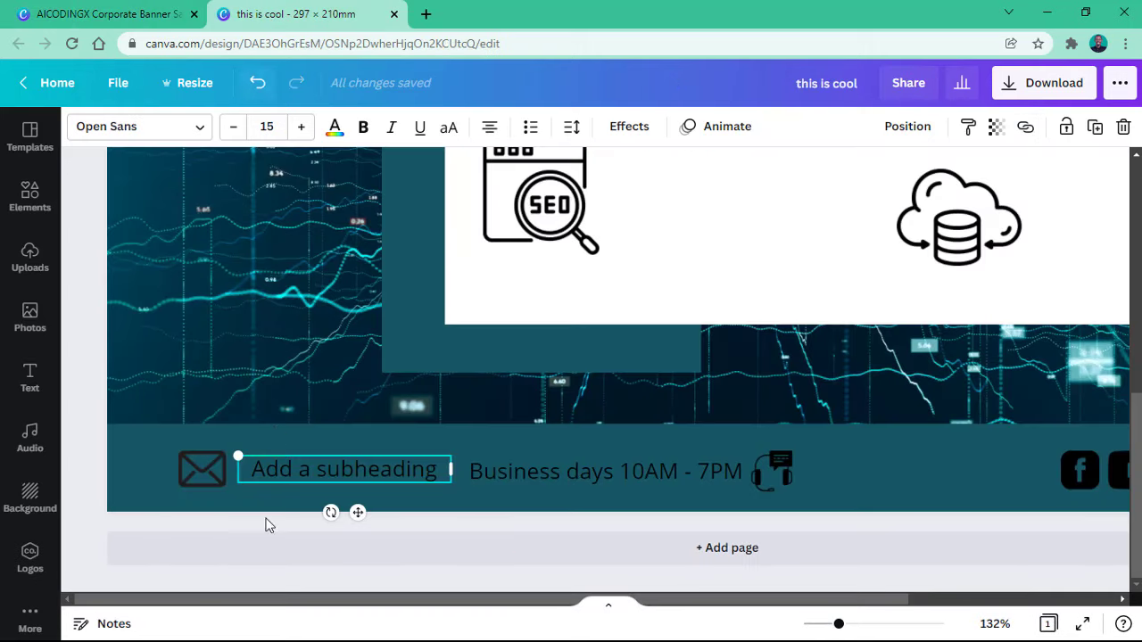
{"action": "double_click", "coordinate": [311, 477]}
{"action": "key", "text": "BackSpace"}
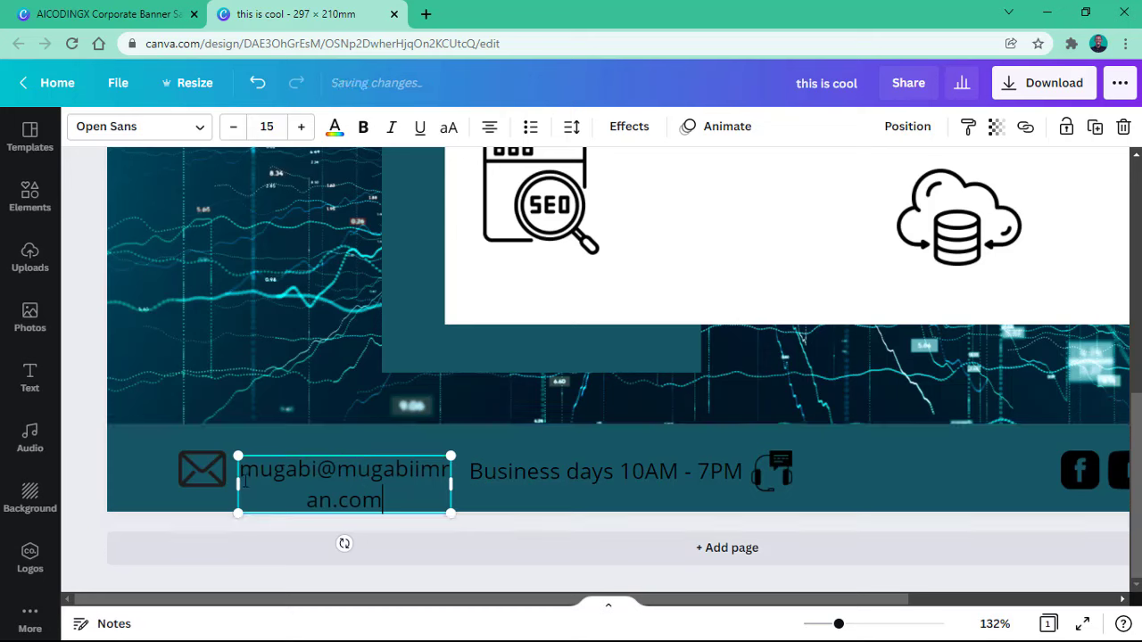
{"action": "left_click", "coordinate": [192, 463]}
{"action": "mouse_move", "coordinate": [192, 463]}
{"action": "left_mouse_down"}
{"action": "mouse_move", "coordinate": [160, 463]}
{"action": "mouse_move", "coordinate": [214, 478]}
{"action": "mouse_move", "coordinate": [193, 480]}
{"action": "left_mouse_up"}
{"action": "left_click", "coordinate": [239, 478]}
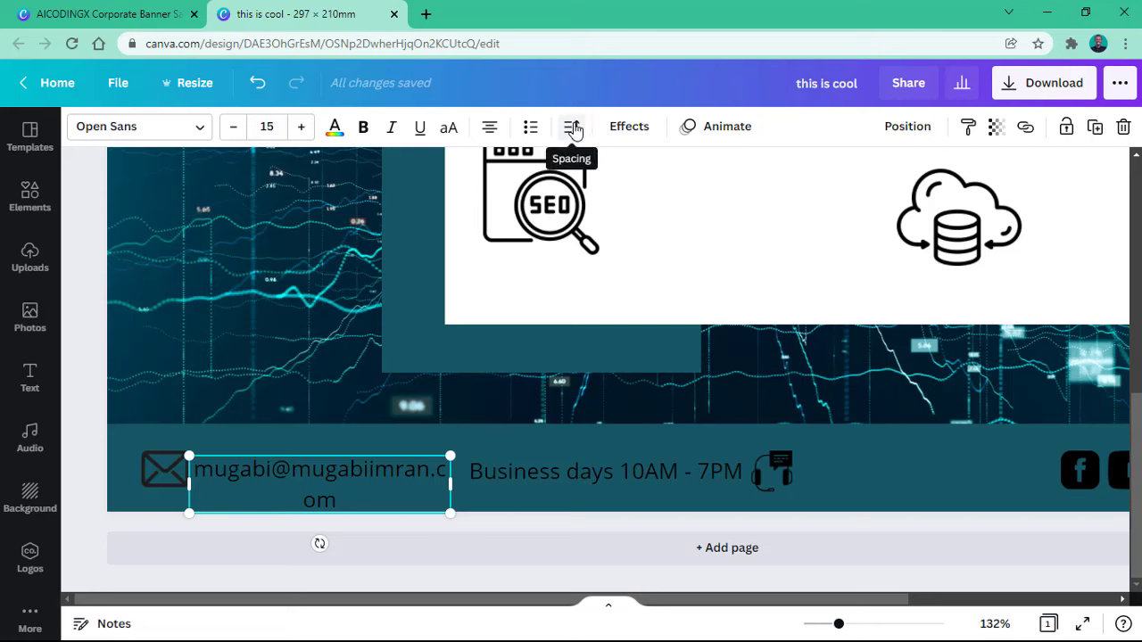
Step: Give the e-mail and business-hours texts -68 letter spacing and left-align the hours line
{"action": "left_click", "coordinate": [573, 126]}
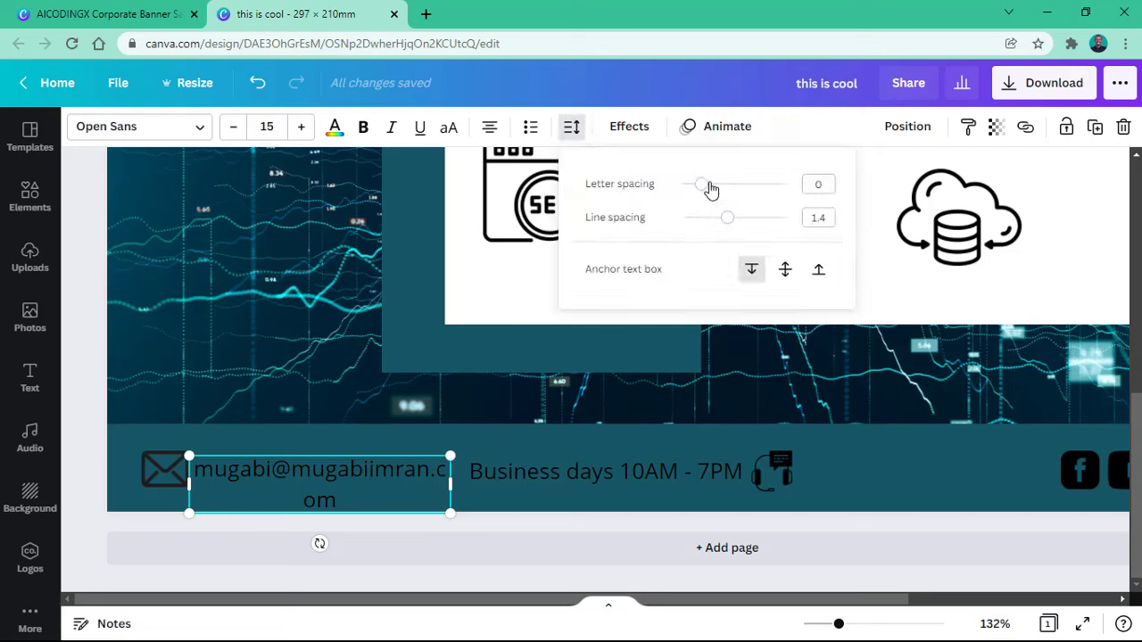
{"action": "left_click_drag", "start_coordinate": [705, 190], "coordinate": [697, 195]}
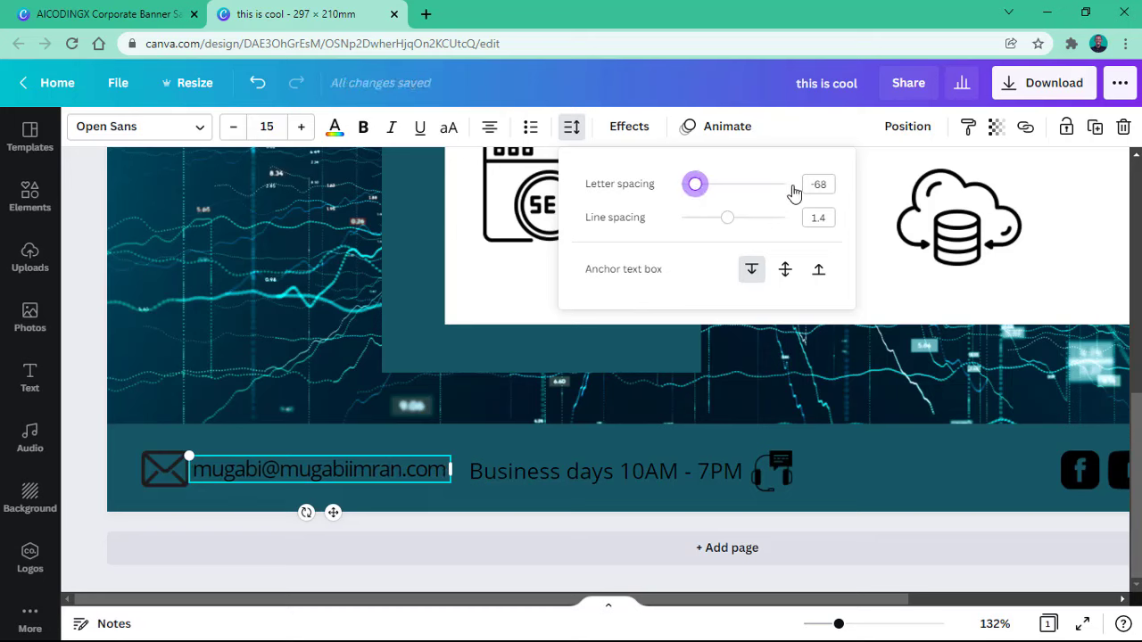
{"action": "left_click", "coordinate": [821, 183]}
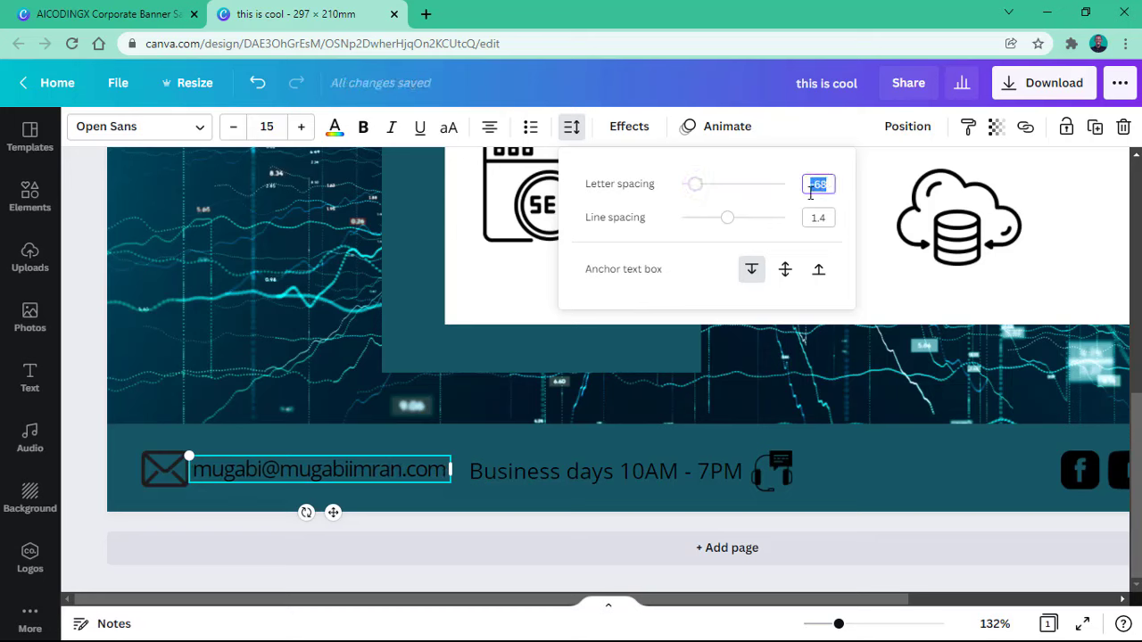
{"action": "left_click", "coordinate": [581, 470]}
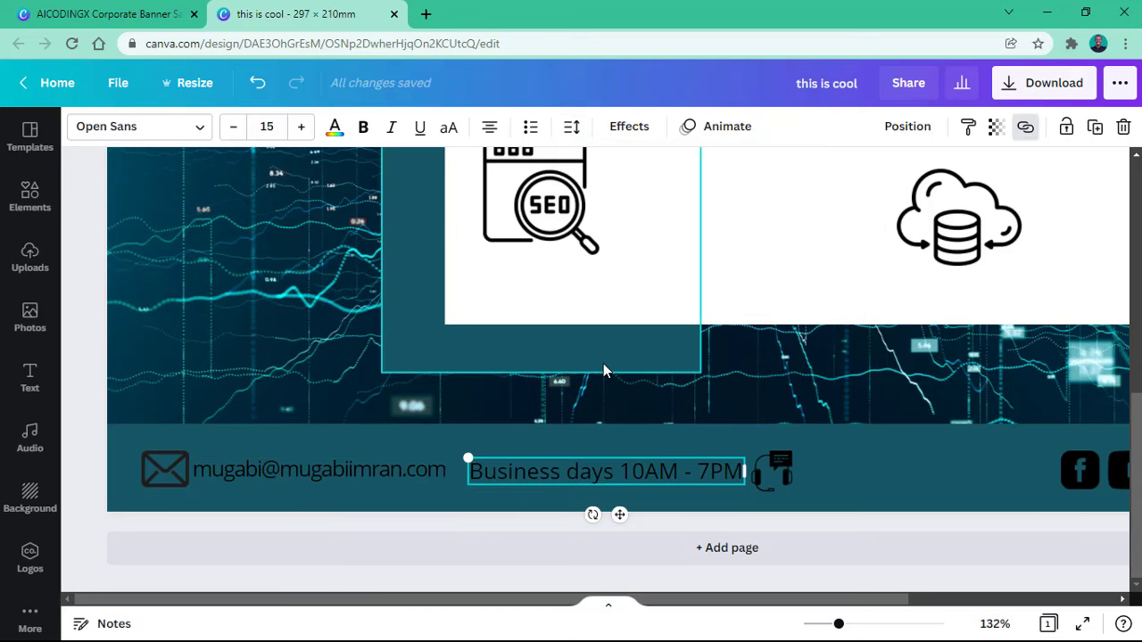
{"action": "left_click", "coordinate": [573, 128]}
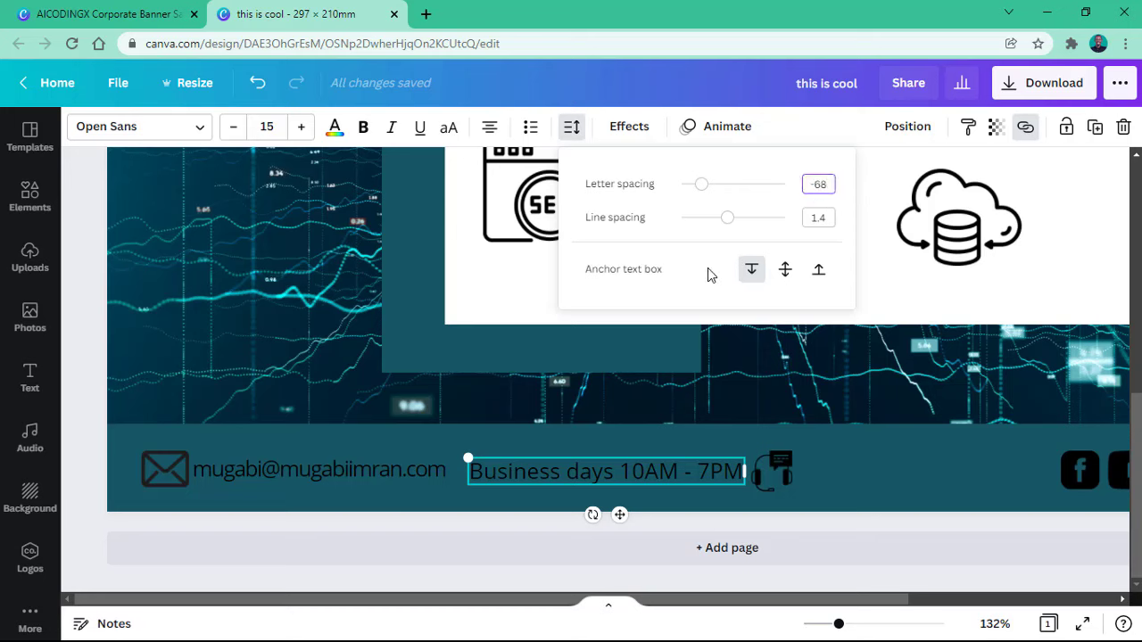
{"action": "left_click", "coordinate": [560, 300]}
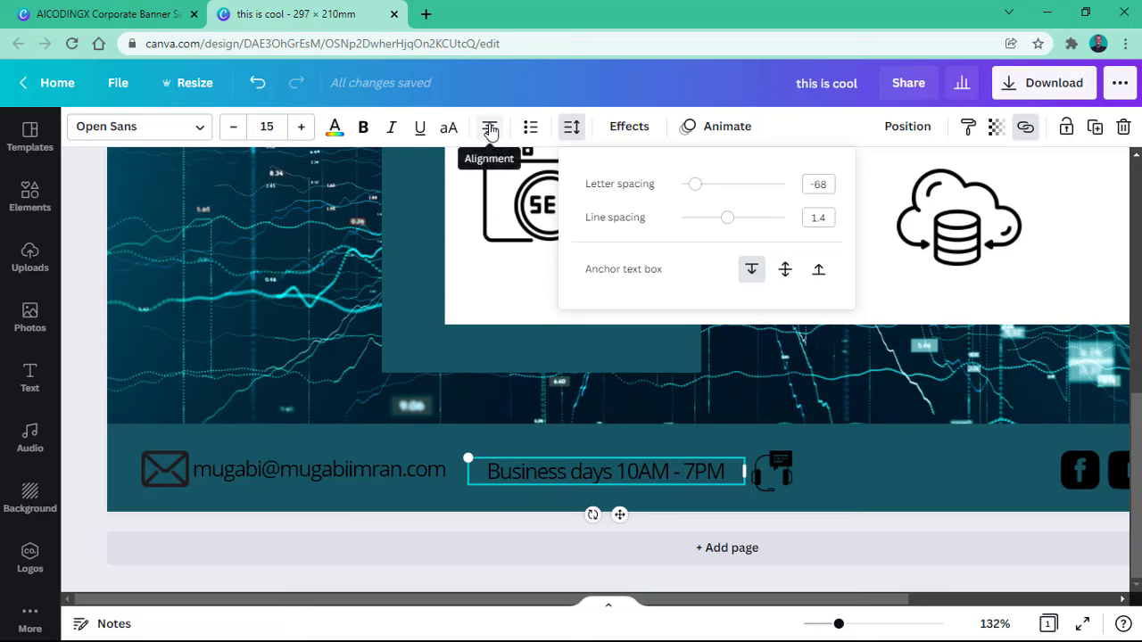
{"action": "left_click", "coordinate": [489, 134]}
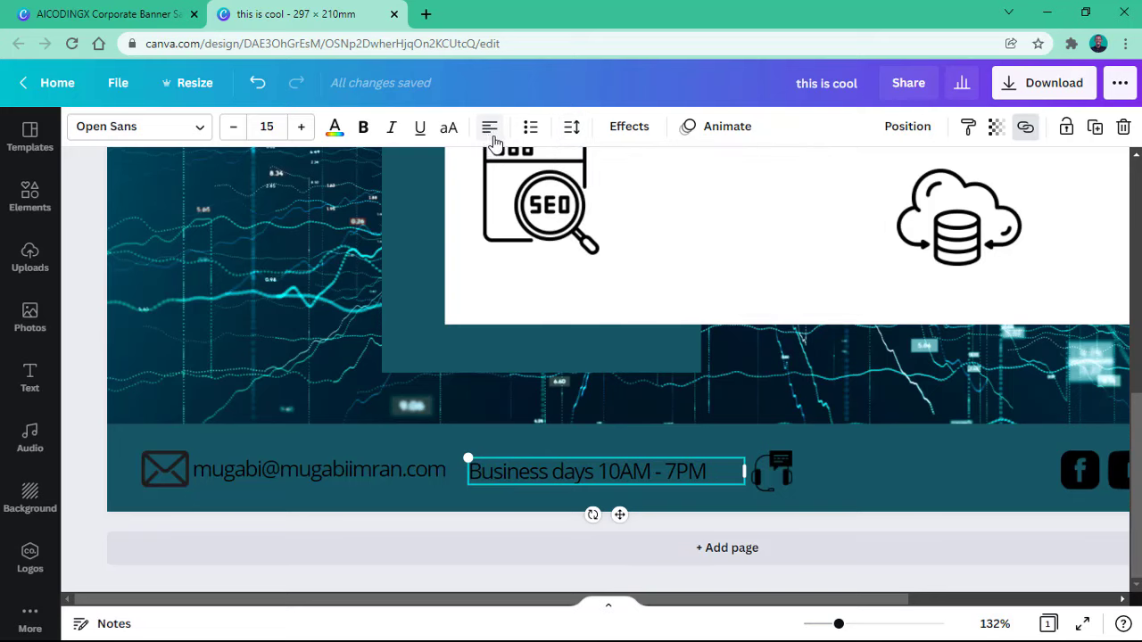
Step: Left-align the footer e-mail text and nudge it slightly right
{"action": "left_click", "coordinate": [305, 471]}
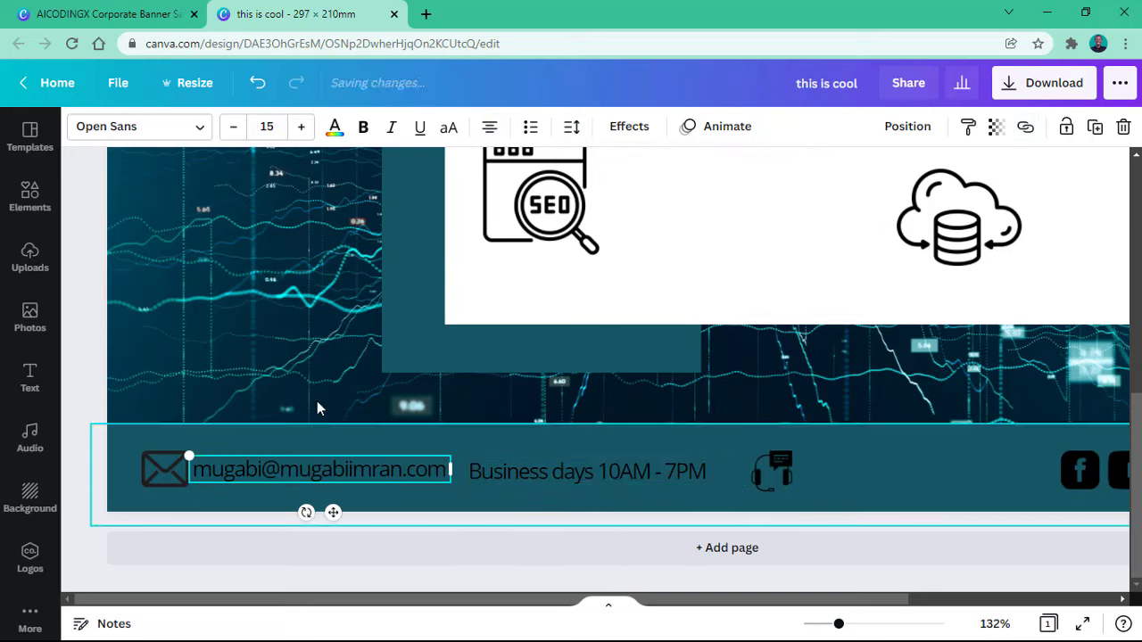
{"action": "left_click", "coordinate": [491, 130]}
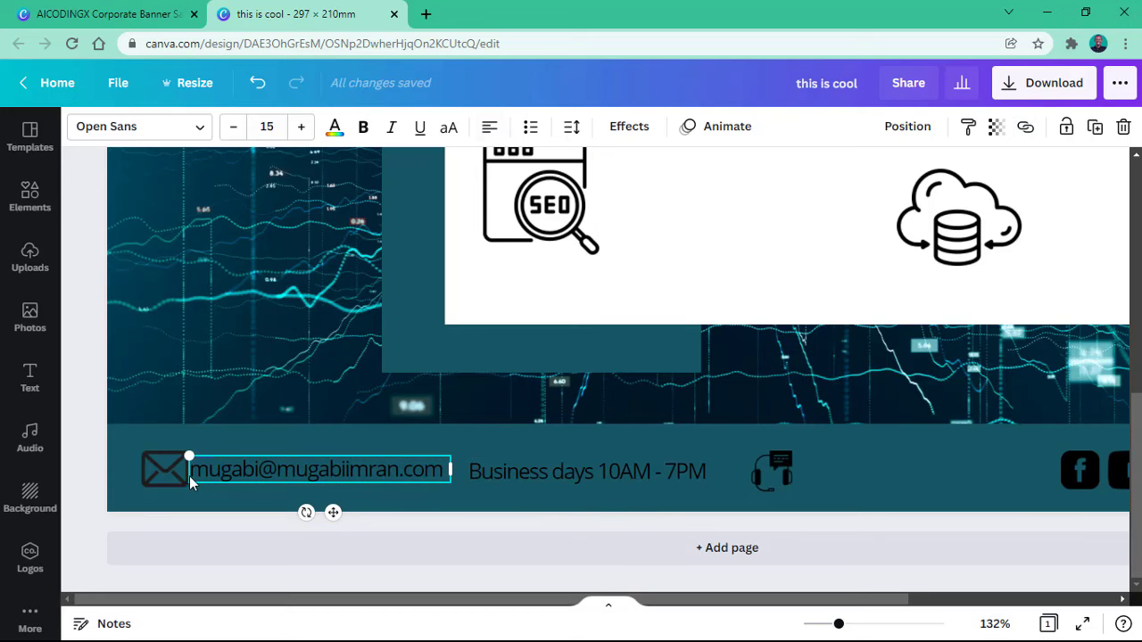
{"action": "left_click_drag", "start_coordinate": [189, 475], "coordinate": [195, 476]}
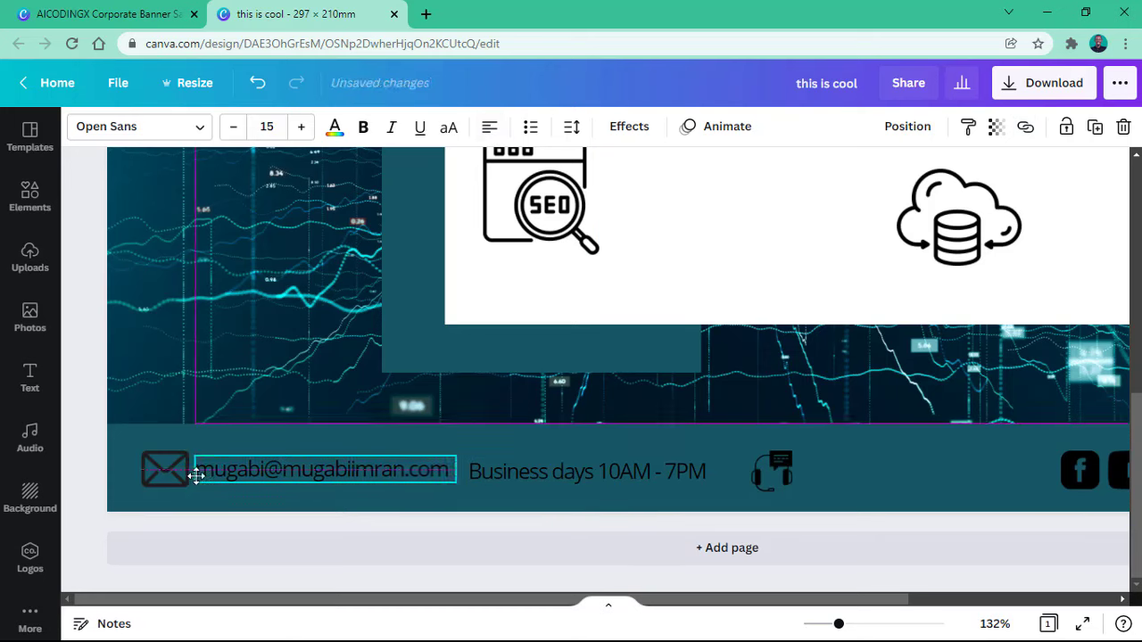
{"action": "left_click", "coordinate": [544, 468]}
{"action": "left_click_drag", "start_coordinate": [675, 603], "coordinate": [883, 603]}
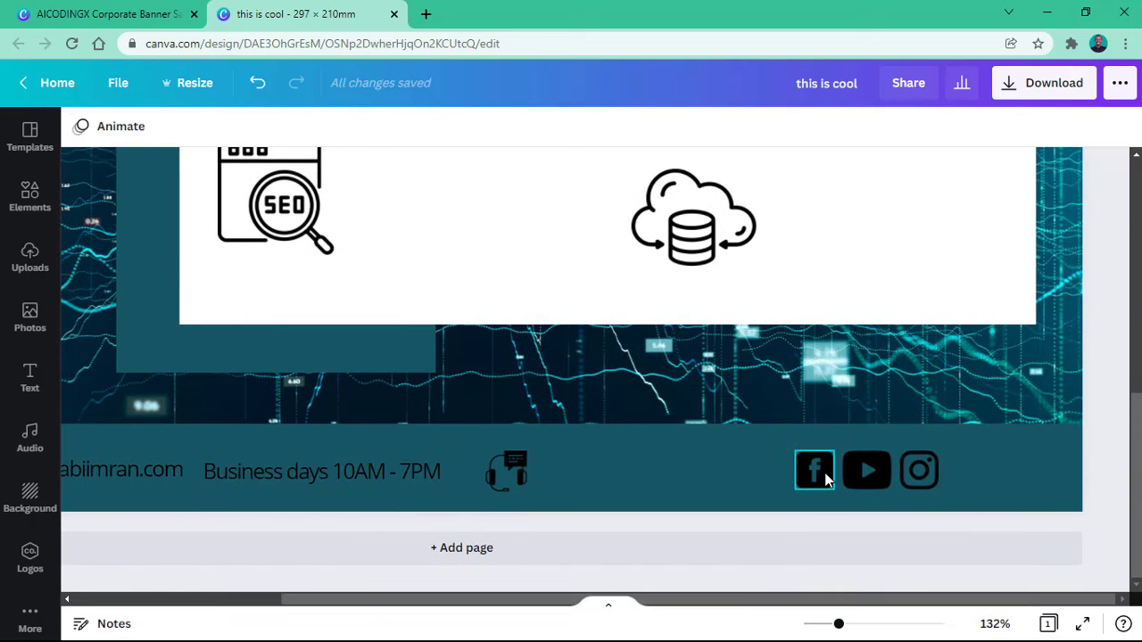
Step: Duplicate the business-hours text beside the headset icon and retype it as the phone number
{"action": "left_click", "coordinate": [398, 478]}
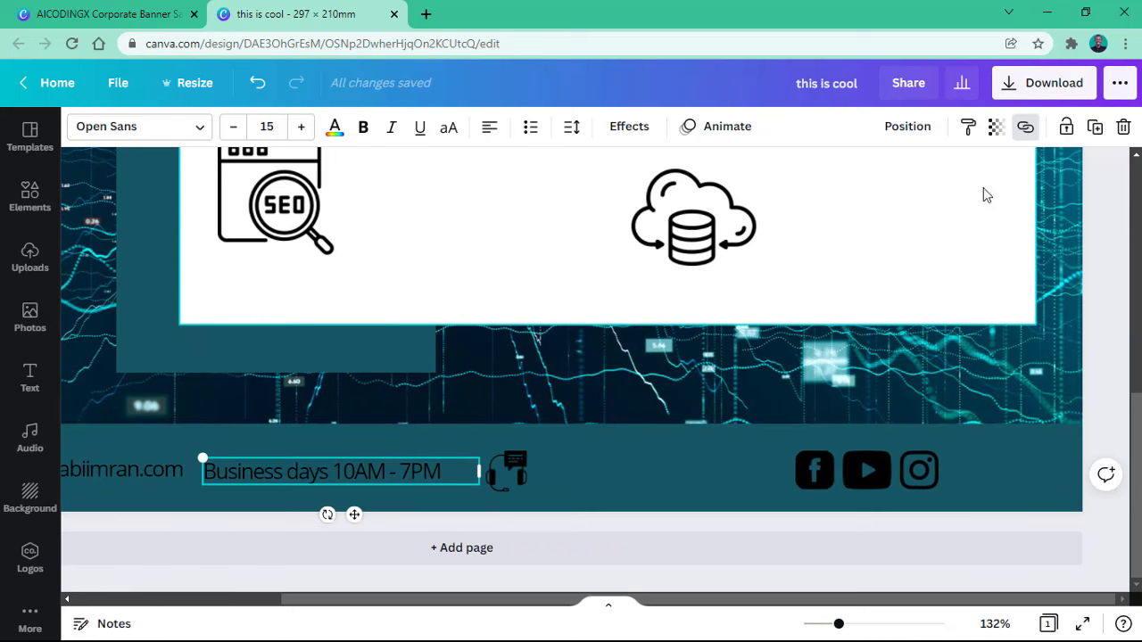
{"action": "left_click", "coordinate": [1095, 125]}
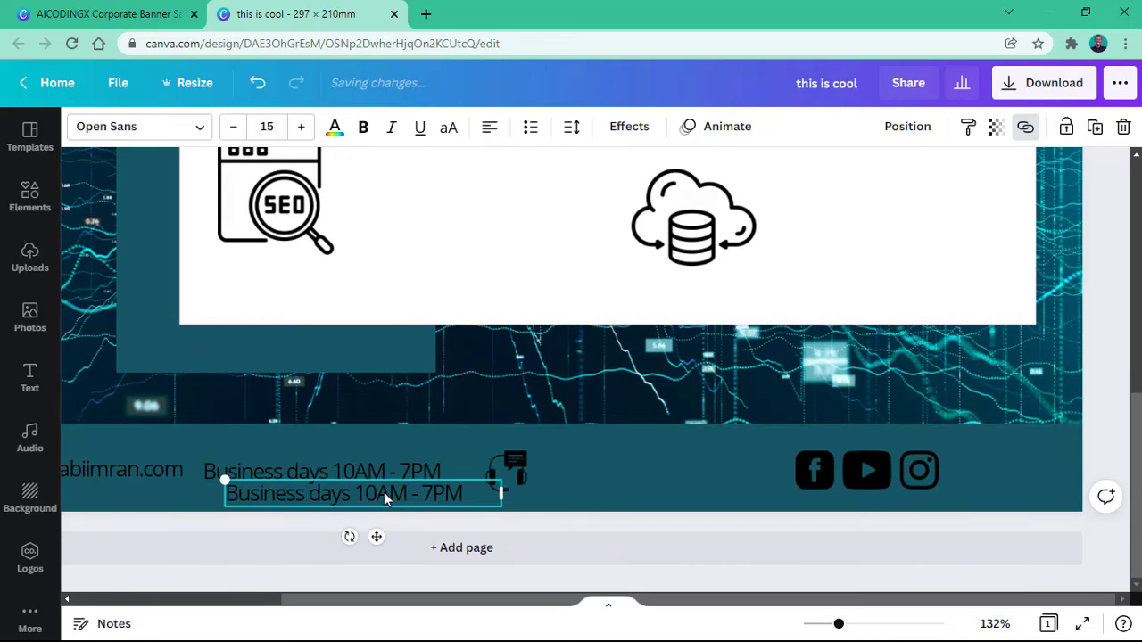
{"action": "left_click_drag", "start_coordinate": [383, 492], "coordinate": [696, 468]}
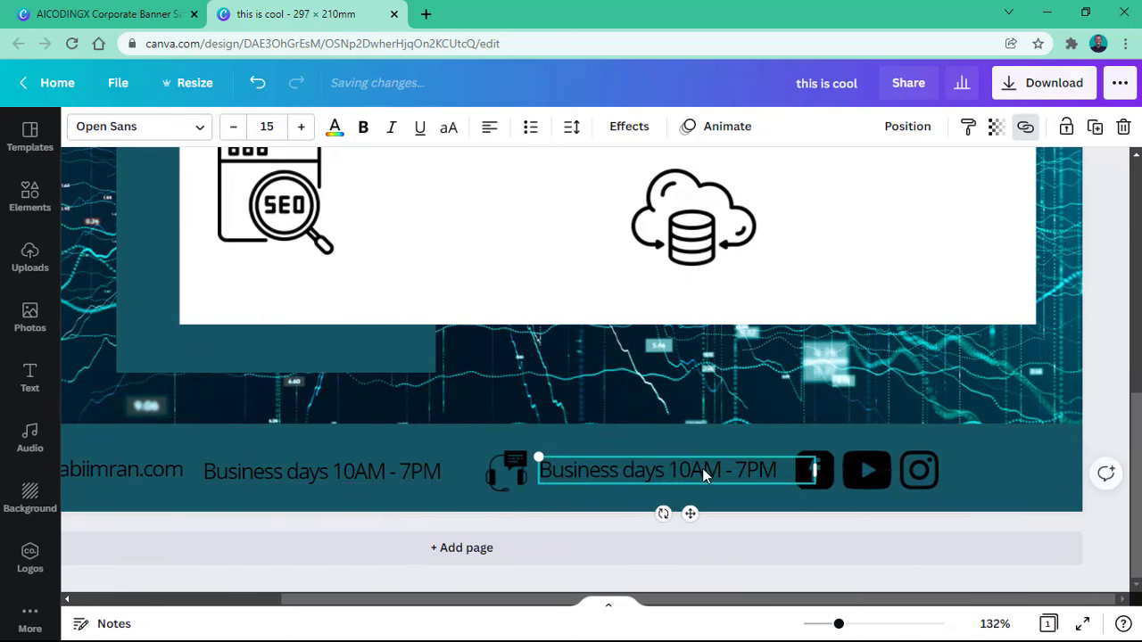
{"action": "triple_click", "coordinate": [732, 470]}
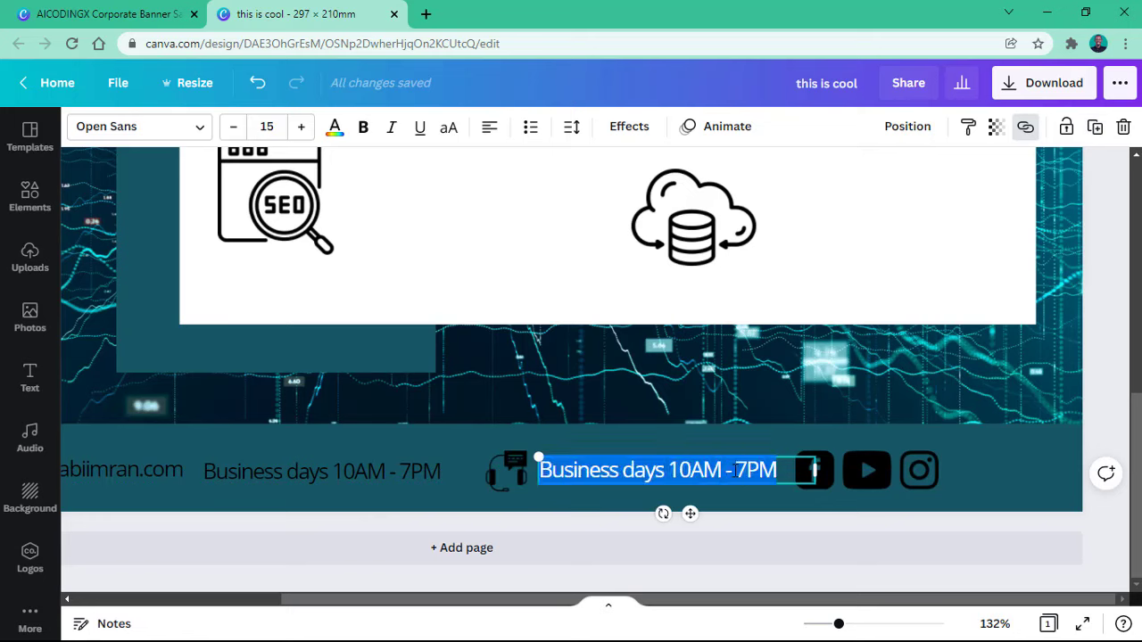
{"action": "left_click_drag", "start_coordinate": [815, 457], "coordinate": [706, 458]}
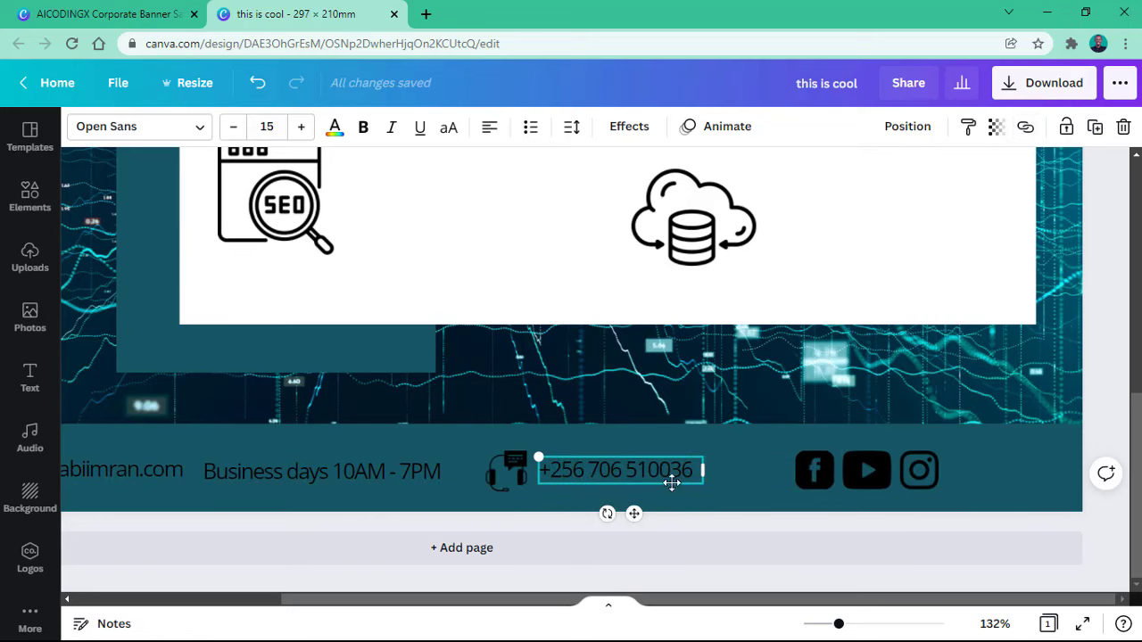
{"action": "left_click", "coordinate": [726, 481]}
Step: Duplicate the phone-number text after the Instagram icon as the social-media handle, narrowing its box
{"action": "left_click", "coordinate": [642, 464]}
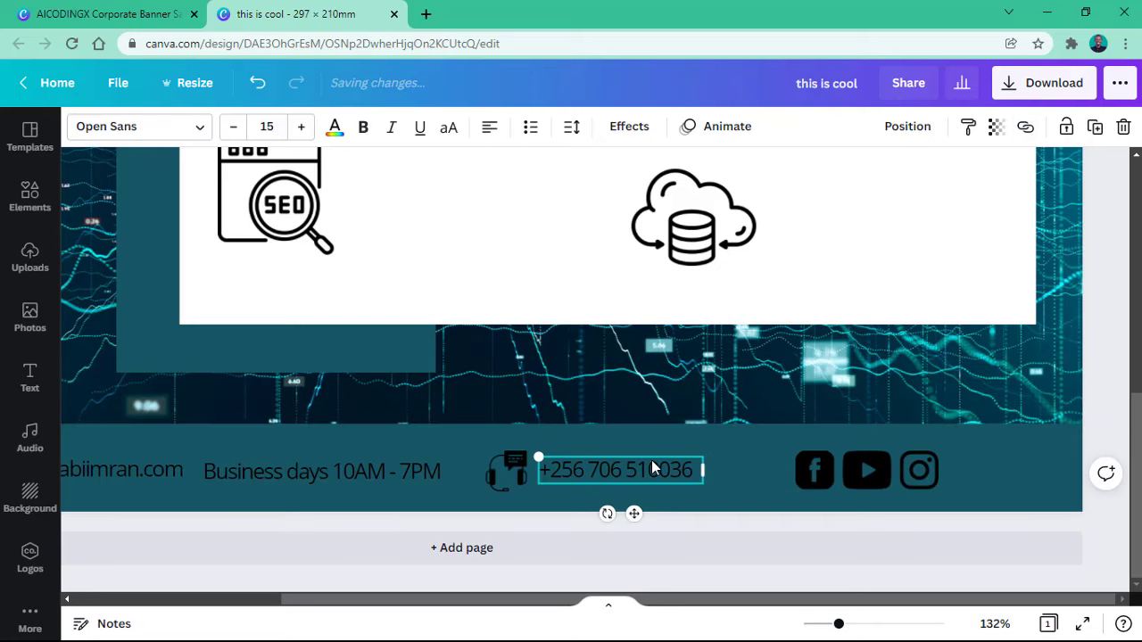
{"action": "left_click", "coordinate": [1095, 126]}
{"action": "left_click_drag", "start_coordinate": [669, 492], "coordinate": [1020, 468]}
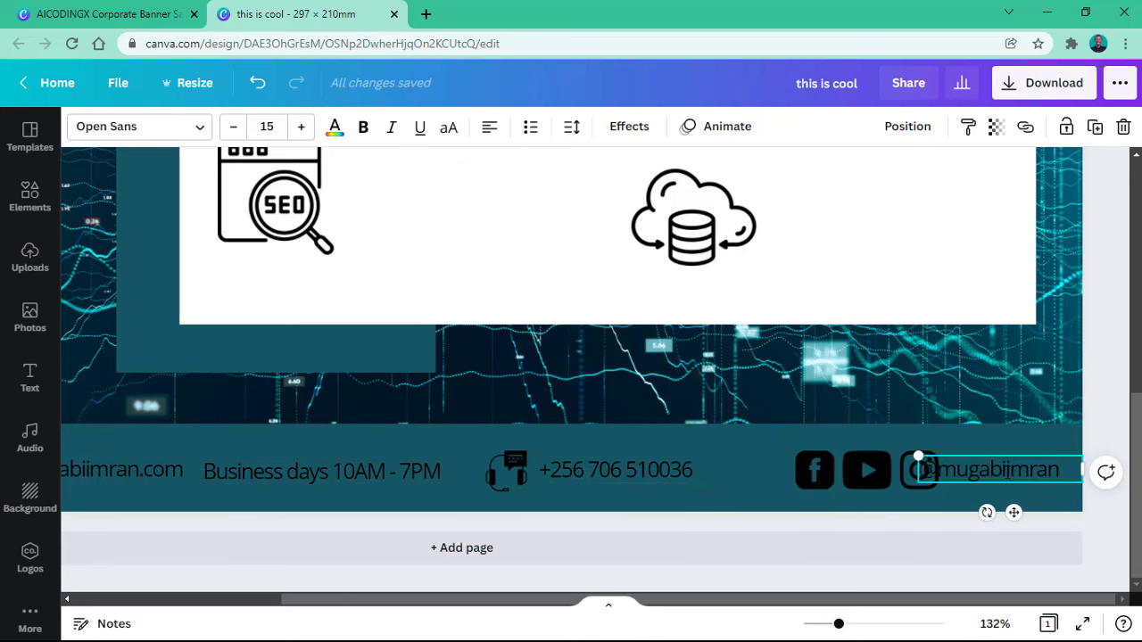
{"action": "left_click_drag", "start_coordinate": [1082, 467], "coordinate": [892, 477]}
Step: Move the Facebook, YouTube and Instagram icons and the handle text left to fit inside the footer
{"action": "left_click", "coordinate": [888, 474]}
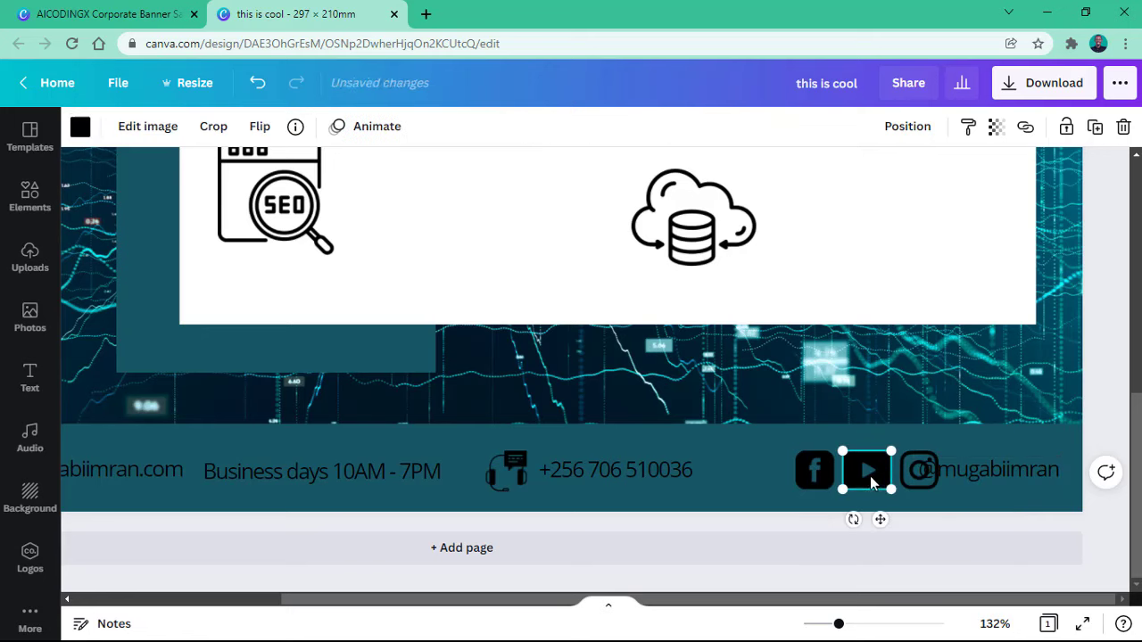
{"action": "left_click", "coordinate": [906, 482], "text": "shift"}
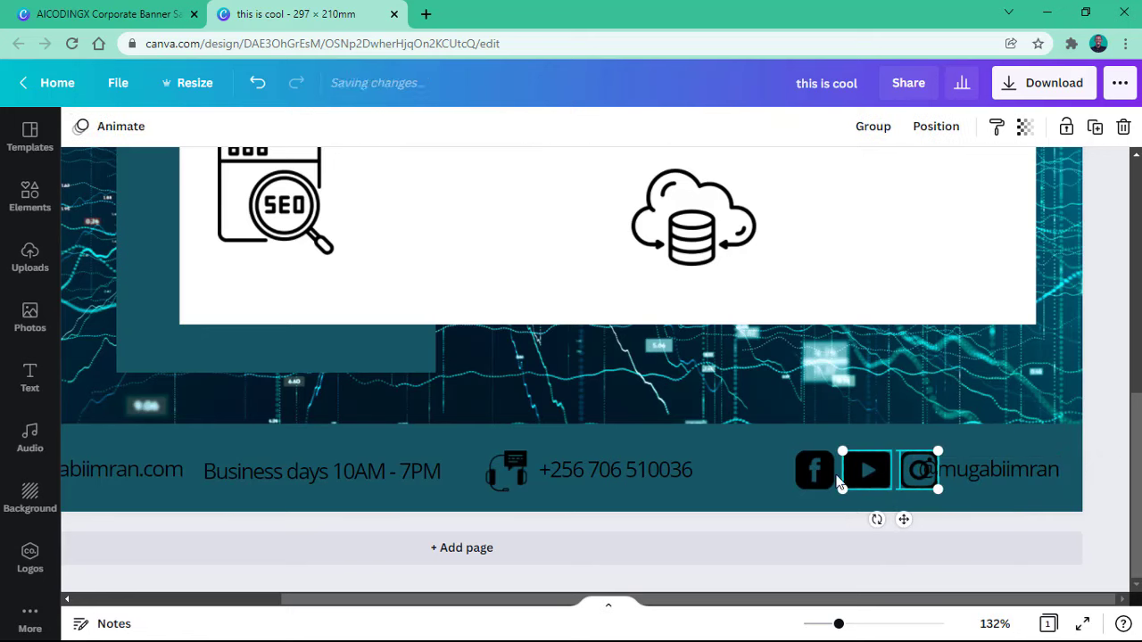
{"action": "left_click", "coordinate": [815, 470], "text": "shift"}
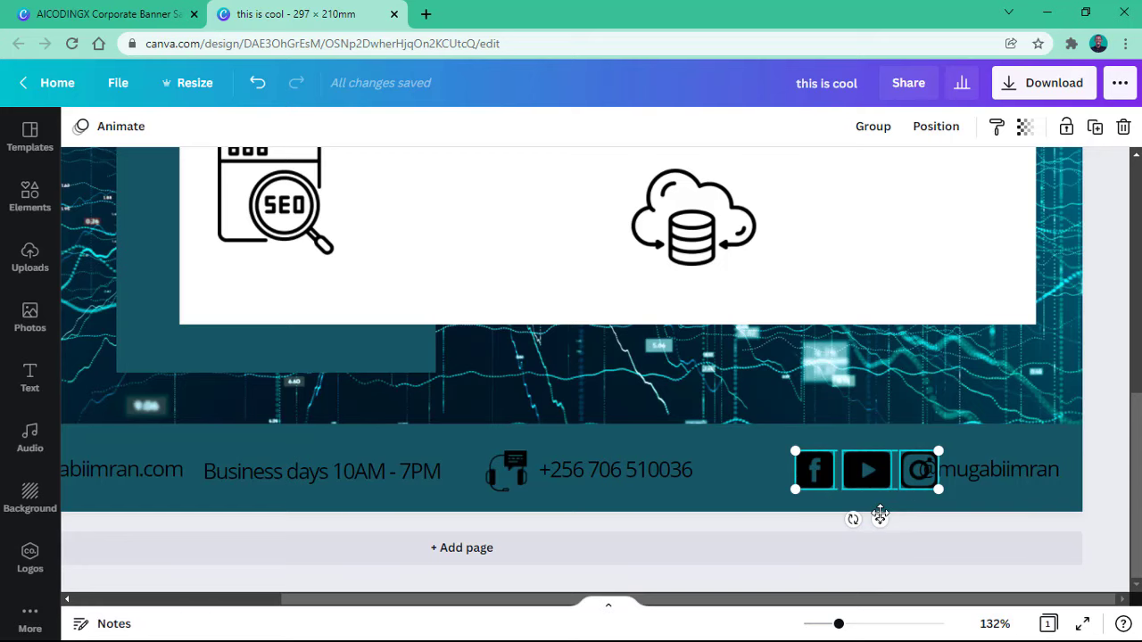
{"action": "left_click_drag", "start_coordinate": [876, 518], "coordinate": [833, 517]}
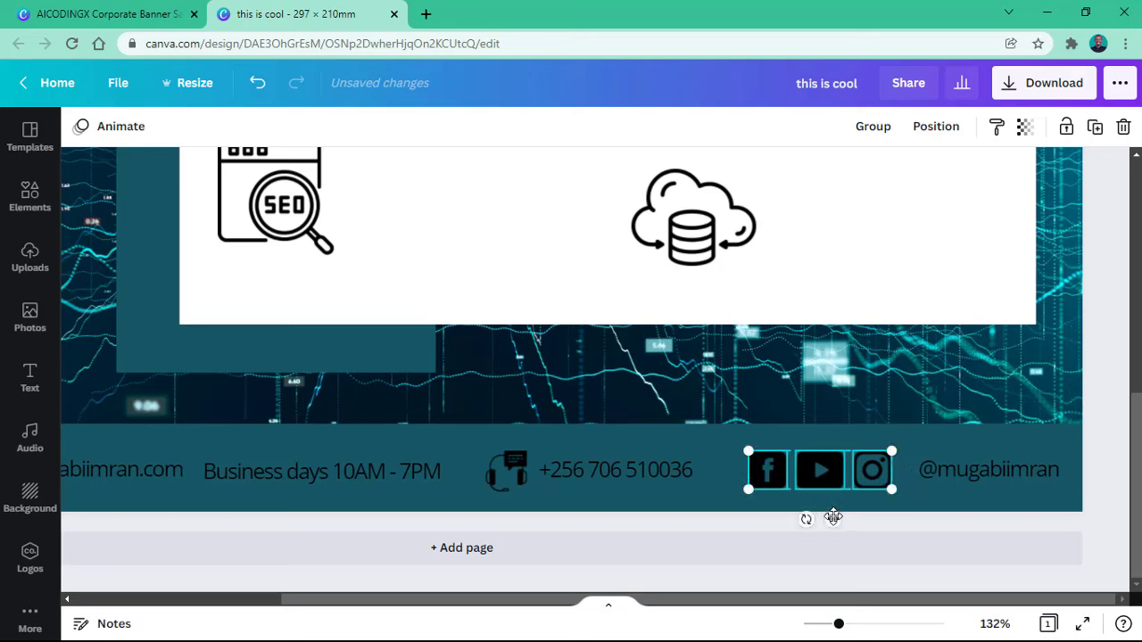
{"action": "left_click", "coordinate": [960, 476]}
{"action": "left_click_drag", "start_coordinate": [958, 477], "coordinate": [940, 477]}
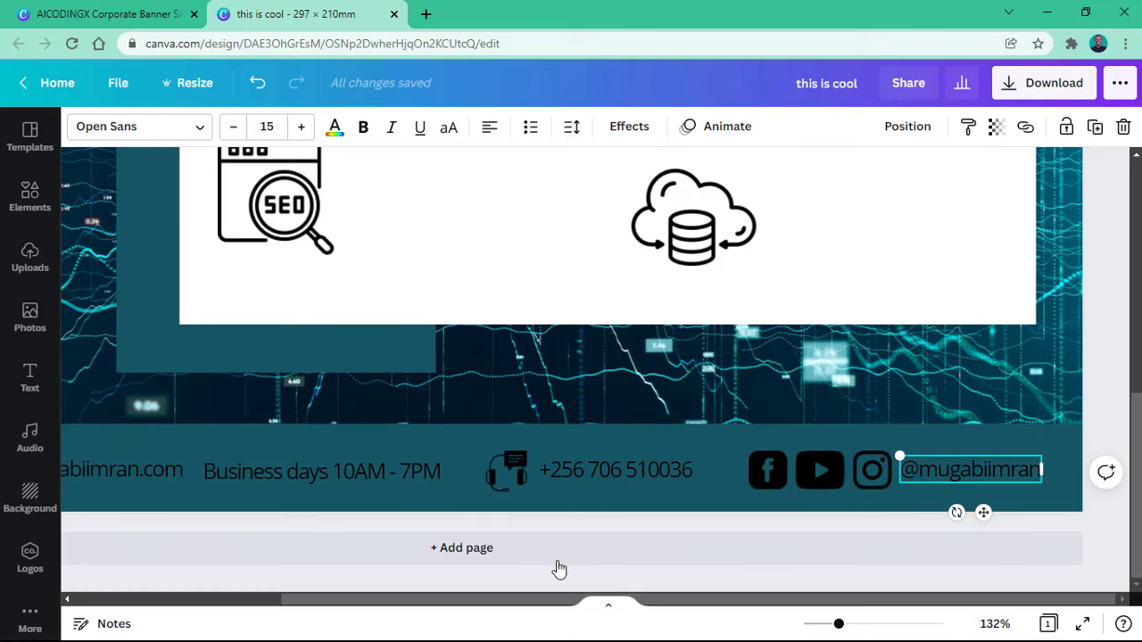
{"action": "left_click", "coordinate": [808, 466]}
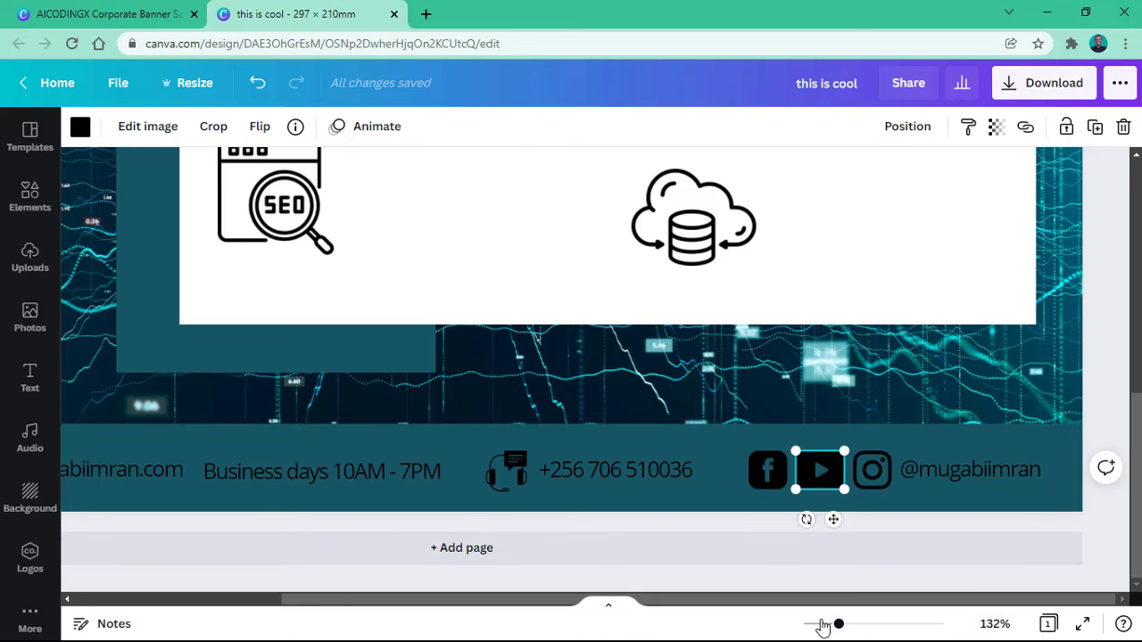
{"action": "left_click", "coordinate": [826, 624]}
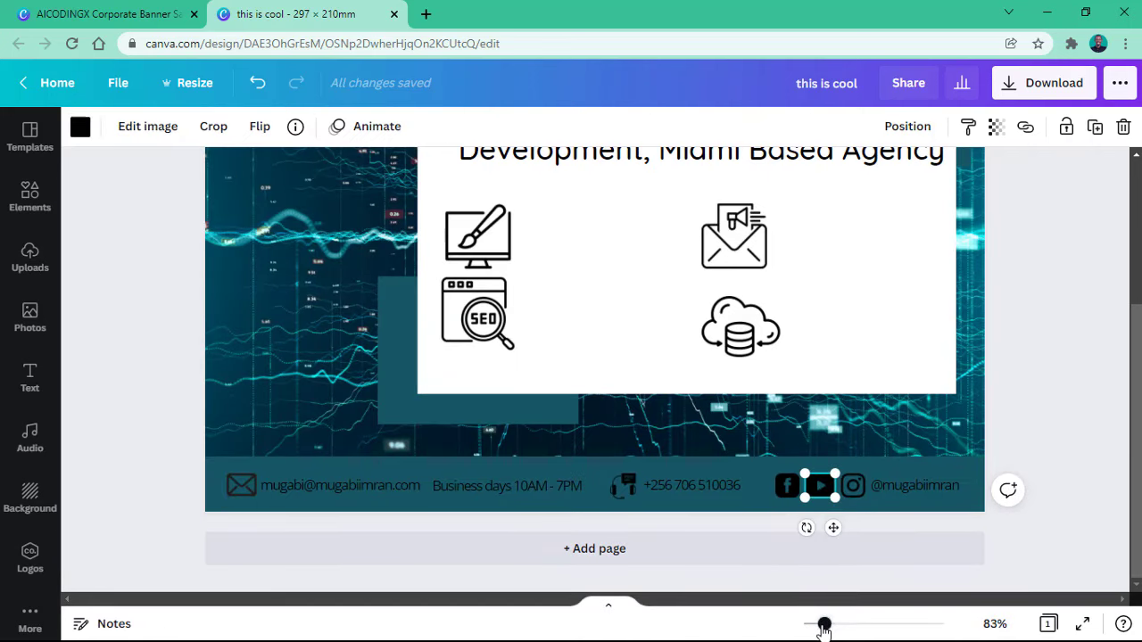
{"action": "left_click_drag", "start_coordinate": [823, 625], "coordinate": [818, 625]}
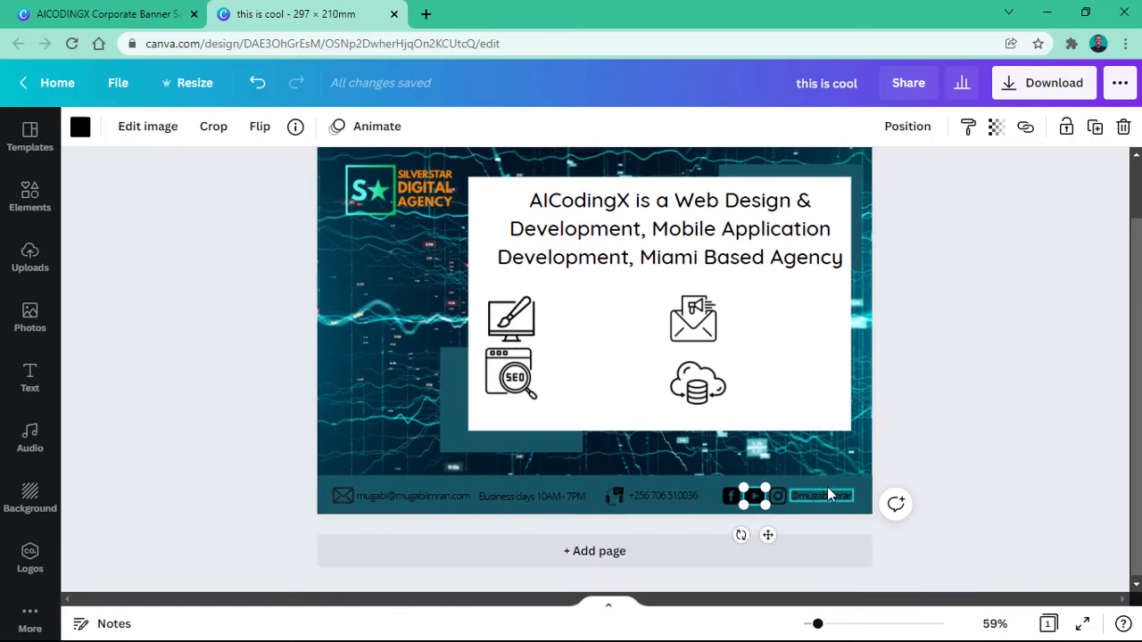
{"action": "left_click", "coordinate": [997, 394]}
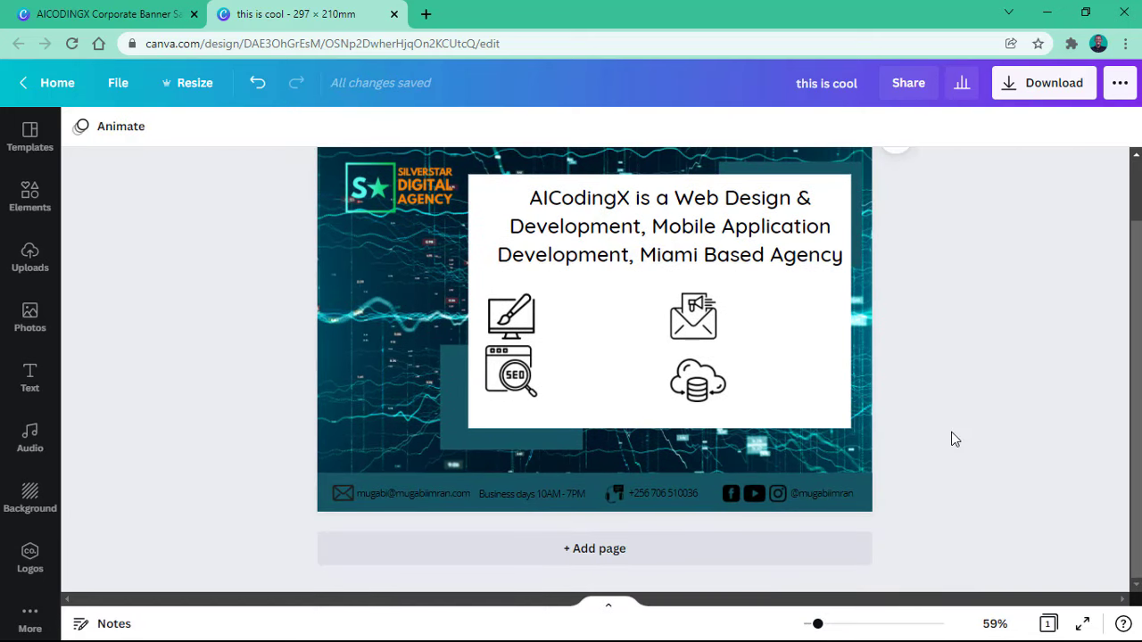
{"action": "left_click", "coordinate": [379, 192]}
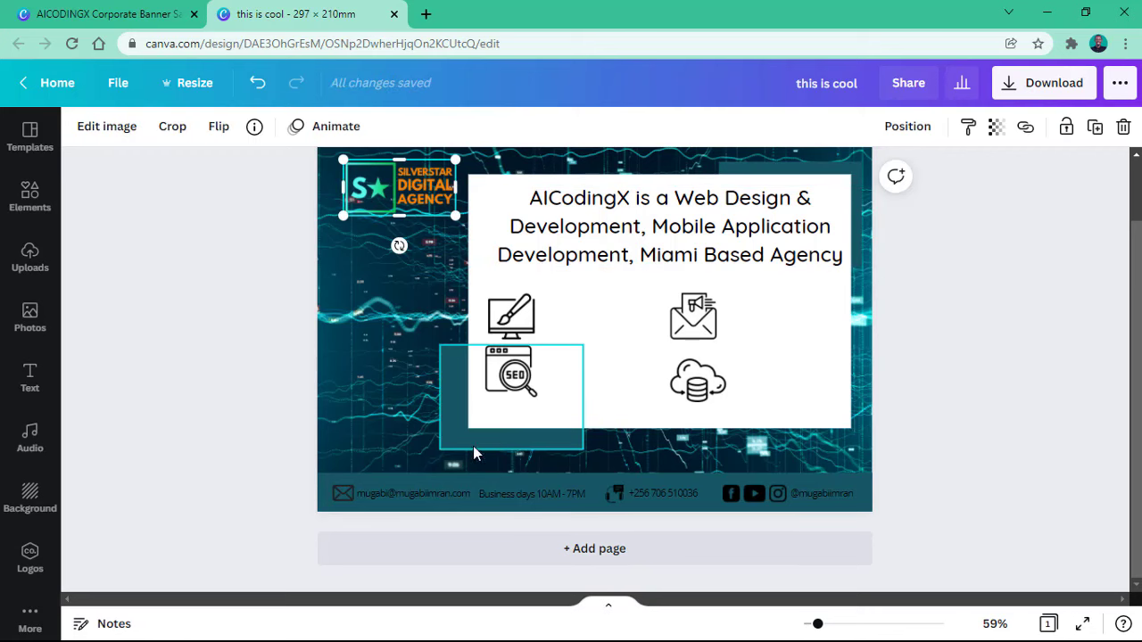
{"action": "left_click", "coordinate": [353, 490]}
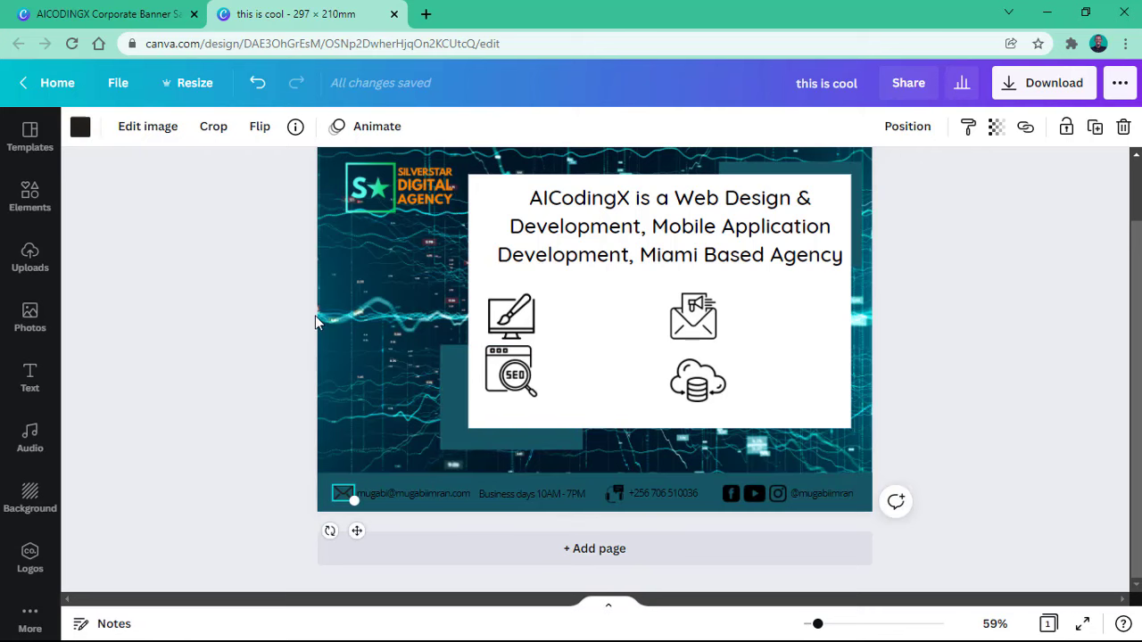
Step: Recolour the footer envelope icon to cyan #53f9e9 from the photo colours
{"action": "left_click", "coordinate": [82, 130]}
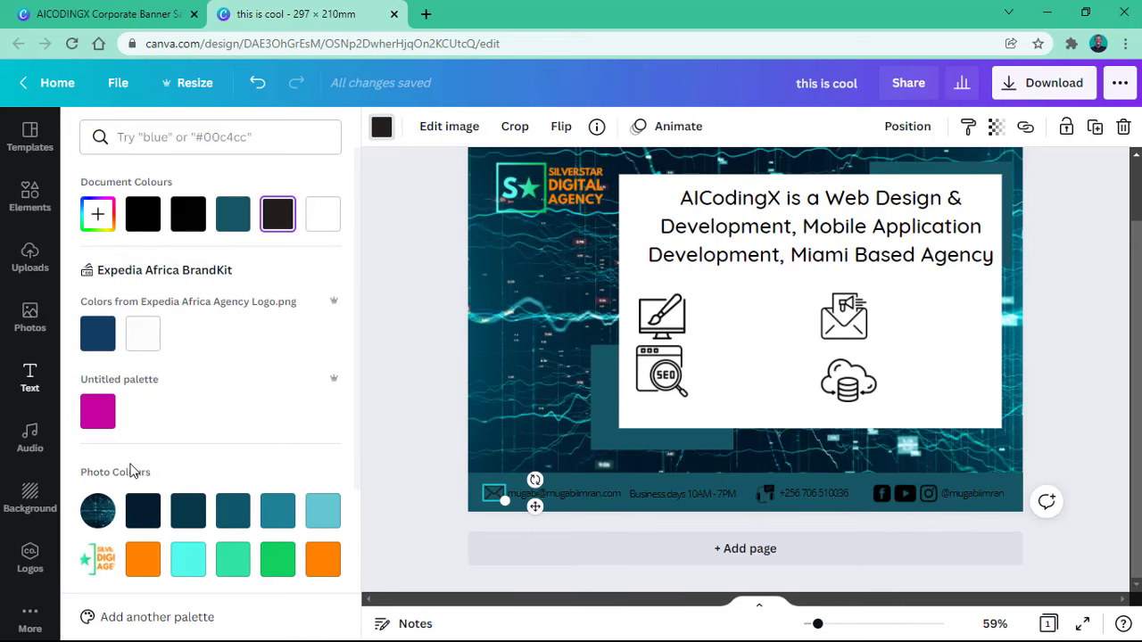
{"action": "scroll", "coordinate": [98, 499], "scroll_direction": "down", "scroll_amount": 3}
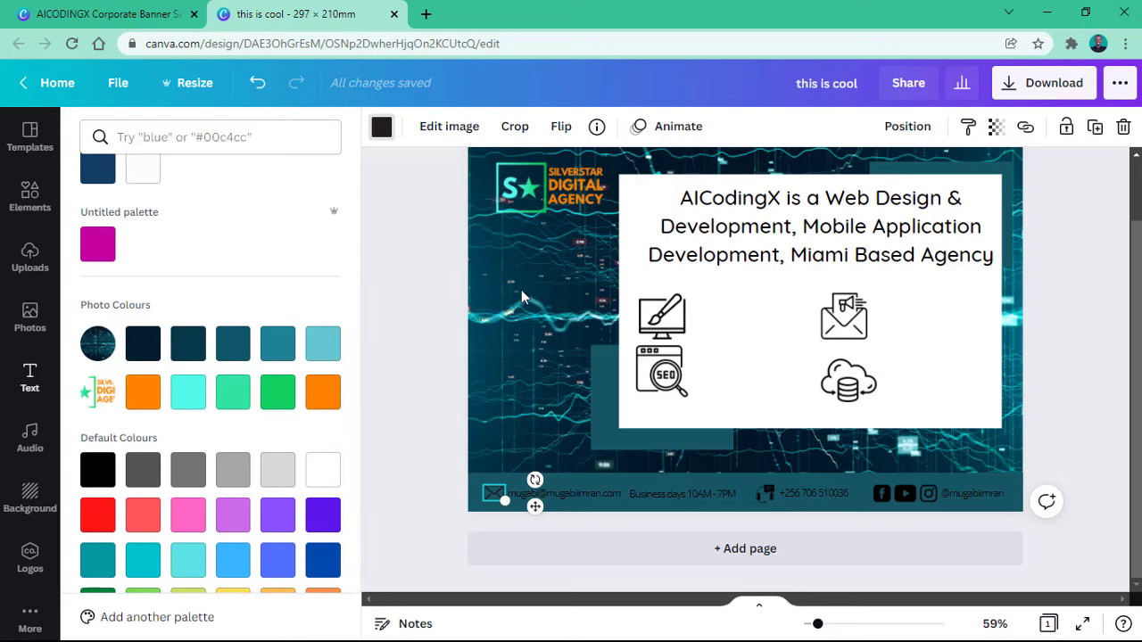
{"action": "left_click", "coordinate": [190, 404]}
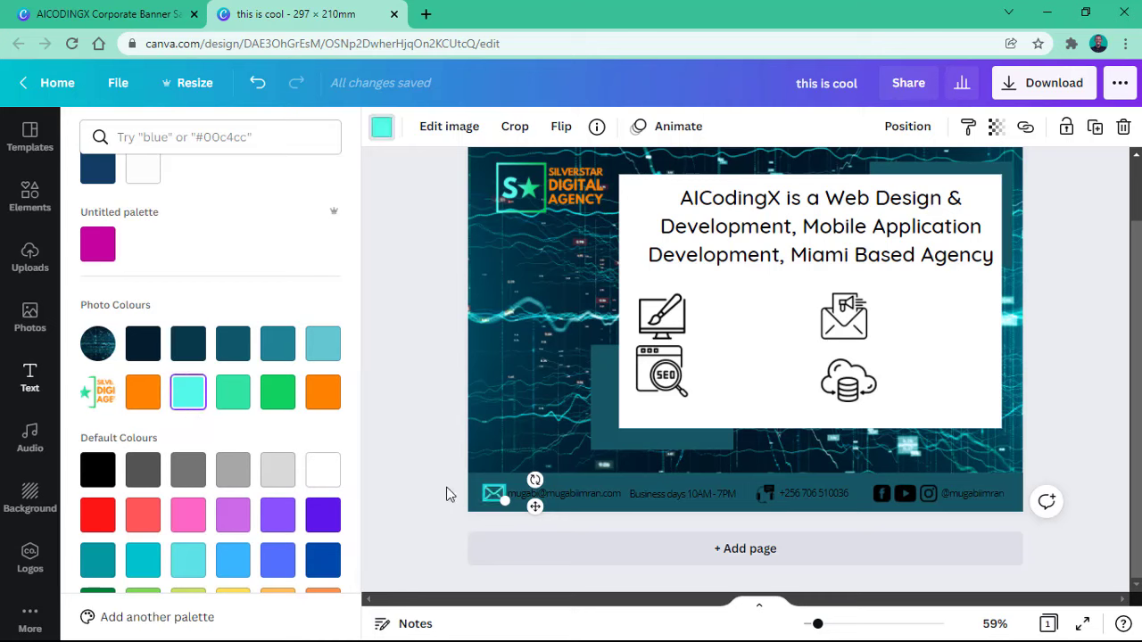
{"action": "left_click", "coordinate": [610, 510]}
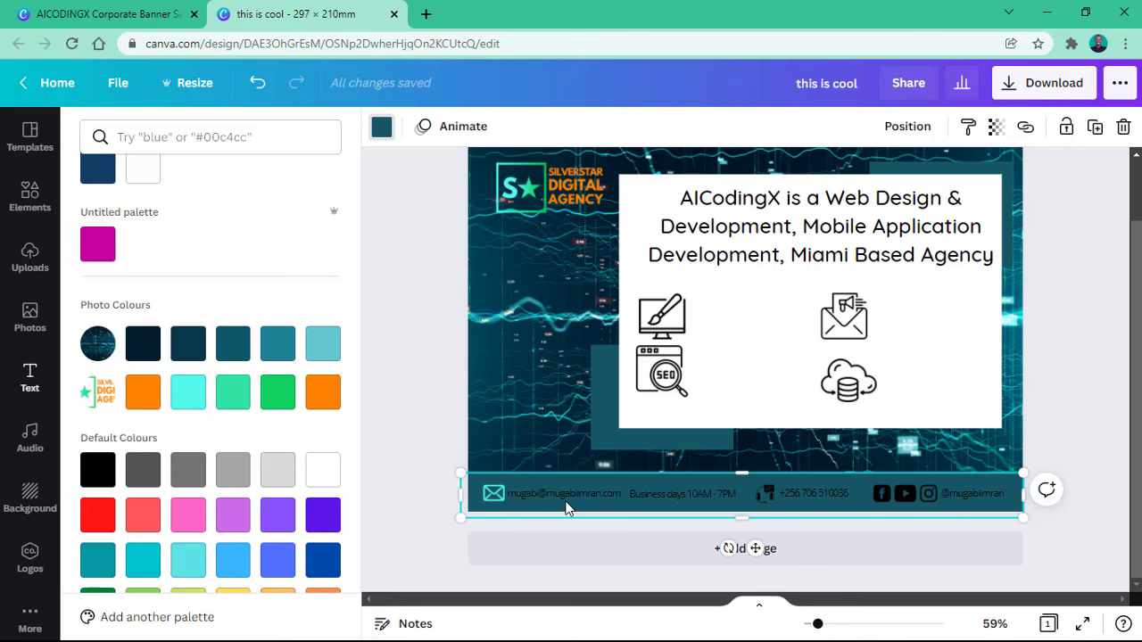
{"action": "left_click", "coordinate": [582, 496]}
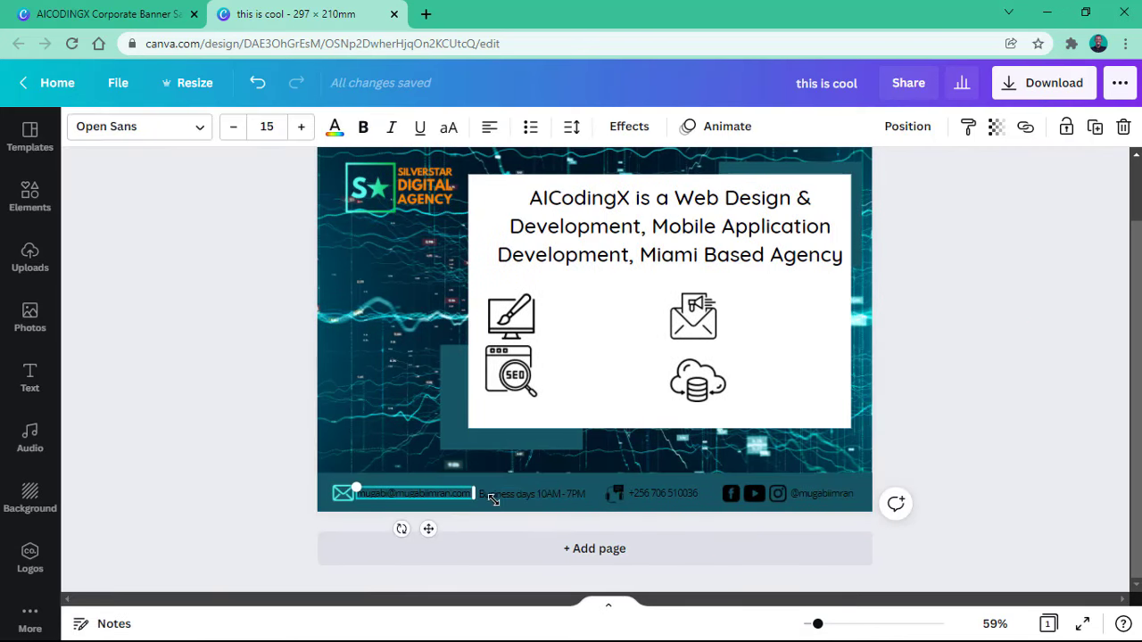
Step: Colour the footer's email, business hours, phone number and social handle text light cyan
{"action": "left_click", "coordinate": [541, 493], "text": "shift"}
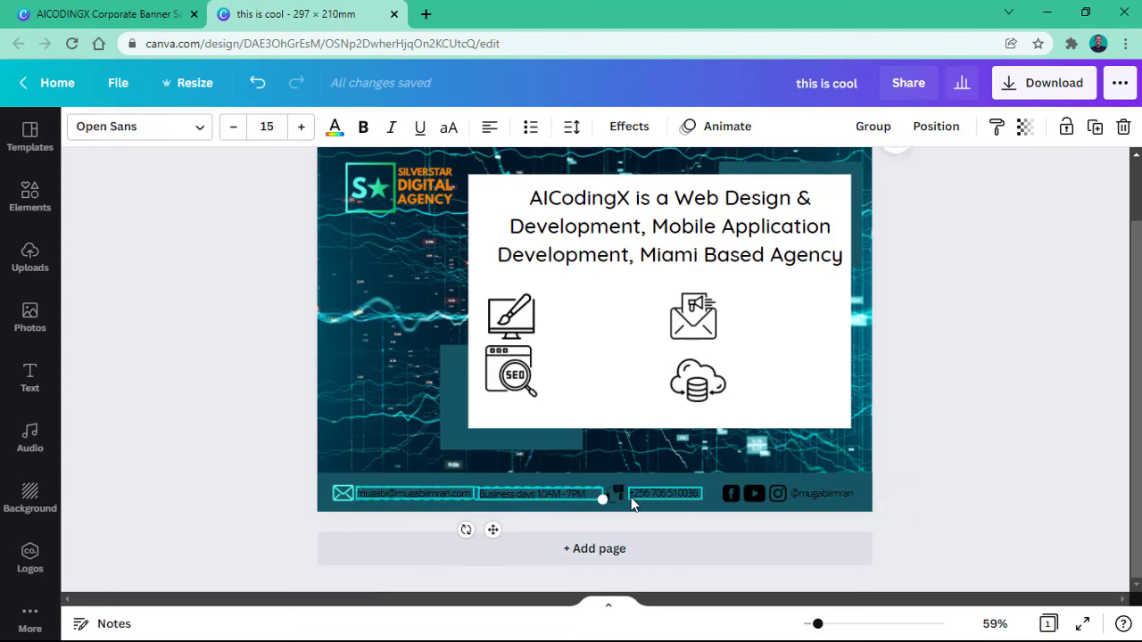
{"action": "left_click", "coordinate": [623, 497], "text": "shift"}
{"action": "left_click", "coordinate": [658, 502], "text": "shift"}
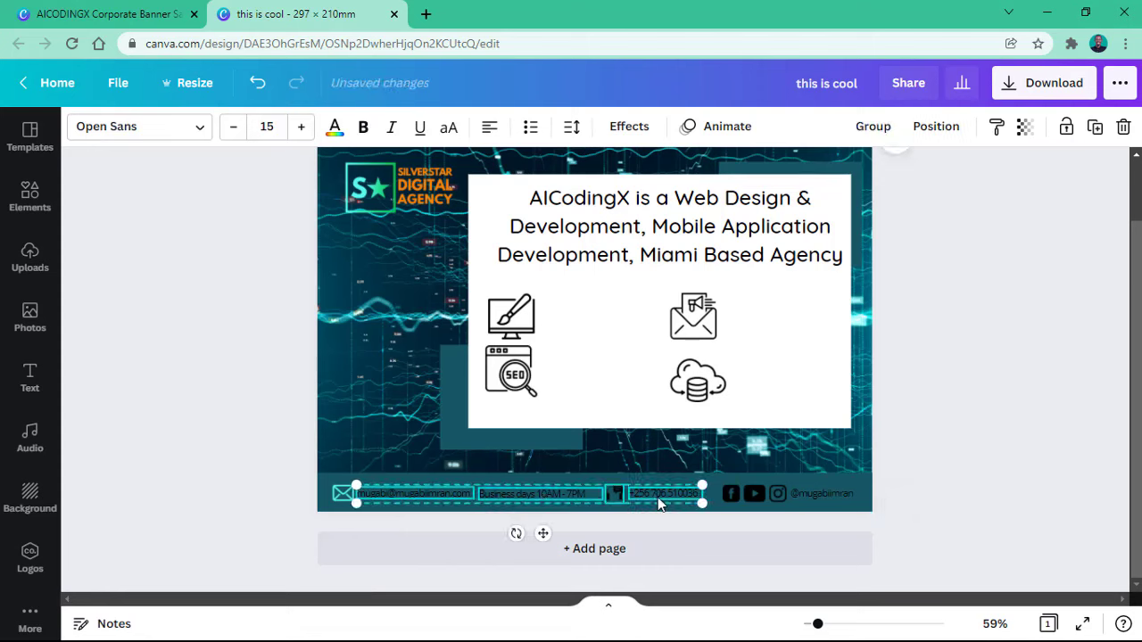
{"action": "left_click", "coordinate": [735, 499], "text": "shift"}
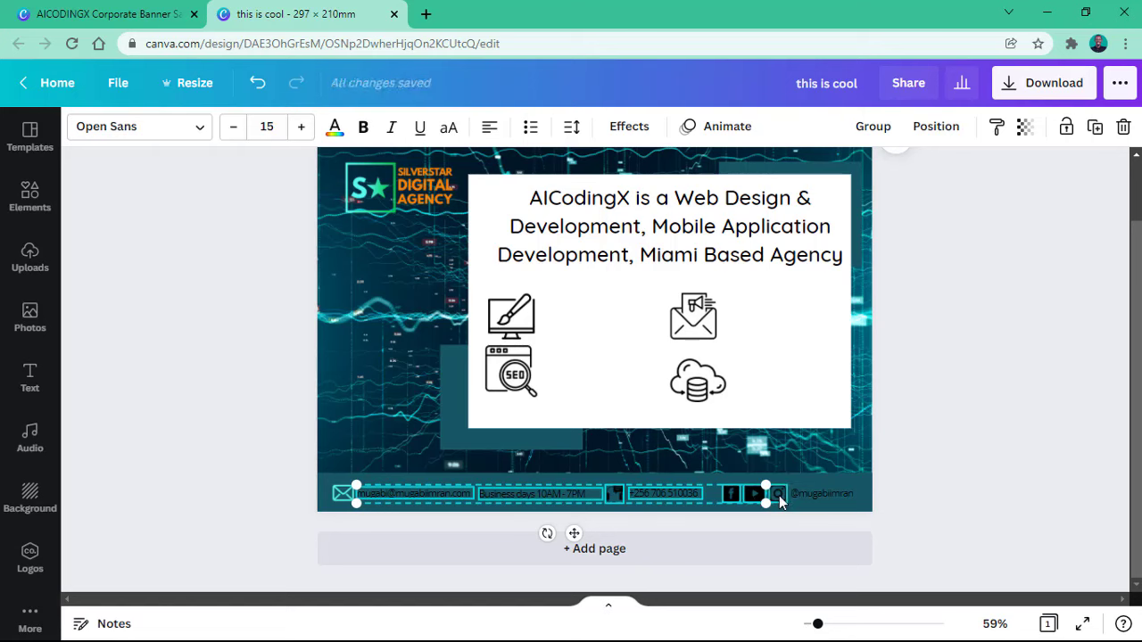
{"action": "left_click", "coordinate": [779, 495], "text": "shift"}
{"action": "left_click", "coordinate": [810, 500], "text": "shift"}
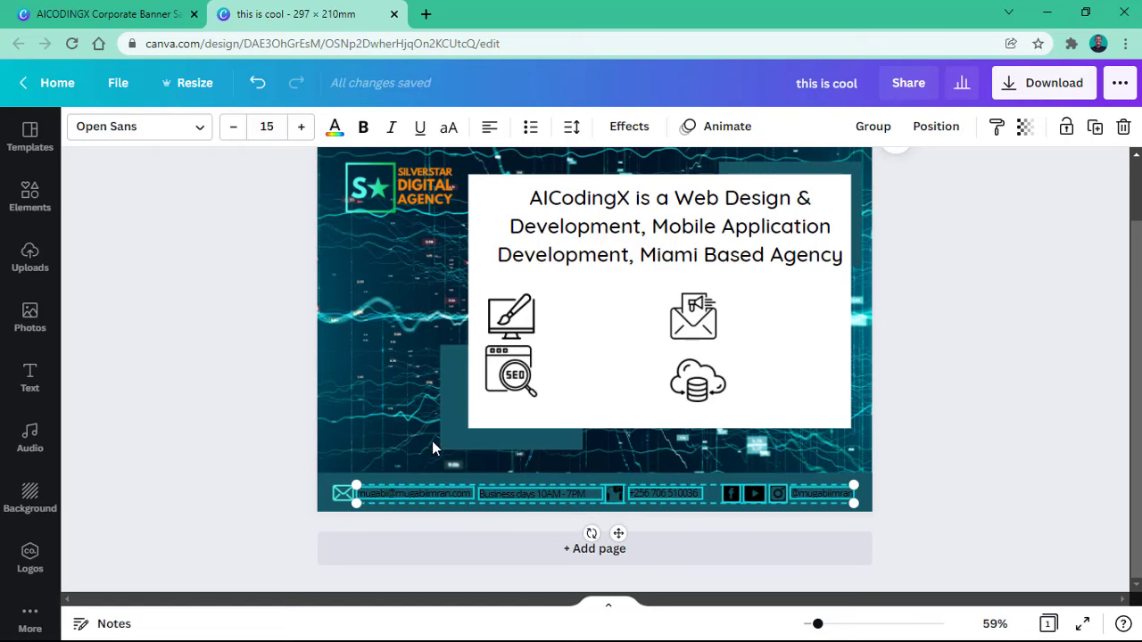
{"action": "left_click", "coordinate": [336, 127]}
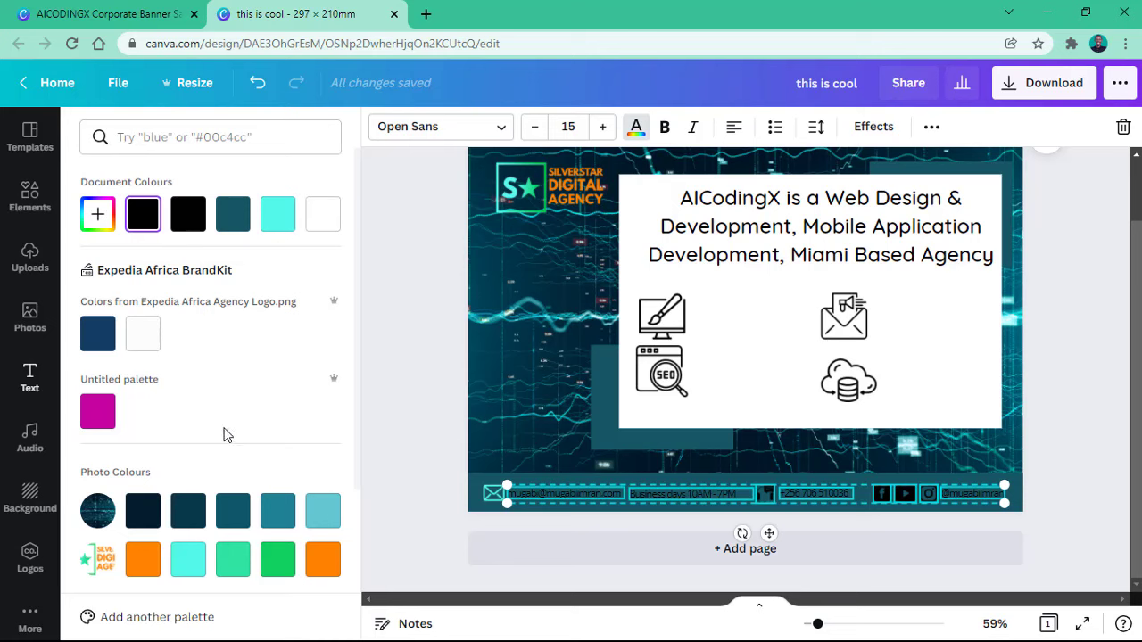
{"action": "left_click", "coordinate": [188, 559]}
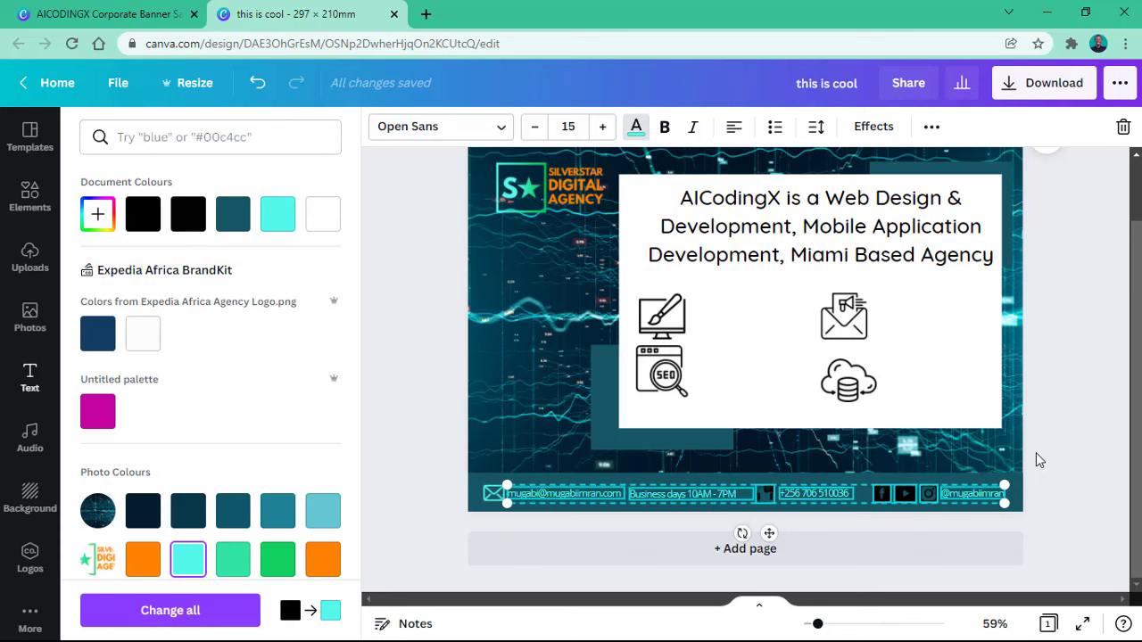
{"action": "key", "text": "Escape"}
{"action": "left_click", "coordinate": [948, 471]}
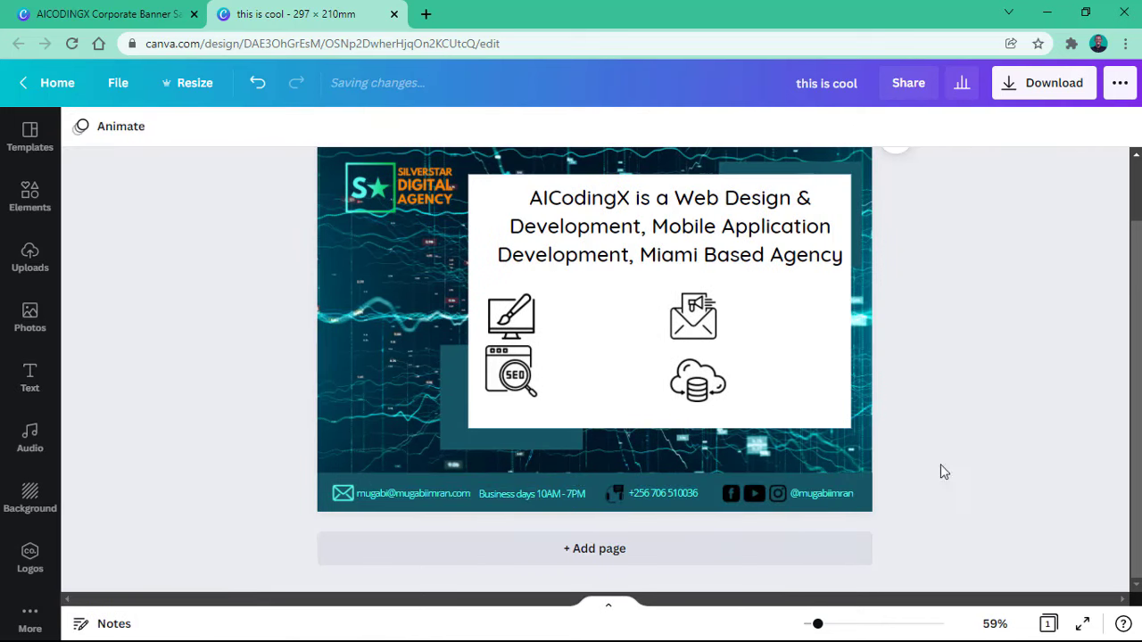
{"action": "left_click", "coordinate": [614, 494]}
Step: Colour the footer's phone, Facebook, YouTube and Instagram icons with the light cyan swatch
{"action": "left_click", "coordinate": [932, 486]}
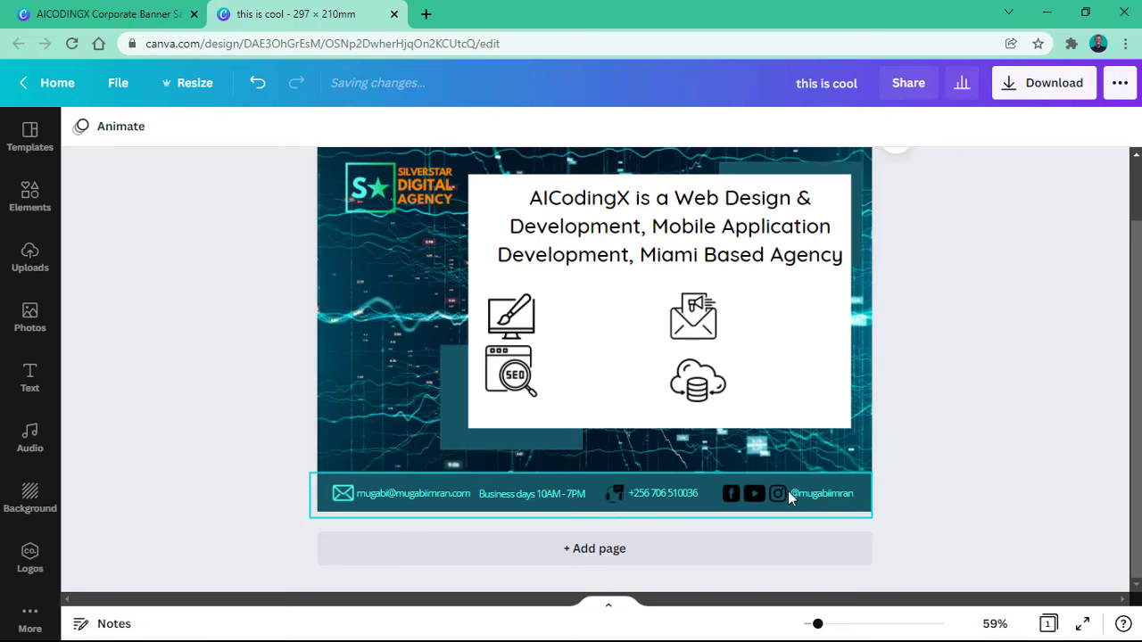
{"action": "left_click", "coordinate": [612, 495]}
{"action": "left_click", "coordinate": [80, 128]}
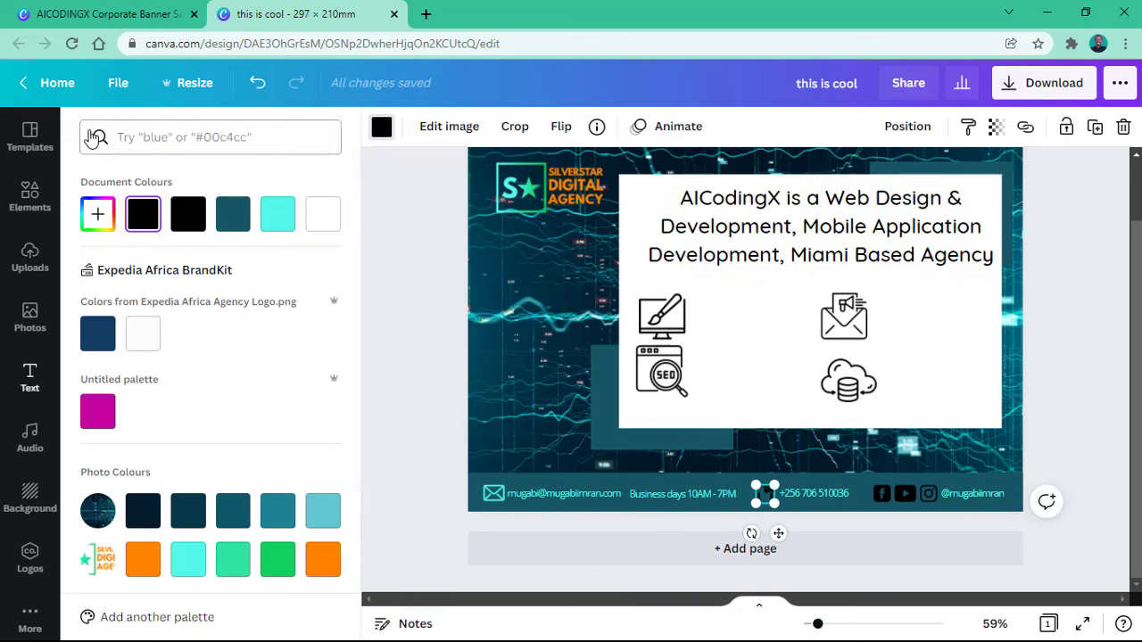
{"action": "left_click", "coordinate": [189, 560]}
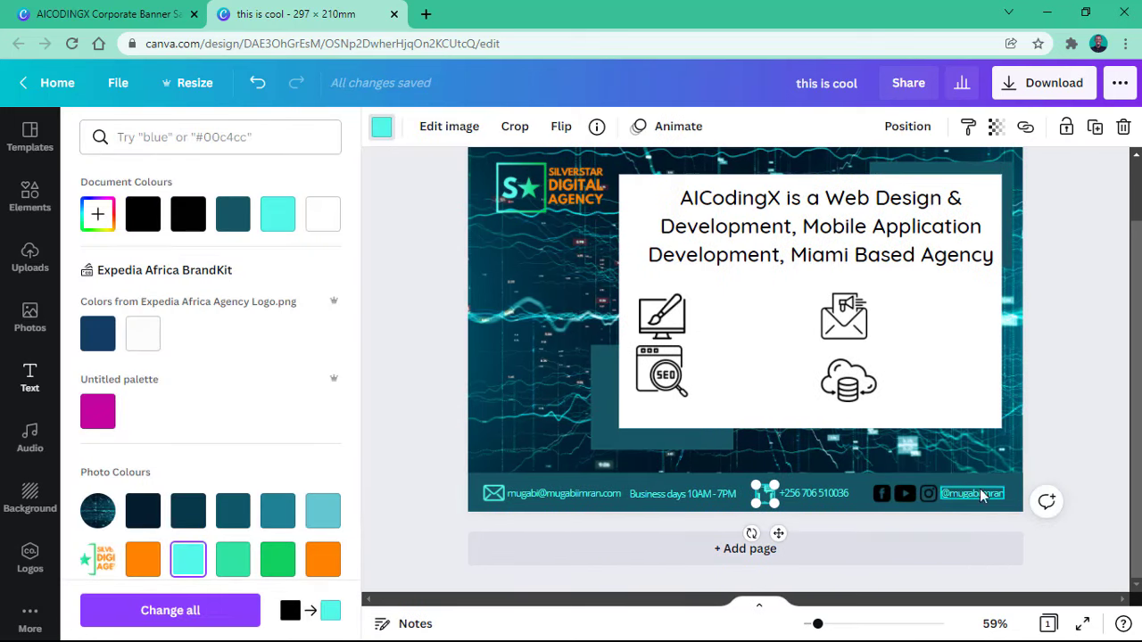
{"action": "left_click", "coordinate": [883, 495]}
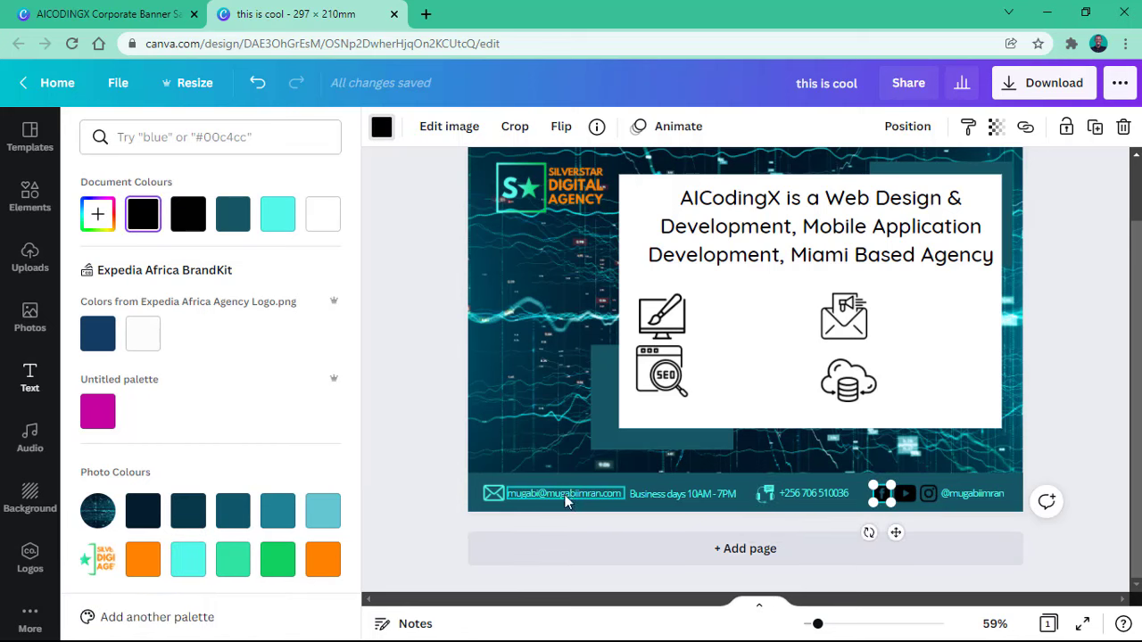
{"action": "left_click", "coordinate": [185, 567]}
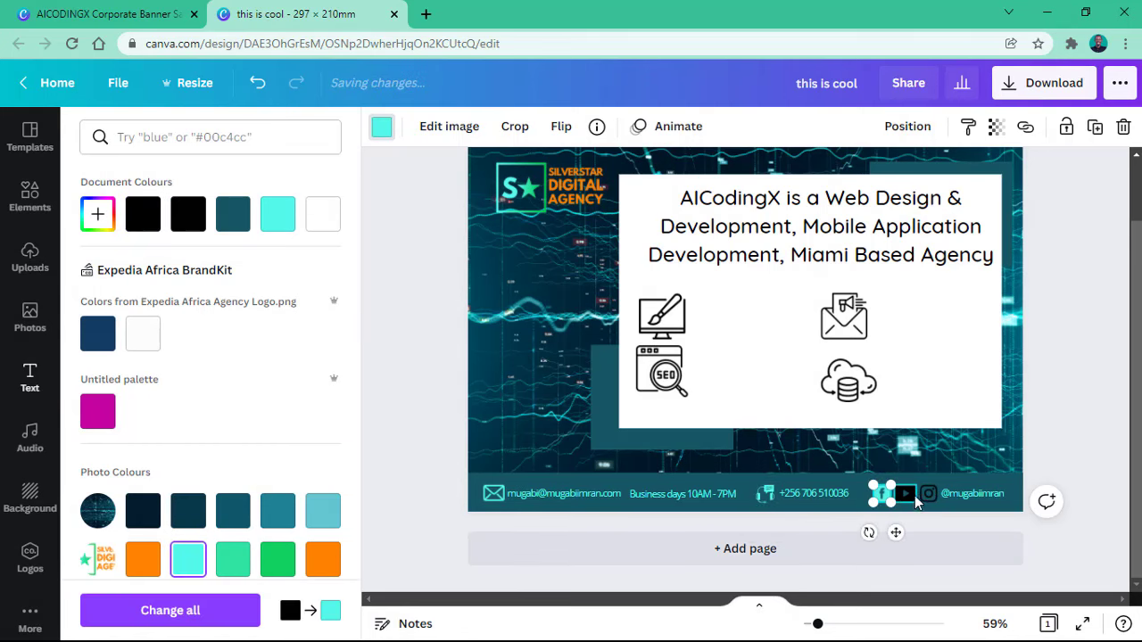
{"action": "left_click", "coordinate": [912, 496]}
{"action": "left_click", "coordinate": [187, 562]}
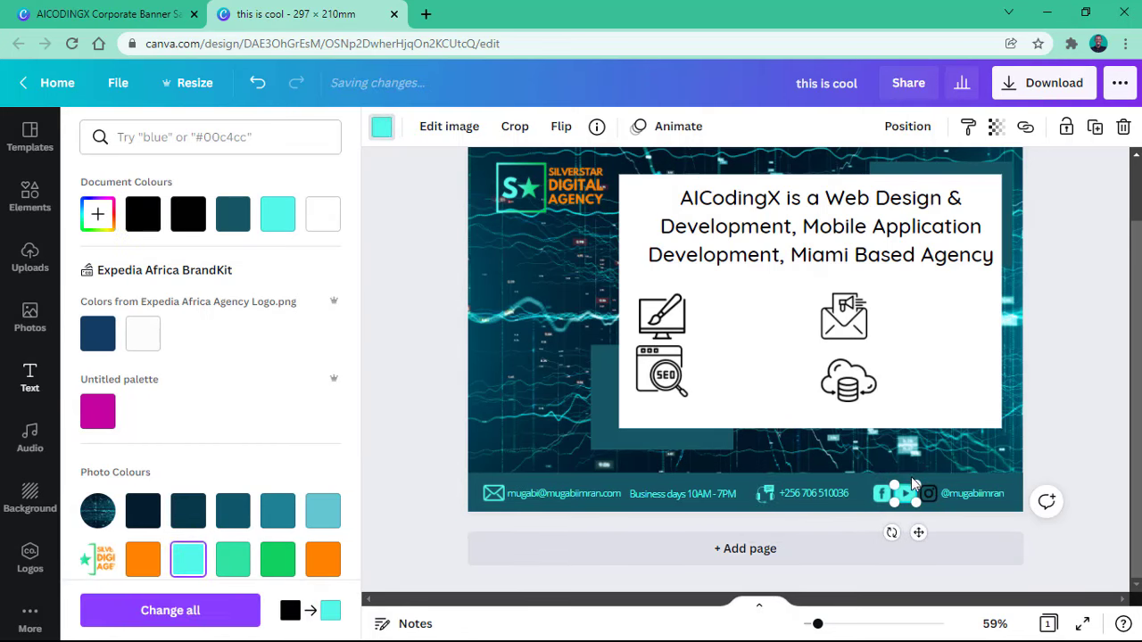
{"action": "left_click", "coordinate": [928, 495]}
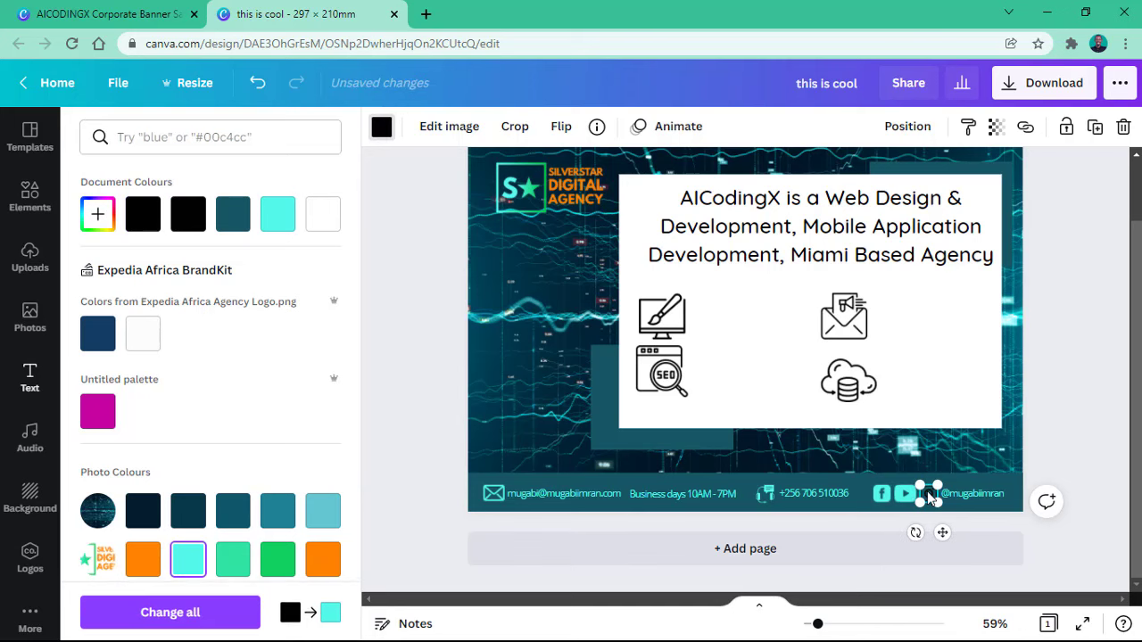
{"action": "left_click", "coordinate": [188, 559]}
{"action": "left_click", "coordinate": [1109, 461]}
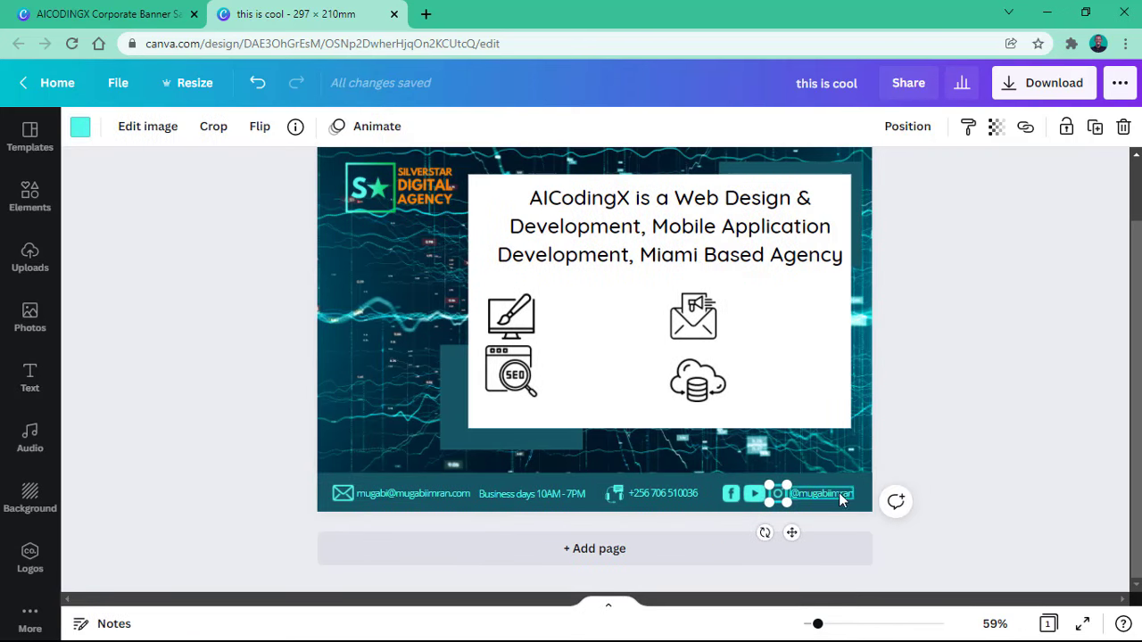
Step: Make the footer's business hours, email, phone number and social handle text white
{"action": "left_click", "coordinate": [520, 491]}
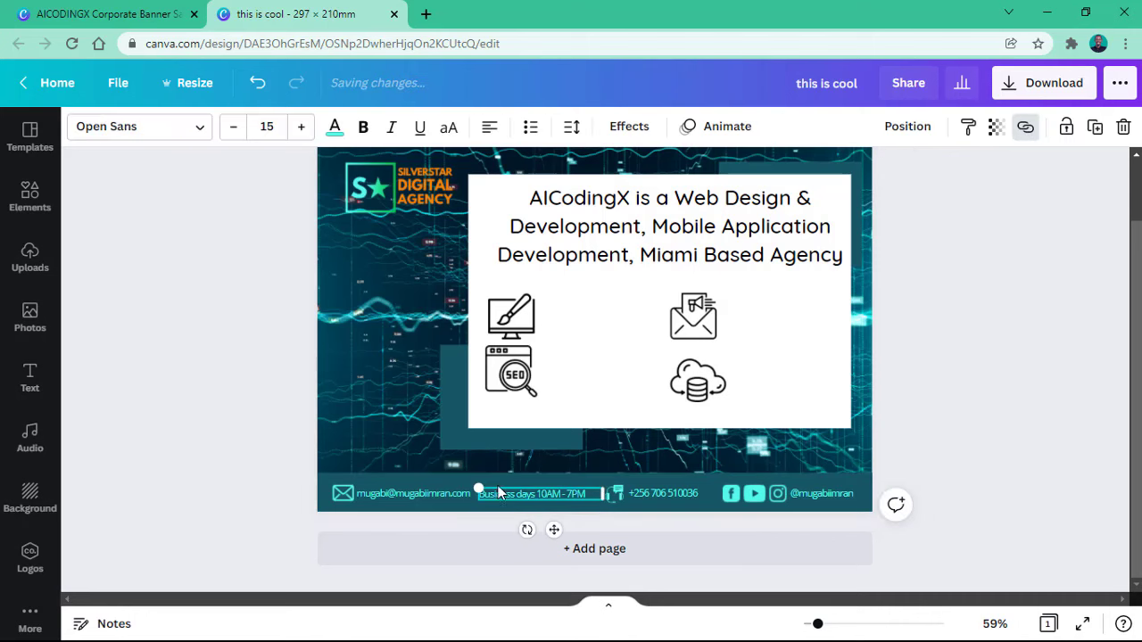
{"action": "left_click", "coordinate": [334, 127]}
{"action": "left_click", "coordinate": [277, 214]}
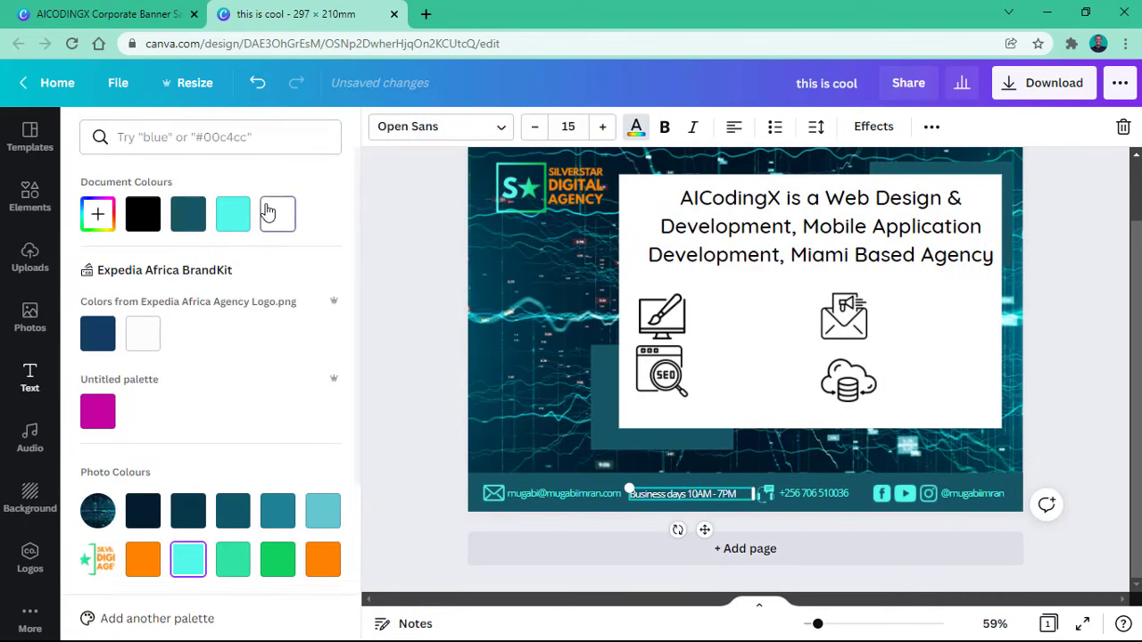
{"action": "left_click", "coordinate": [599, 495]}
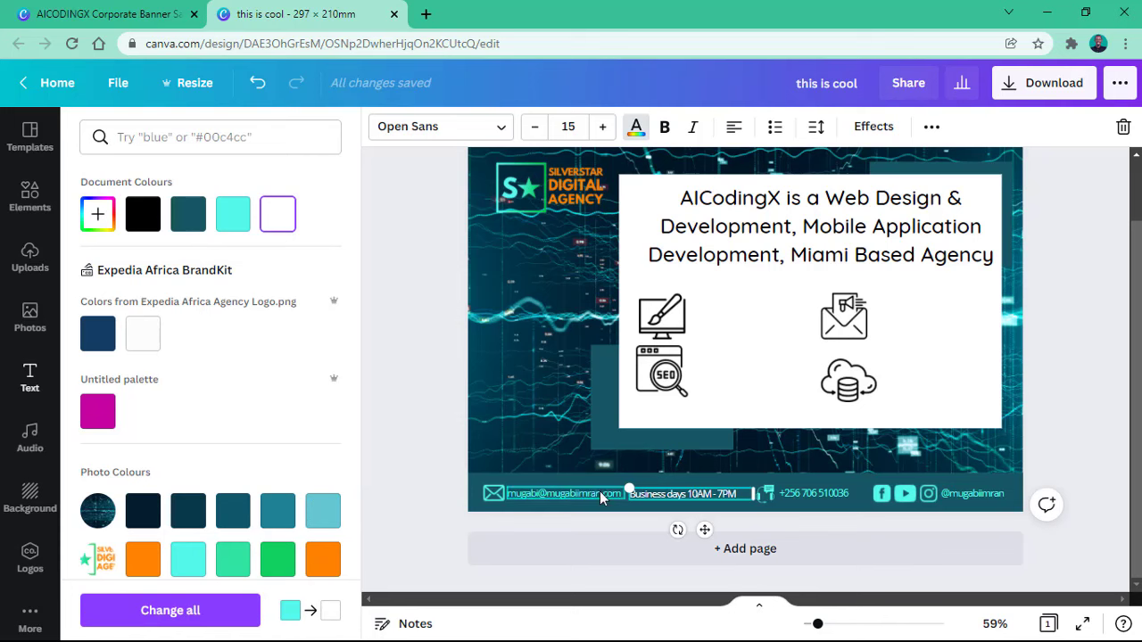
{"action": "left_click", "coordinate": [285, 225]}
{"action": "left_click", "coordinate": [807, 495]}
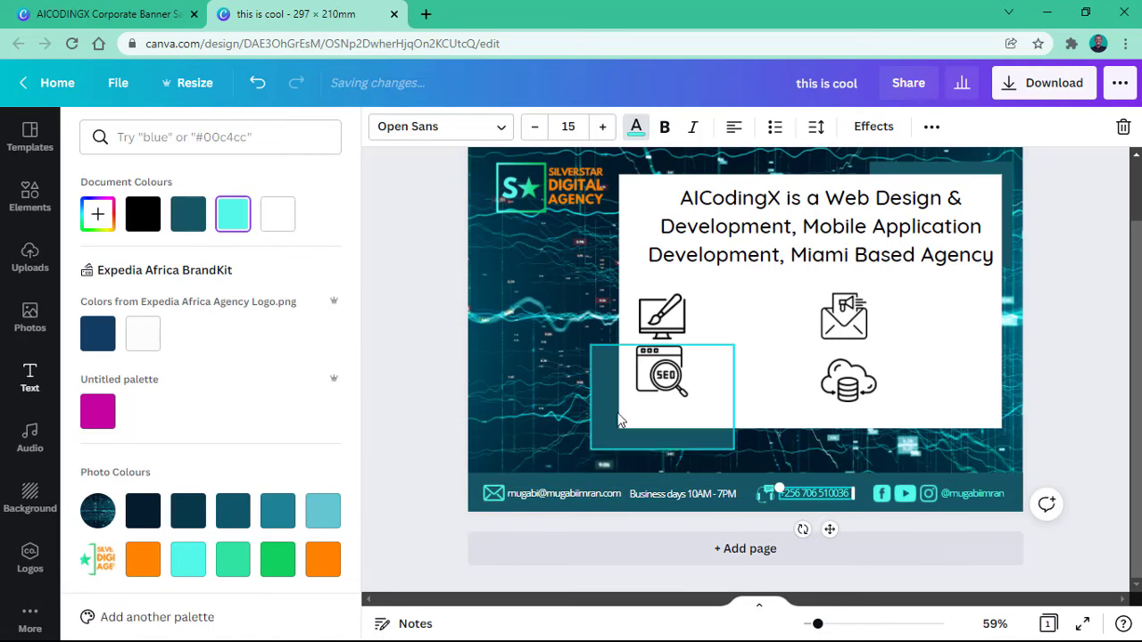
{"action": "left_click", "coordinate": [287, 221]}
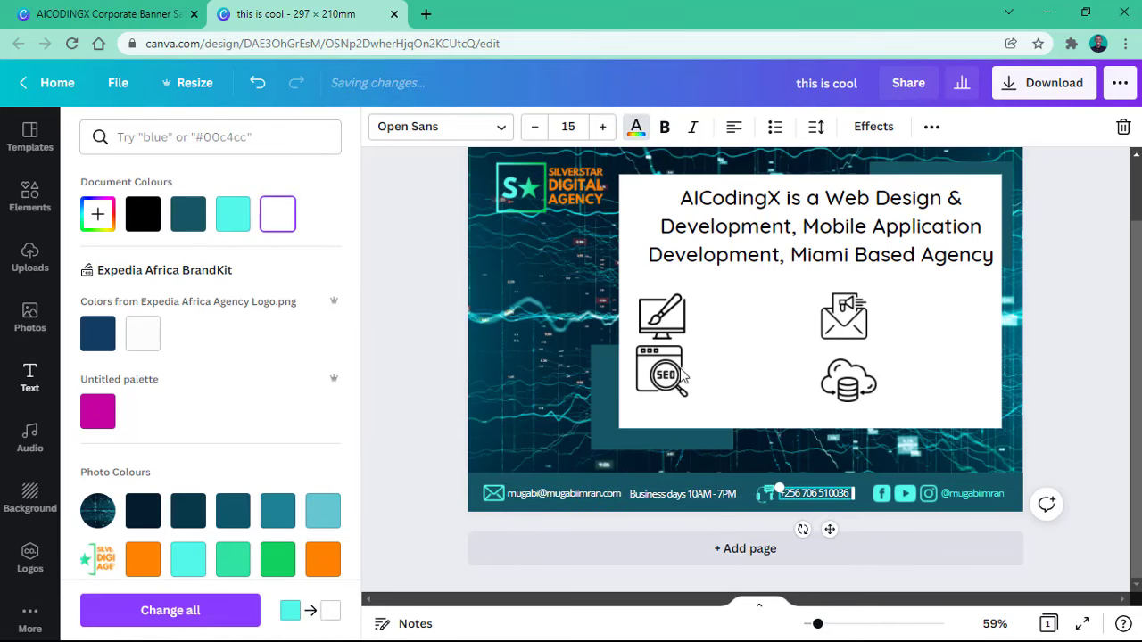
{"action": "left_click", "coordinate": [971, 493]}
{"action": "left_click", "coordinate": [278, 215]}
{"action": "left_click", "coordinate": [1069, 375]}
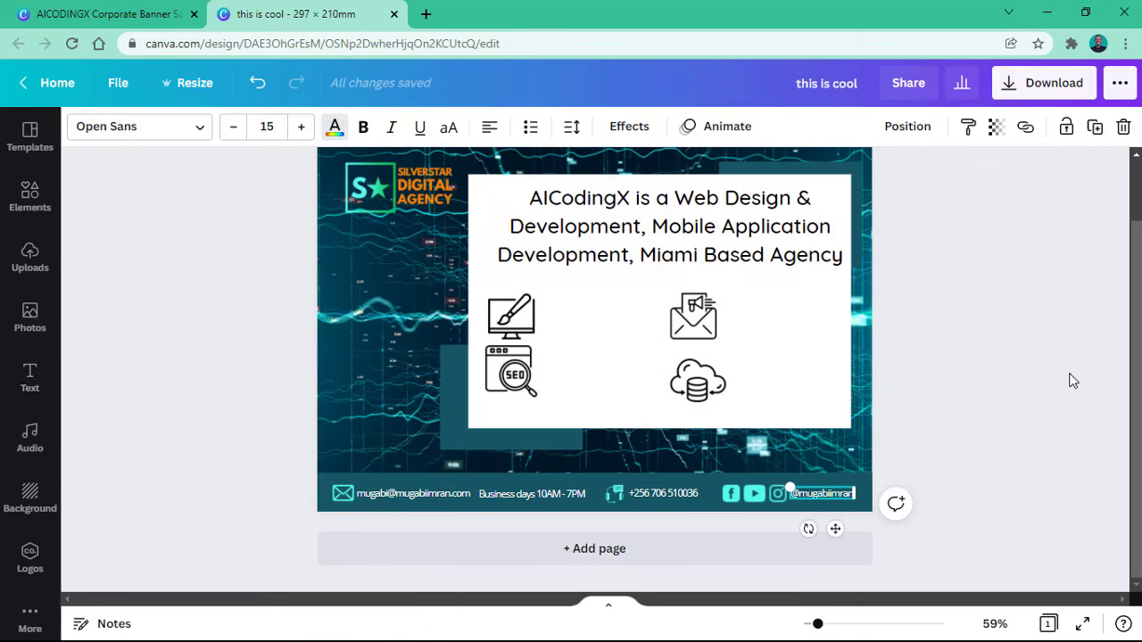
{"action": "left_click", "coordinate": [1035, 380]}
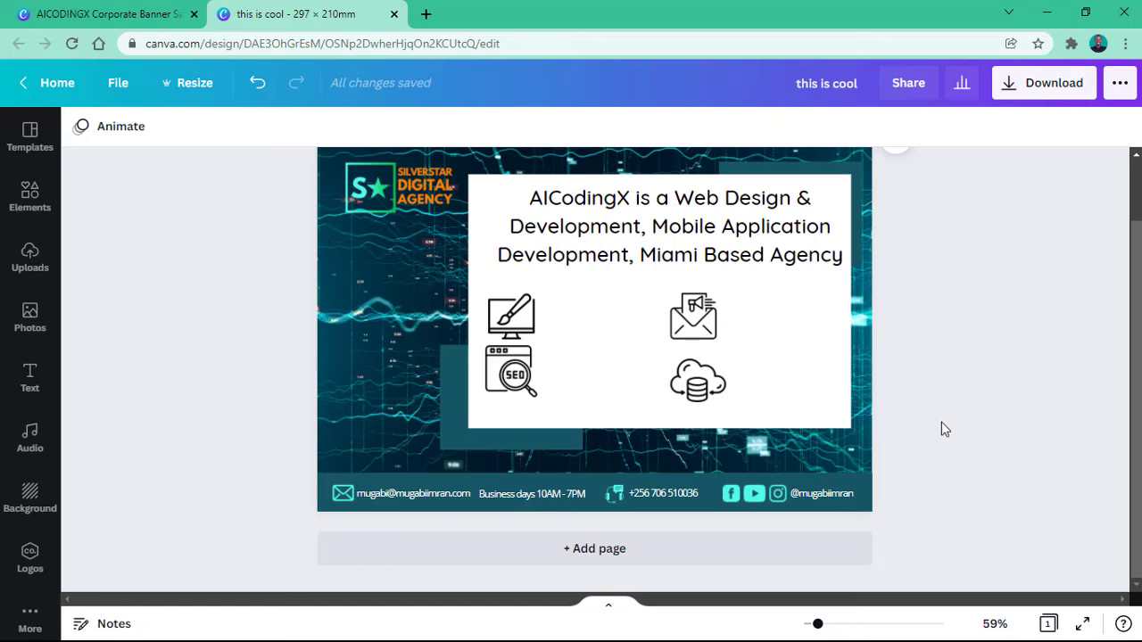
{"action": "left_click", "coordinate": [840, 447]}
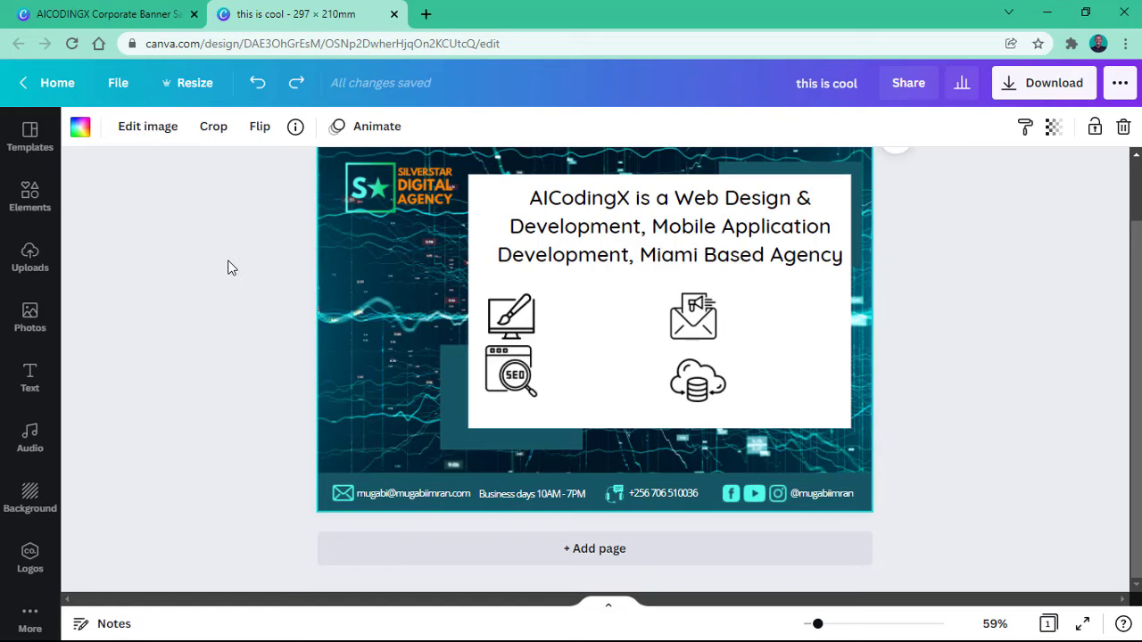
{"action": "left_click", "coordinate": [128, 25]}
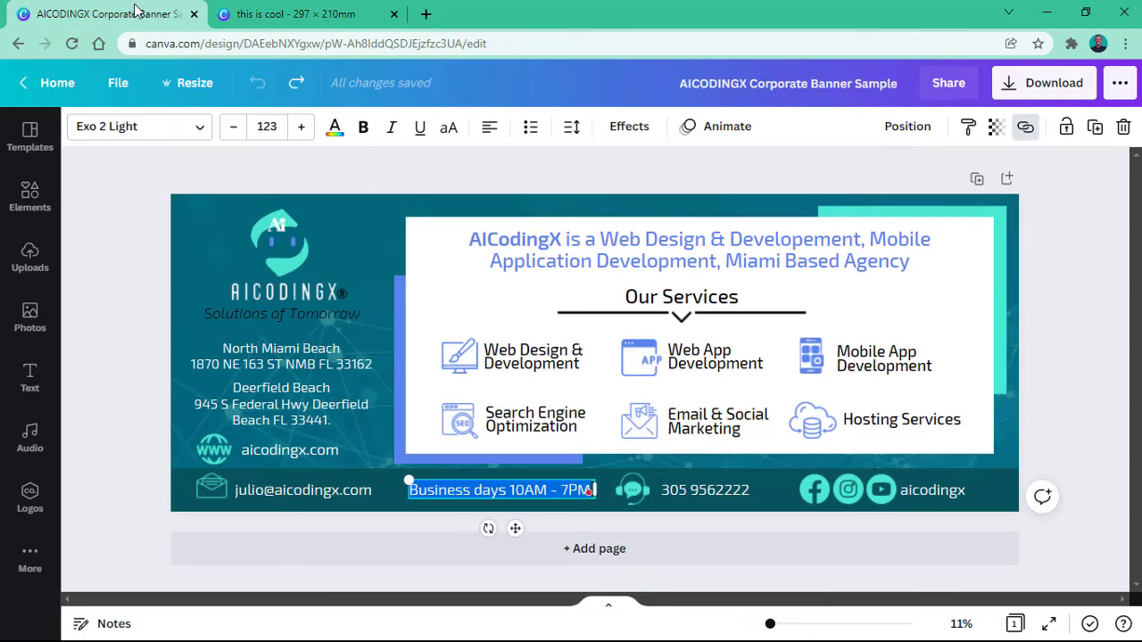
{"action": "left_click", "coordinate": [274, 367]}
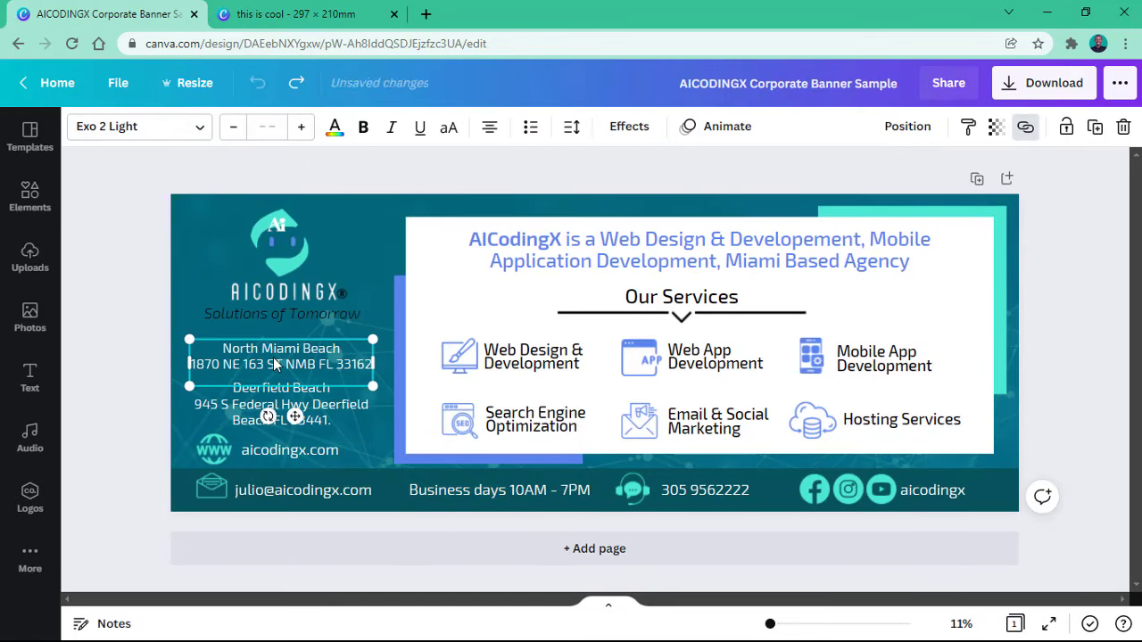
{"action": "left_click", "coordinate": [297, 426], "text": "shift"}
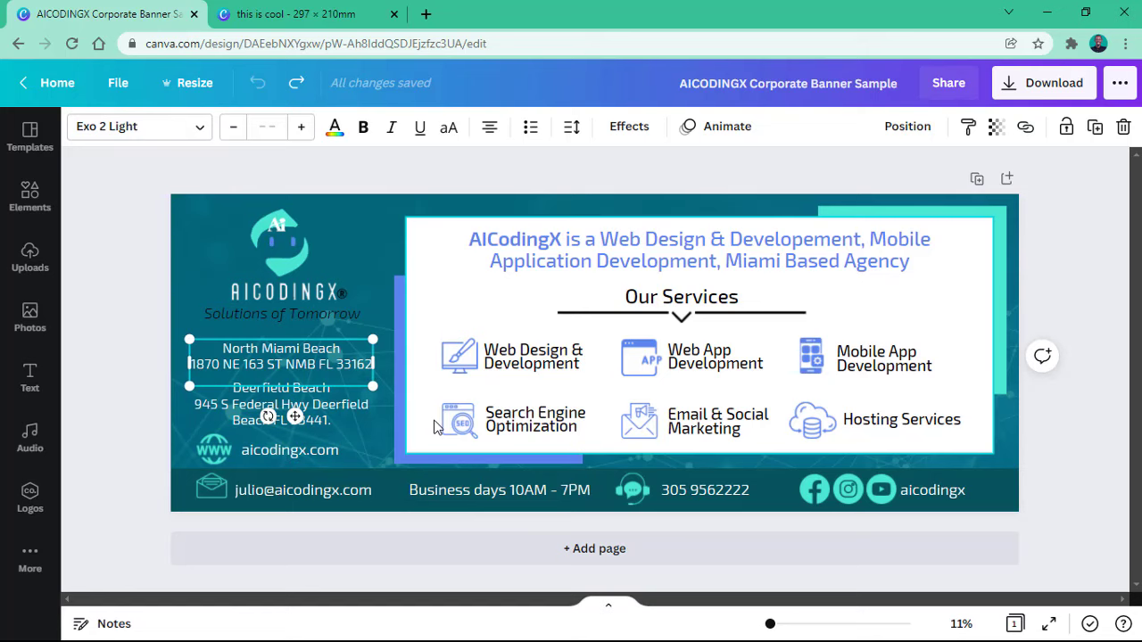
{"action": "left_click", "coordinate": [531, 361]}
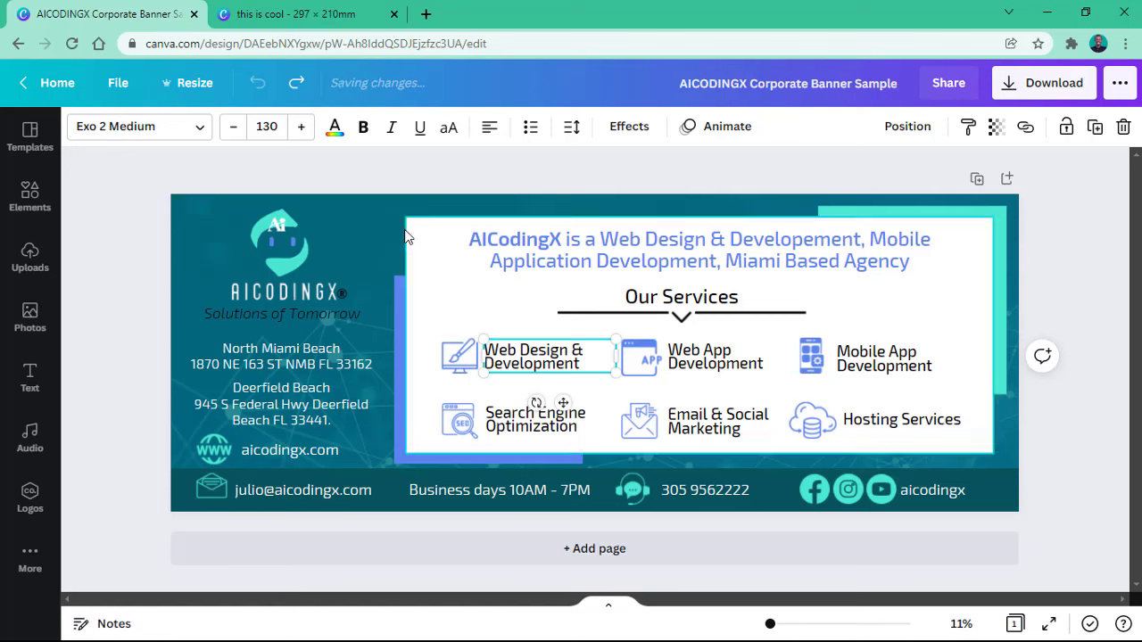
{"action": "left_click", "coordinate": [304, 14]}
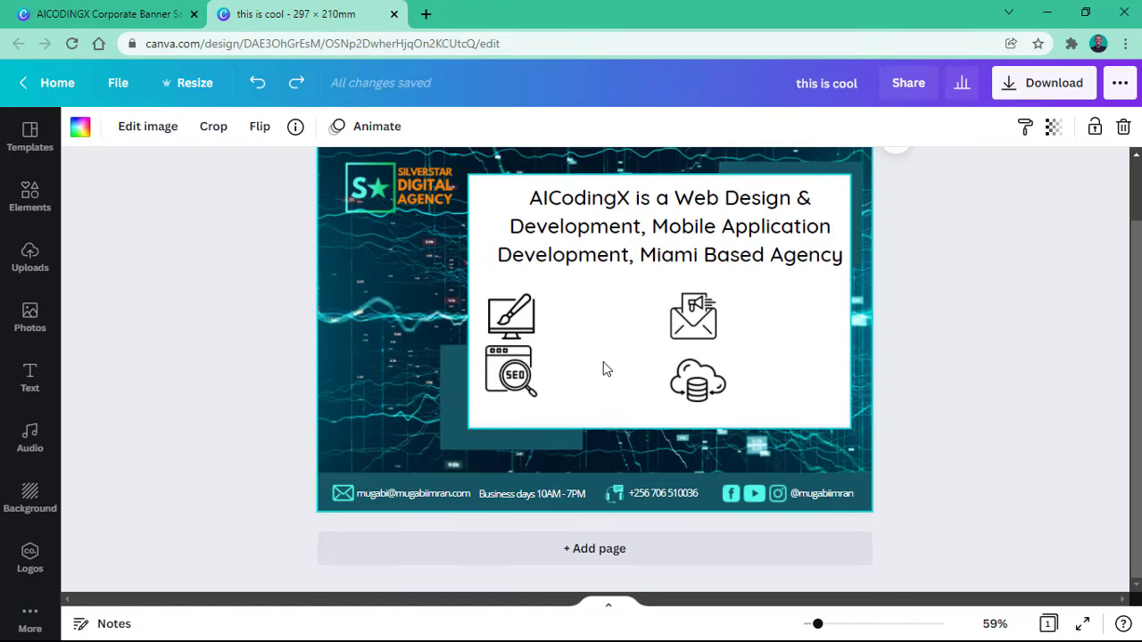
Step: Duplicate the tagline heading, move it down over the icons, set it to size 21.5, and narrow it
{"action": "left_click", "coordinate": [586, 264]}
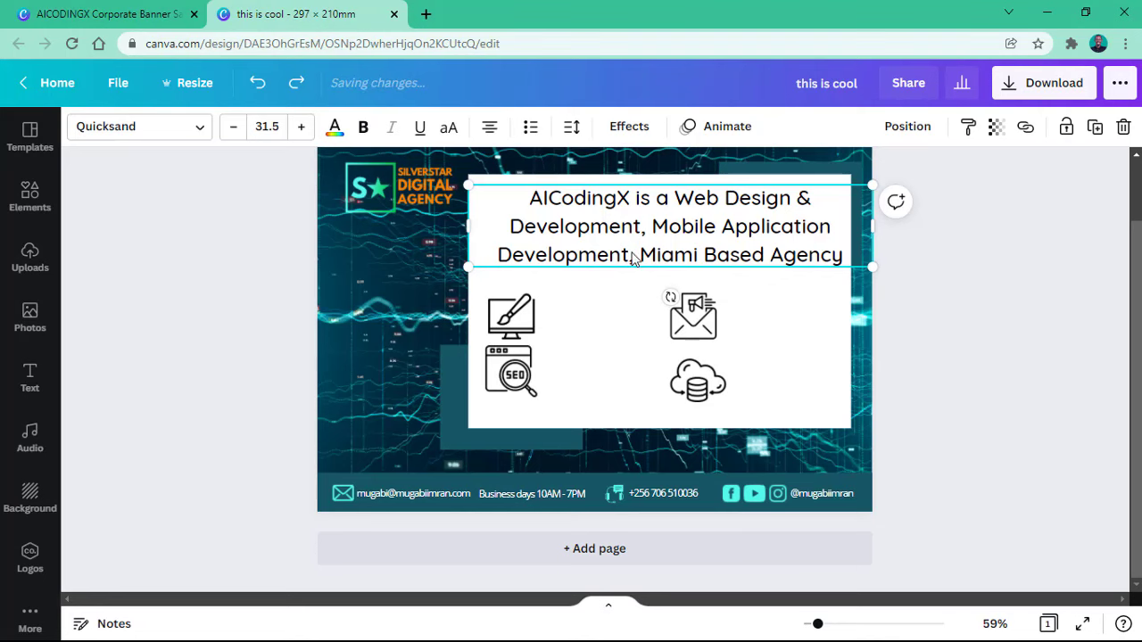
{"action": "key", "text": "ctrl+d"}
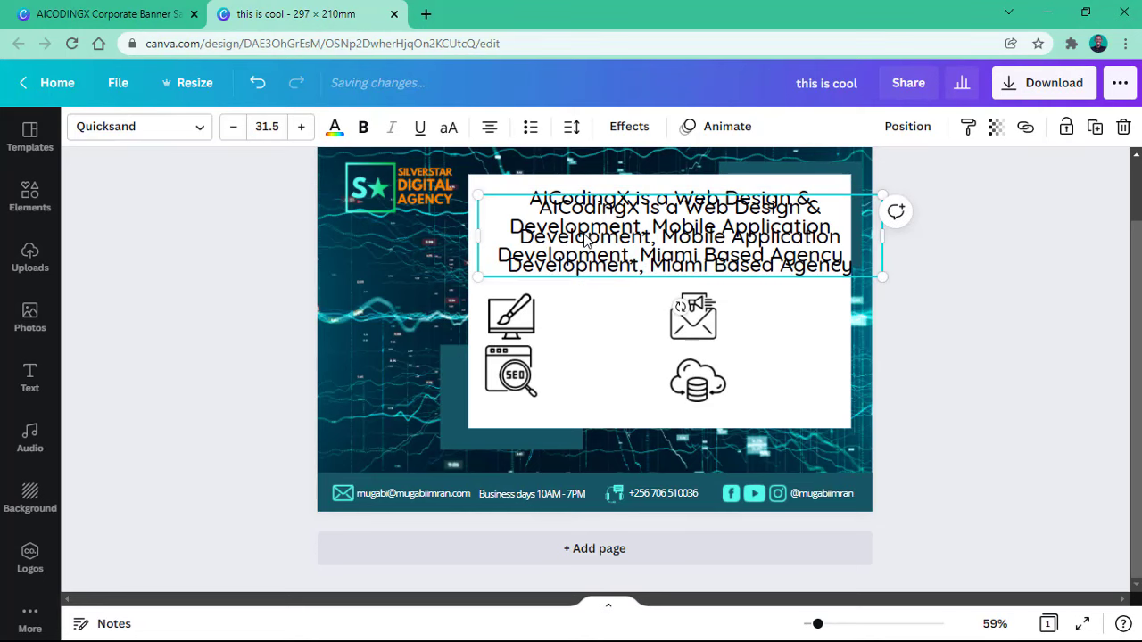
{"action": "left_click_drag", "start_coordinate": [595, 247], "coordinate": [625, 326]}
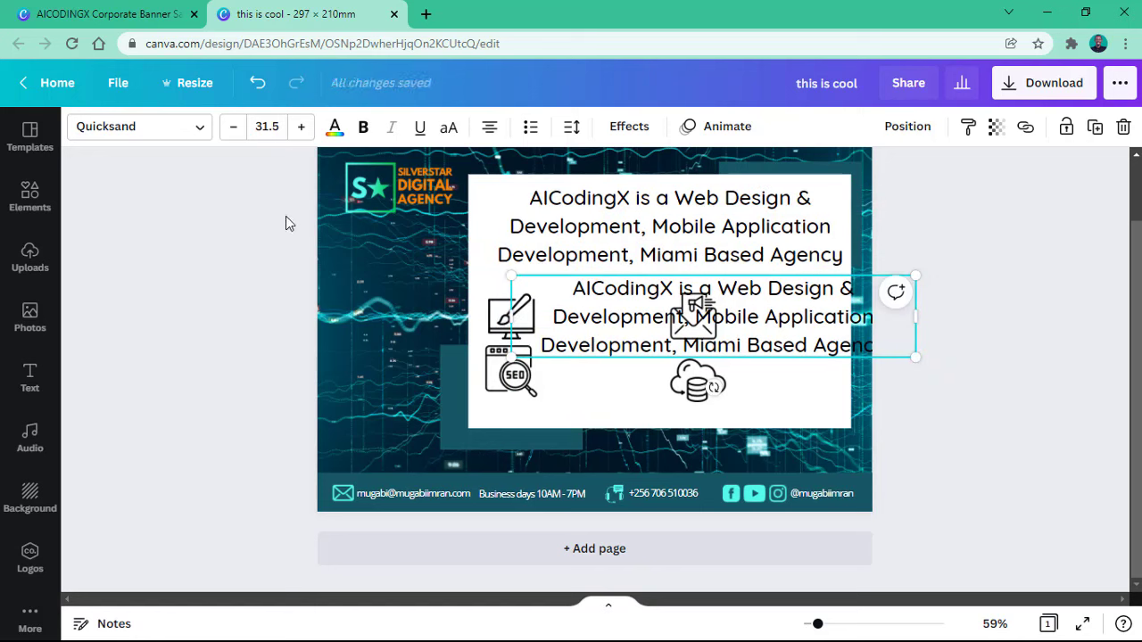
{"action": "left_click", "coordinate": [231, 127]}
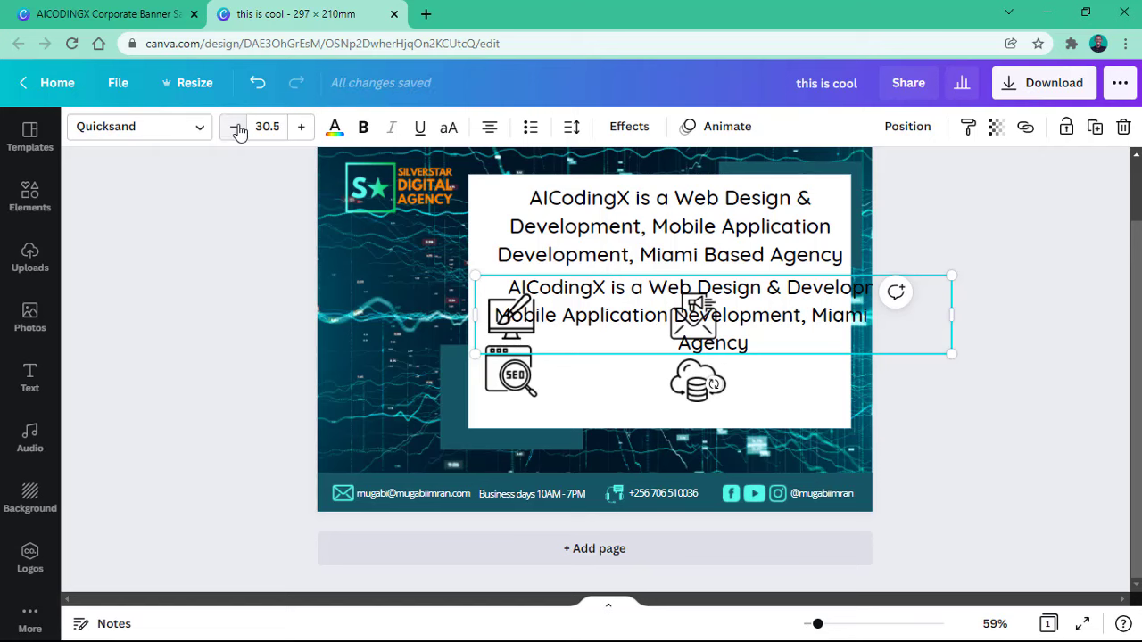
{"action": "left_click", "coordinate": [234, 128]}
{"action": "left_click", "coordinate": [234, 129]}
{"action": "left_click", "coordinate": [237, 130]}
{"action": "left_click", "coordinate": [236, 130]}
{"action": "left_click", "coordinate": [236, 130]}
{"action": "left_click", "coordinate": [237, 130]}
{"action": "left_click", "coordinate": [236, 129]}
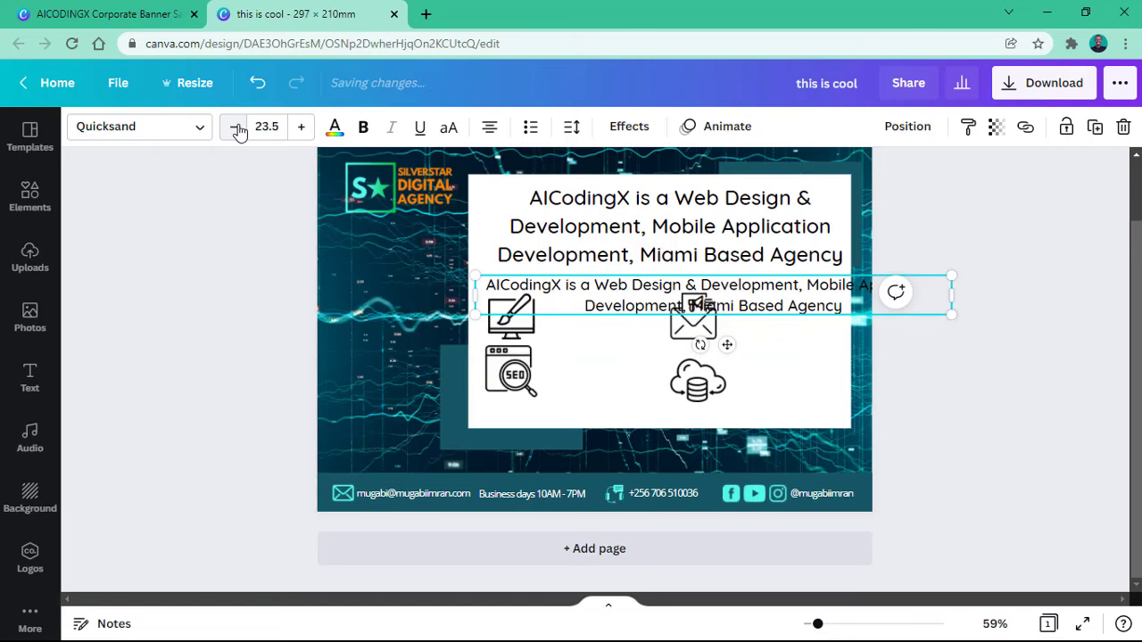
{"action": "left_click", "coordinate": [231, 133]}
{"action": "left_click", "coordinate": [231, 133]}
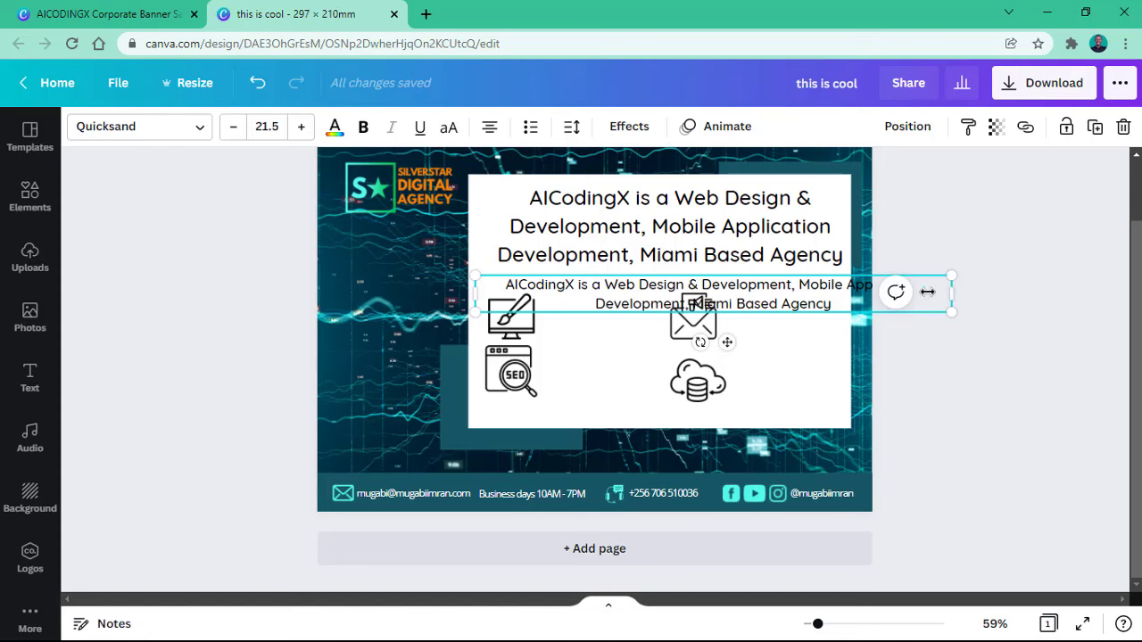
{"action": "left_click_drag", "start_coordinate": [928, 291], "coordinate": [660, 290]}
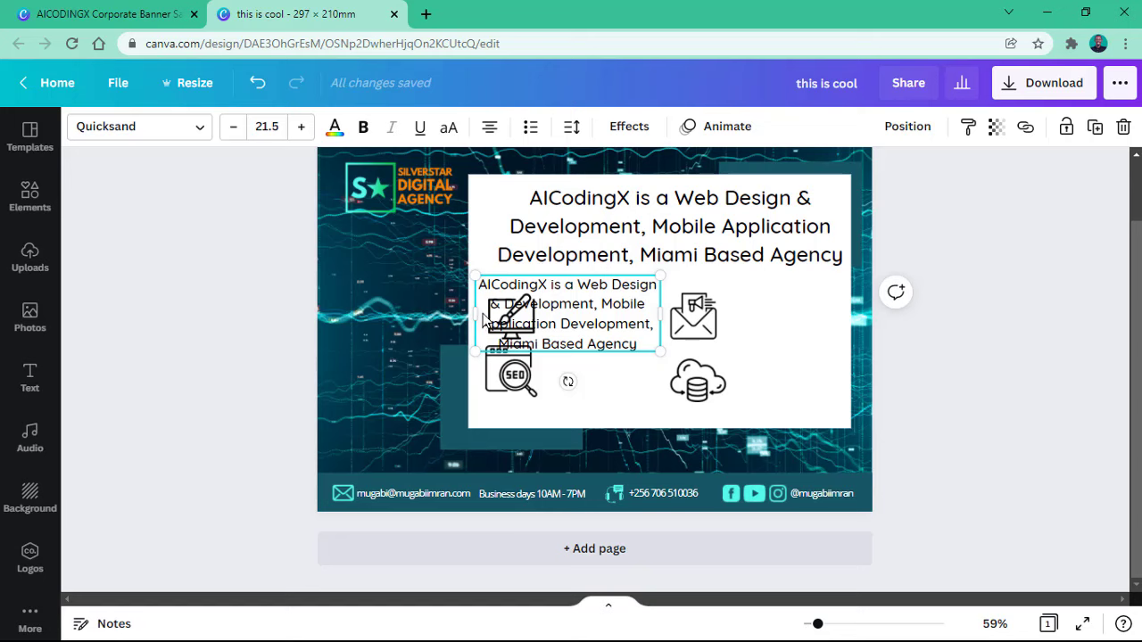
{"action": "left_click_drag", "start_coordinate": [473, 319], "coordinate": [540, 304]}
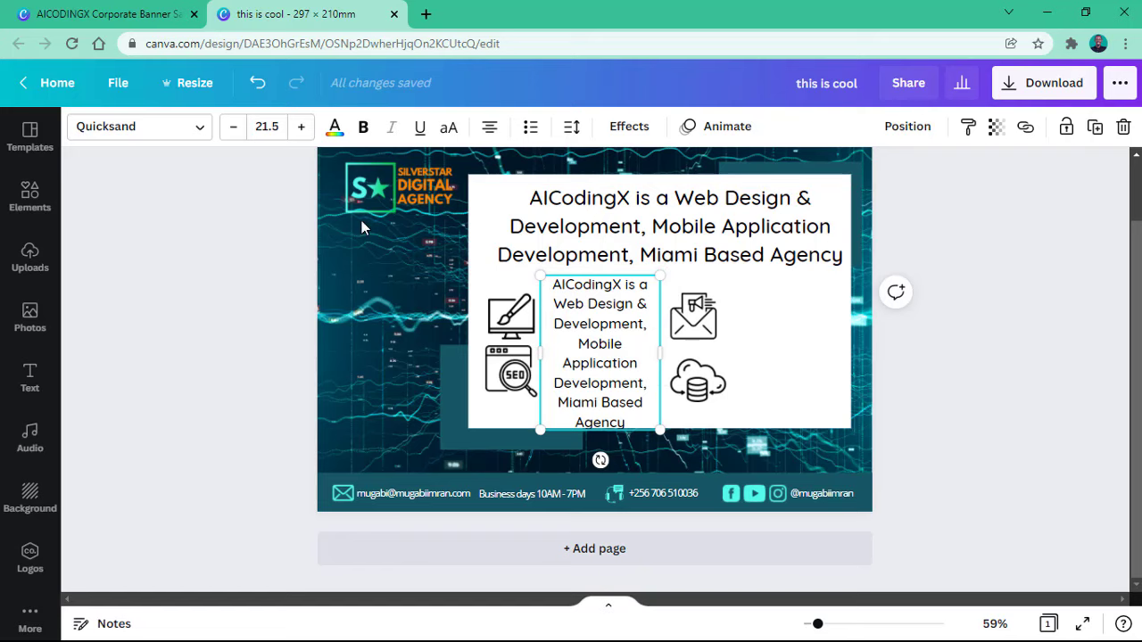
Step: Replace the copy's wording with 'Web Design & Development' from the reference banner design
{"action": "left_click", "coordinate": [107, 13]}
{"action": "double_click", "coordinate": [520, 361]}
{"action": "key", "text": "ctrl+c"}
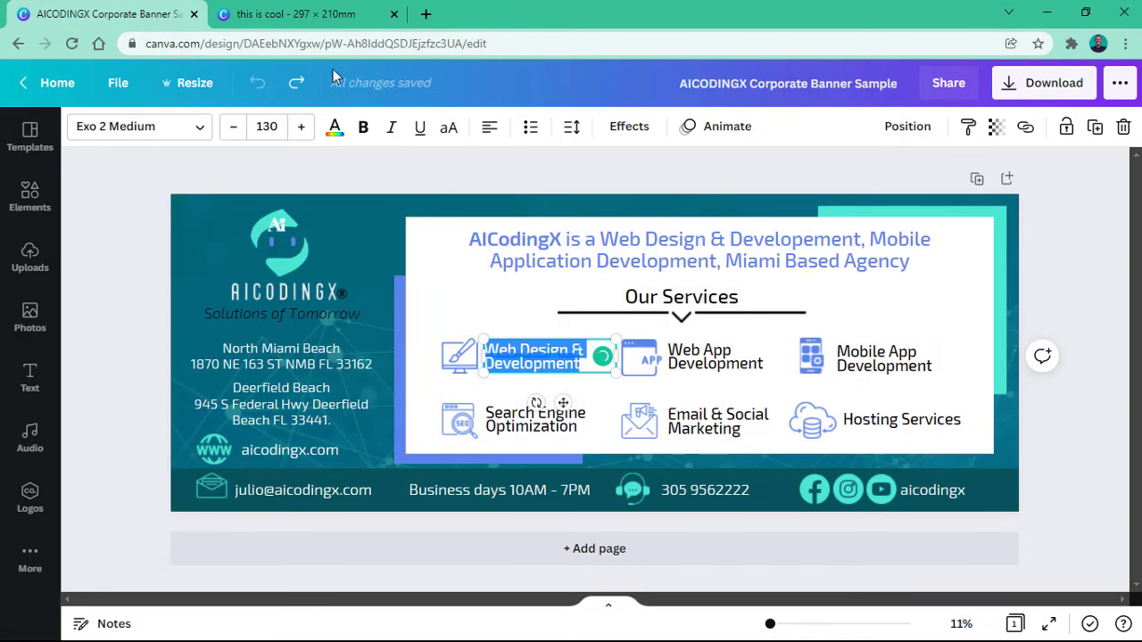
{"action": "left_click", "coordinate": [294, 13]}
{"action": "double_click", "coordinate": [609, 360]}
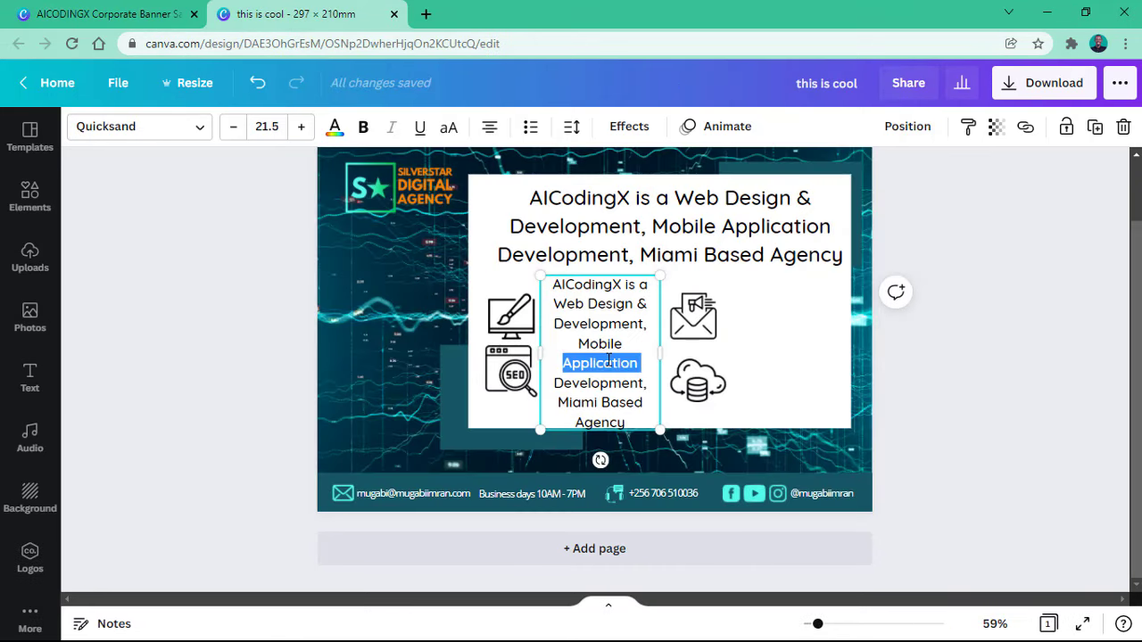
{"action": "key", "text": "ctrl+a"}
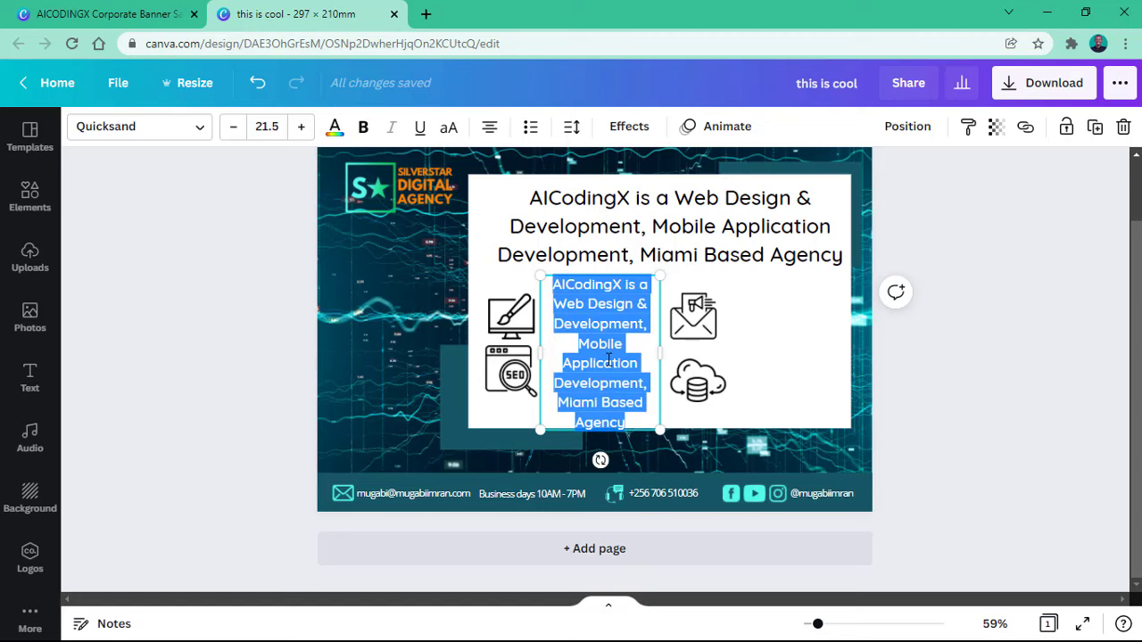
{"action": "key", "text": "ctrl+v"}
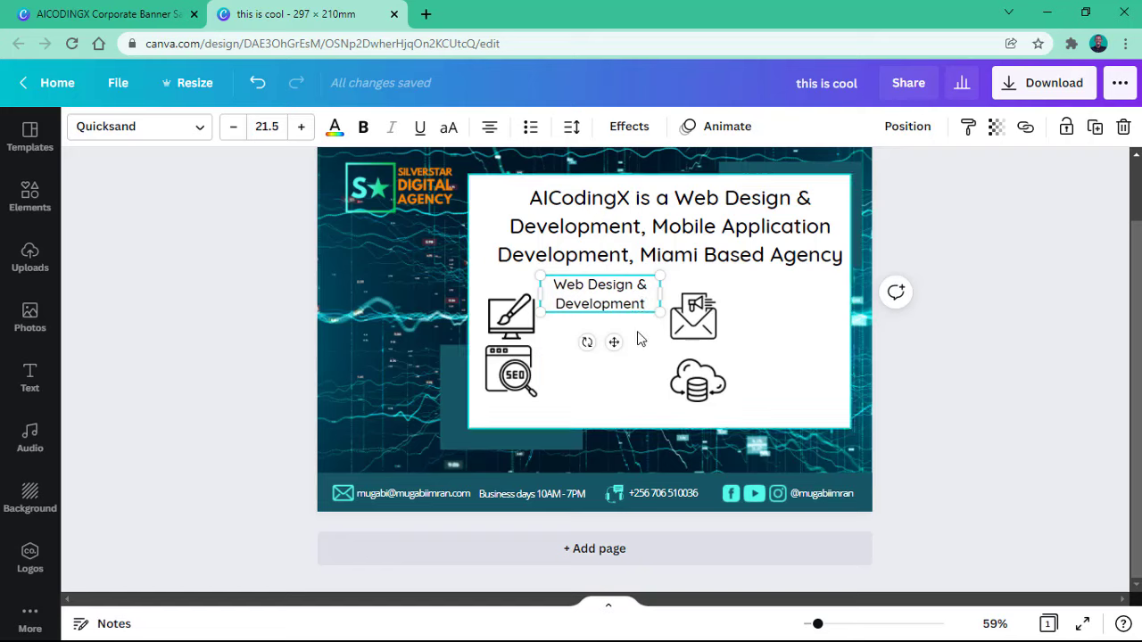
Step: Left-align the Web Design & Development label and place it beside the paintbrush-monitor icon
{"action": "left_click", "coordinate": [638, 340]}
{"action": "left_click", "coordinate": [616, 293]}
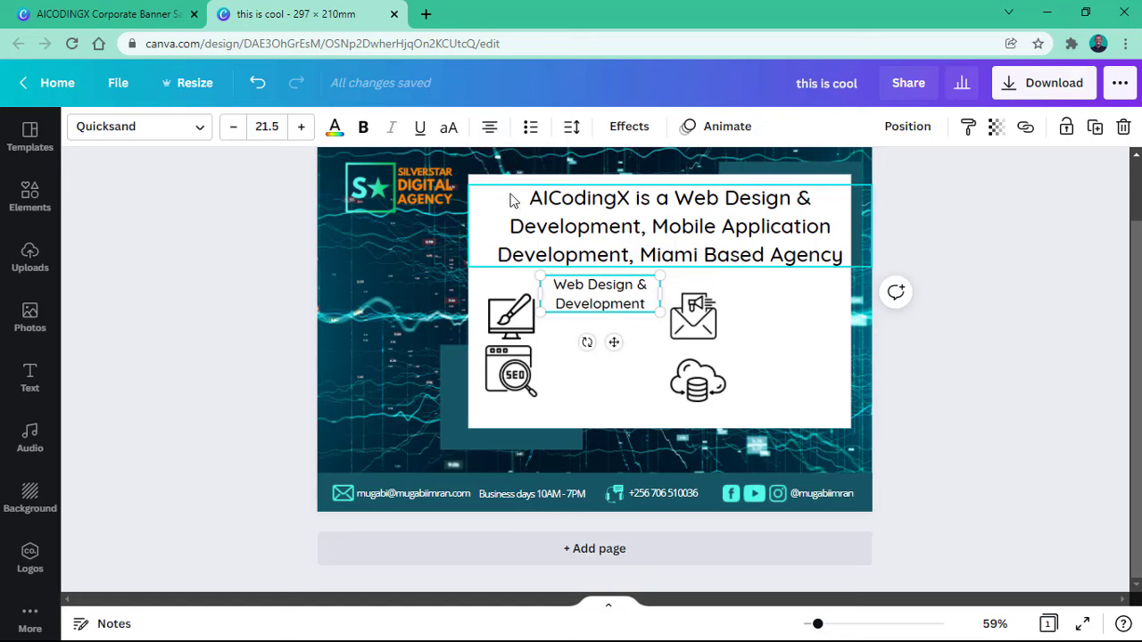
{"action": "left_click", "coordinate": [488, 126]}
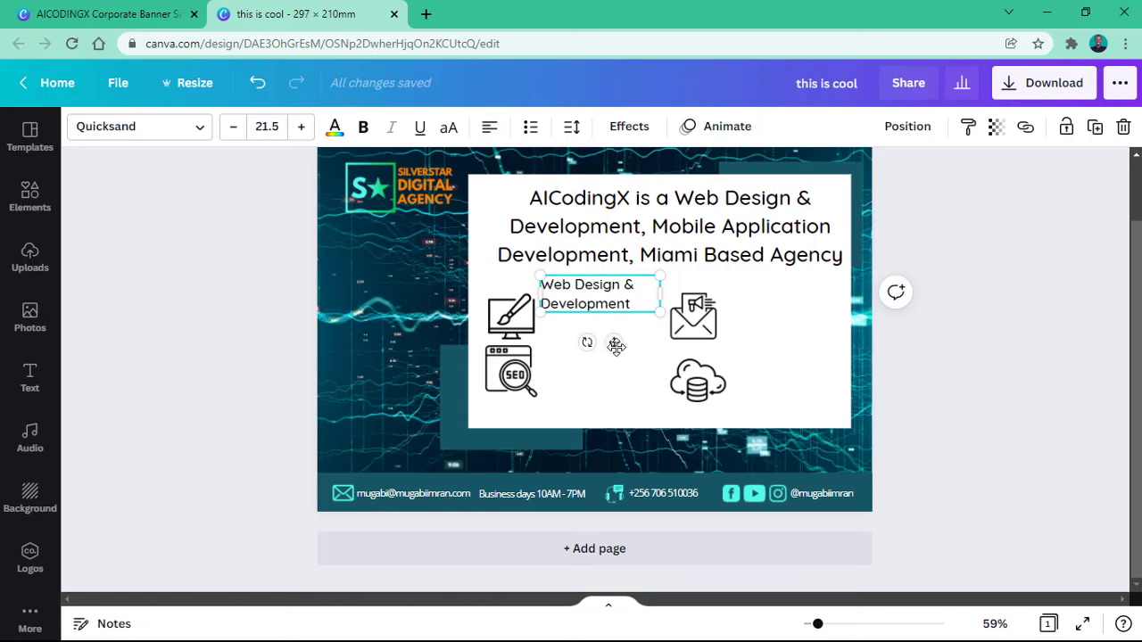
{"action": "left_click_drag", "start_coordinate": [615, 346], "coordinate": [619, 366]}
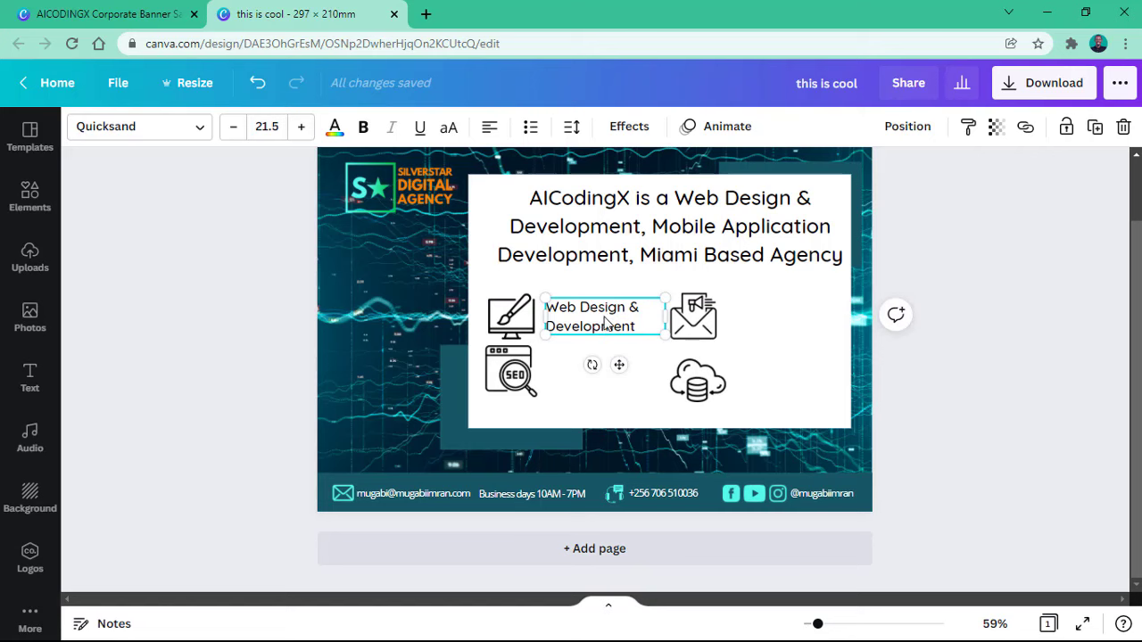
{"action": "left_click", "coordinate": [513, 318]}
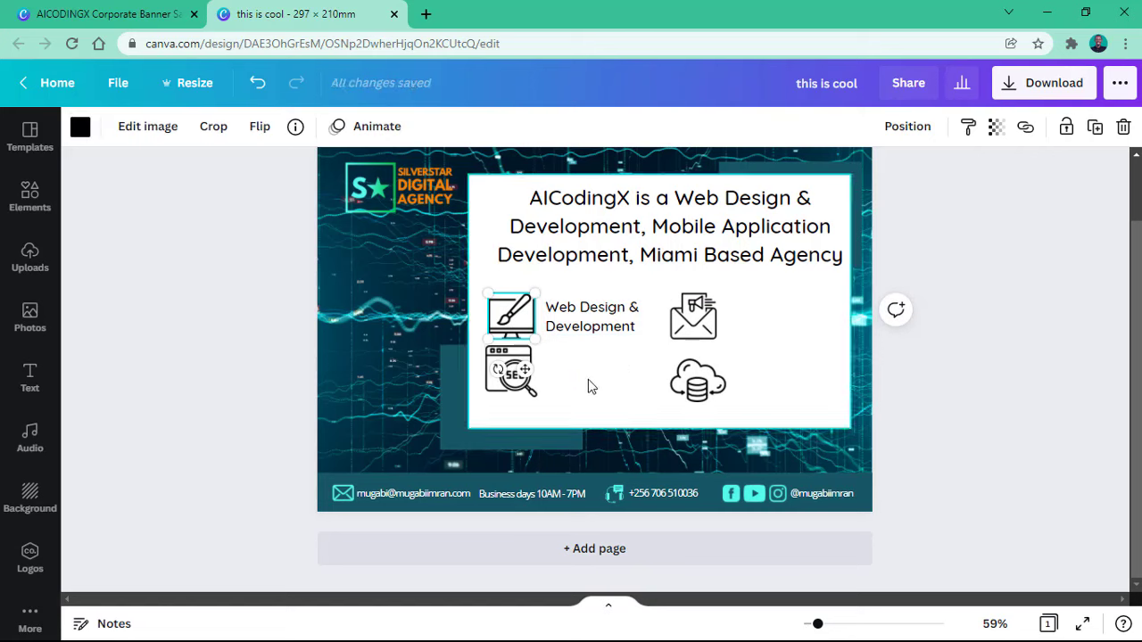
{"action": "left_click", "coordinate": [574, 331]}
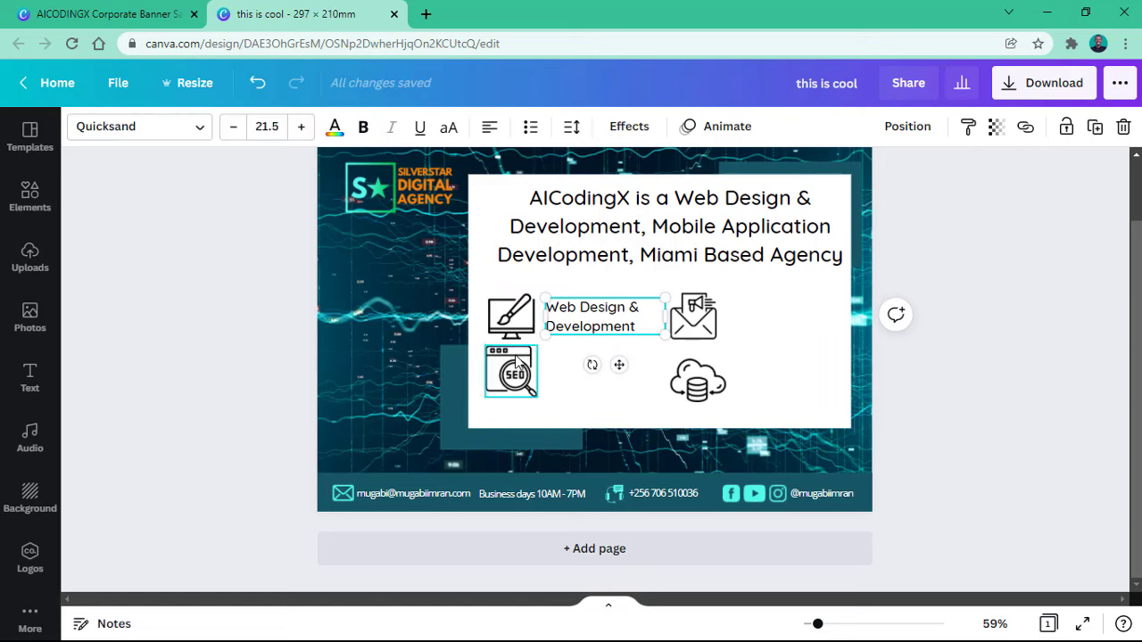
Step: Lower the SEO icon slightly to line up beneath the design icon
{"action": "left_click", "coordinate": [515, 358]}
{"action": "left_click_drag", "start_coordinate": [515, 358], "coordinate": [516, 365]}
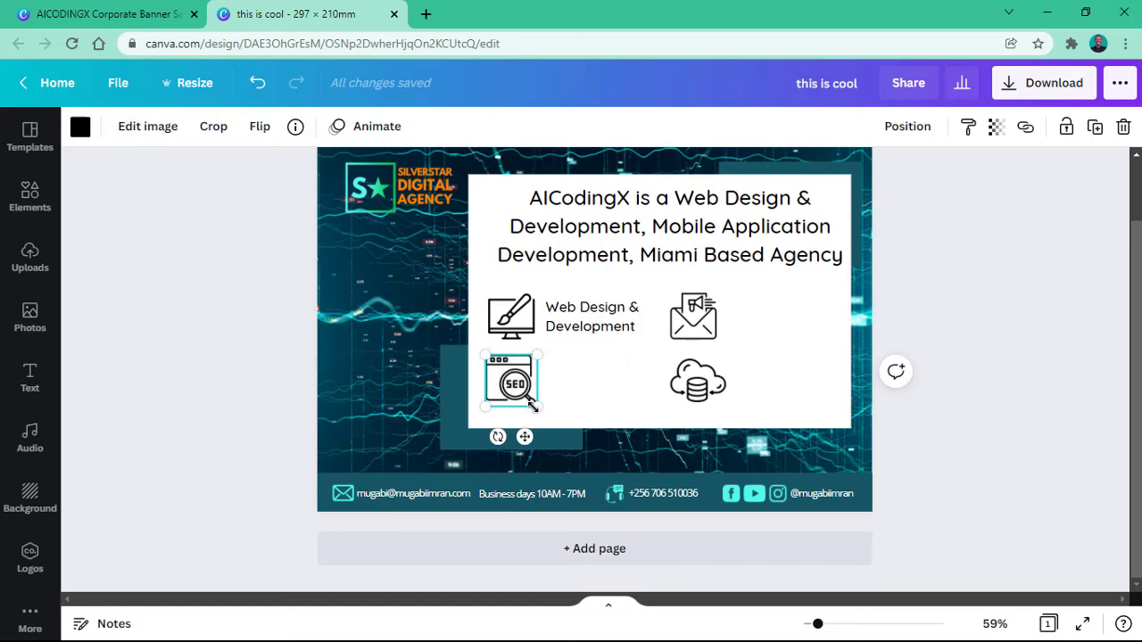
{"action": "left_click", "coordinate": [518, 328]}
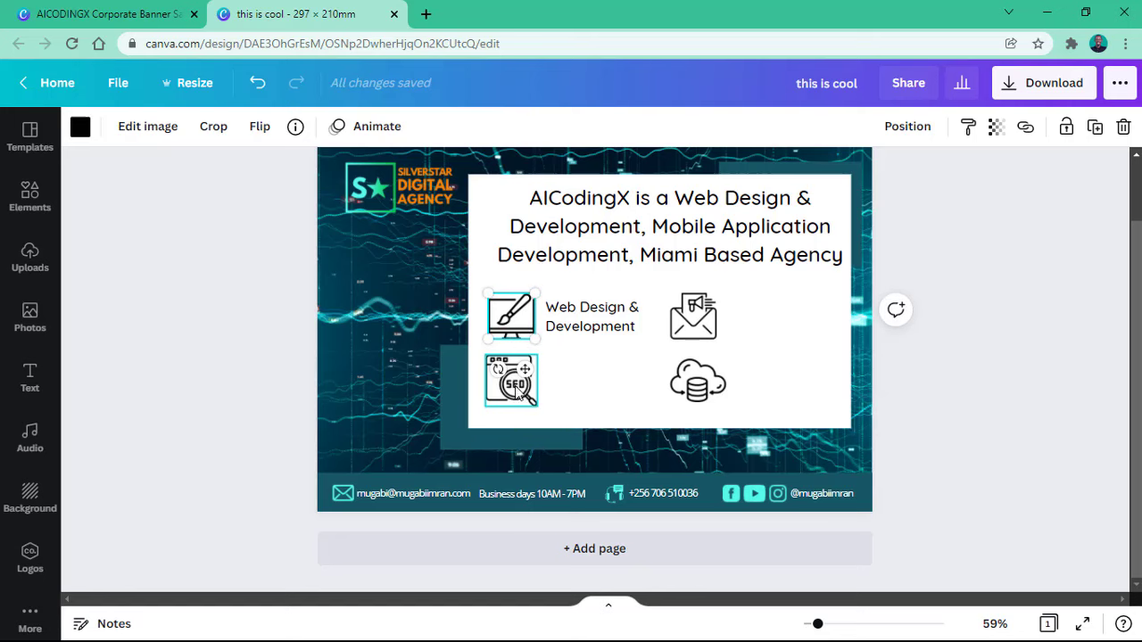
Step: Make three copies of the Web Design & Development label
{"action": "left_click", "coordinate": [520, 395]}
{"action": "left_click", "coordinate": [696, 384]}
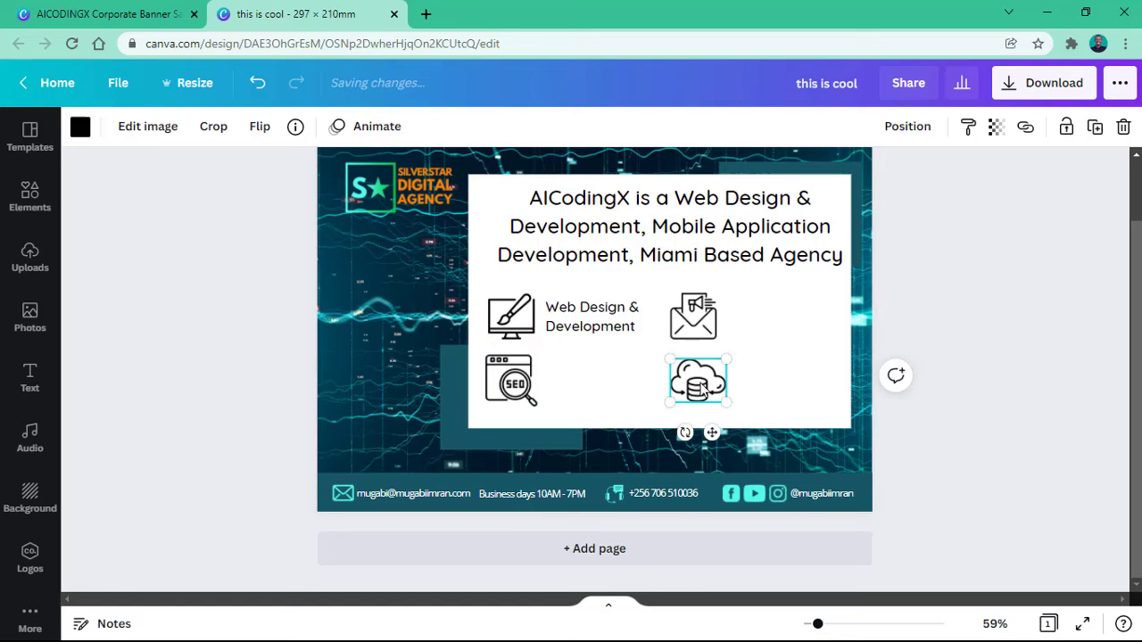
{"action": "left_click", "coordinate": [632, 314]}
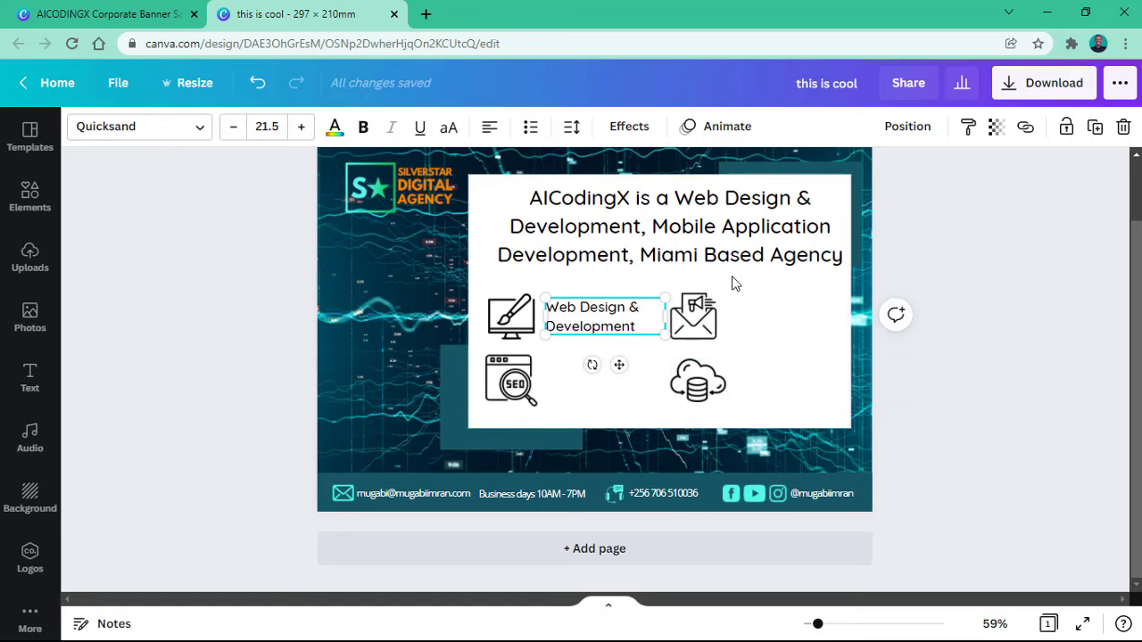
{"action": "left_click", "coordinate": [1095, 128]}
{"action": "left_click", "coordinate": [1094, 127]}
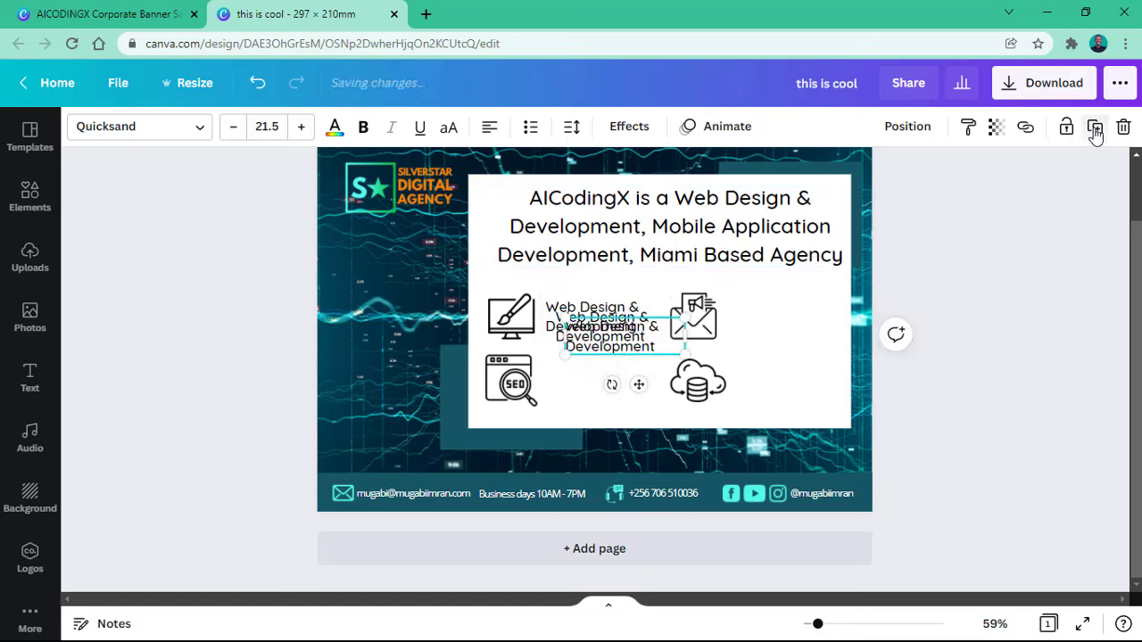
{"action": "left_click", "coordinate": [1095, 128]}
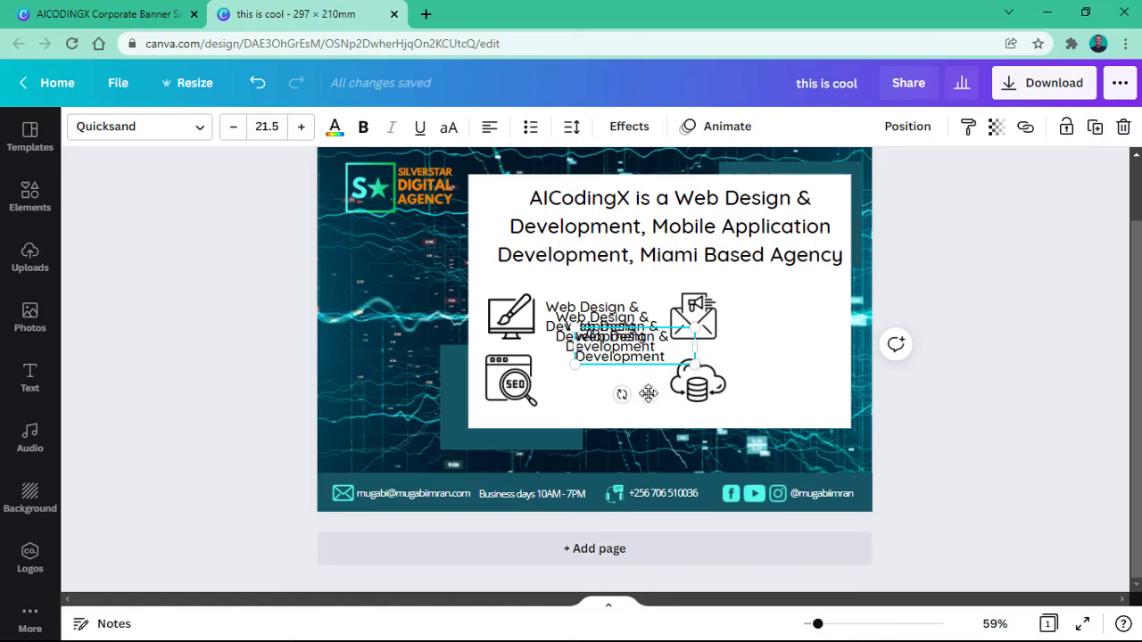
Step: Place the label copies beside the envelope, cloud database and SEO icons
{"action": "left_click_drag", "start_coordinate": [648, 393], "coordinate": [800, 362]}
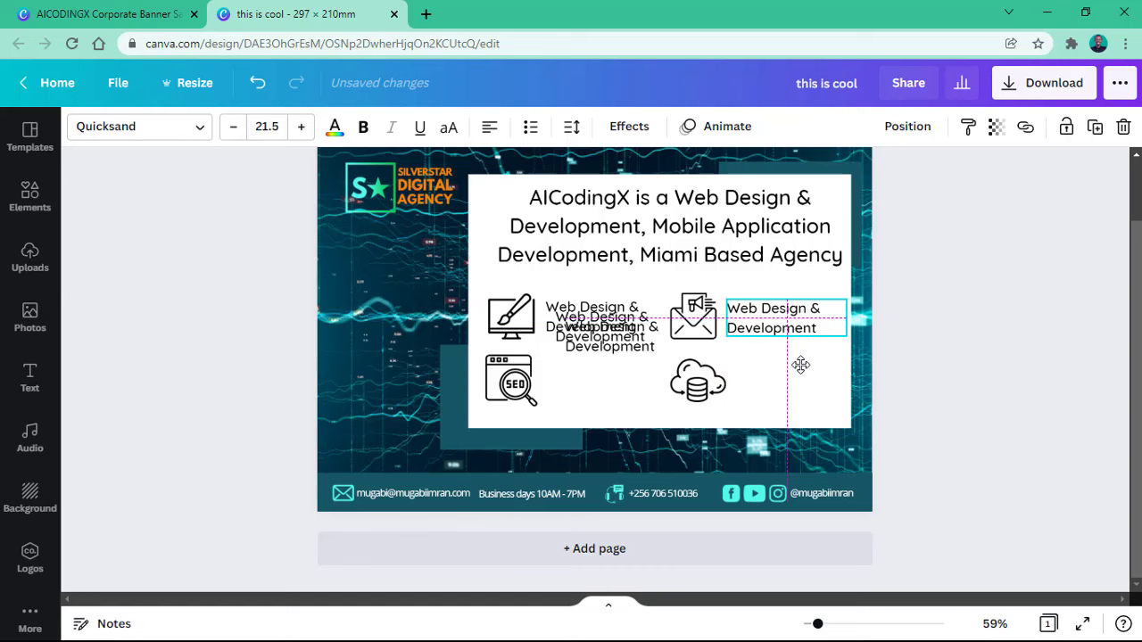
{"action": "left_click", "coordinate": [604, 349]}
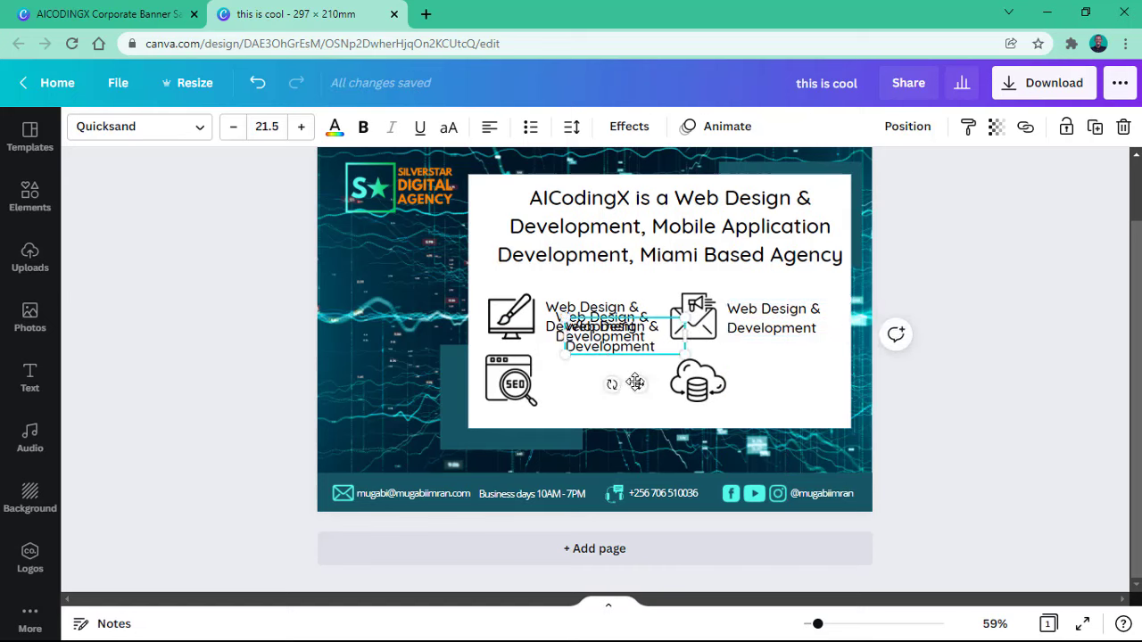
{"action": "left_click_drag", "start_coordinate": [634, 383], "coordinate": [799, 424]}
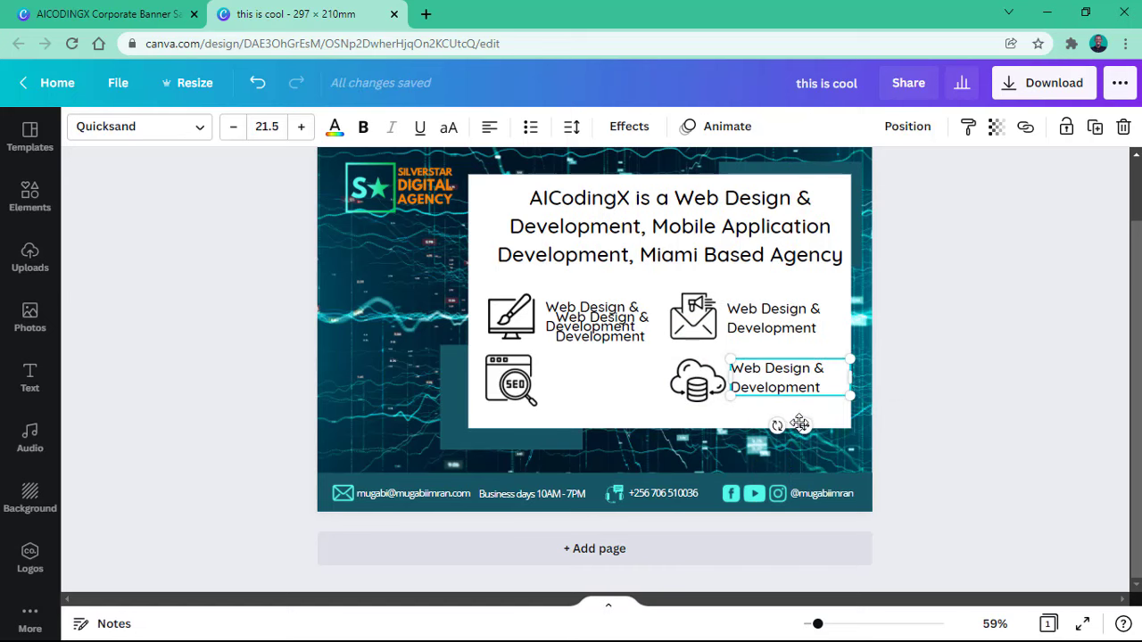
{"action": "left_click", "coordinate": [630, 337]}
{"action": "left_click_drag", "start_coordinate": [626, 393], "coordinate": [610, 428]}
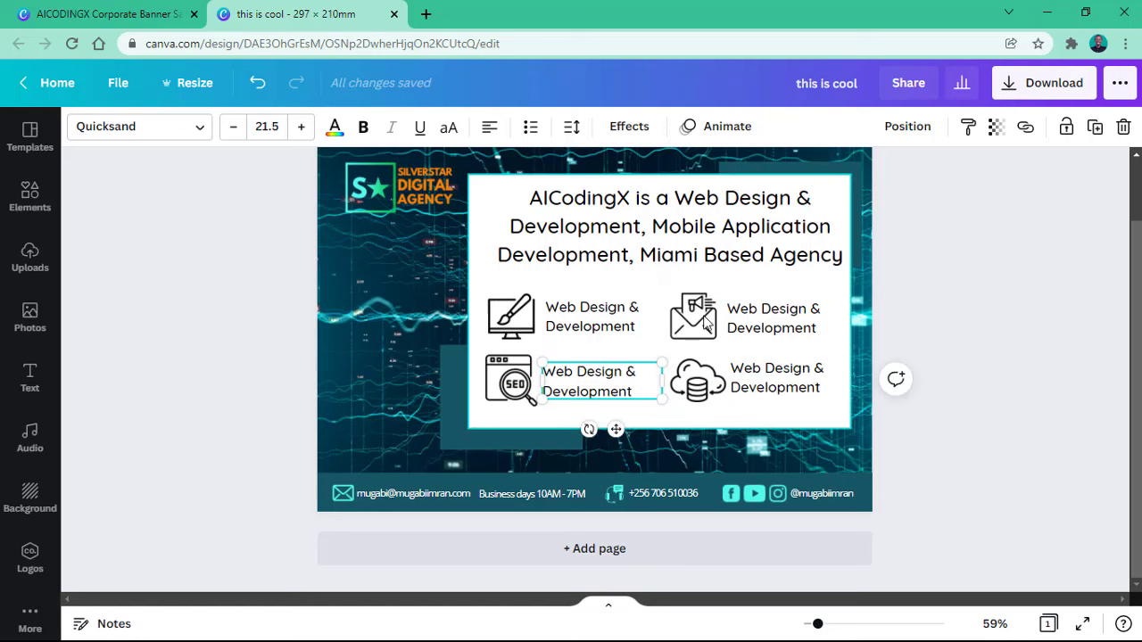
{"action": "key", "text": "ctrl+Tab"}
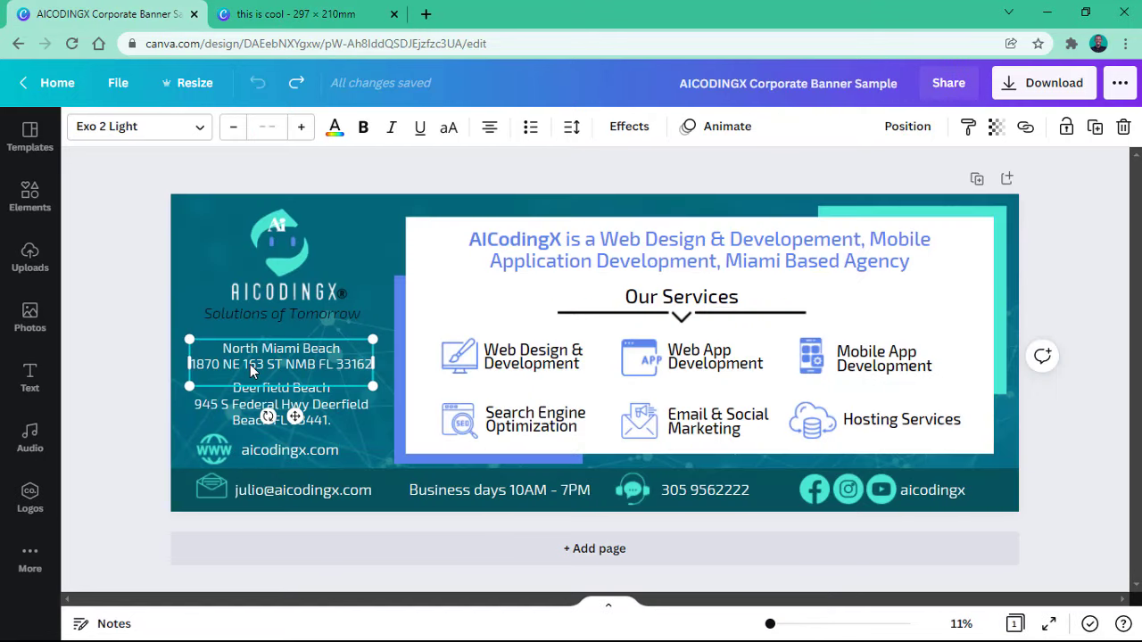
{"action": "left_click", "coordinate": [299, 311]}
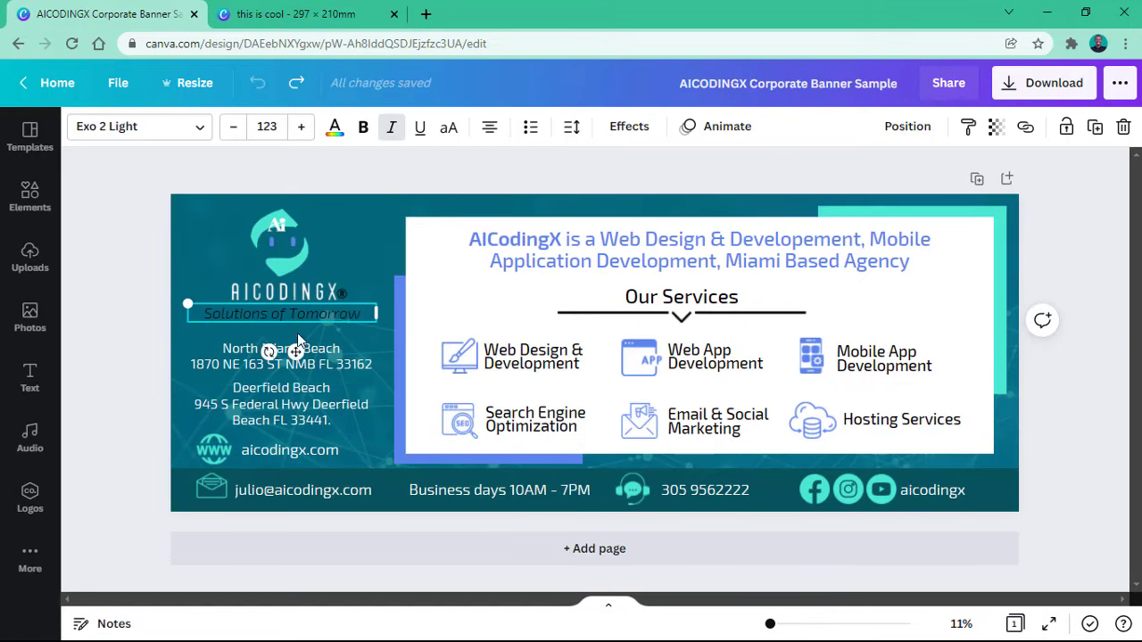
{"action": "left_click", "coordinate": [298, 350]}
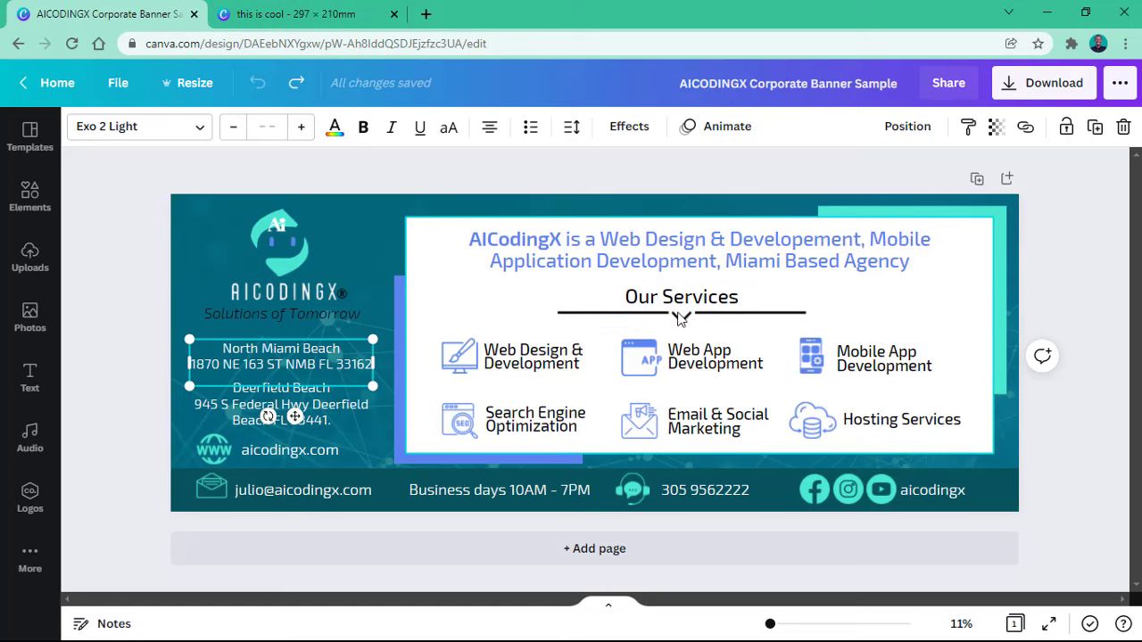
{"action": "left_click", "coordinate": [285, 11]}
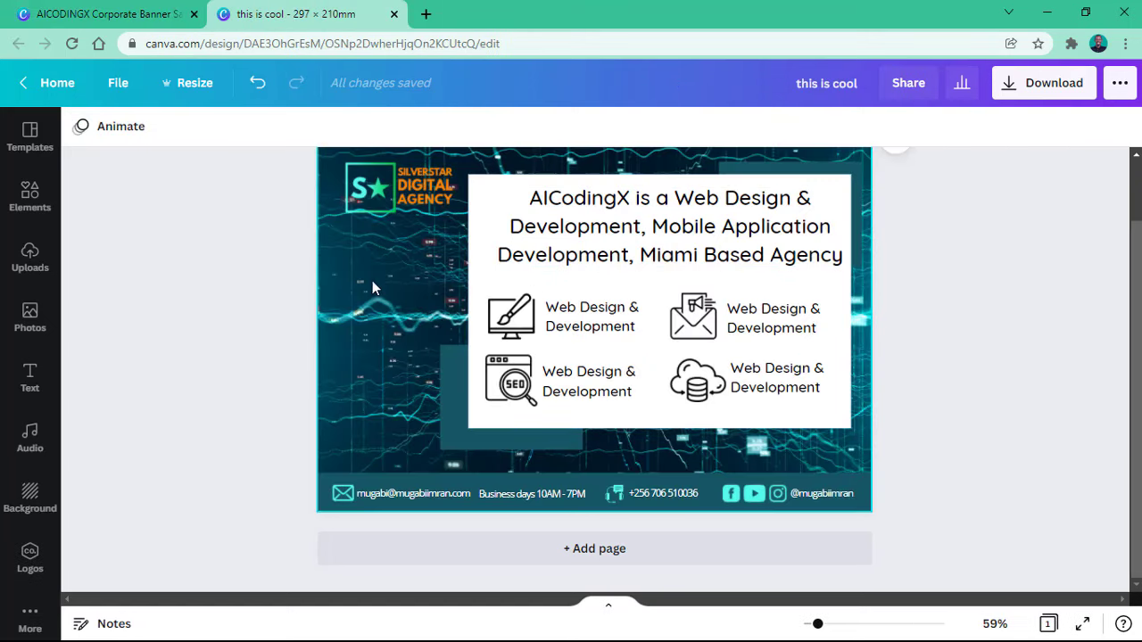
Step: Search the Elements library for 'lines'
{"action": "left_click", "coordinate": [31, 200]}
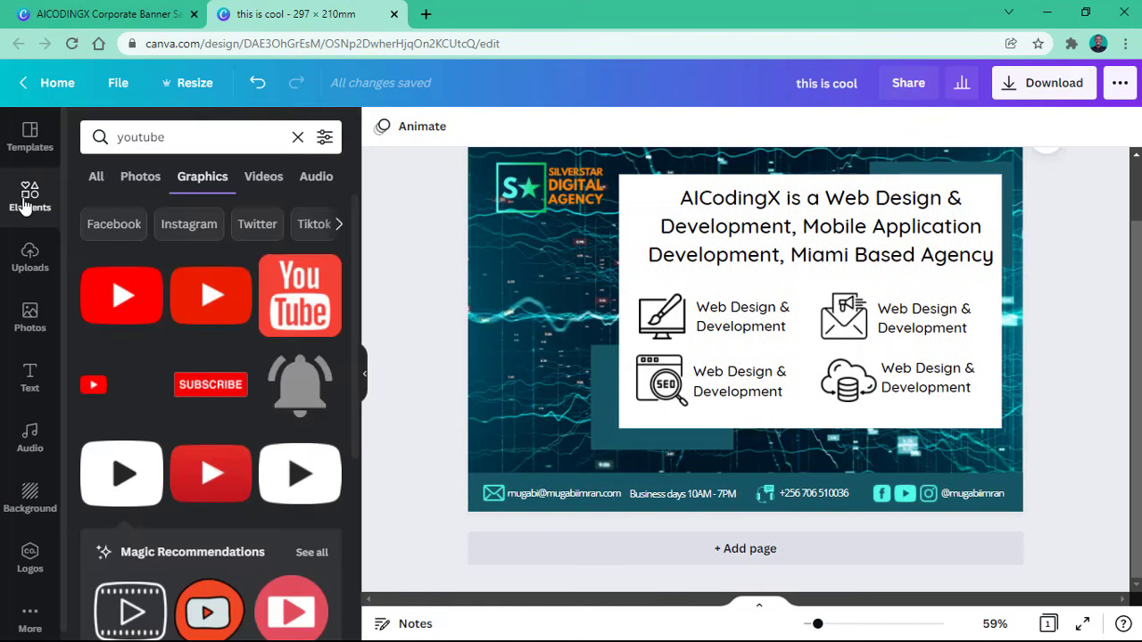
{"action": "left_click", "coordinate": [158, 143]}
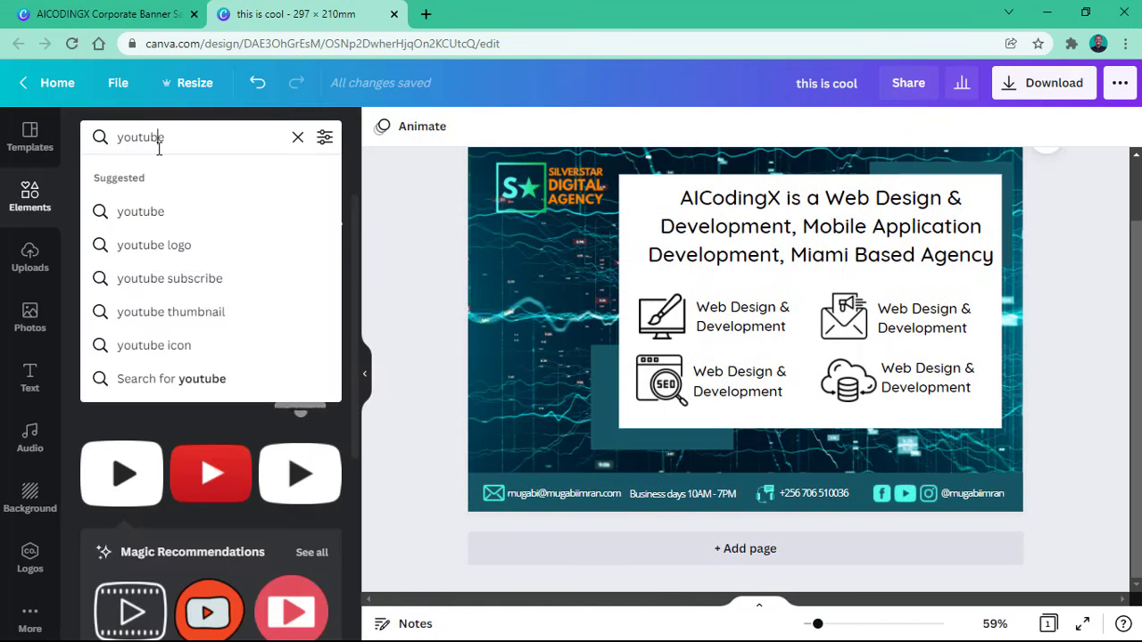
{"action": "double_click", "coordinate": [159, 142]}
{"action": "type", "text": "lines"}
{"action": "key", "text": "Return"}
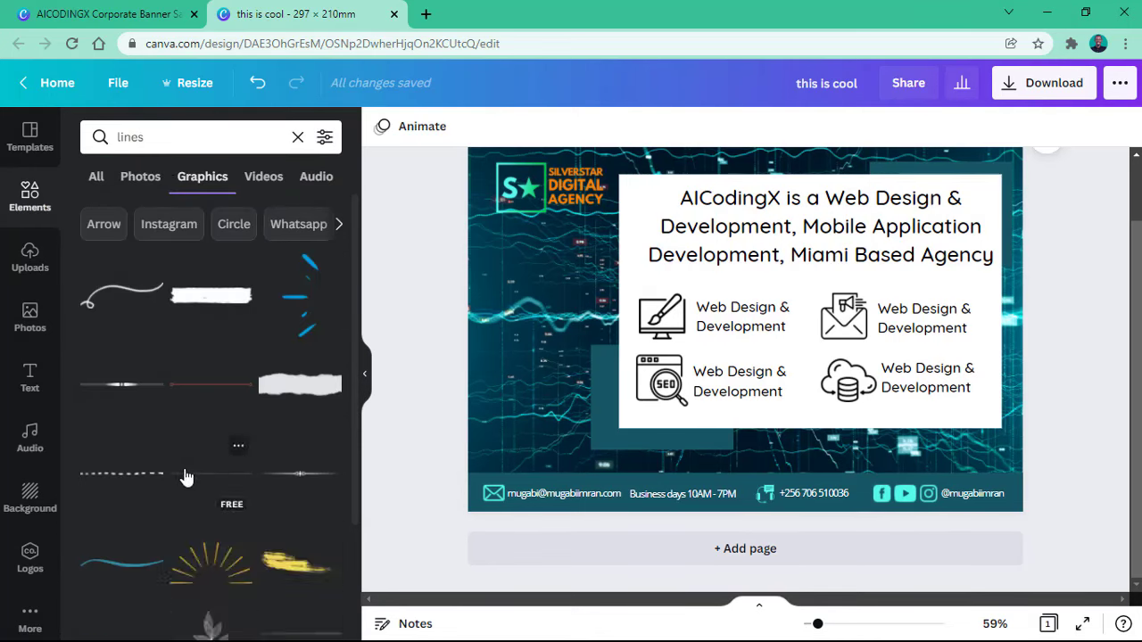
{"action": "scroll", "coordinate": [202, 326], "scroll_direction": "down", "scroll_amount": 3}
{"action": "scroll", "coordinate": [202, 327], "scroll_direction": "up", "scroll_amount": 3}
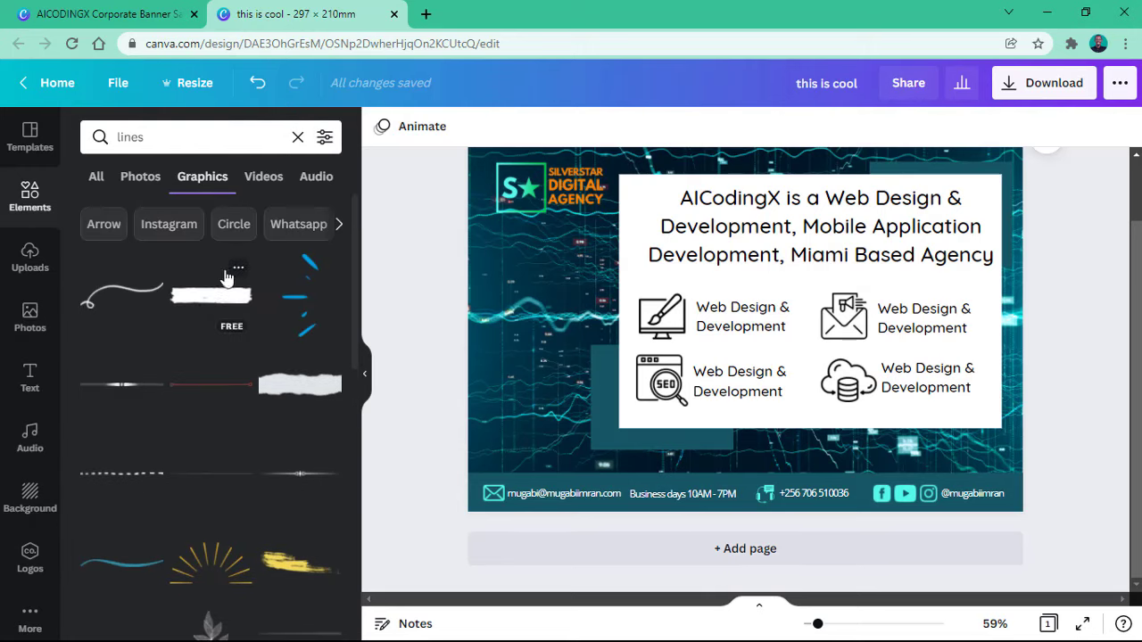
Step: Clear the search and show the full Lines & Shapes collection
{"action": "left_click", "coordinate": [296, 137]}
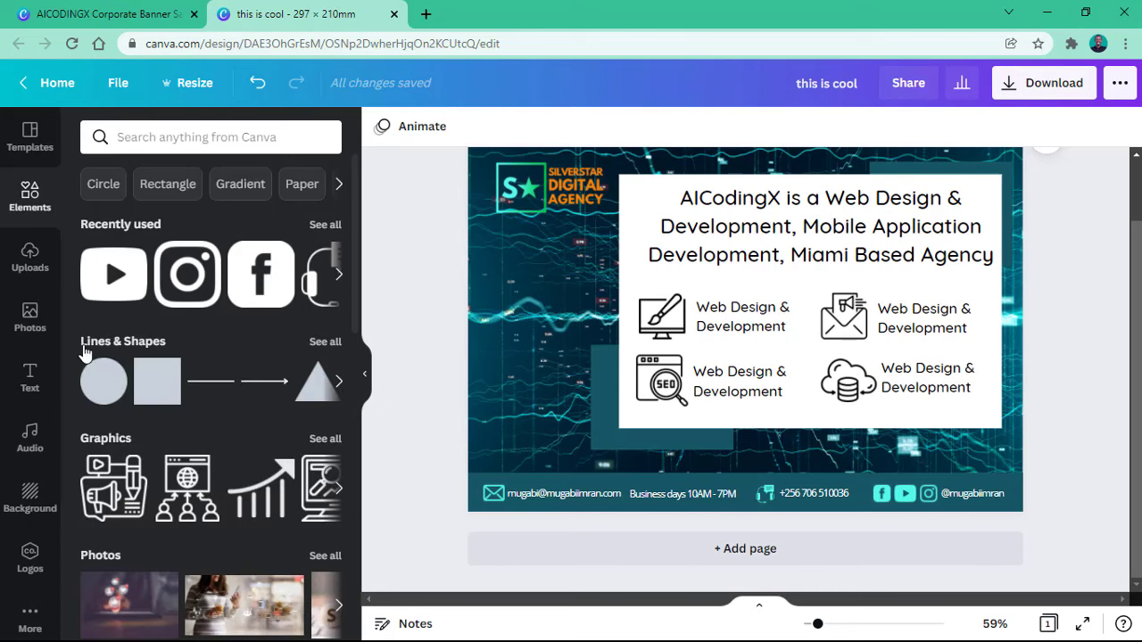
{"action": "scroll", "coordinate": [89, 373], "scroll_direction": "down", "scroll_amount": 1}
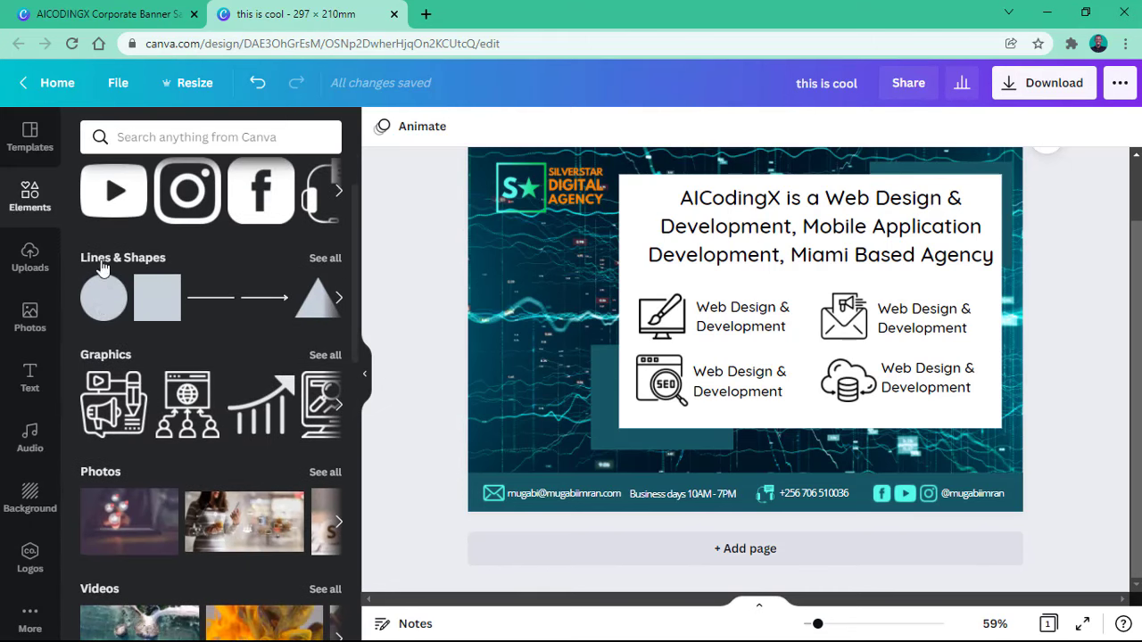
{"action": "left_click", "coordinate": [323, 260]}
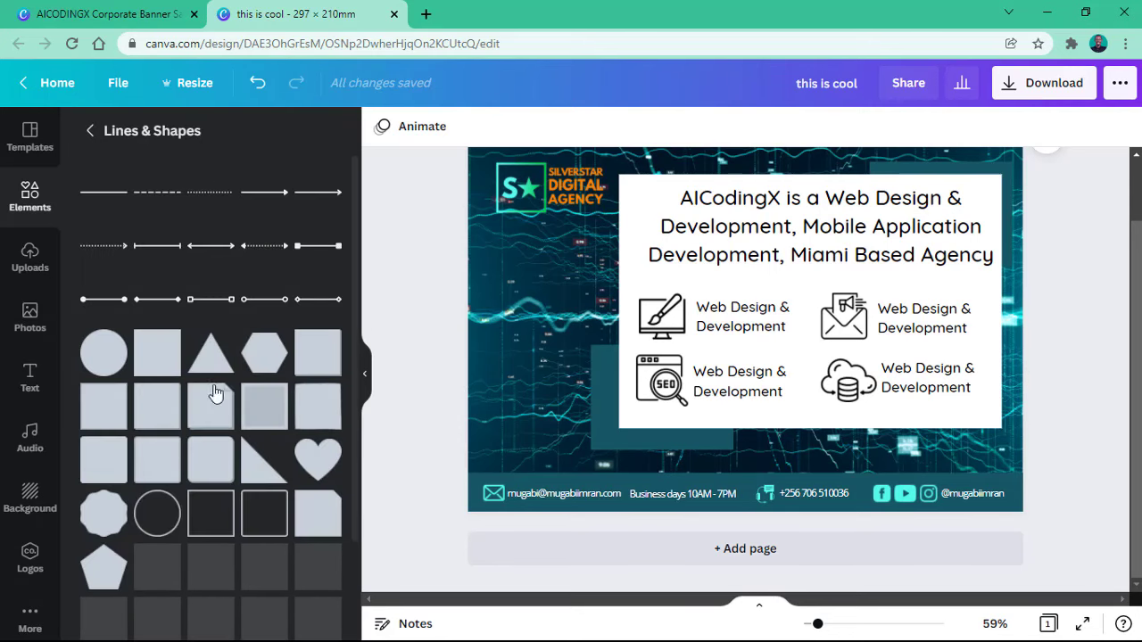
{"action": "scroll", "coordinate": [243, 320], "scroll_direction": "down", "scroll_amount": 5}
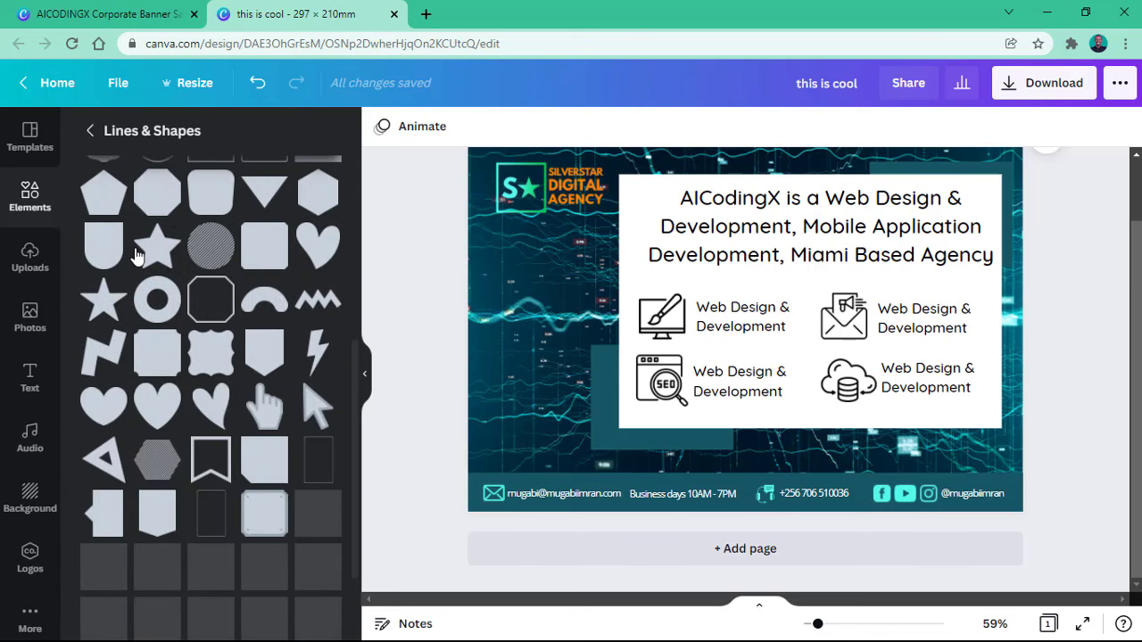
{"action": "scroll", "coordinate": [263, 392], "scroll_direction": "down", "scroll_amount": 3}
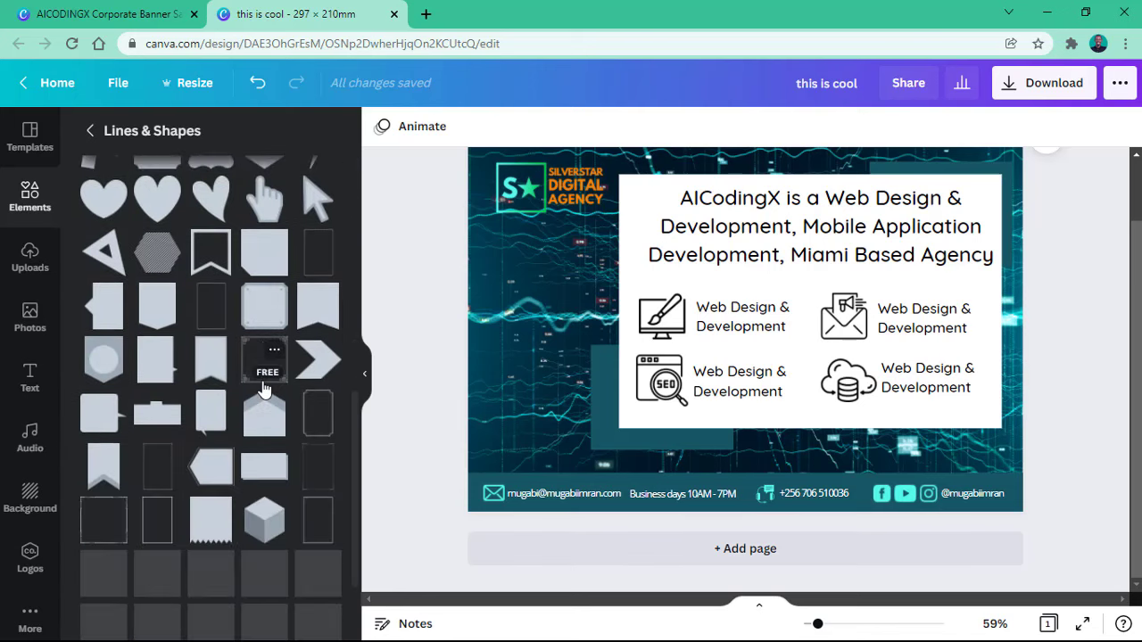
{"action": "scroll", "coordinate": [262, 390], "scroll_direction": "up", "scroll_amount": 5}
{"action": "scroll", "coordinate": [262, 388], "scroll_direction": "up", "scroll_amount": 3}
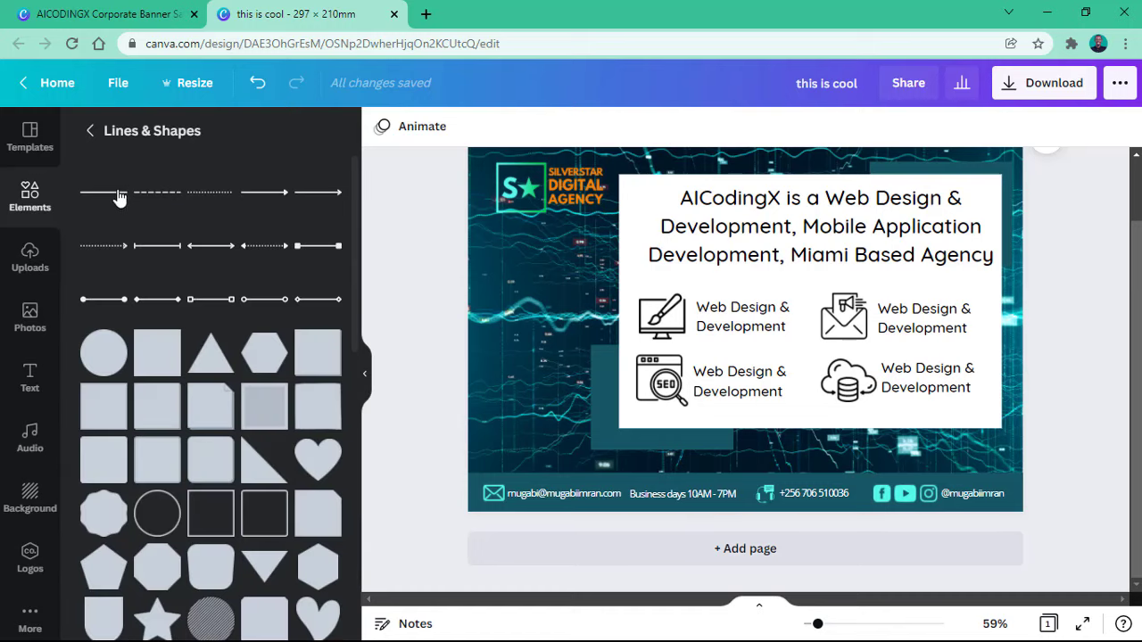
Step: Add a plain line under the headline, shortened, centred and levelled at 0°
{"action": "left_click_drag", "start_coordinate": [173, 201], "coordinate": [630, 300]}
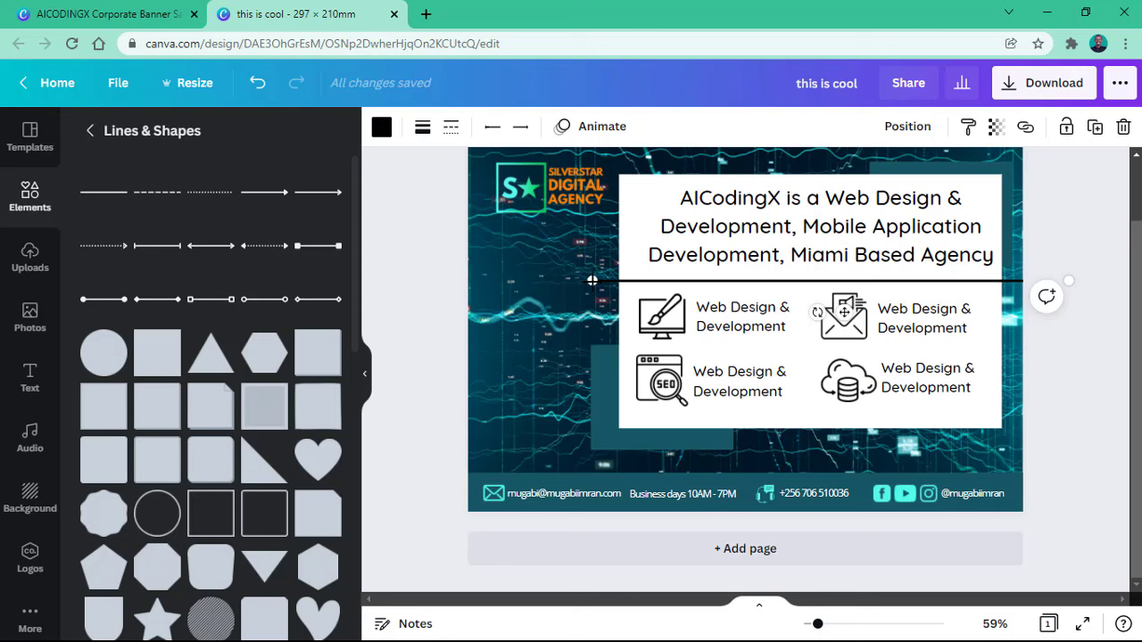
{"action": "left_click_drag", "start_coordinate": [593, 281], "coordinate": [628, 284]}
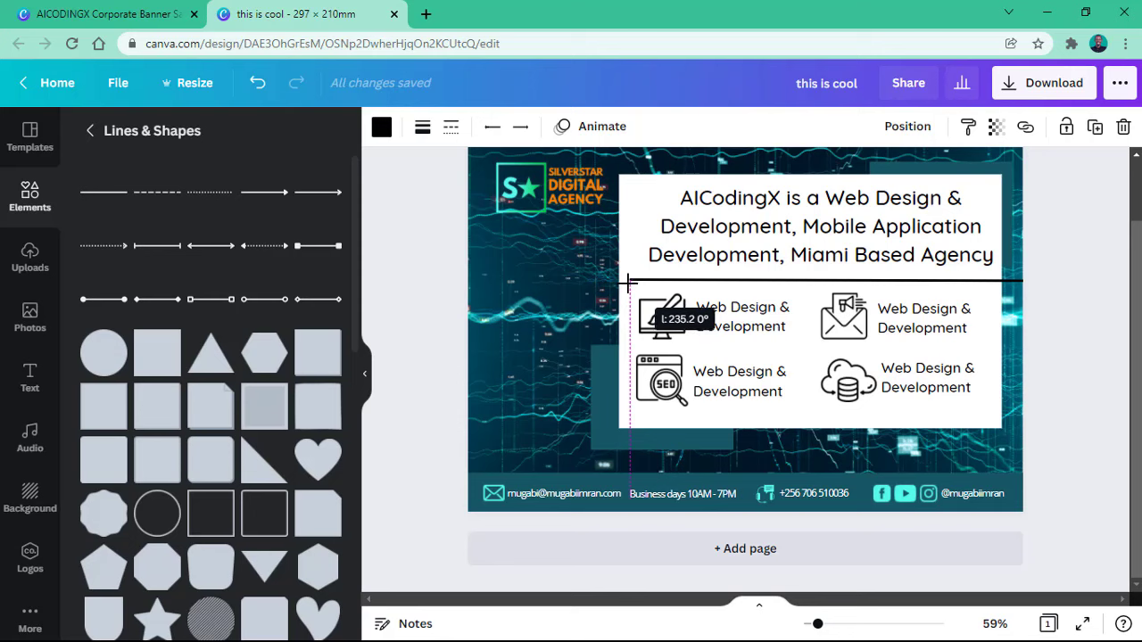
{"action": "left_click_drag", "start_coordinate": [628, 284], "coordinate": [772, 285]}
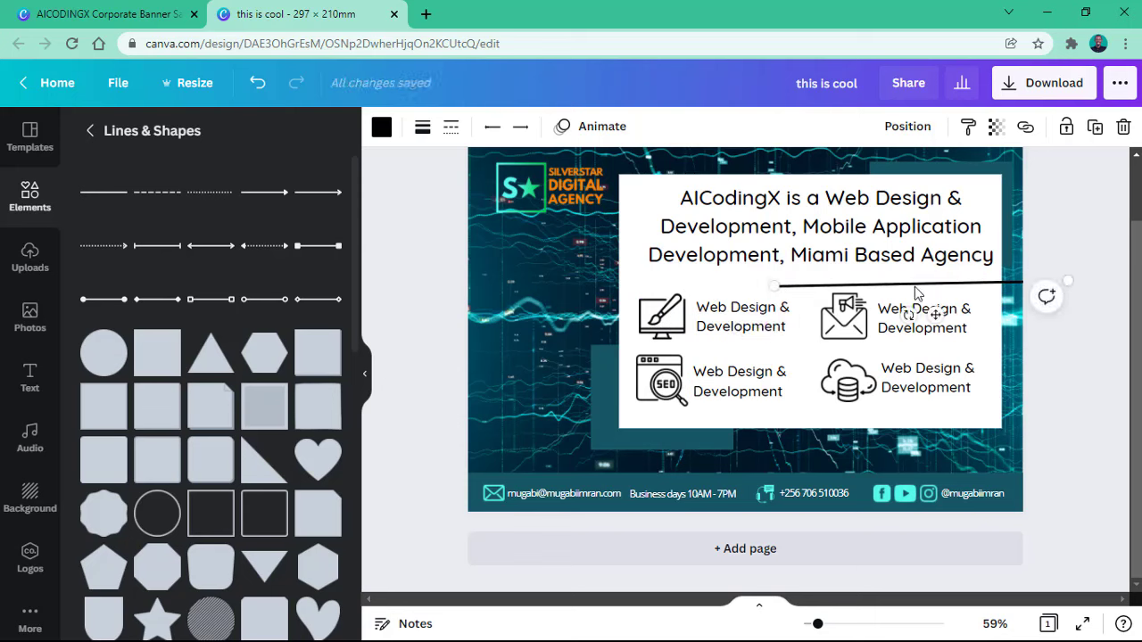
{"action": "left_click_drag", "start_coordinate": [918, 311], "coordinate": [834, 316]}
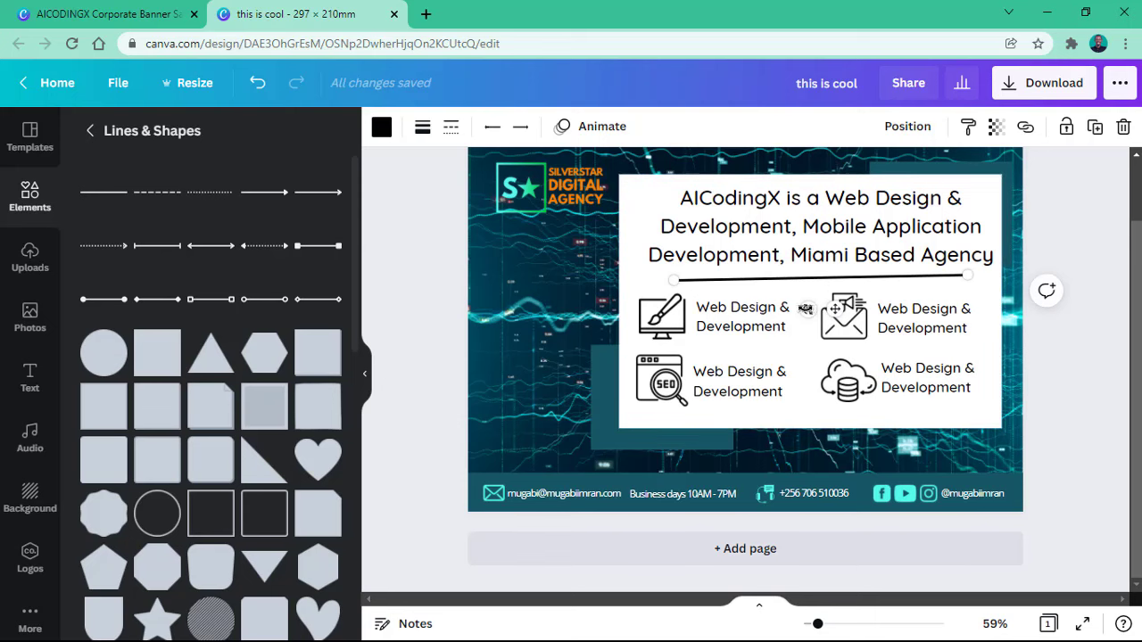
{"action": "left_click_drag", "start_coordinate": [805, 309], "coordinate": [806, 308]}
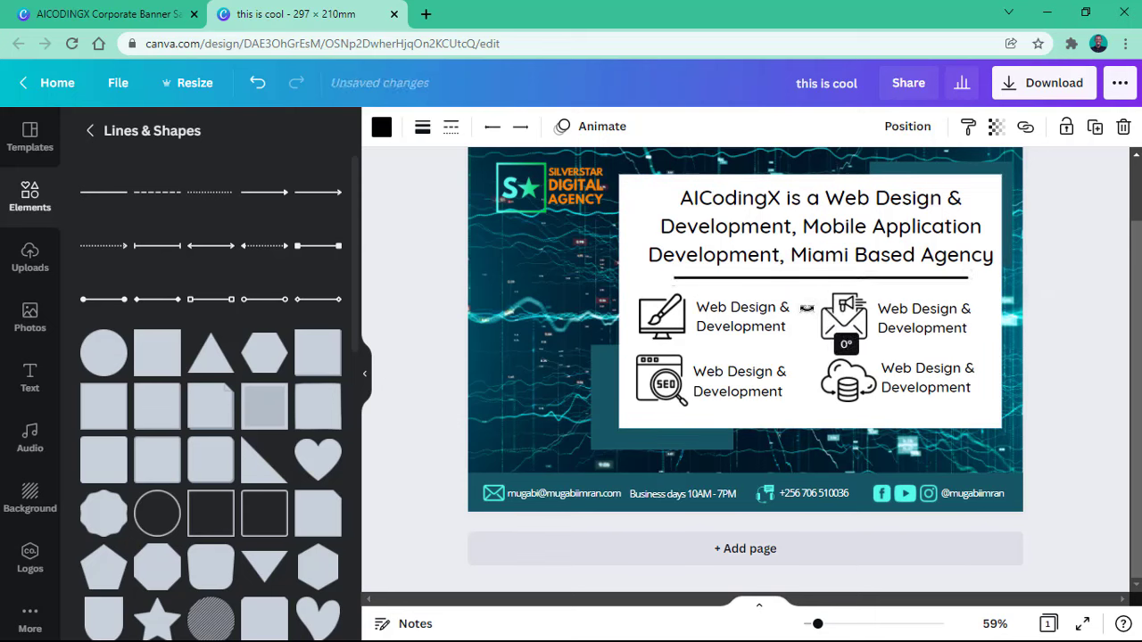
{"action": "left_click_drag", "start_coordinate": [806, 308], "coordinate": [806, 308]}
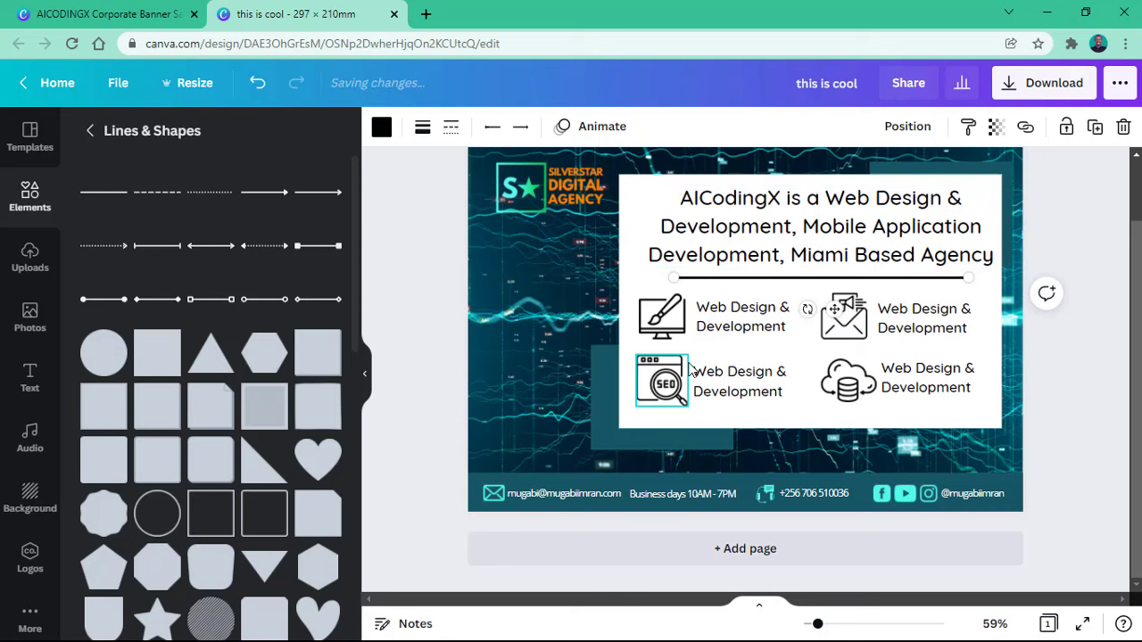
{"action": "key", "text": "Up"}
{"action": "key", "text": "Up"}
{"action": "key", "text": "Up"}
{"action": "key", "text": "Up"}
{"action": "key", "text": "Up"}
{"action": "key", "text": "Up"}
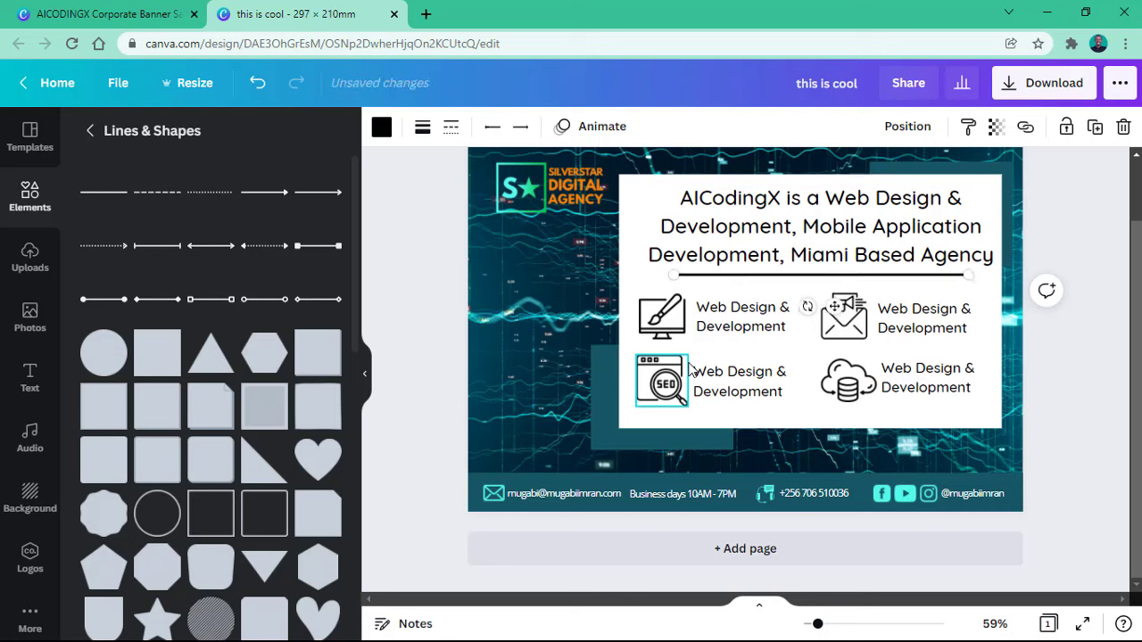
{"action": "left_click", "coordinate": [585, 309]}
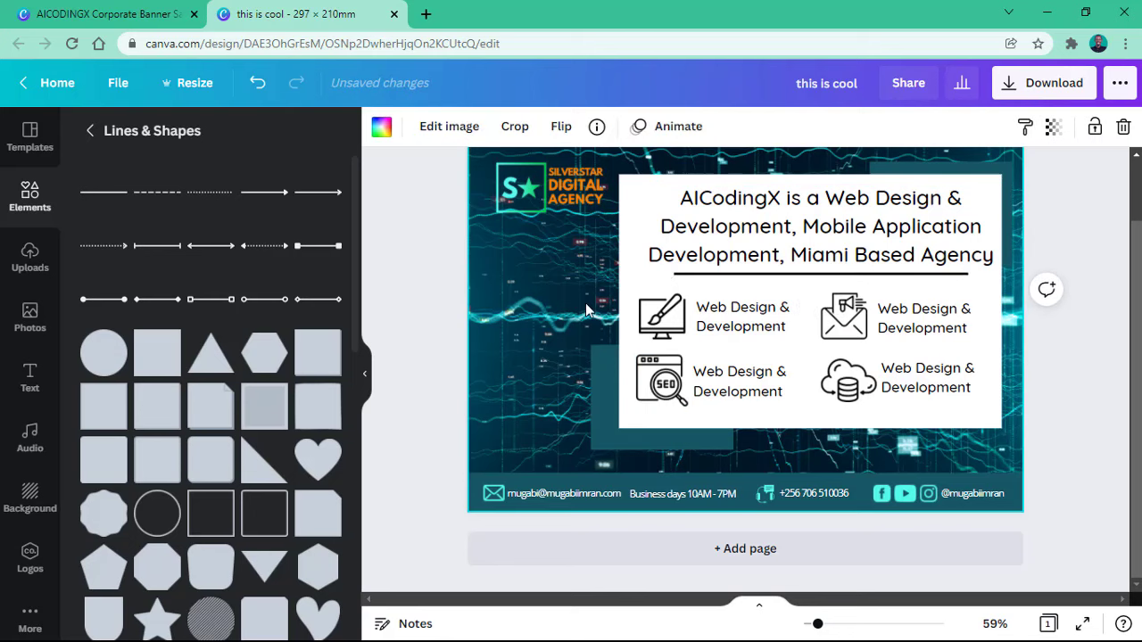
Step: Colour the divider line light cyan
{"action": "left_click", "coordinate": [751, 278]}
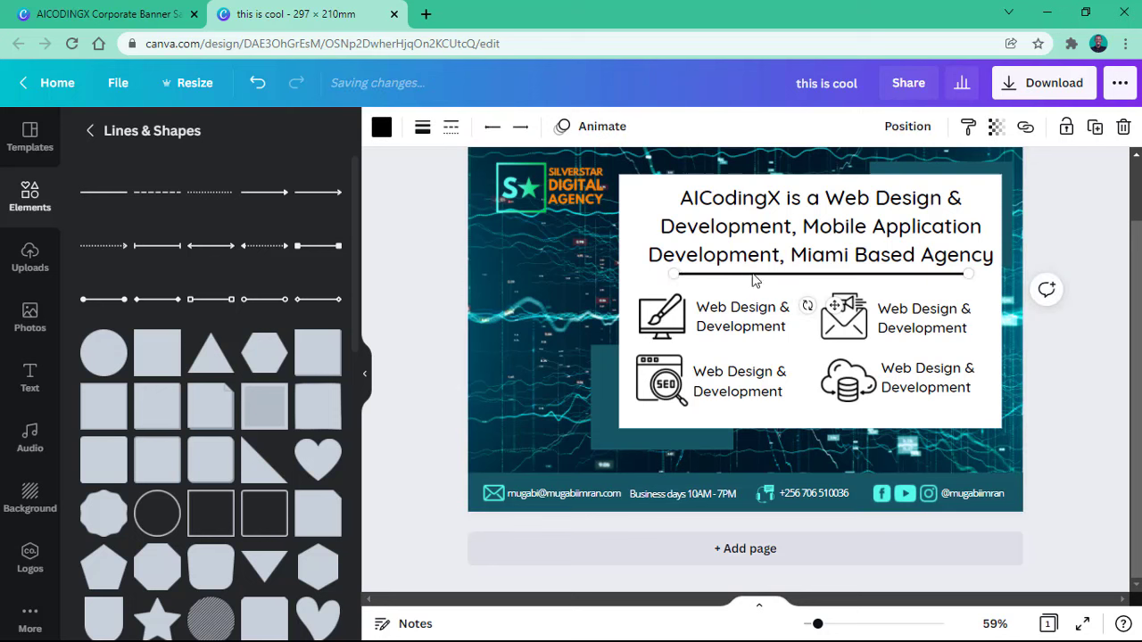
{"action": "left_click", "coordinate": [384, 129]}
{"action": "left_click", "coordinate": [190, 218]}
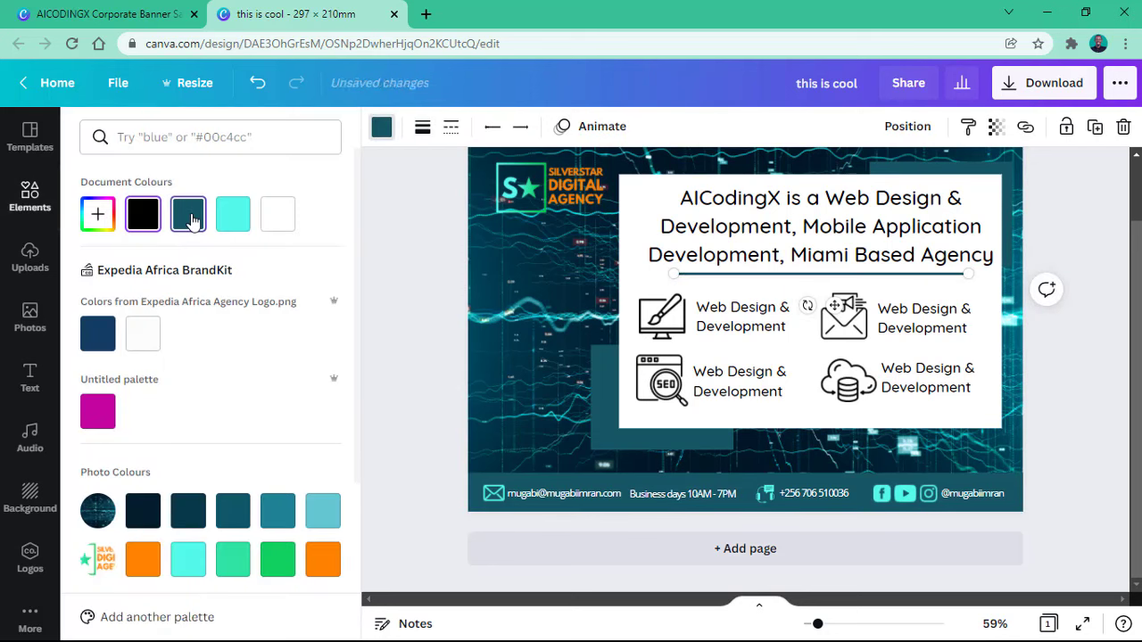
{"action": "left_click", "coordinate": [223, 218]}
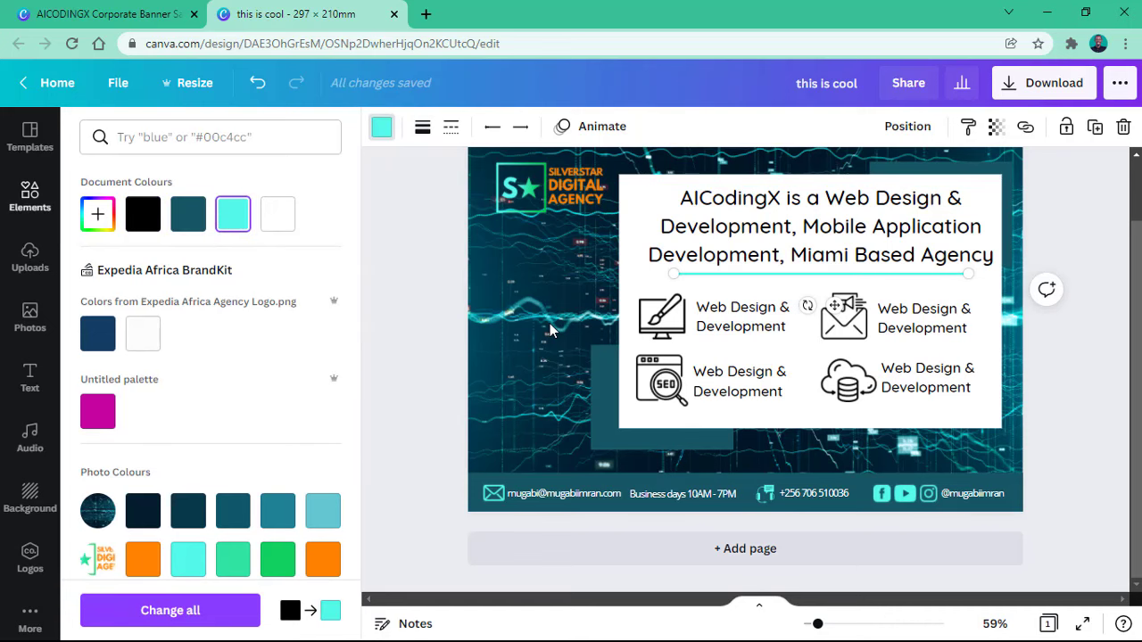
{"action": "left_click", "coordinate": [582, 373]}
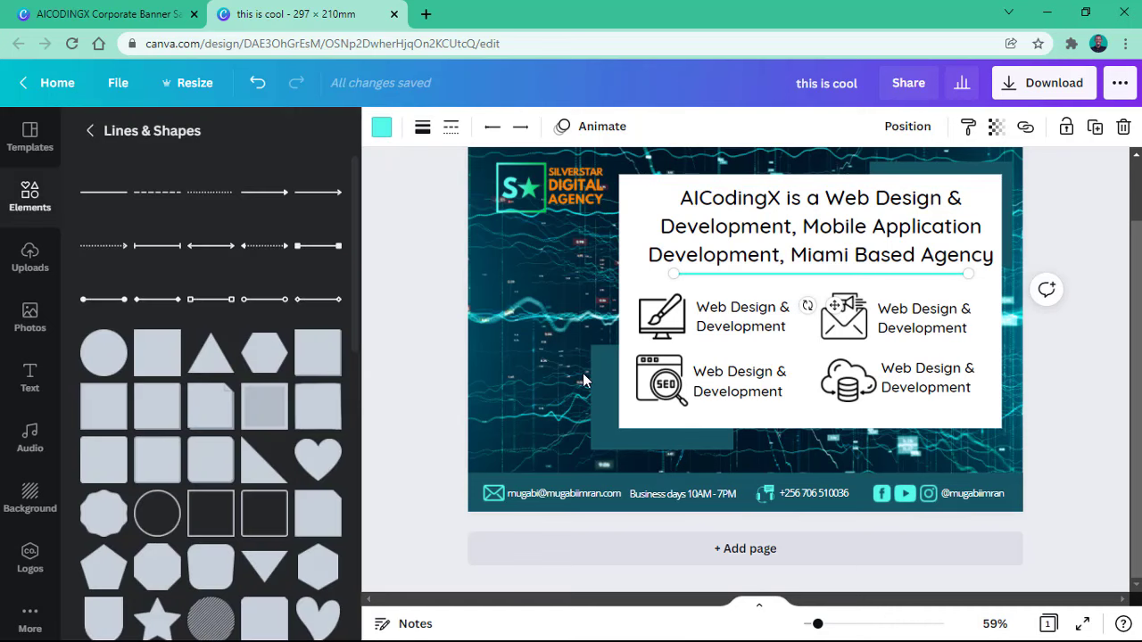
Step: Duplicate the Web Design & Development label onto the dark background beneath the Silverstar logo
{"action": "left_click", "coordinate": [726, 311]}
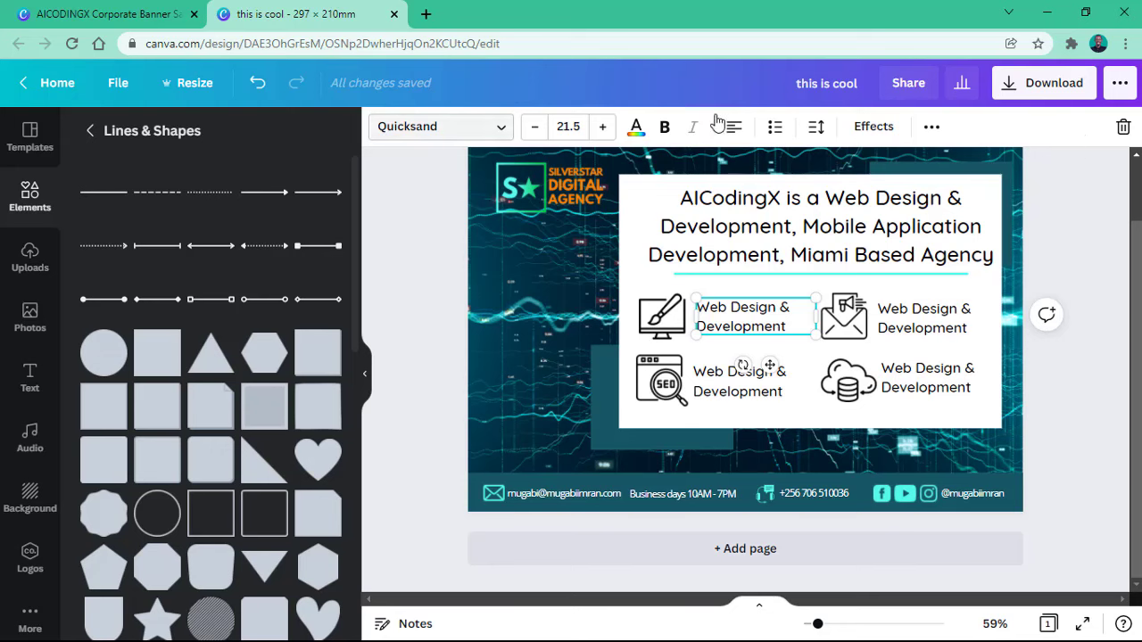
{"action": "left_click", "coordinate": [932, 127]}
{"action": "left_click", "coordinate": [933, 132]}
{"action": "left_click", "coordinate": [933, 132]}
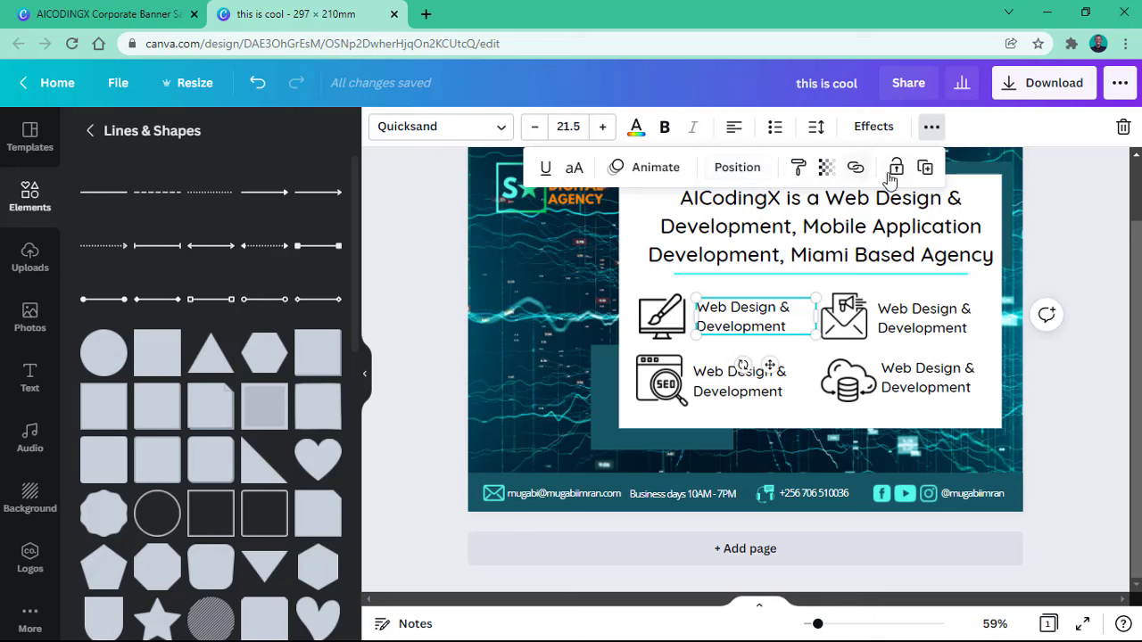
{"action": "left_click", "coordinate": [932, 171]}
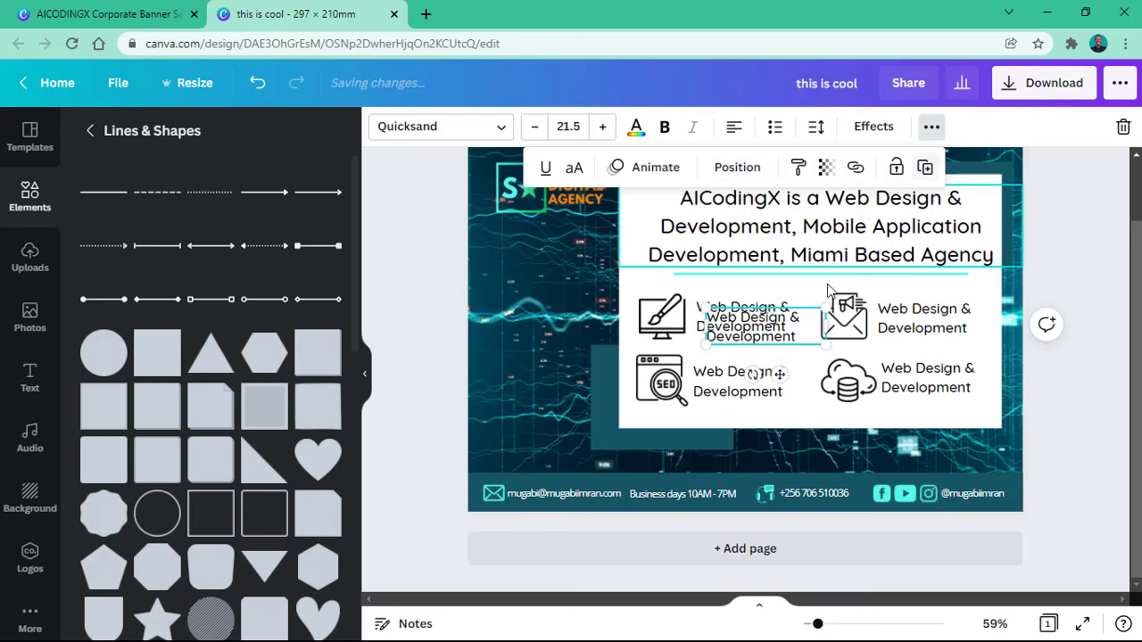
{"action": "left_click_drag", "start_coordinate": [783, 375], "coordinate": [565, 318]}
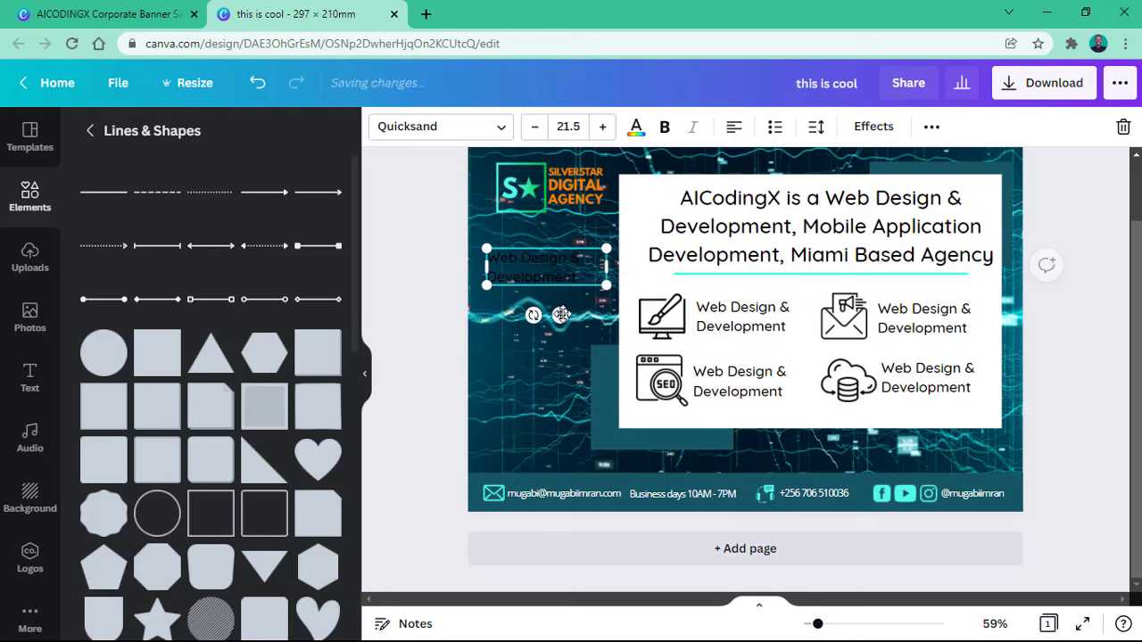
{"action": "double_click", "coordinate": [509, 270]}
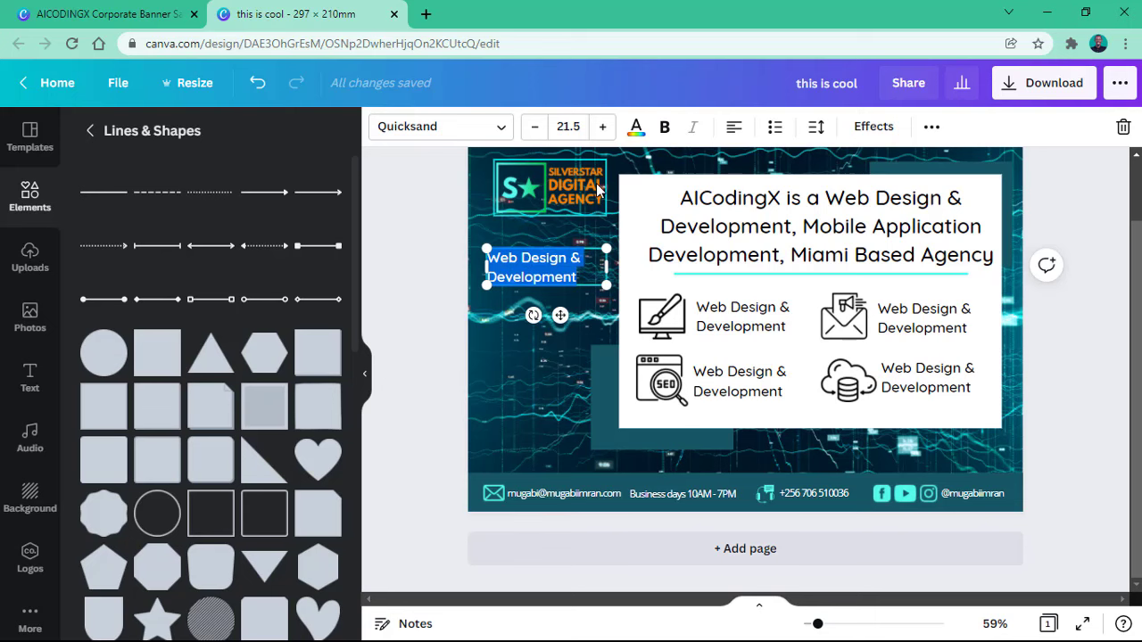
Step: Make the copied text white and centre-aligned
{"action": "left_click", "coordinate": [635, 129]}
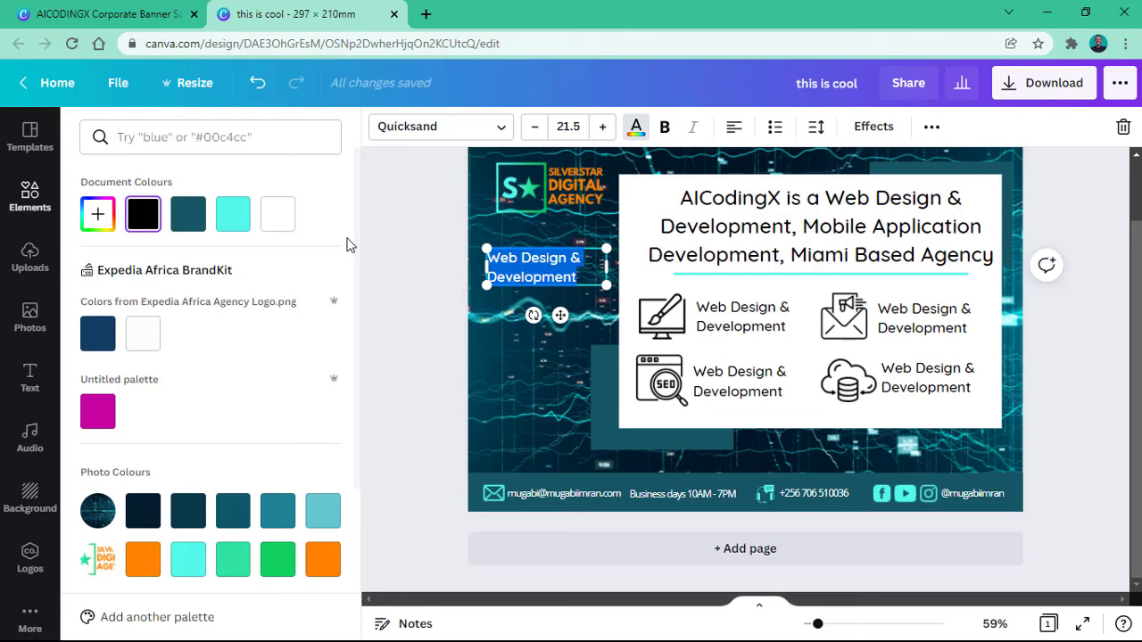
{"action": "left_click", "coordinate": [232, 233]}
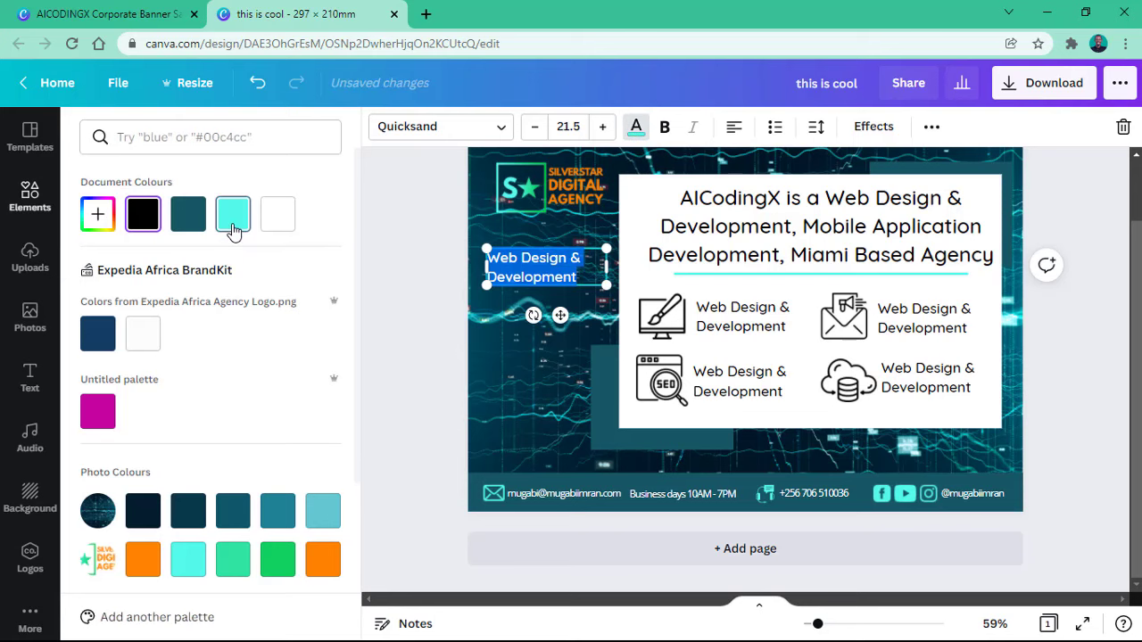
{"action": "left_click", "coordinate": [281, 234]}
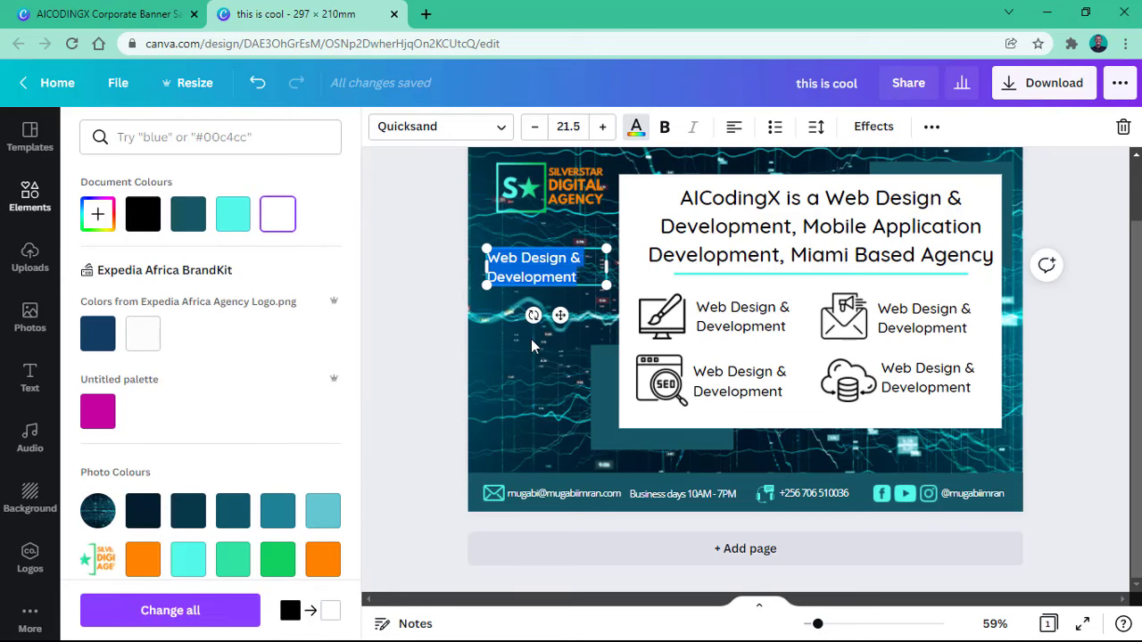
{"action": "key", "text": "Escape"}
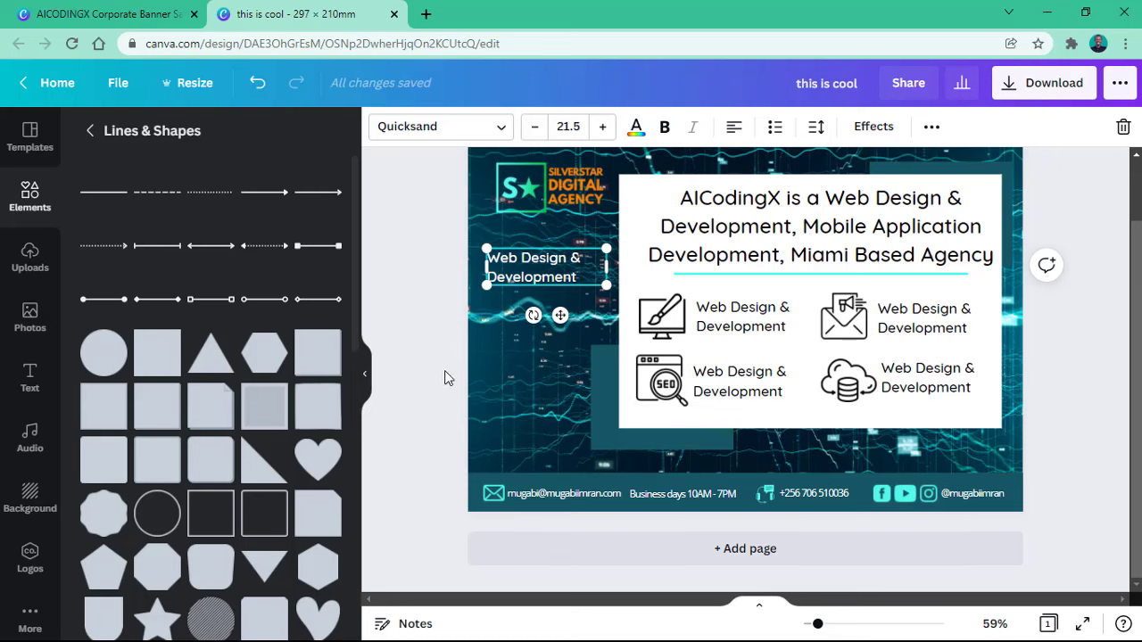
{"action": "double_click", "coordinate": [542, 259]}
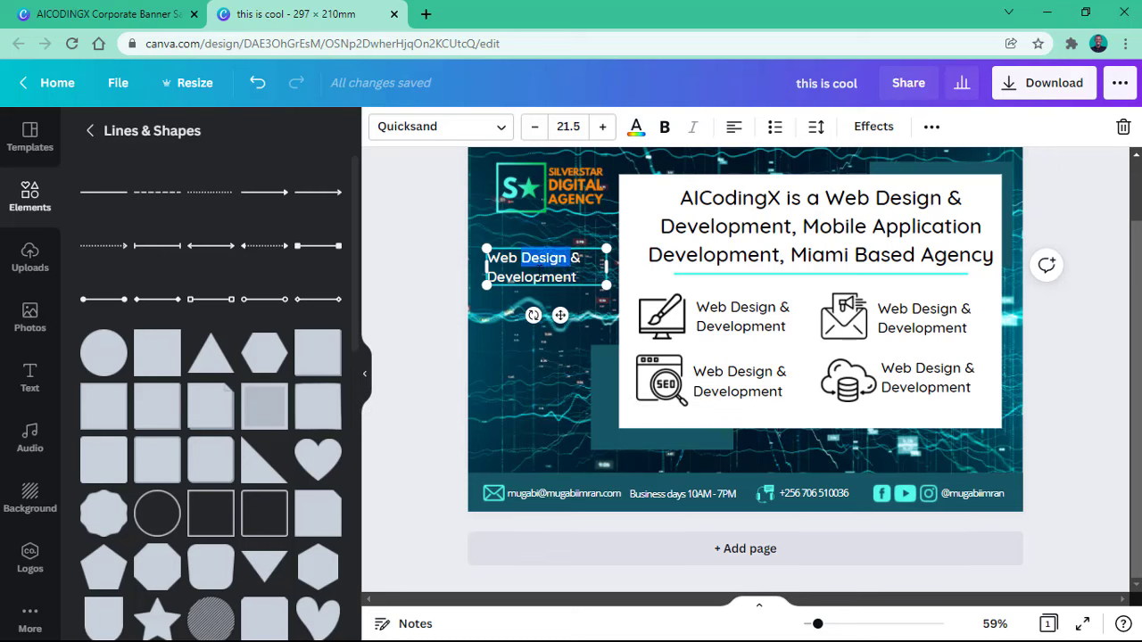
{"action": "left_click", "coordinate": [569, 277]}
{"action": "left_click_drag", "start_coordinate": [569, 277], "coordinate": [486, 251]}
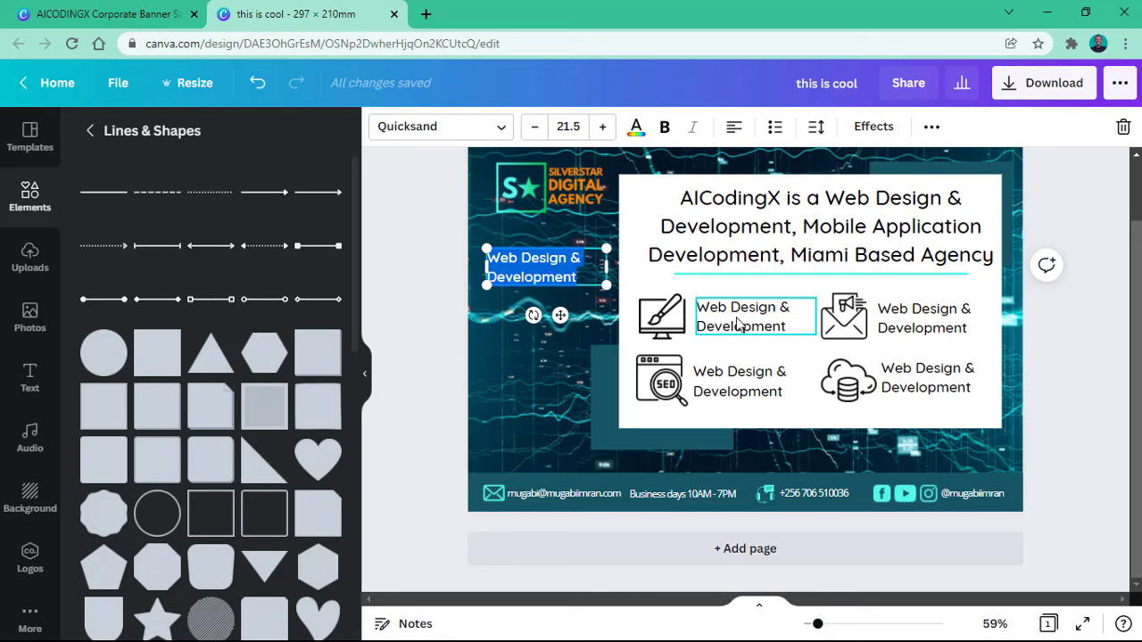
{"action": "left_click", "coordinate": [732, 130]}
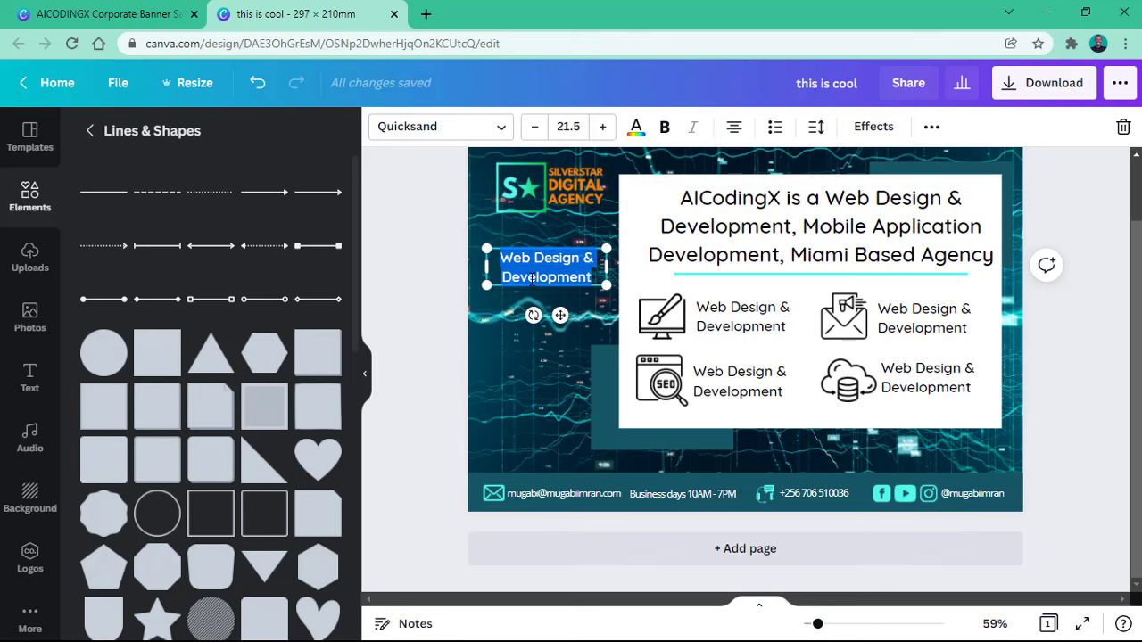
Step: Replace the copy's text with the agency's street address and duplicate the box
{"action": "left_click", "coordinate": [155, 9]}
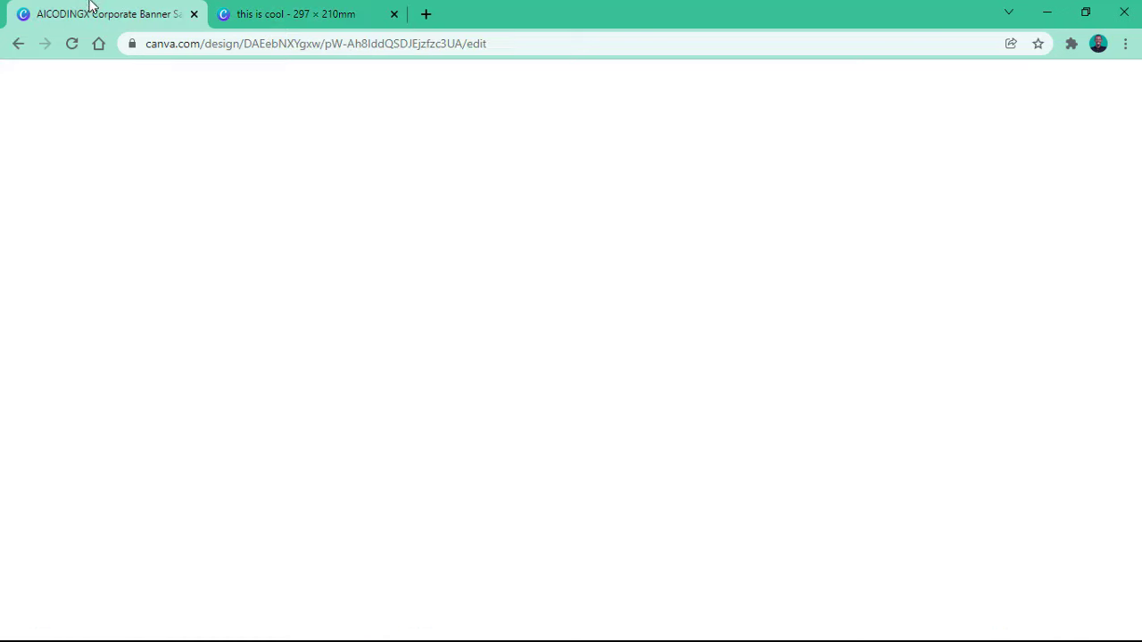
{"action": "left_click", "coordinate": [270, 18]}
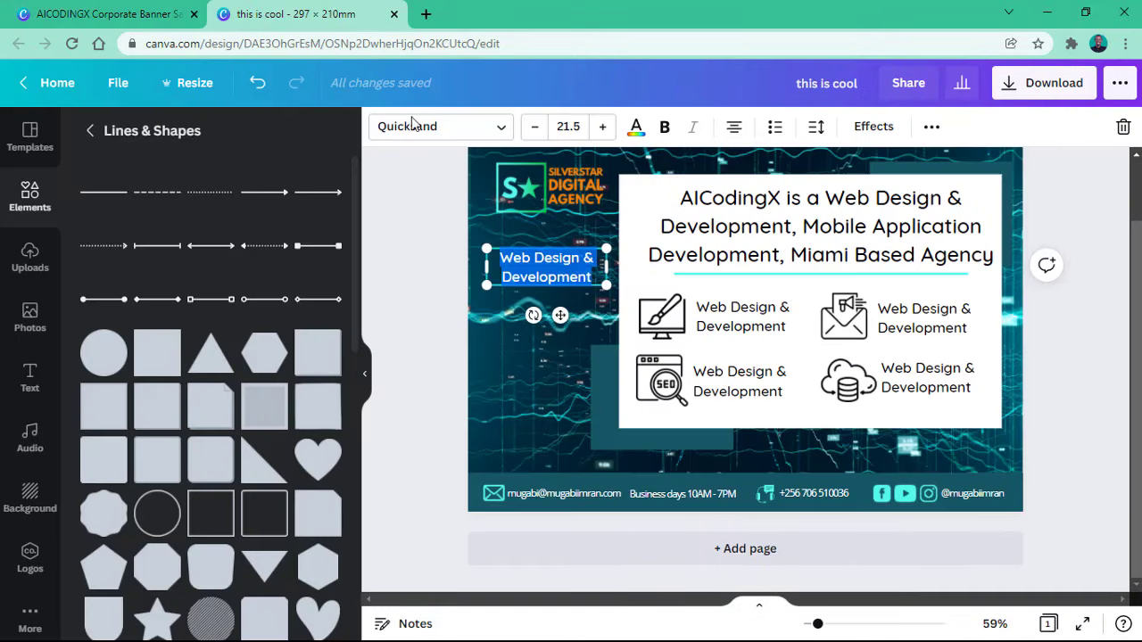
{"action": "key", "text": "BackSpace"}
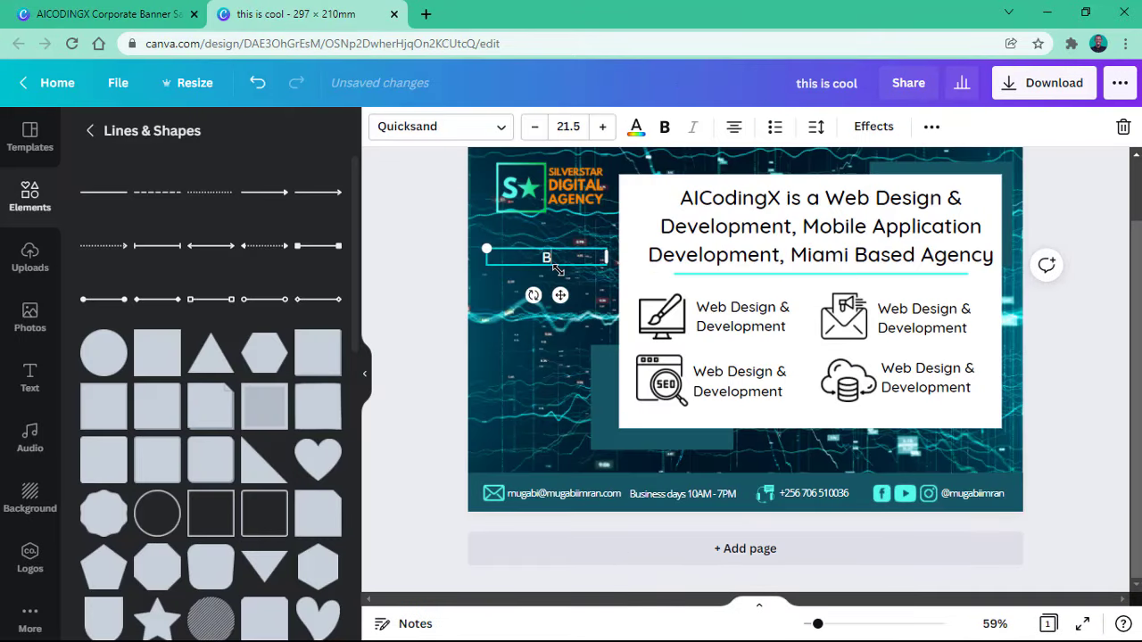
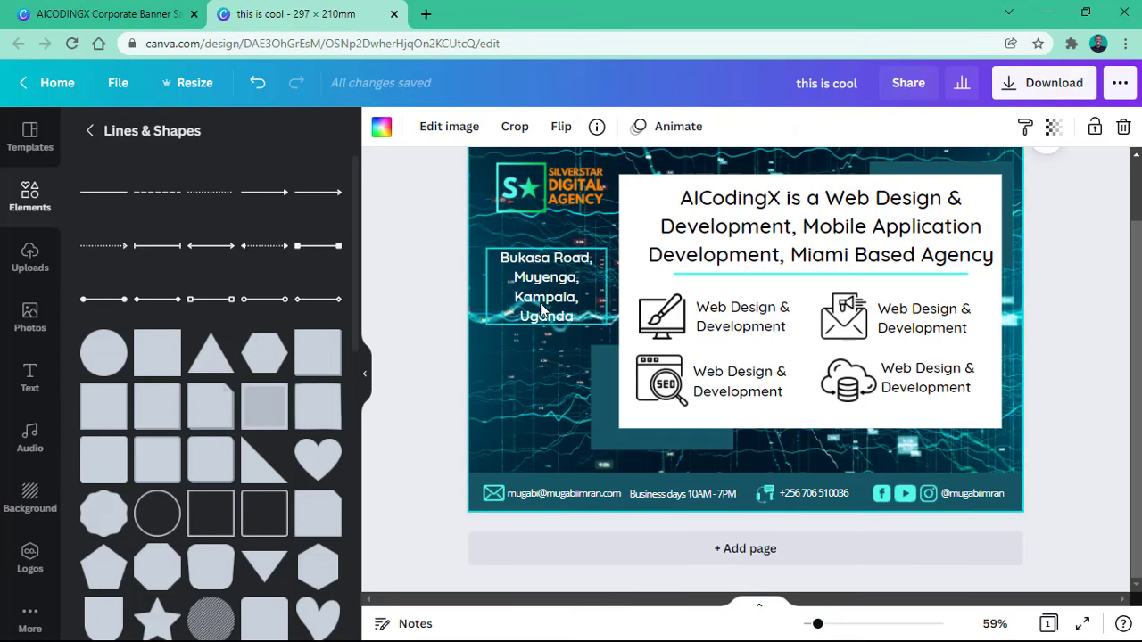
{"action": "left_click", "coordinate": [544, 308]}
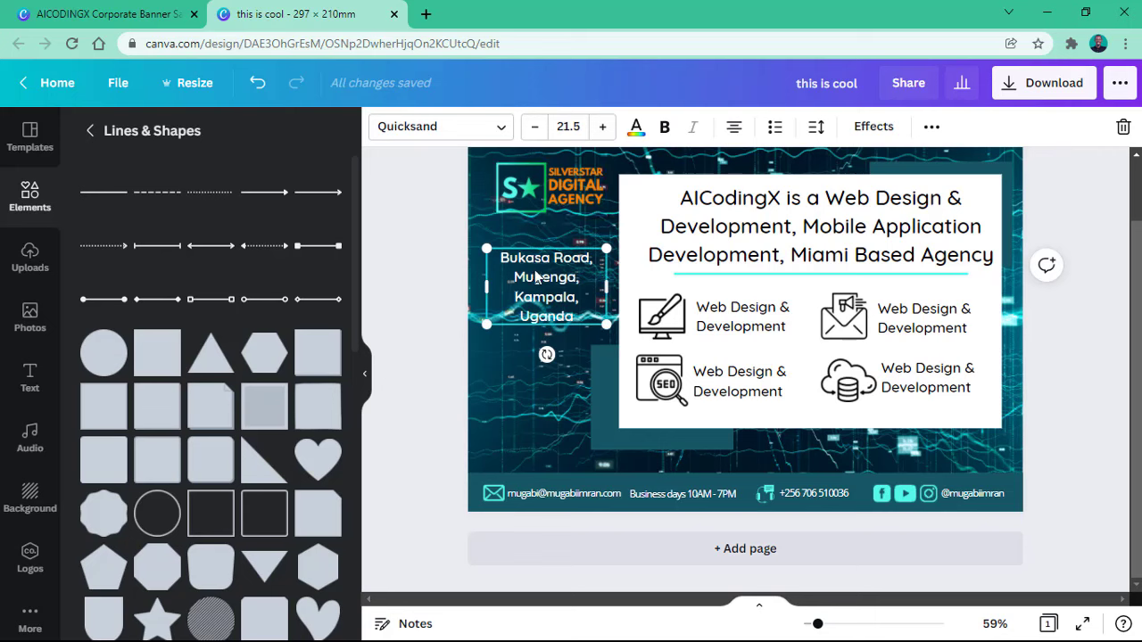
{"action": "key", "text": "ctrl+d"}
Step: Move the address copy under the logo and shrink it to font size 15.5
{"action": "left_click_drag", "start_coordinate": [551, 309], "coordinate": [539, 262]}
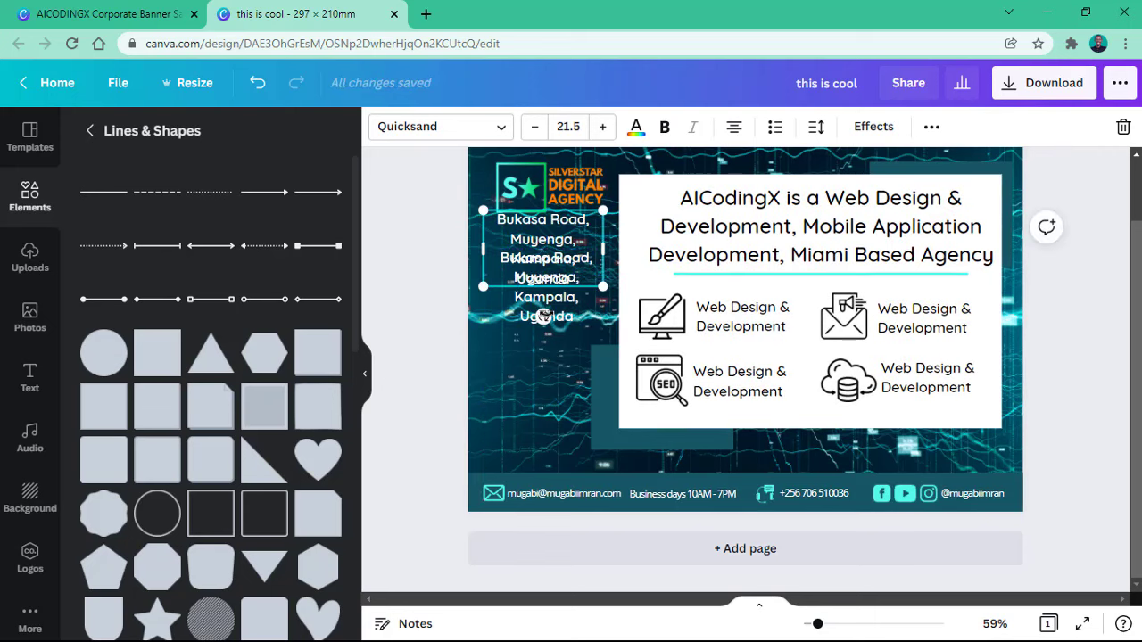
{"action": "left_click_drag", "start_coordinate": [553, 302], "coordinate": [557, 345]}
{"action": "left_click", "coordinate": [548, 223]}
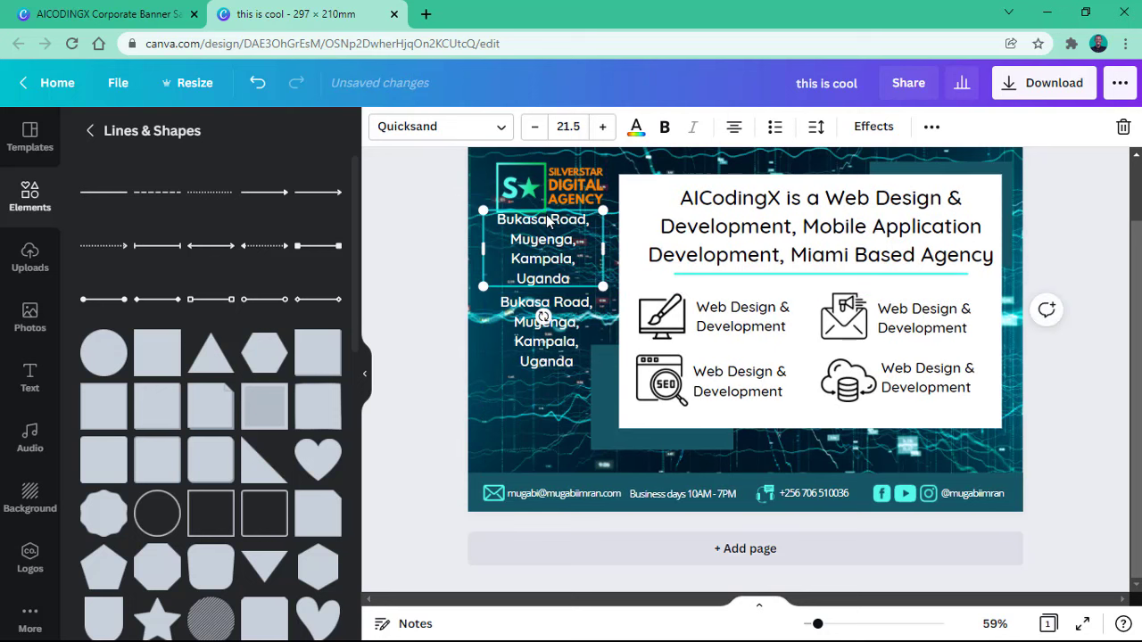
{"action": "left_click", "coordinate": [534, 128]}
{"action": "left_click", "coordinate": [534, 127]}
{"action": "left_click", "coordinate": [534, 127]}
{"action": "left_click", "coordinate": [534, 133]}
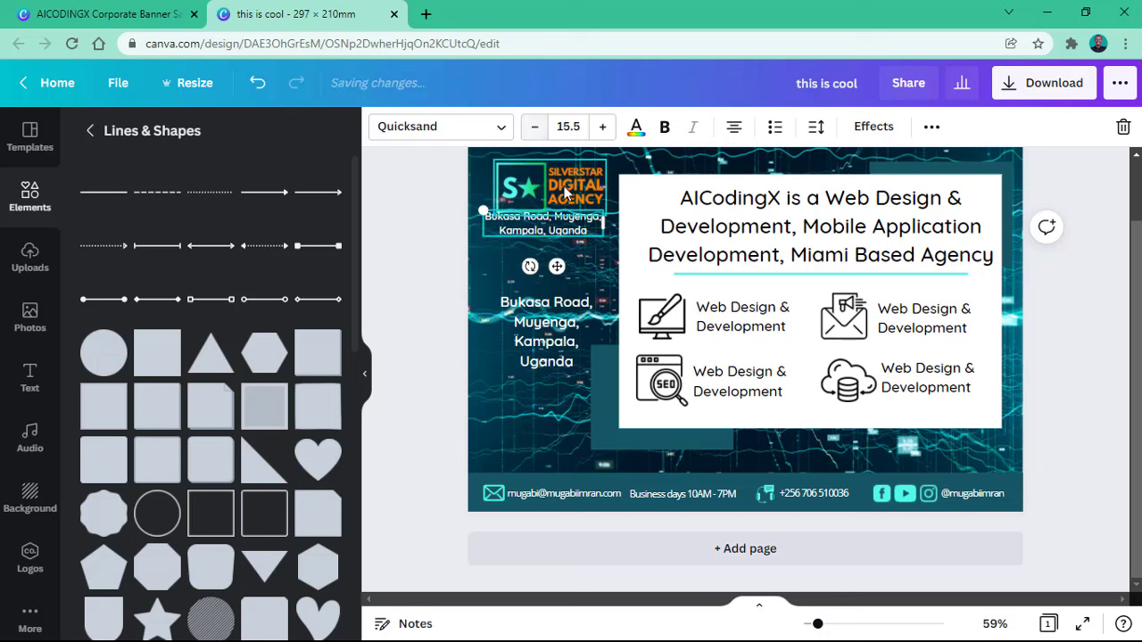
{"action": "left_click_drag", "start_coordinate": [557, 276], "coordinate": [564, 302]}
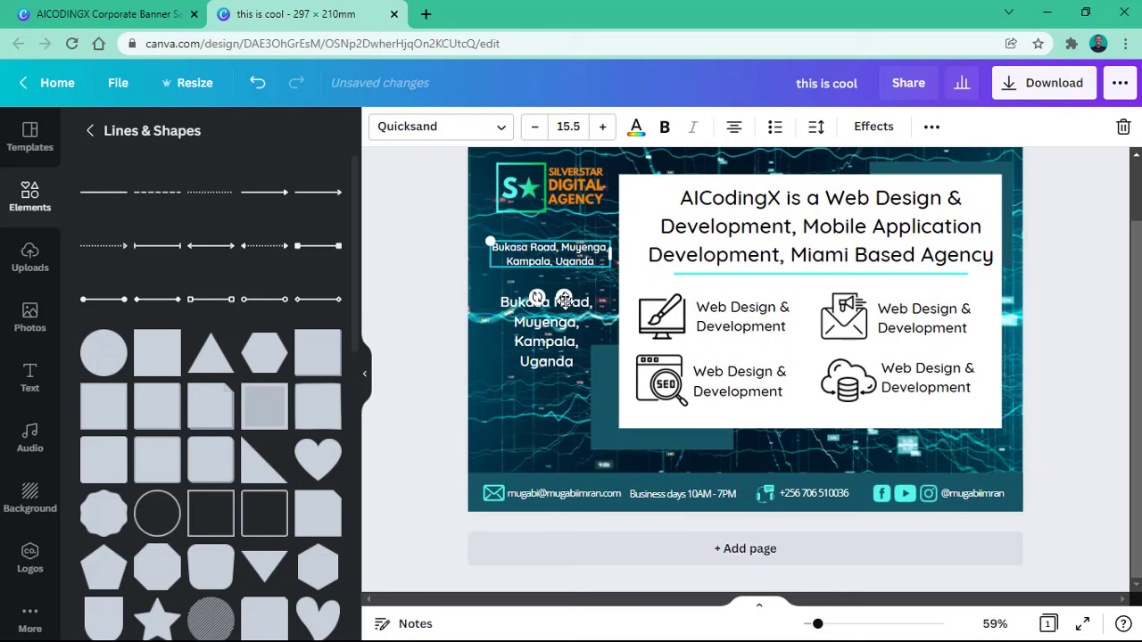
{"action": "scroll", "coordinate": [567, 228], "scroll_direction": "up", "scroll_amount": 2}
{"action": "scroll", "coordinate": [567, 228], "scroll_direction": "up", "scroll_amount": 2}
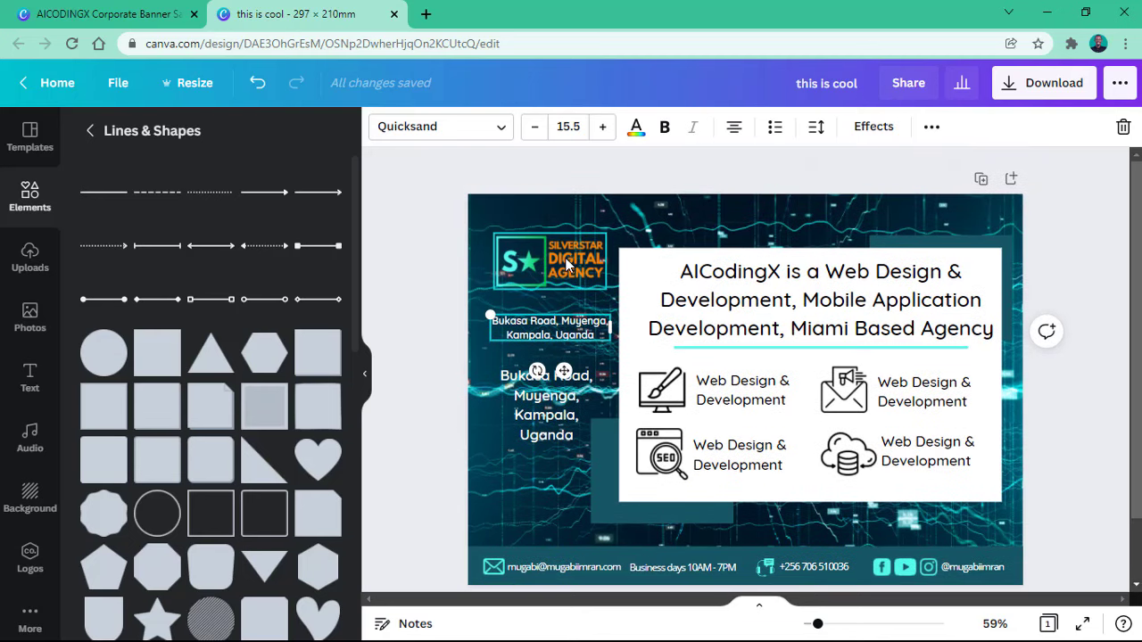
{"action": "left_click_drag", "start_coordinate": [529, 333], "coordinate": [526, 321]}
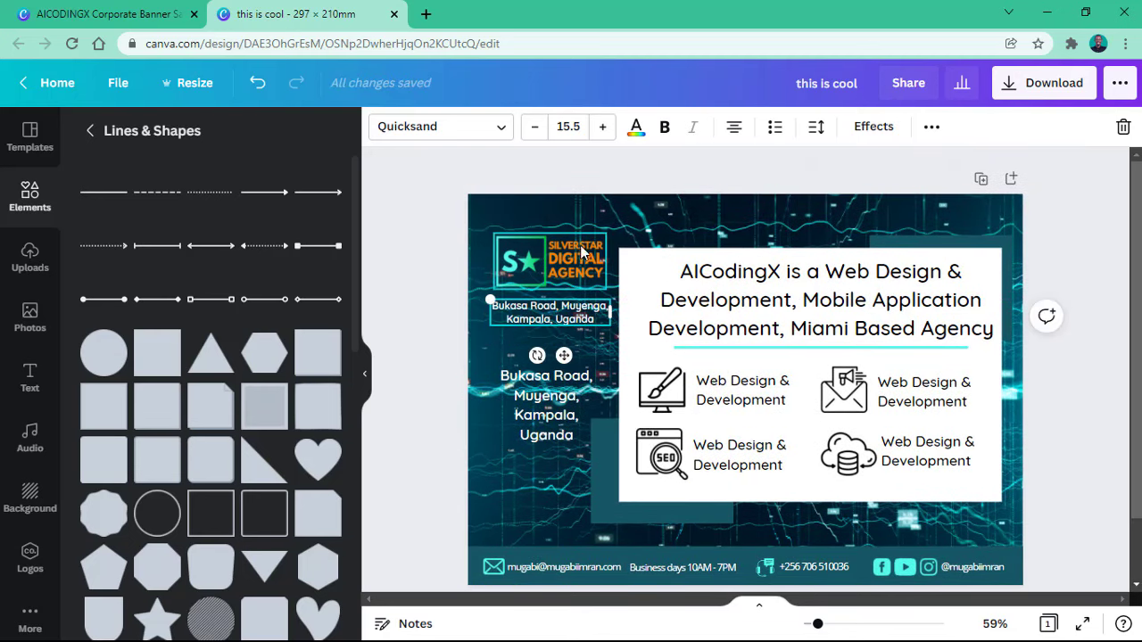
Step: Type the tagline 'Quality Leads, more Online Sales.' and move the address block up beneath it
{"action": "double_click", "coordinate": [542, 312]}
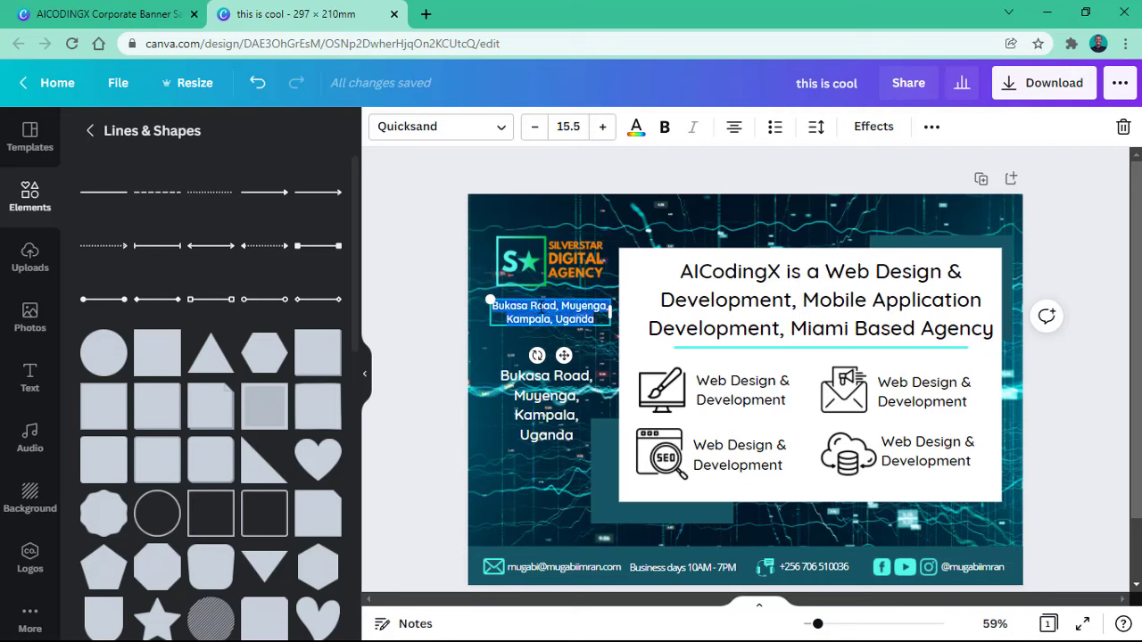
{"action": "type", "text": "Leads, more Online Sales."}
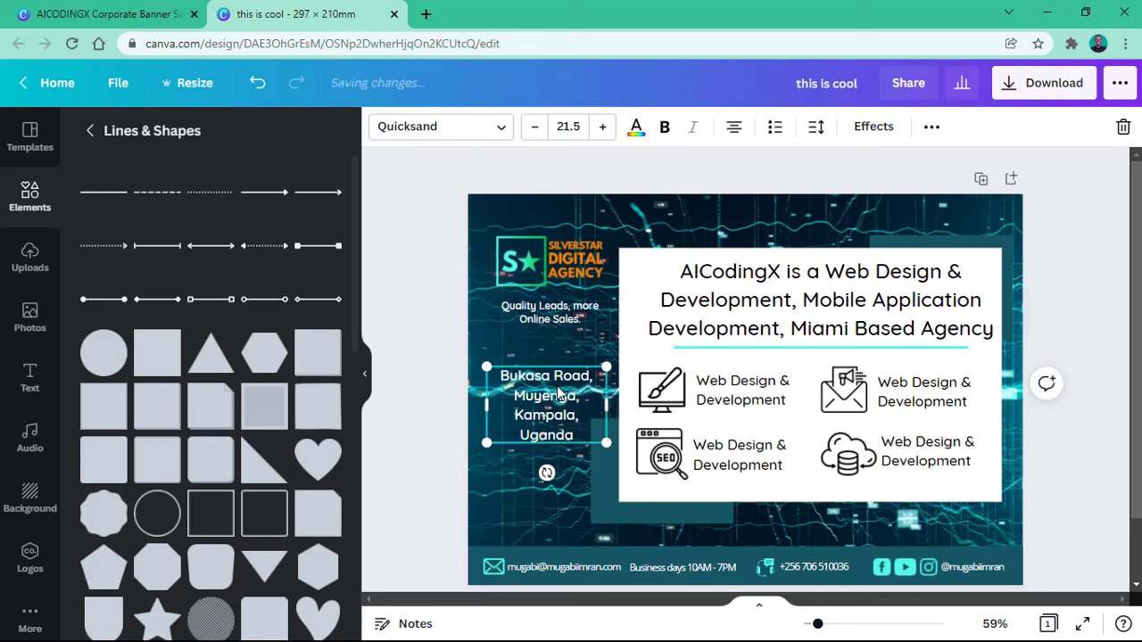
{"action": "left_click_drag", "start_coordinate": [556, 393], "coordinate": [548, 377]}
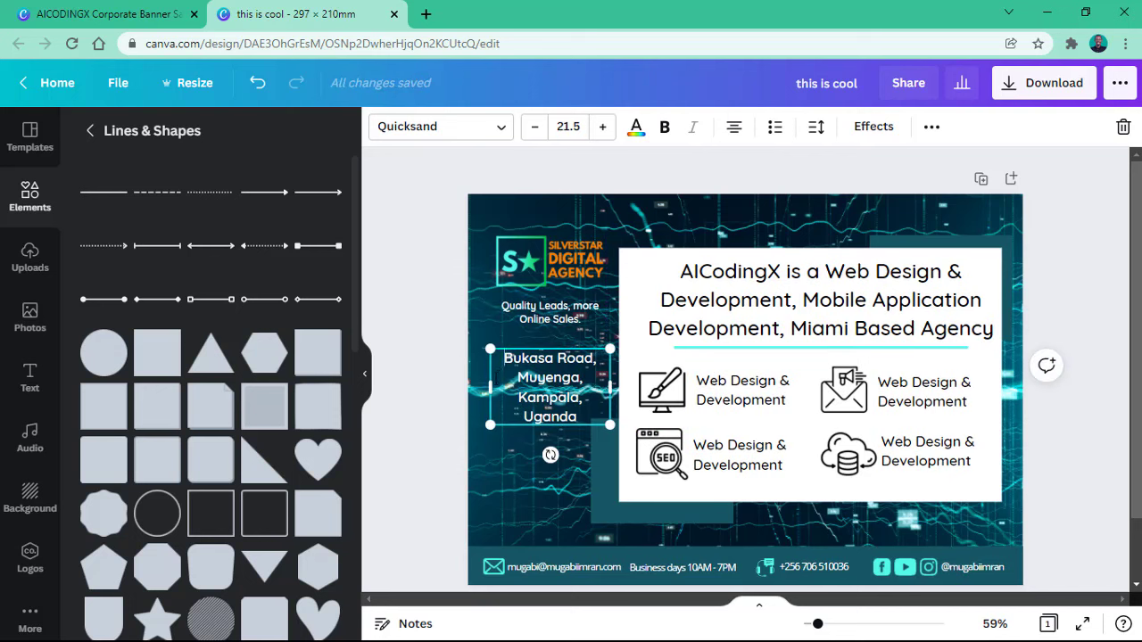
{"action": "left_click", "coordinate": [502, 454]}
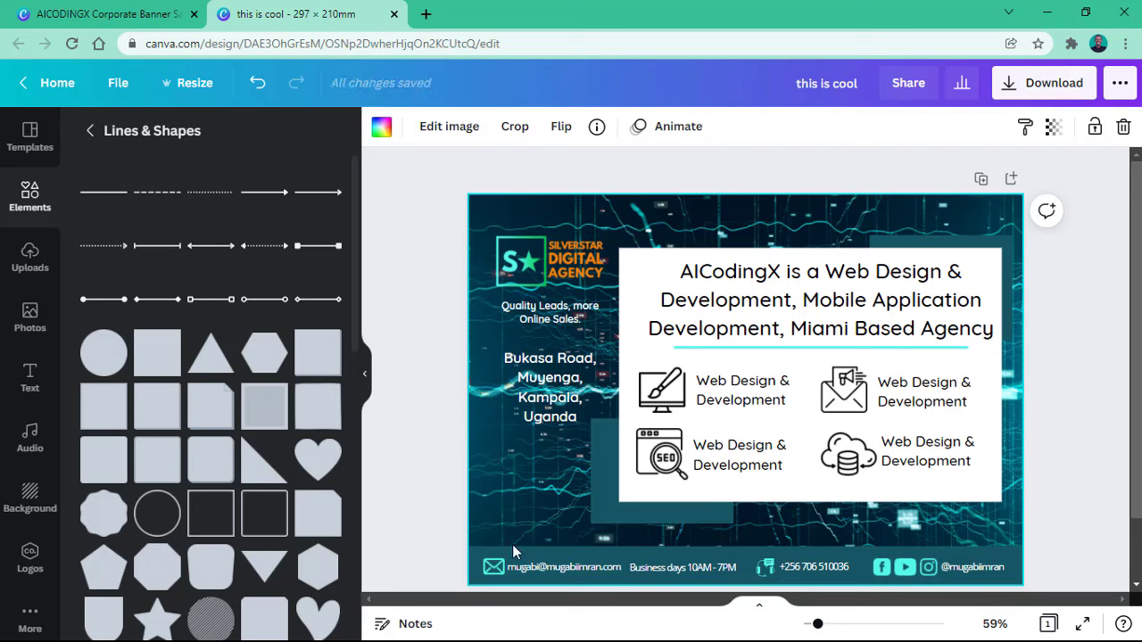
Step: Search elements for 'website' and place a WWW globe graphic onto the flyer
{"action": "left_click", "coordinate": [44, 200]}
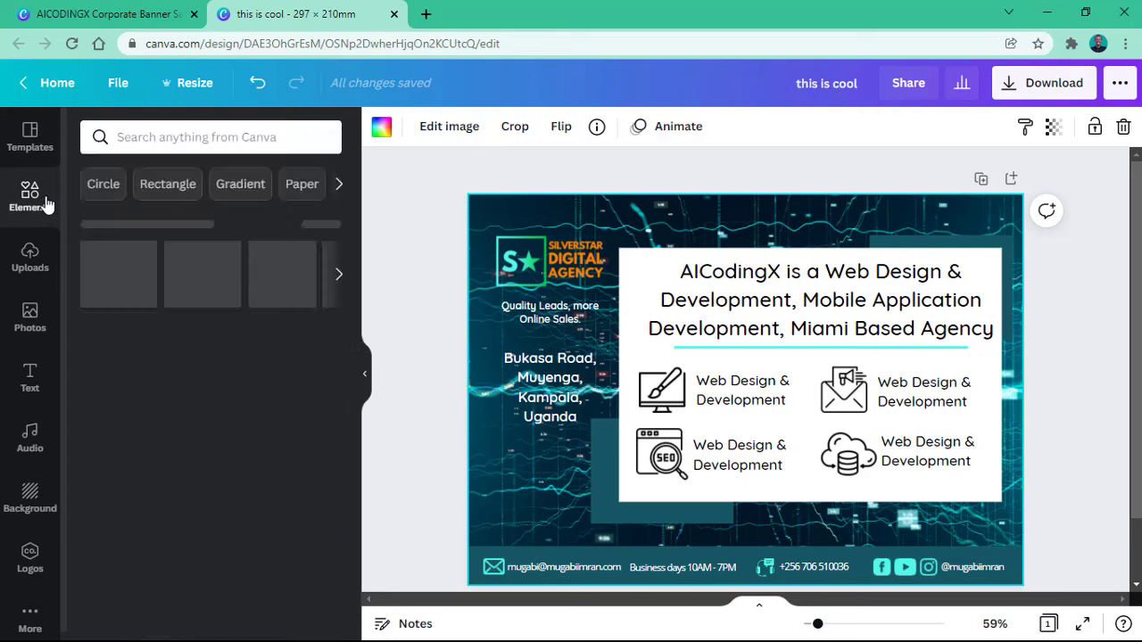
{"action": "left_click", "coordinate": [153, 148]}
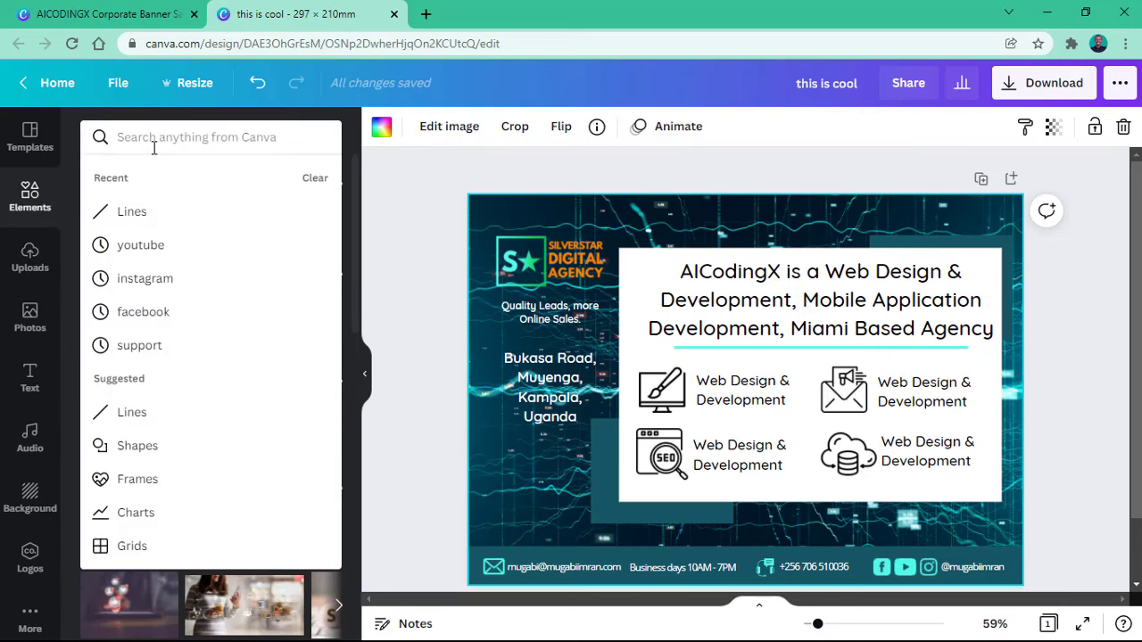
{"action": "type", "text": "website"}
{"action": "key", "text": "Return"}
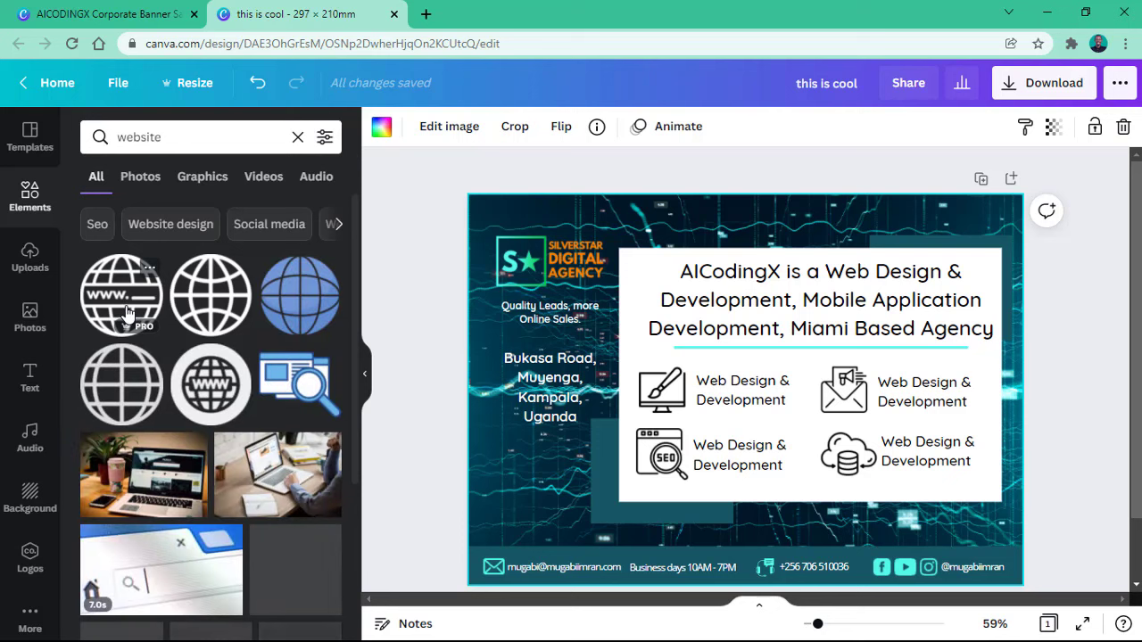
{"action": "left_click_drag", "start_coordinate": [127, 312], "coordinate": [497, 481]}
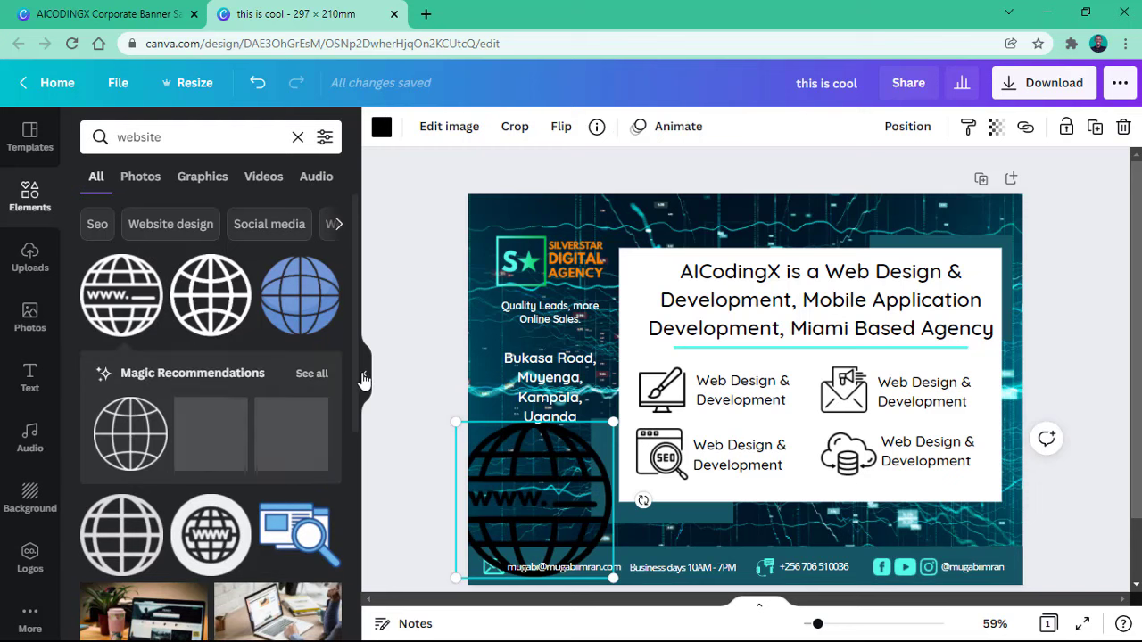
{"action": "left_click", "coordinate": [365, 379]}
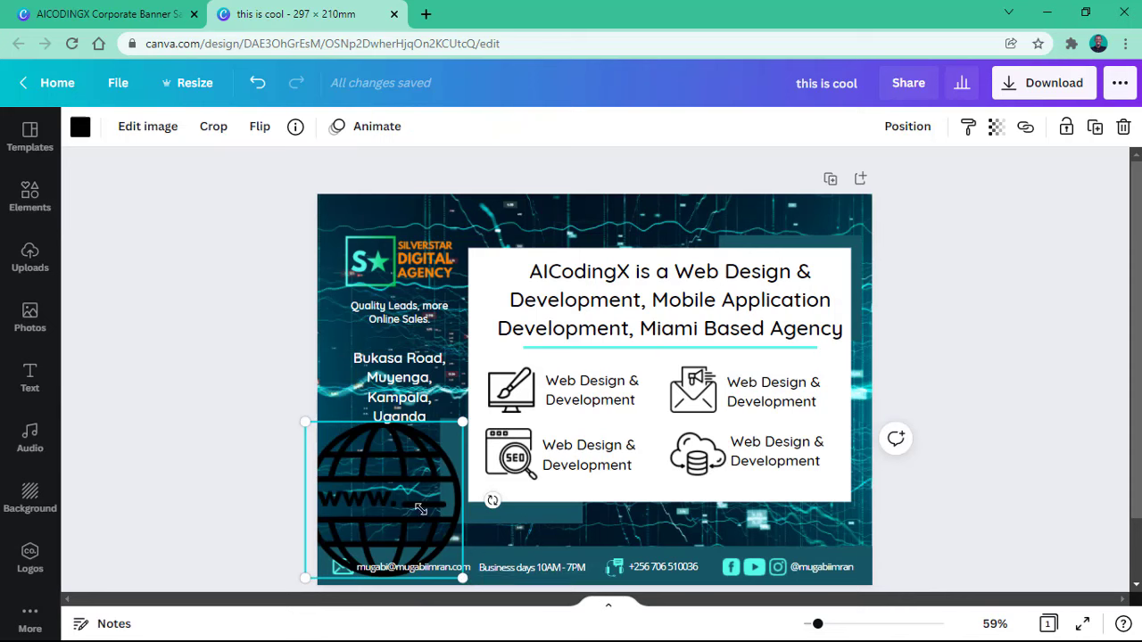
Step: Shrink the globe to a small icon below the address and recolour it cyan #53f9e9
{"action": "left_click_drag", "start_coordinate": [420, 508], "coordinate": [369, 485]}
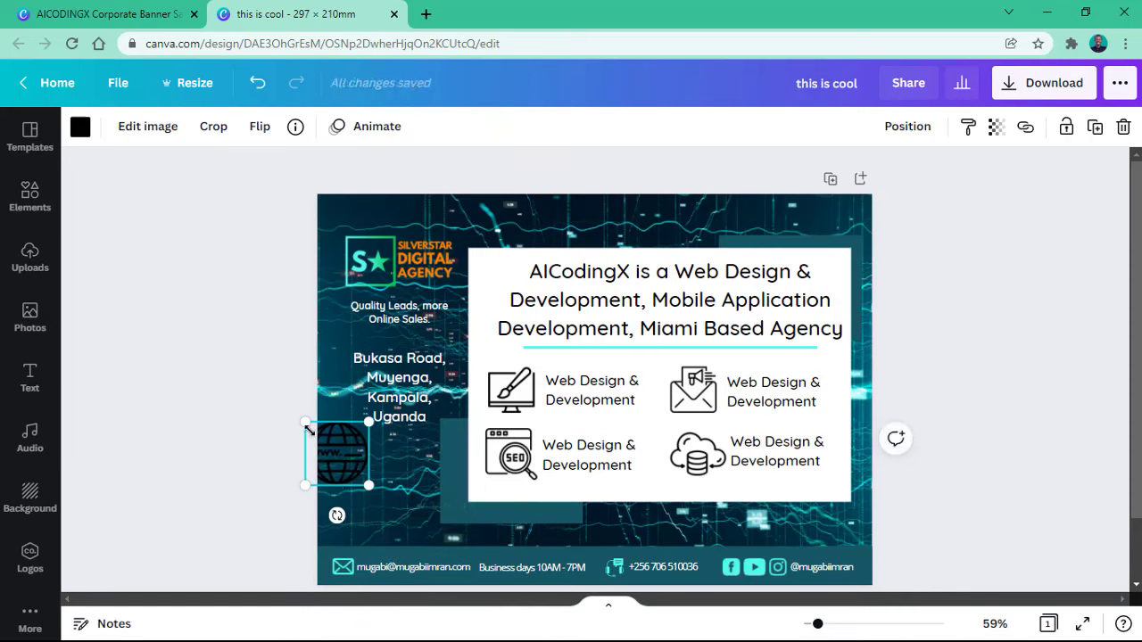
{"action": "left_click_drag", "start_coordinate": [309, 431], "coordinate": [357, 508]}
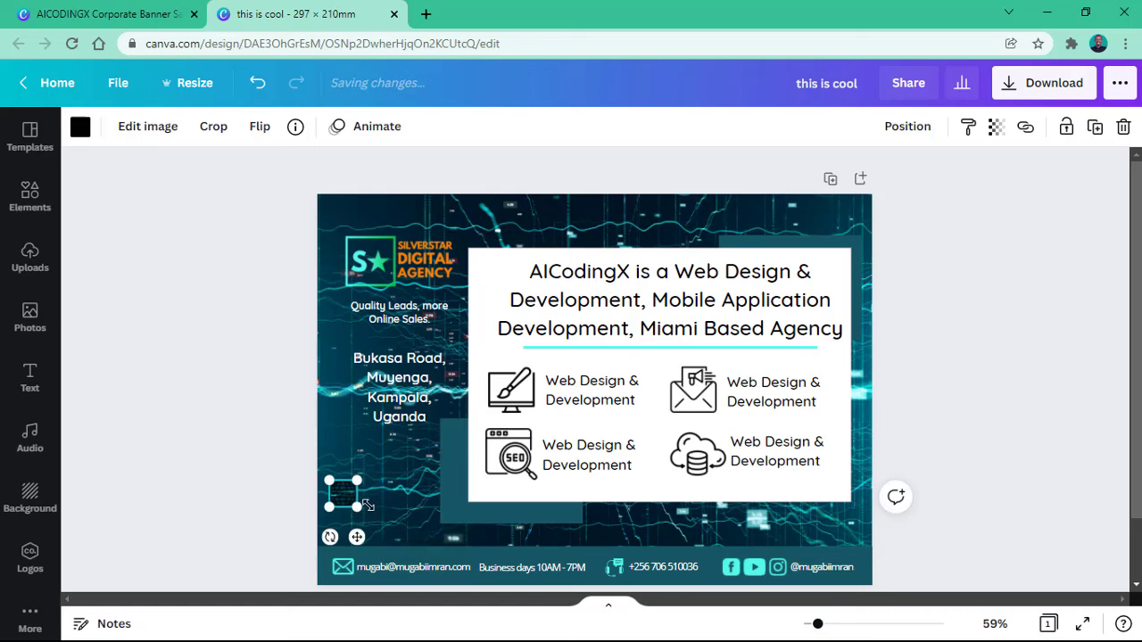
{"action": "left_click", "coordinate": [79, 129]}
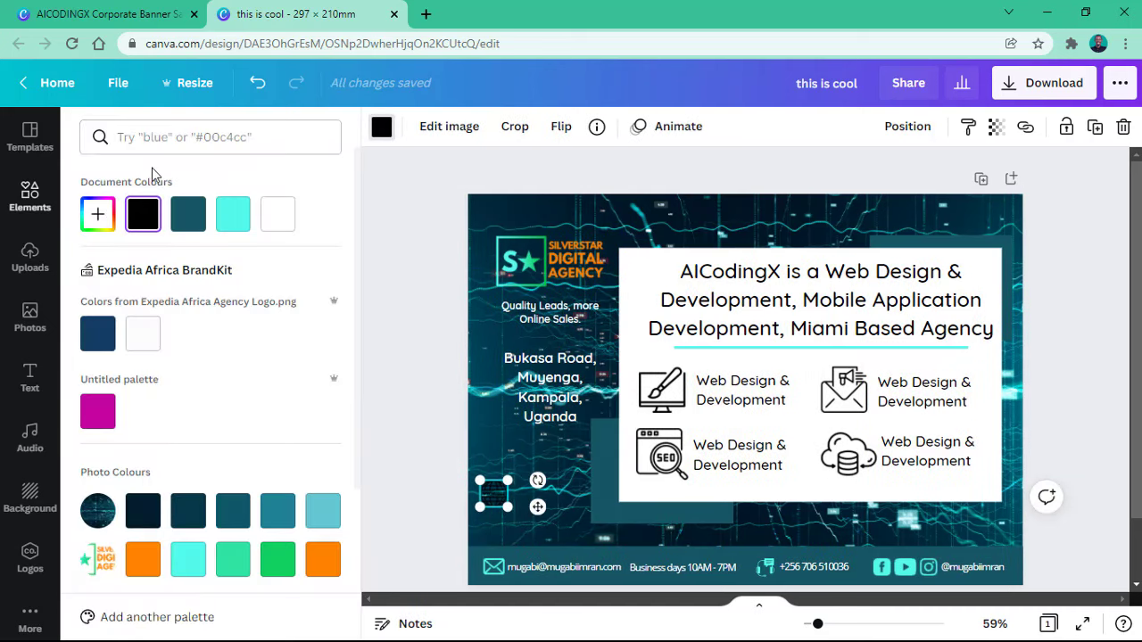
{"action": "left_click", "coordinate": [234, 216]}
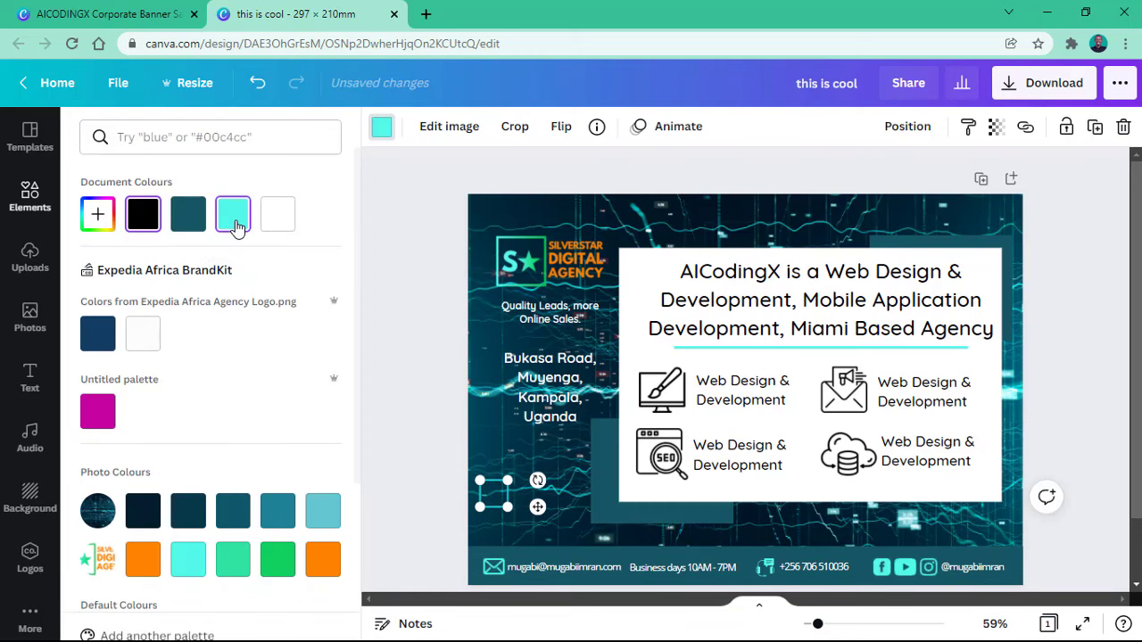
{"action": "left_click_drag", "start_coordinate": [817, 627], "coordinate": [833, 624]}
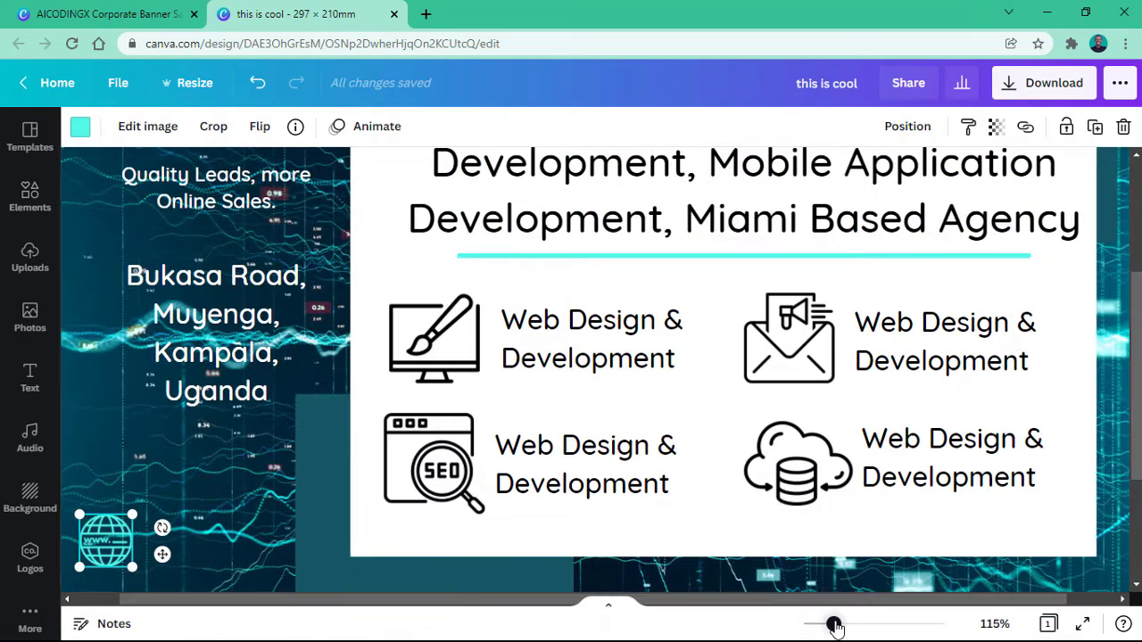
Step: Duplicate the footer e-mail beside the globe and delete everything before the domain
{"action": "scroll", "coordinate": [250, 428], "scroll_direction": "down", "scroll_amount": 3}
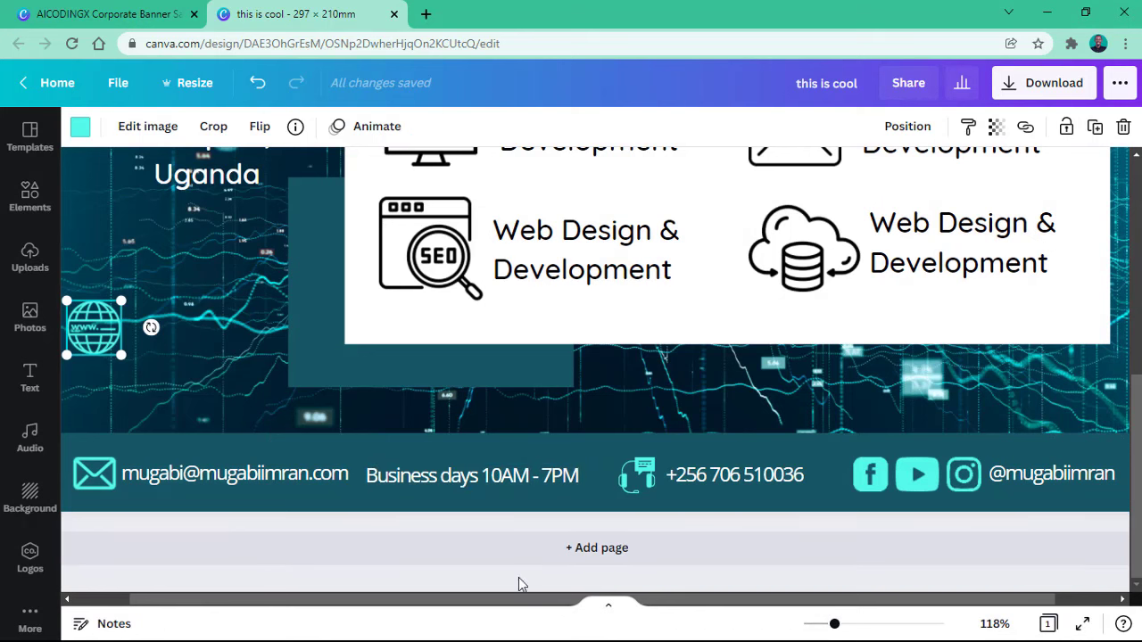
{"action": "left_click_drag", "start_coordinate": [464, 602], "coordinate": [400, 602]}
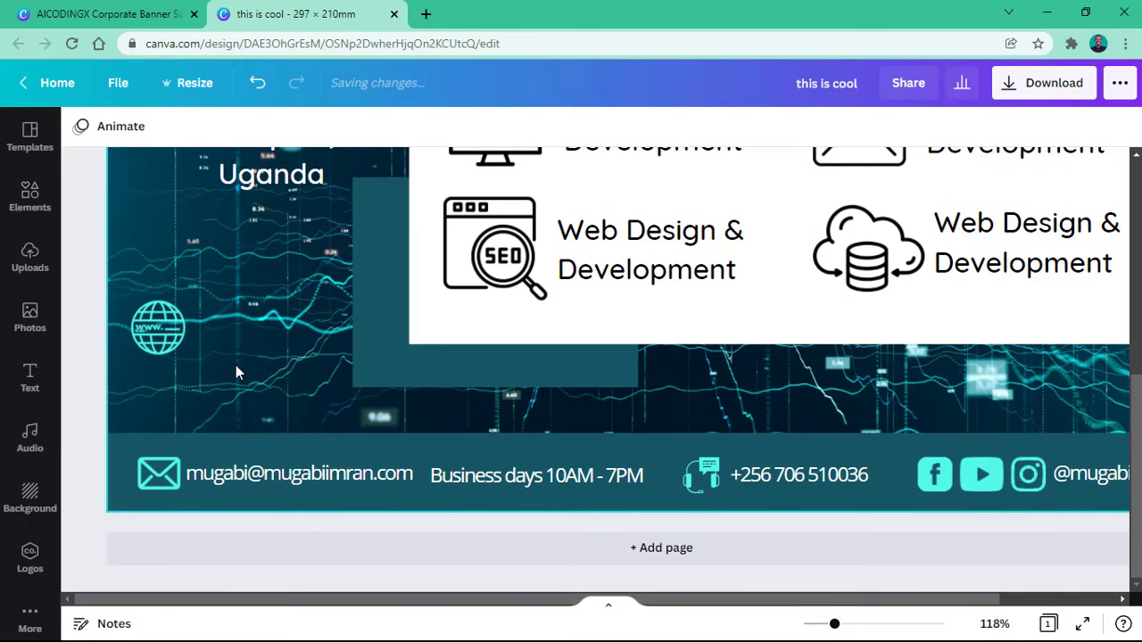
{"action": "scroll", "coordinate": [239, 357], "scroll_direction": "up", "scroll_amount": 2}
{"action": "left_click", "coordinate": [251, 328]}
{"action": "scroll", "coordinate": [251, 329], "scroll_direction": "up", "scroll_amount": 1}
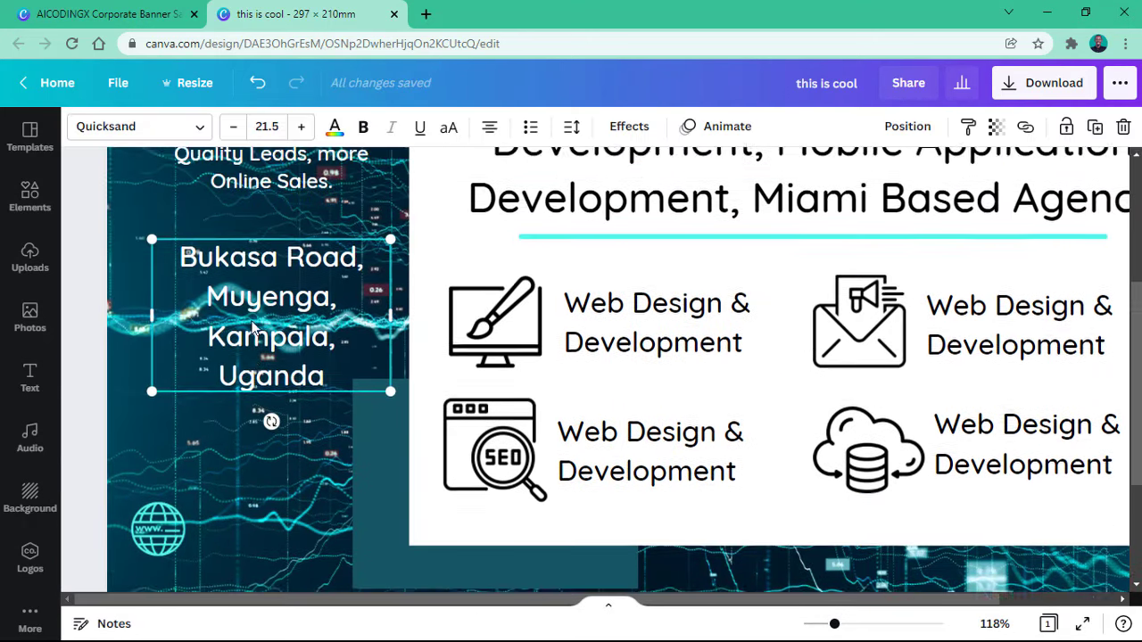
{"action": "scroll", "coordinate": [245, 269], "scroll_direction": "down", "scroll_amount": 2}
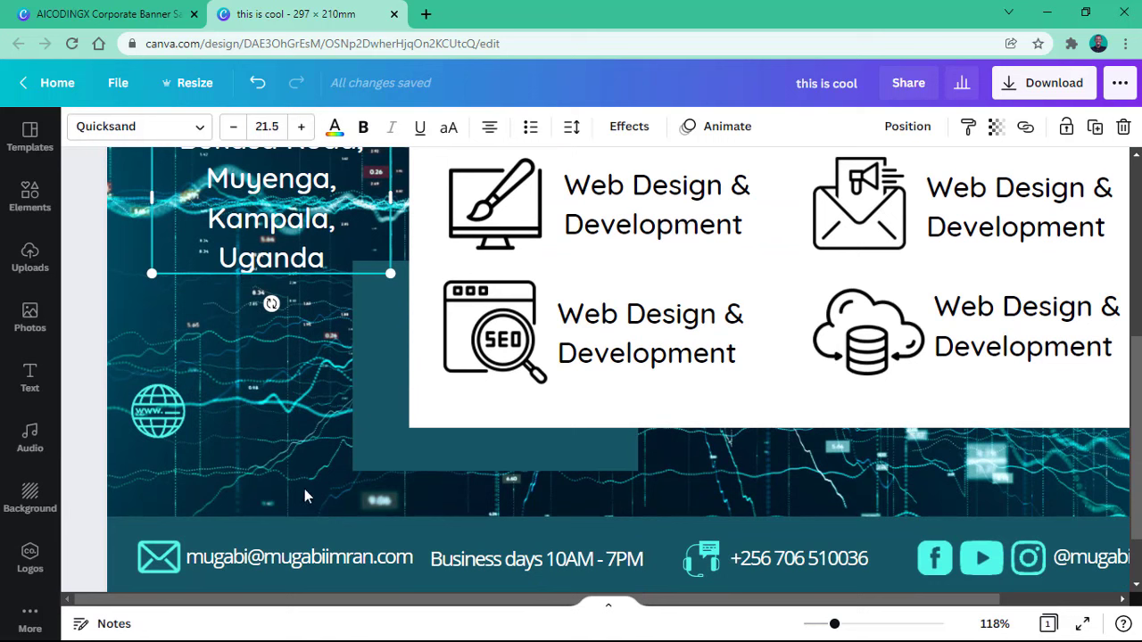
{"action": "left_click", "coordinate": [322, 553]}
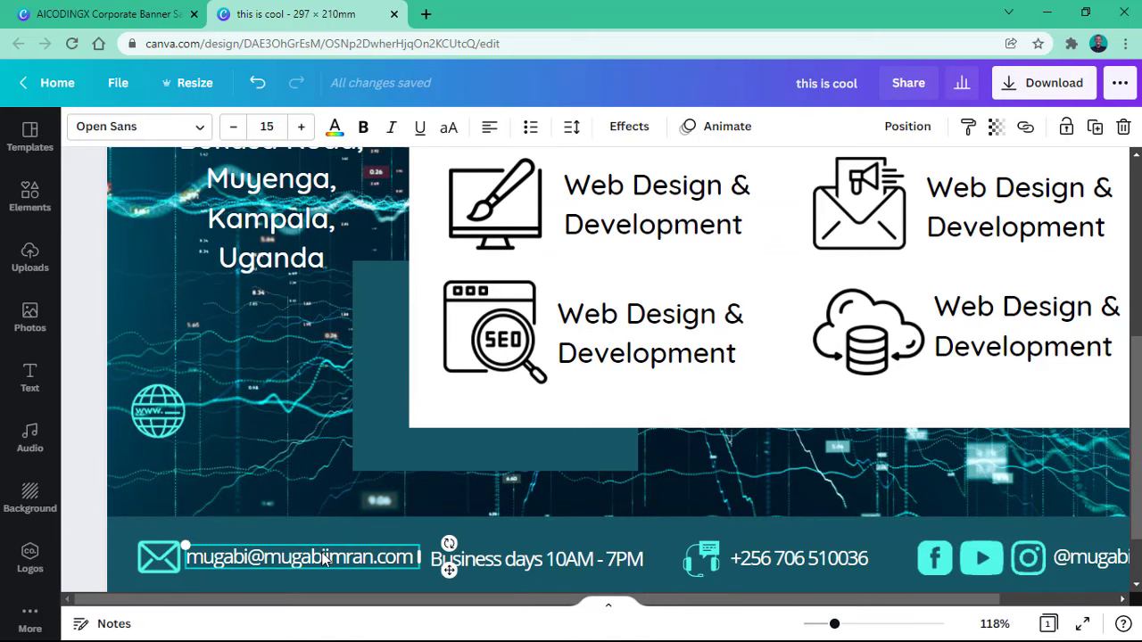
{"action": "key", "text": "ctrl+d"}
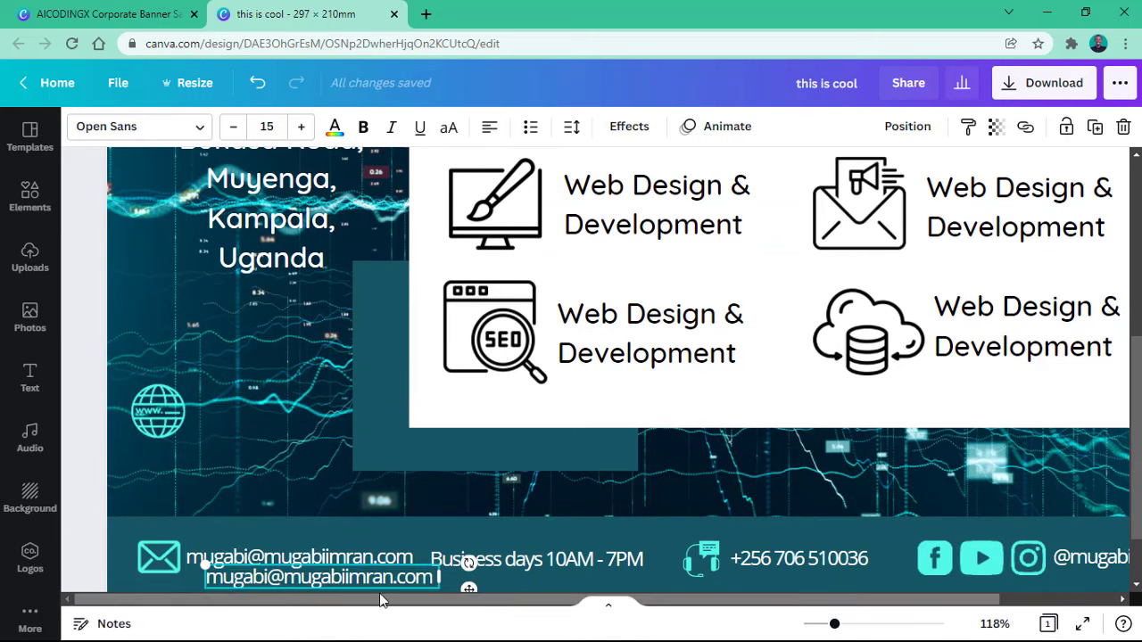
{"action": "left_click_drag", "start_coordinate": [378, 583], "coordinate": [361, 406]}
{"action": "double_click", "coordinate": [340, 419]}
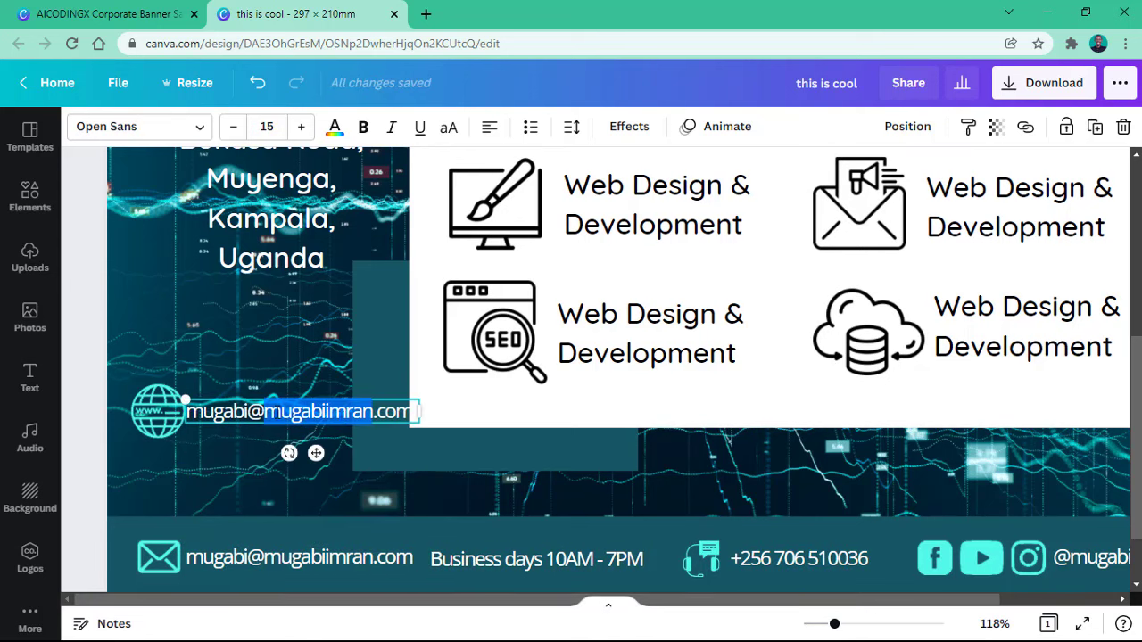
{"action": "left_click_drag", "start_coordinate": [264, 412], "coordinate": [150, 412]}
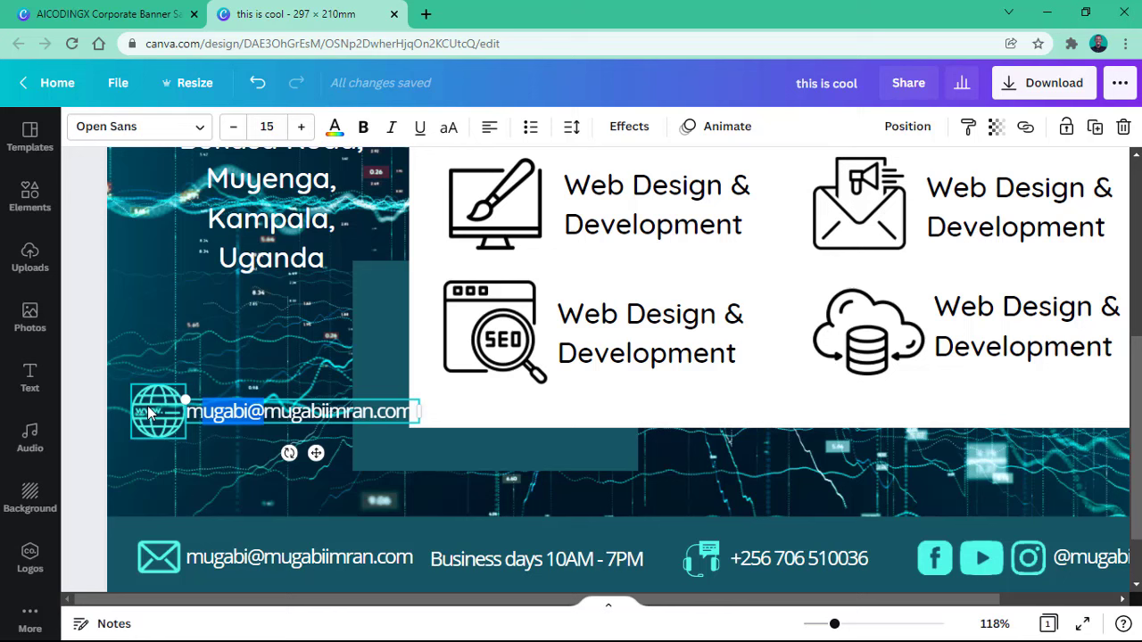
{"action": "key", "text": "BackSpace"}
Step: Shift the teal rectangle behind the services panel slightly right and down
{"action": "left_click_drag", "start_coordinate": [384, 385], "coordinate": [405, 381]}
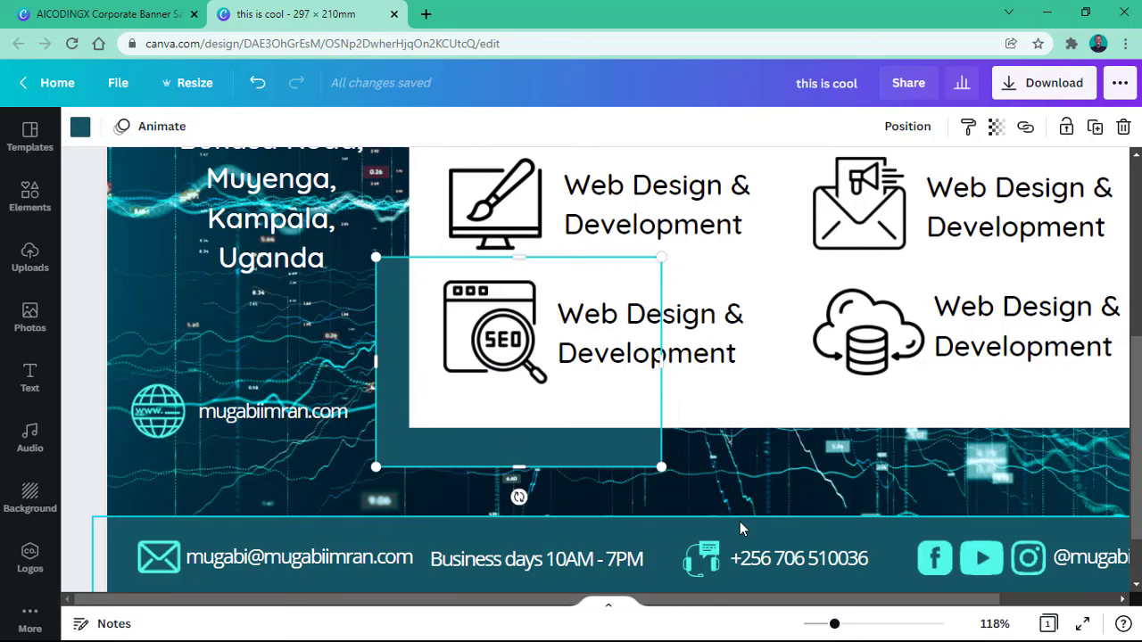
{"action": "left_click_drag", "start_coordinate": [832, 624], "coordinate": [821, 625]}
{"action": "scroll", "coordinate": [752, 360], "scroll_direction": "up", "scroll_amount": 2}
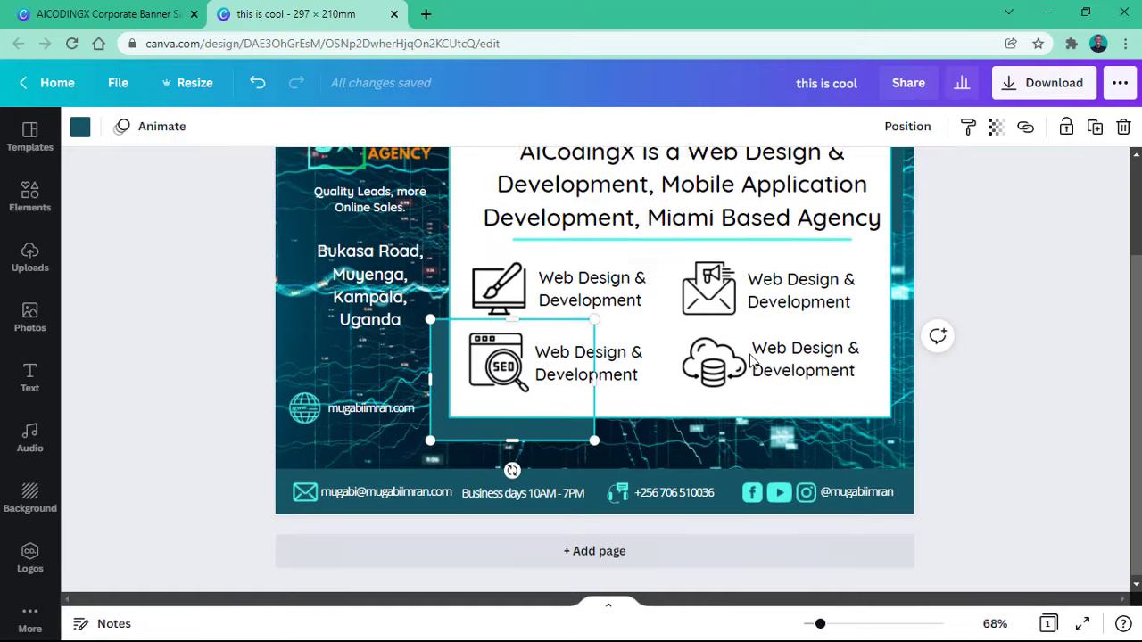
{"action": "scroll", "coordinate": [752, 360], "scroll_direction": "down", "scroll_amount": 1}
{"action": "left_click", "coordinate": [1020, 200]}
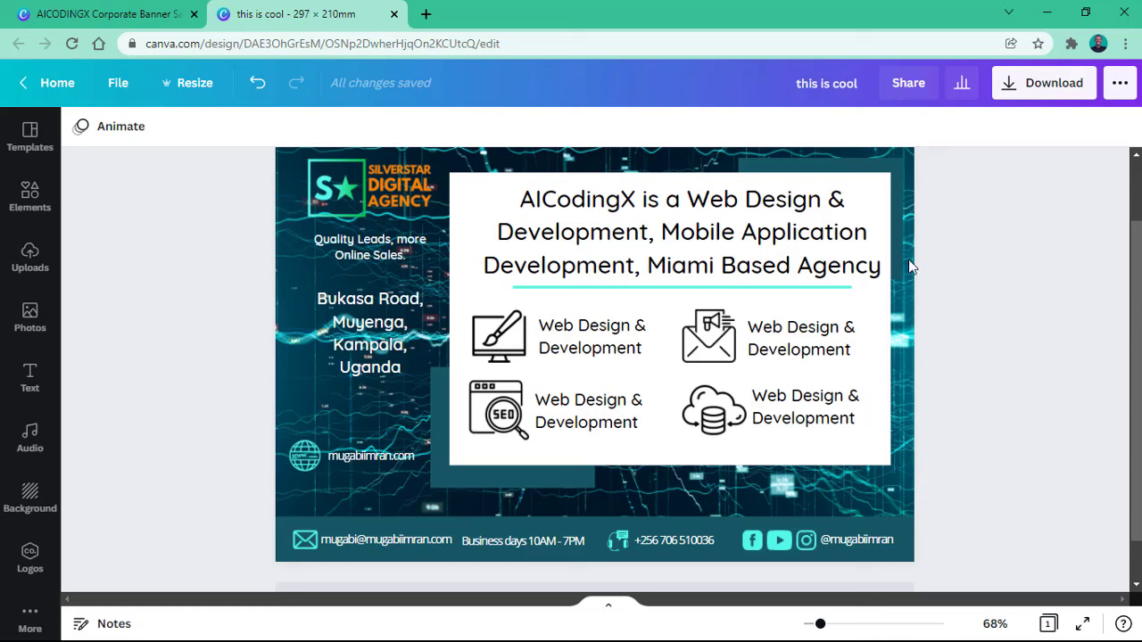
Step: Nudge the Bukasa Road address block slightly lower and check the footer hours text
{"action": "left_click", "coordinate": [411, 322]}
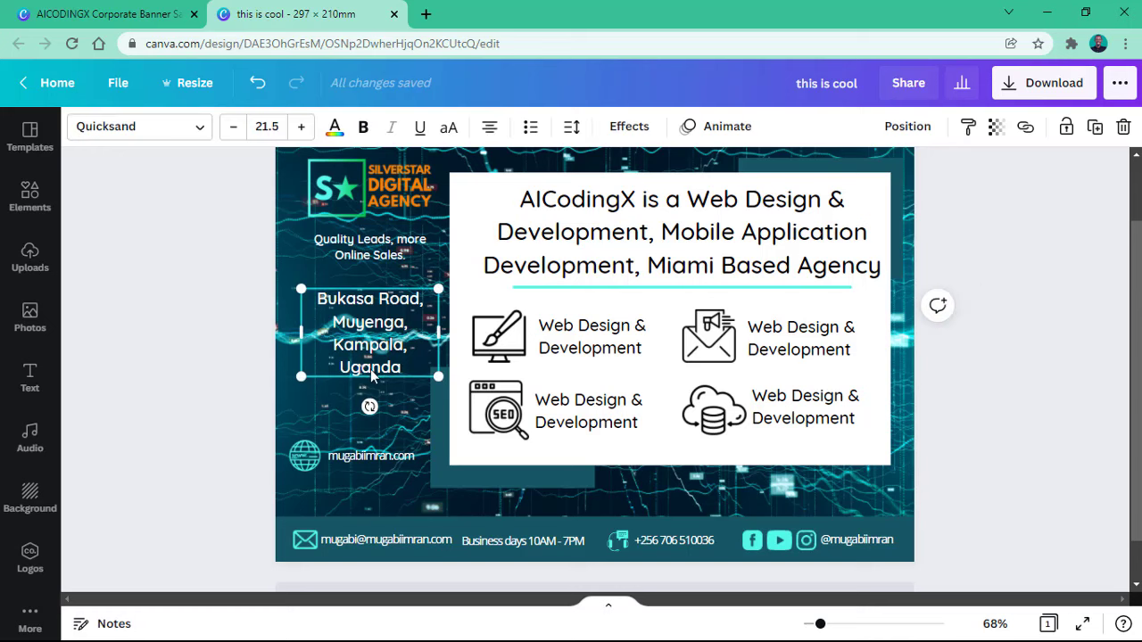
{"action": "mouse_move", "coordinate": [364, 363]}
{"action": "left_mouse_down"}
{"action": "mouse_move", "coordinate": [361, 383]}
{"action": "mouse_move", "coordinate": [365, 368]}
{"action": "left_mouse_up"}
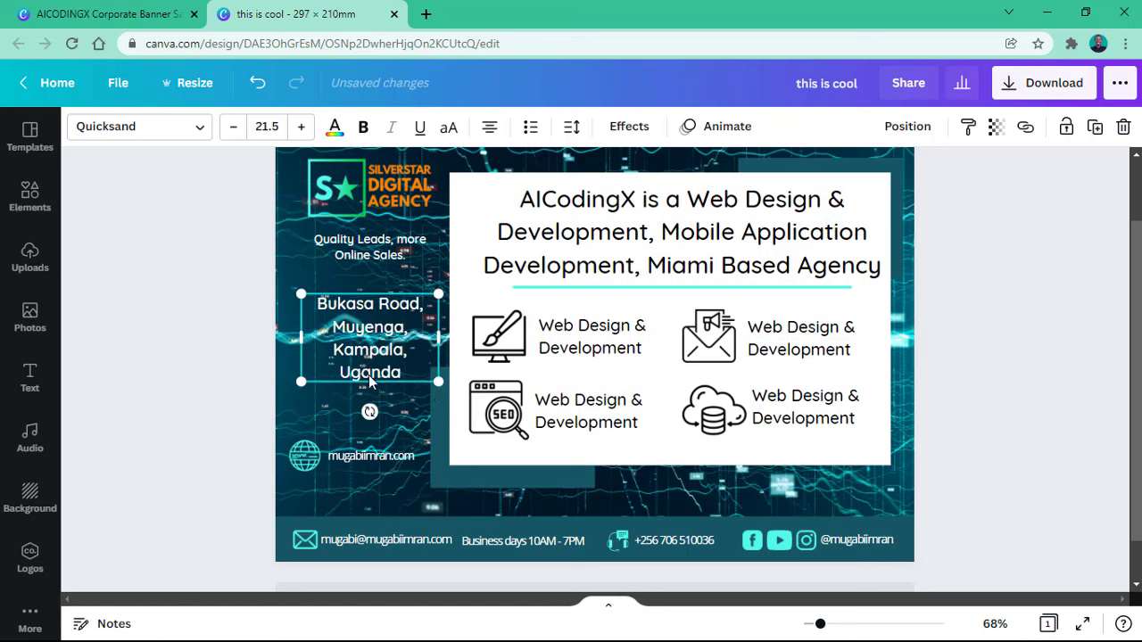
{"action": "left_click", "coordinate": [972, 382]}
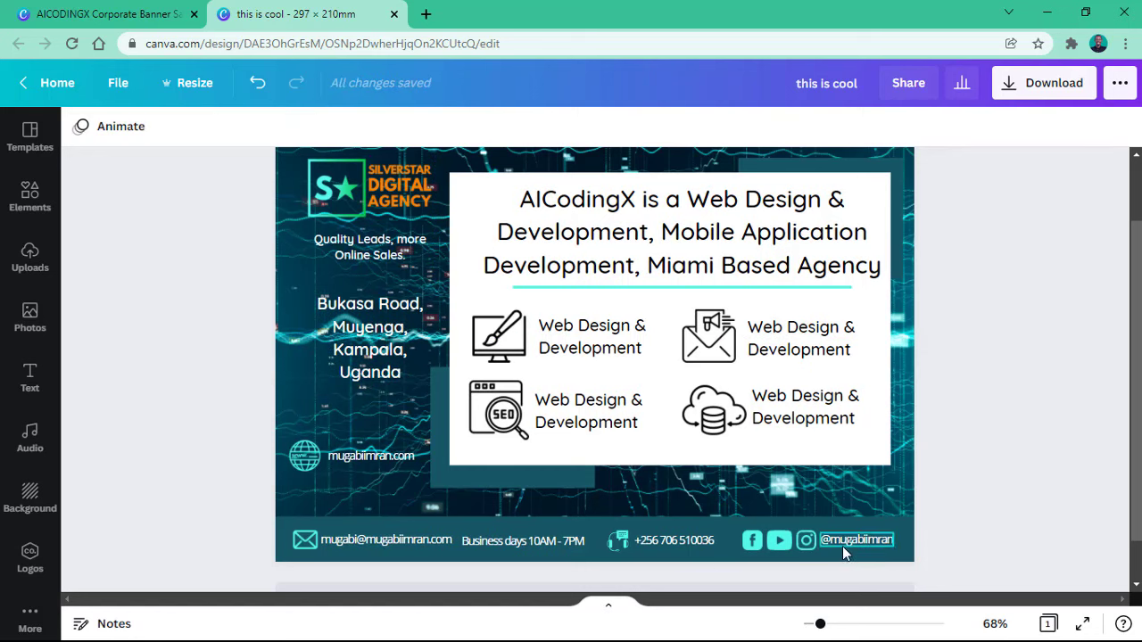
{"action": "left_click", "coordinate": [528, 543]}
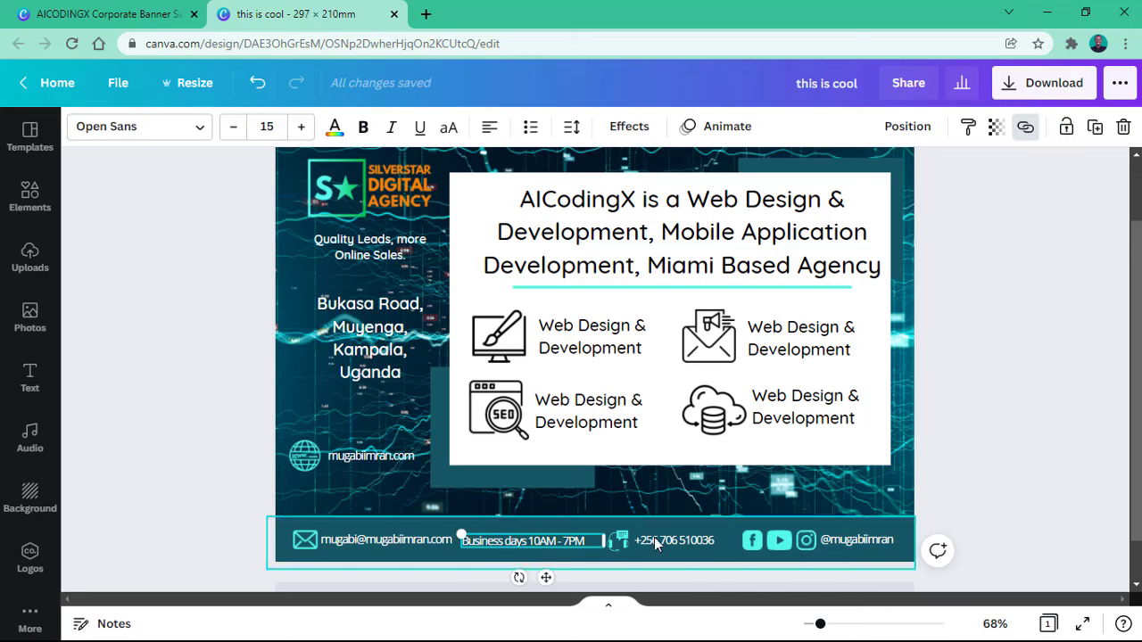
{"action": "left_click", "coordinate": [1003, 444]}
Step: Bring up the download options, which suggest PNG at 2000 × 1414 px
{"action": "scroll", "coordinate": [990, 395], "scroll_direction": "up", "scroll_amount": 1}
{"action": "scroll", "coordinate": [990, 395], "scroll_direction": "down", "scroll_amount": 1}
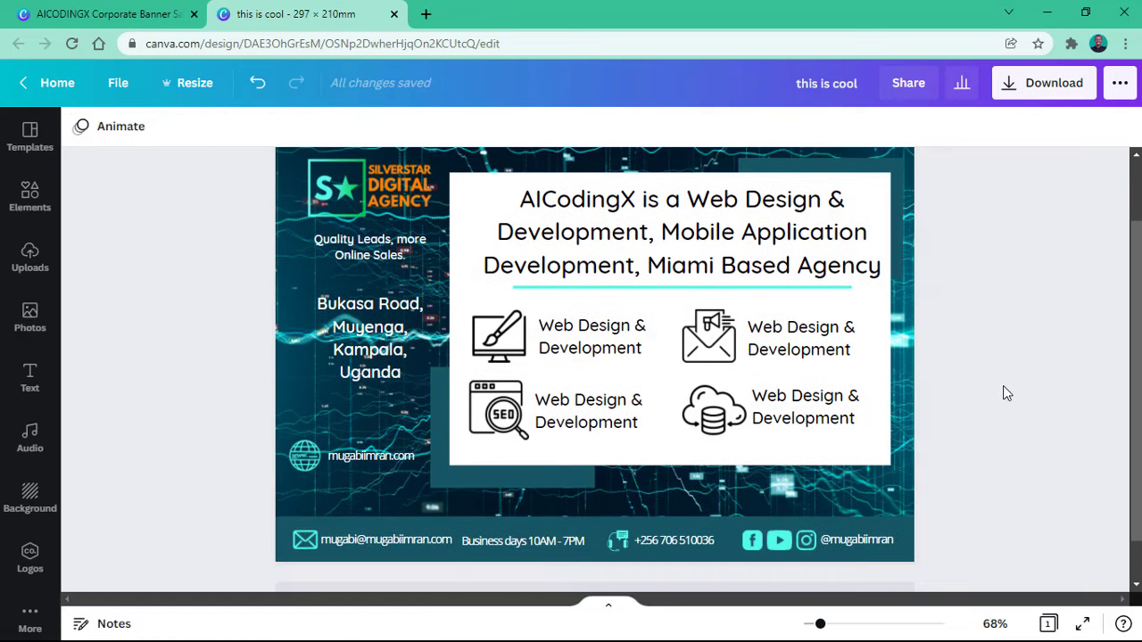
{"action": "left_click", "coordinate": [1026, 84]}
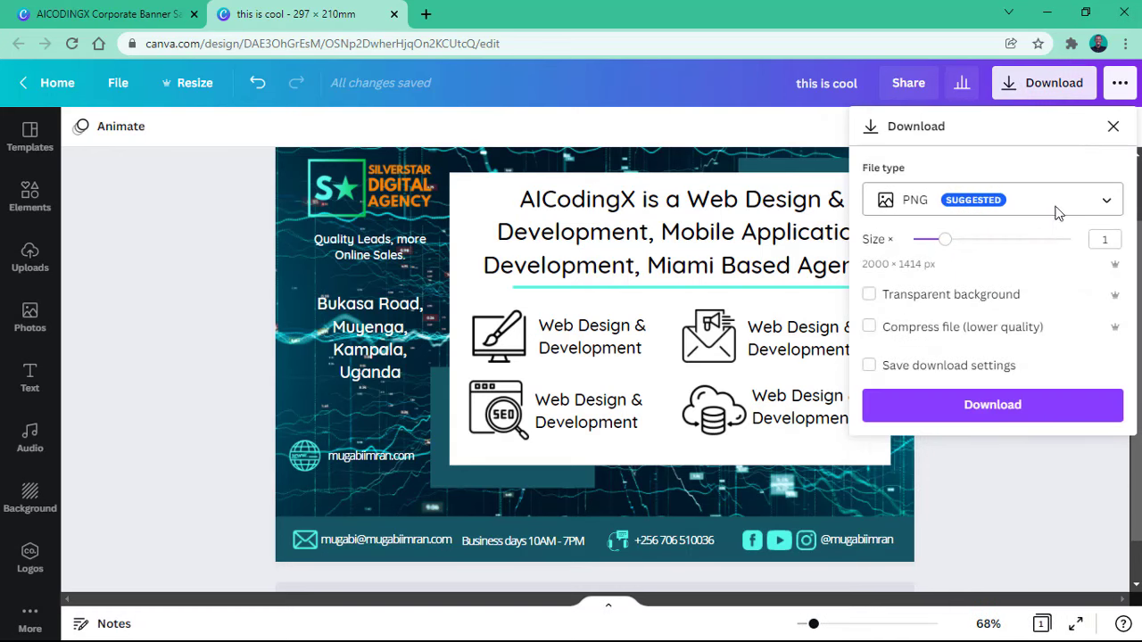
Step: Keep PNG as the file type and download the flyer 'this is cool'
{"action": "left_click", "coordinate": [927, 200]}
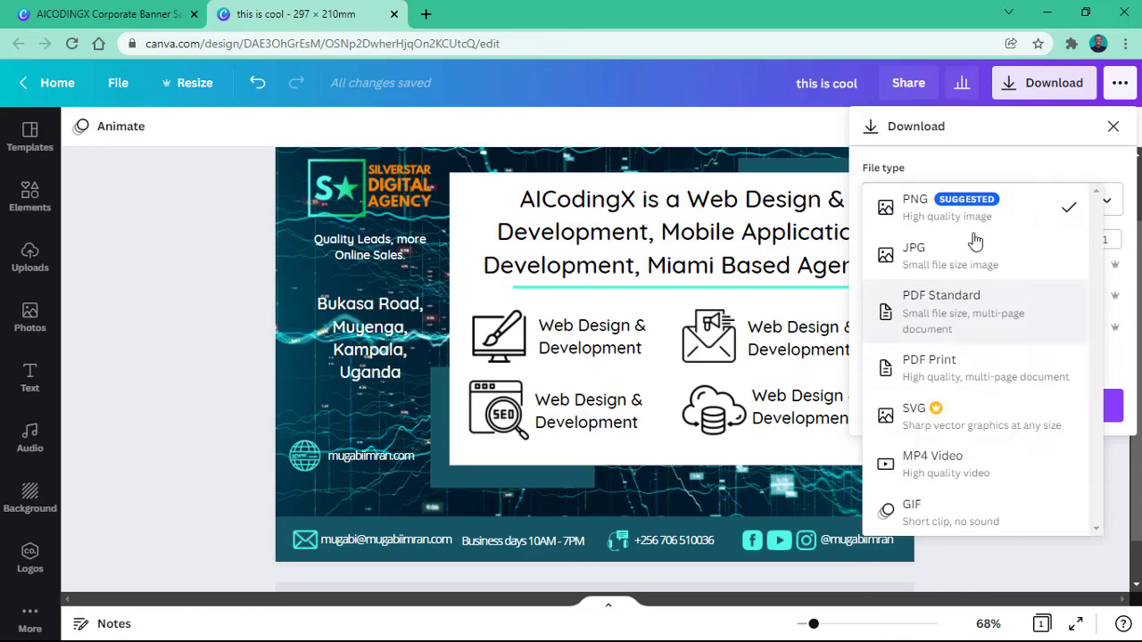
{"action": "left_click", "coordinate": [1019, 192]}
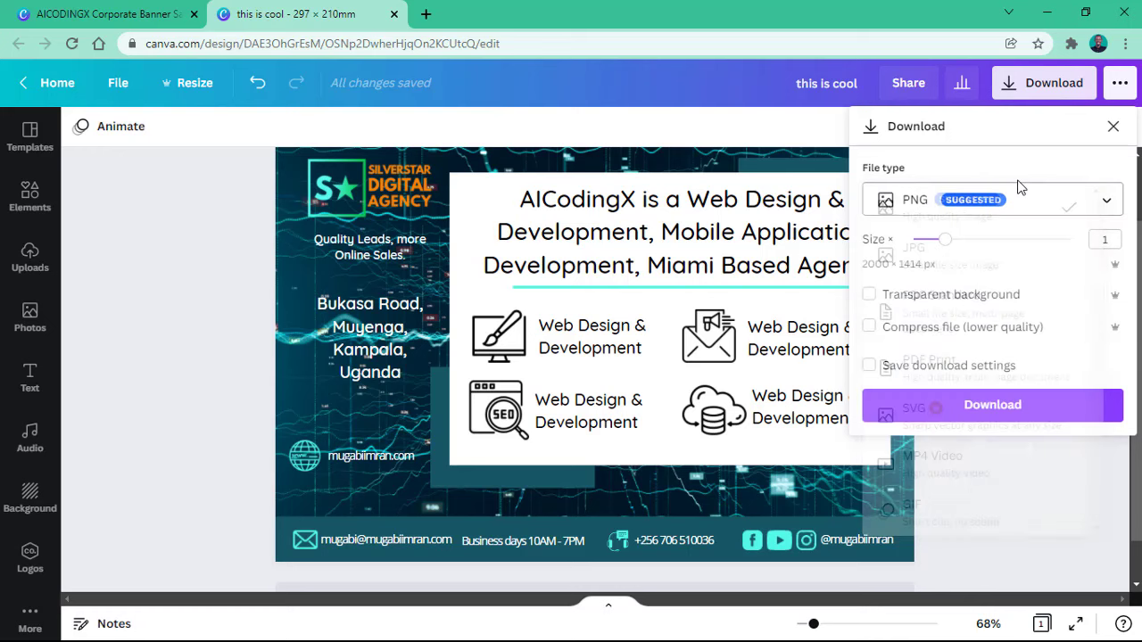
{"action": "left_click", "coordinate": [981, 406]}
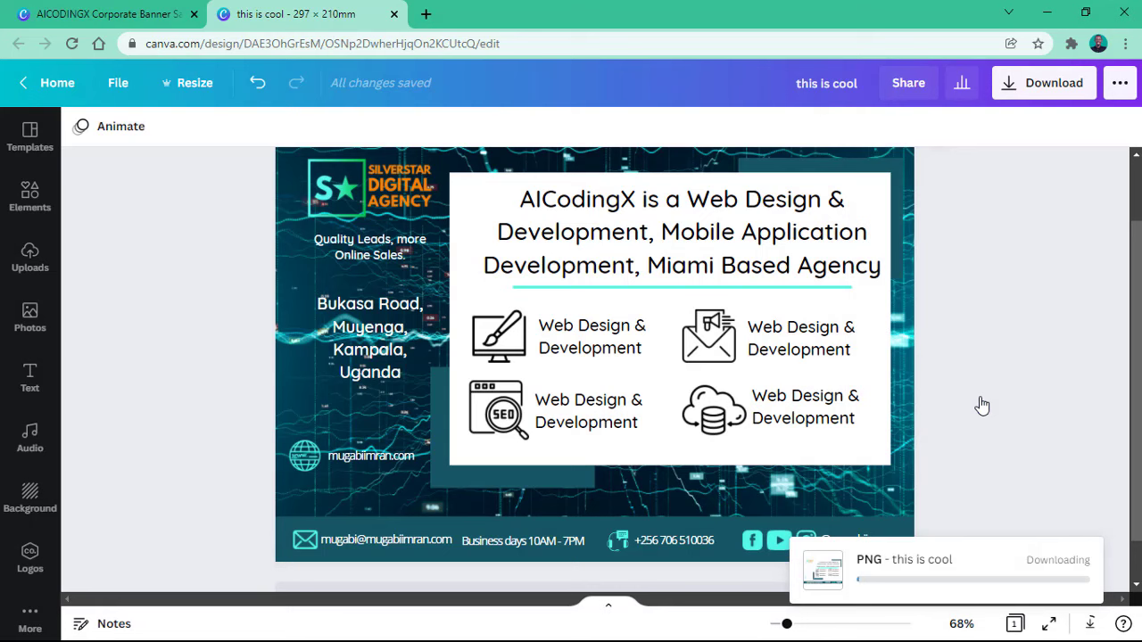